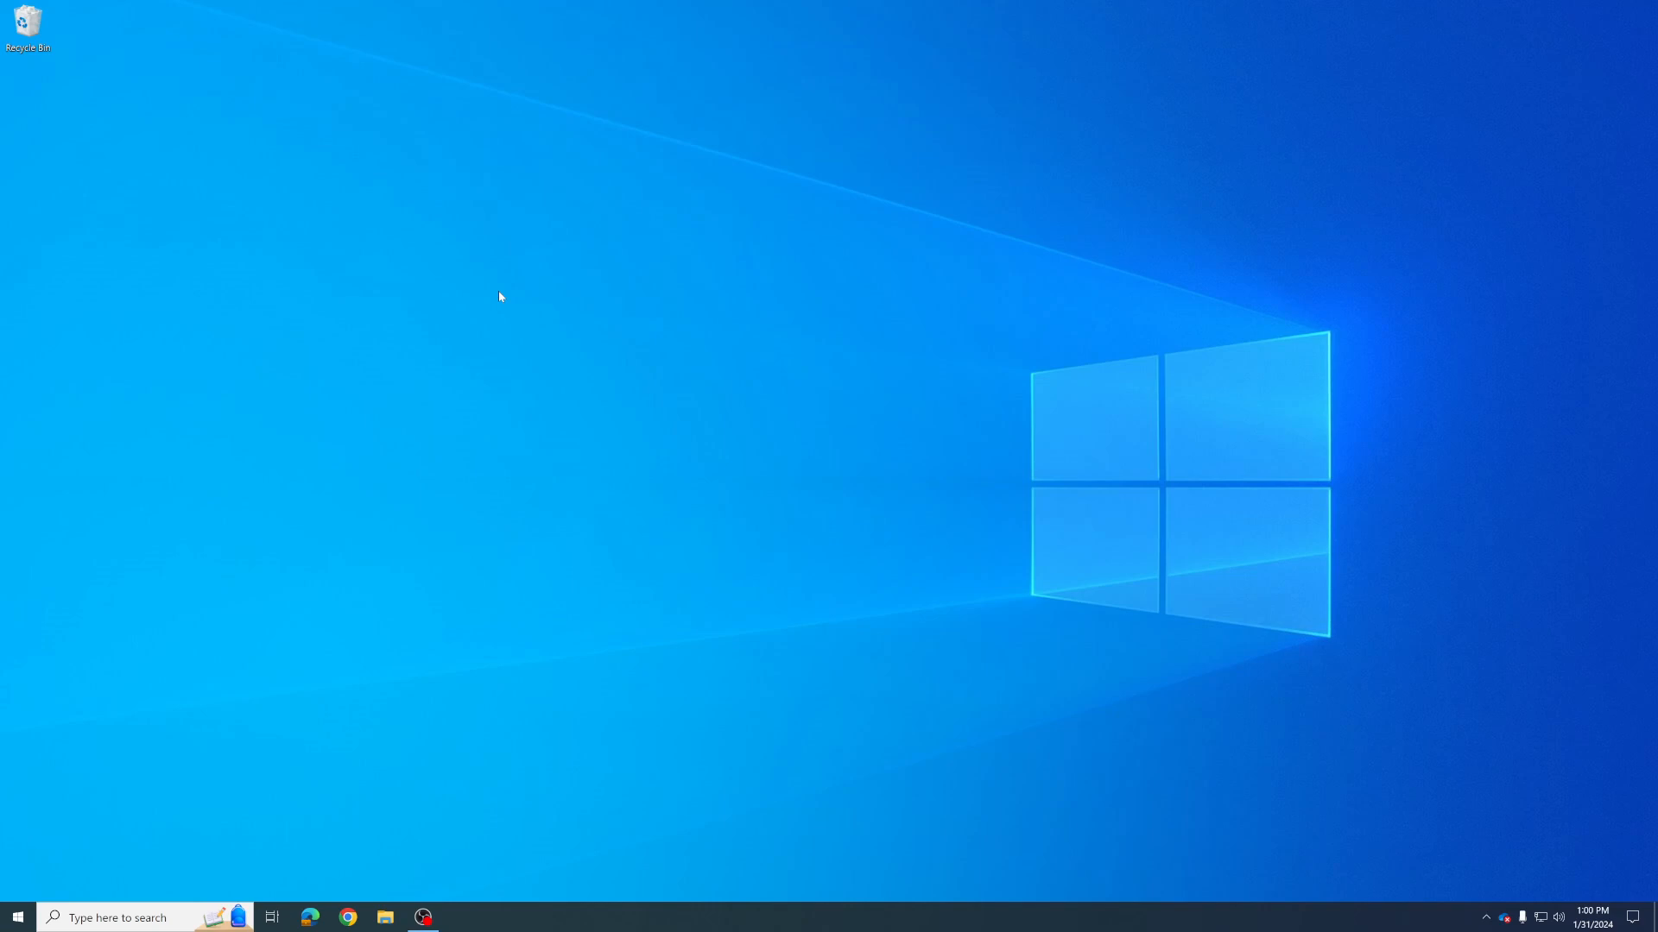
Step: Open the Aseprite application on the computer
left_click(15, 917)
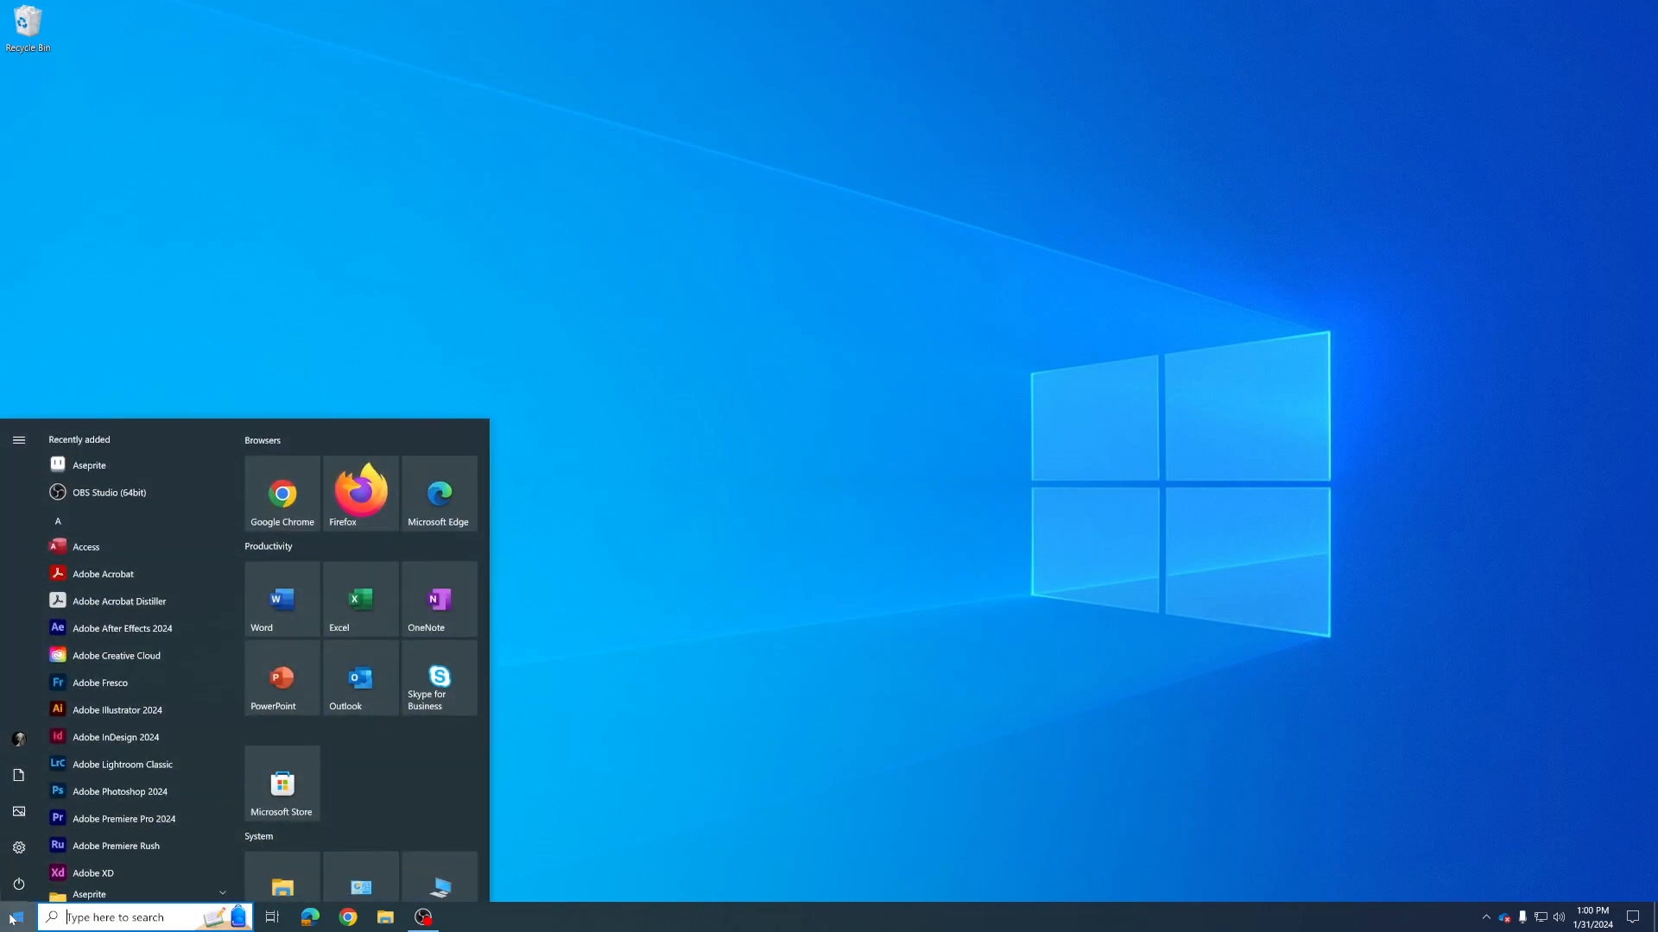
type("ase")
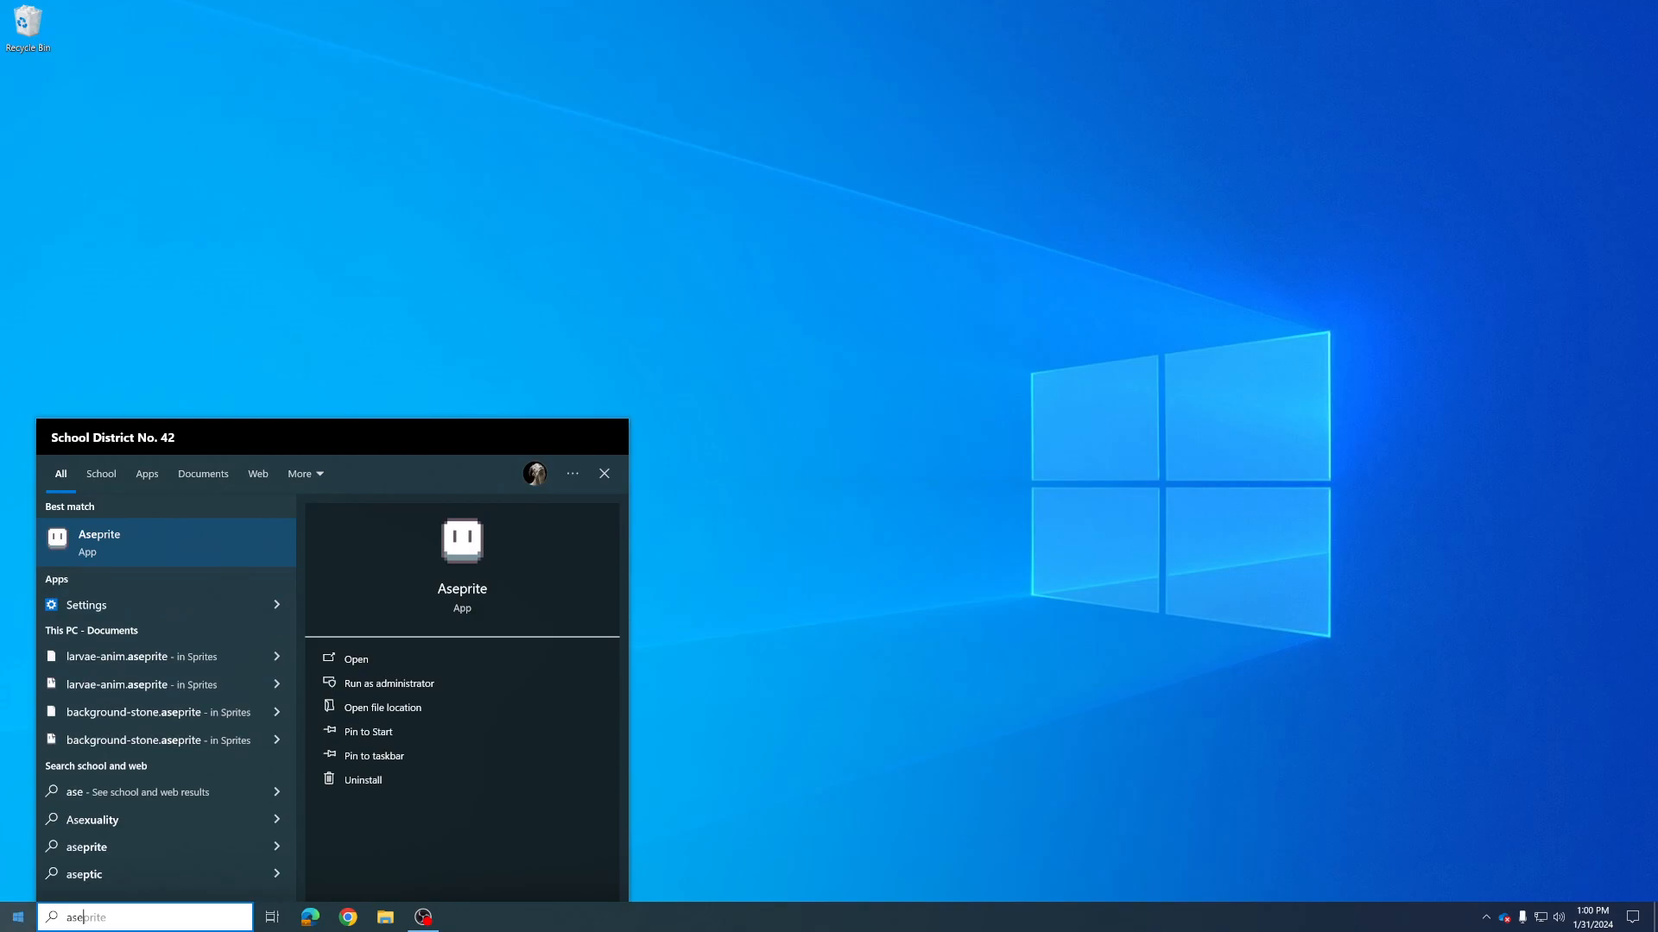
left_click(132, 534)
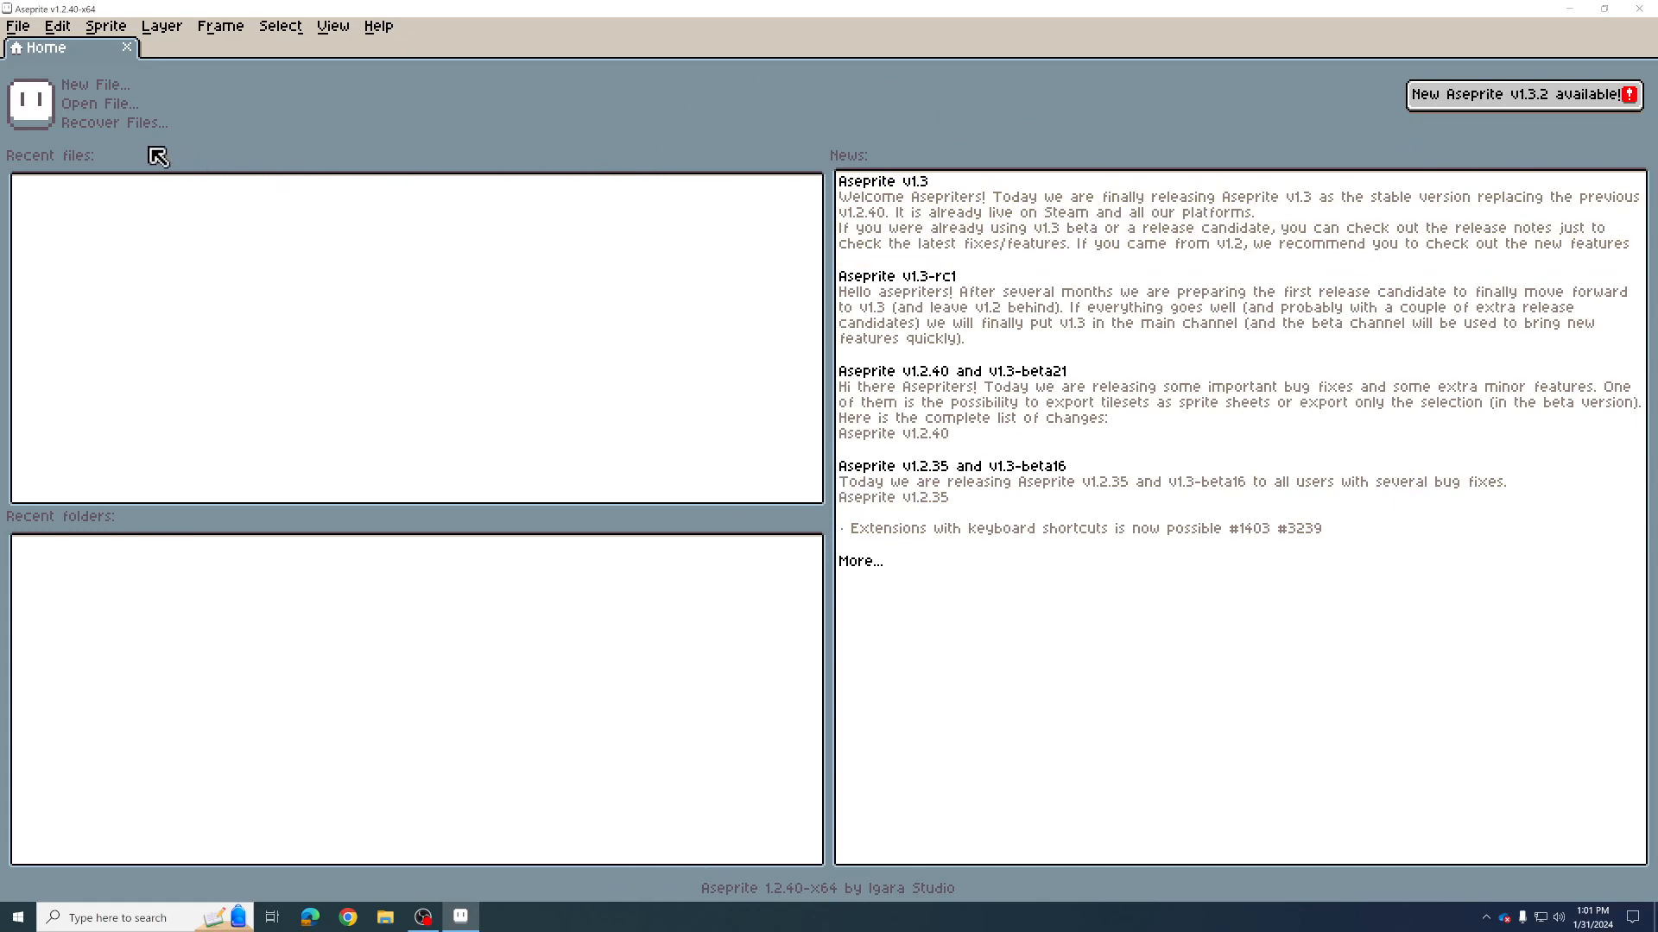
Step: Create a new 32 × 32 px RGBA sprite with a transparent background and widen the color palette area
left_click(77, 87)
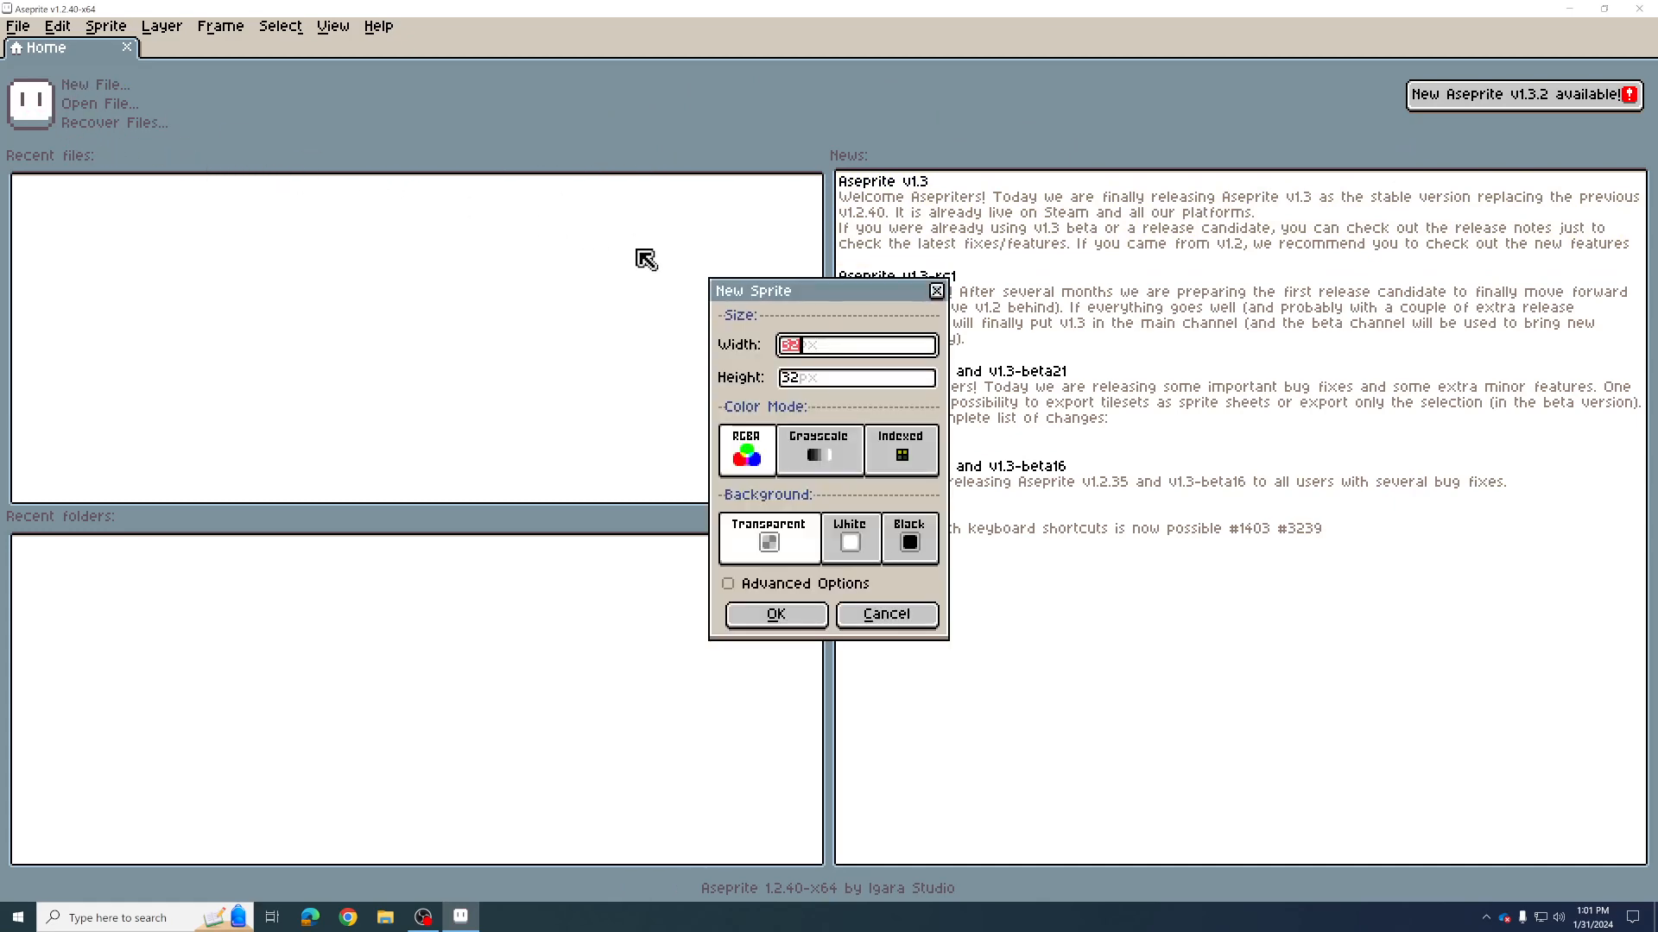
left_click(776, 614)
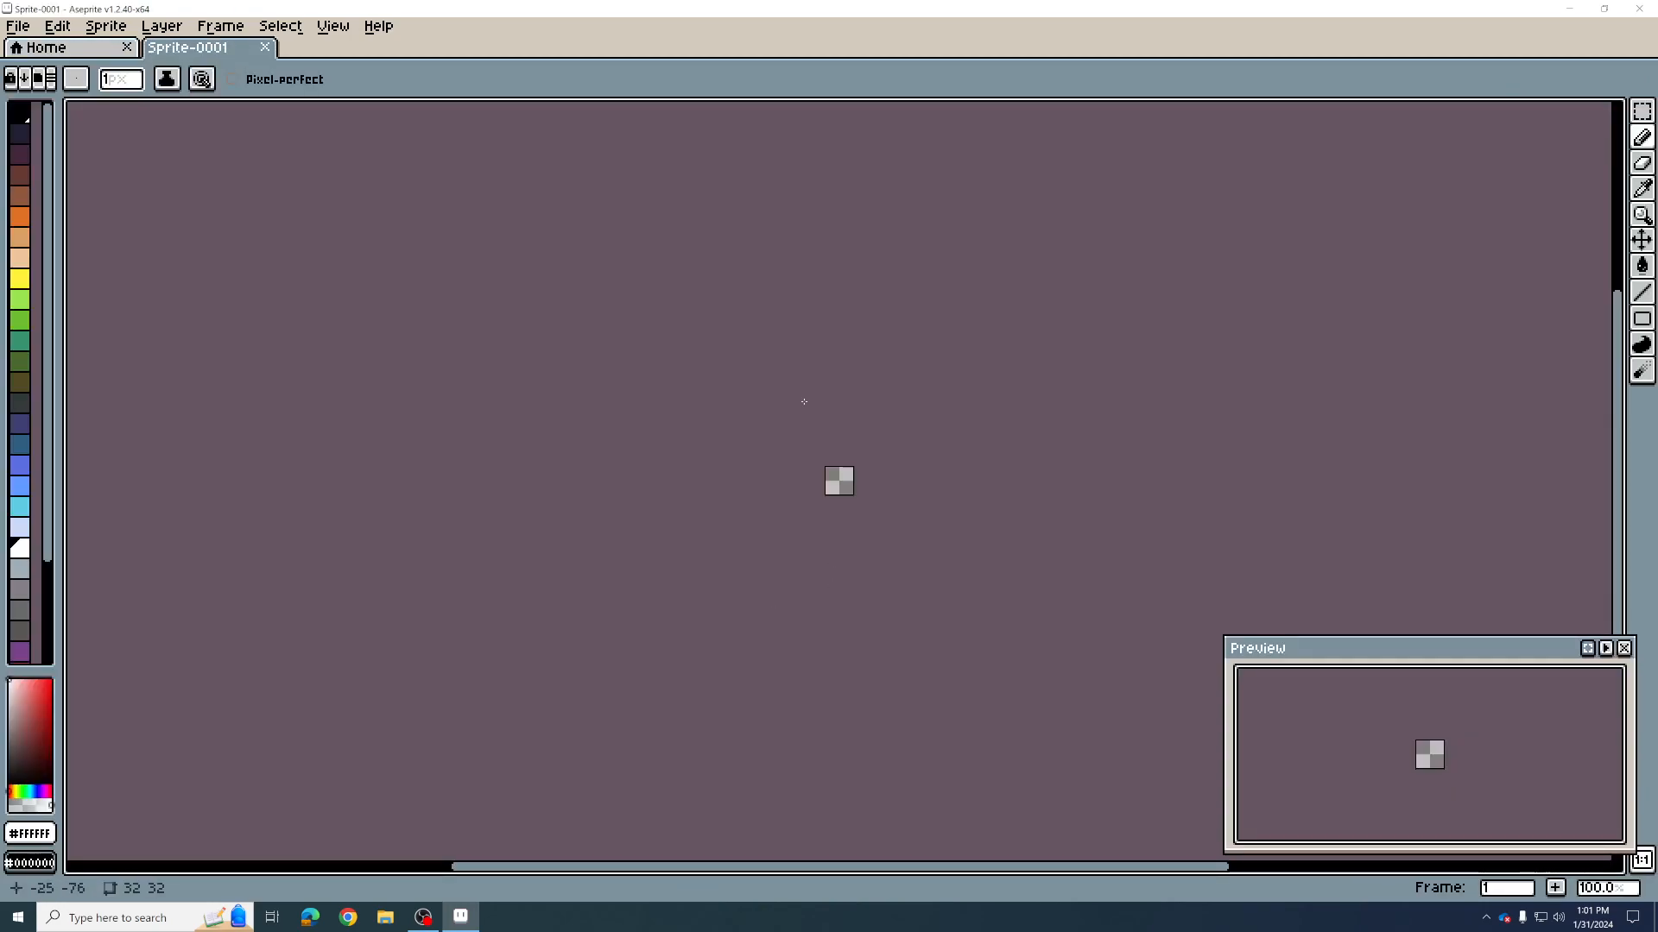
left_click_drag(56, 331, 170, 337)
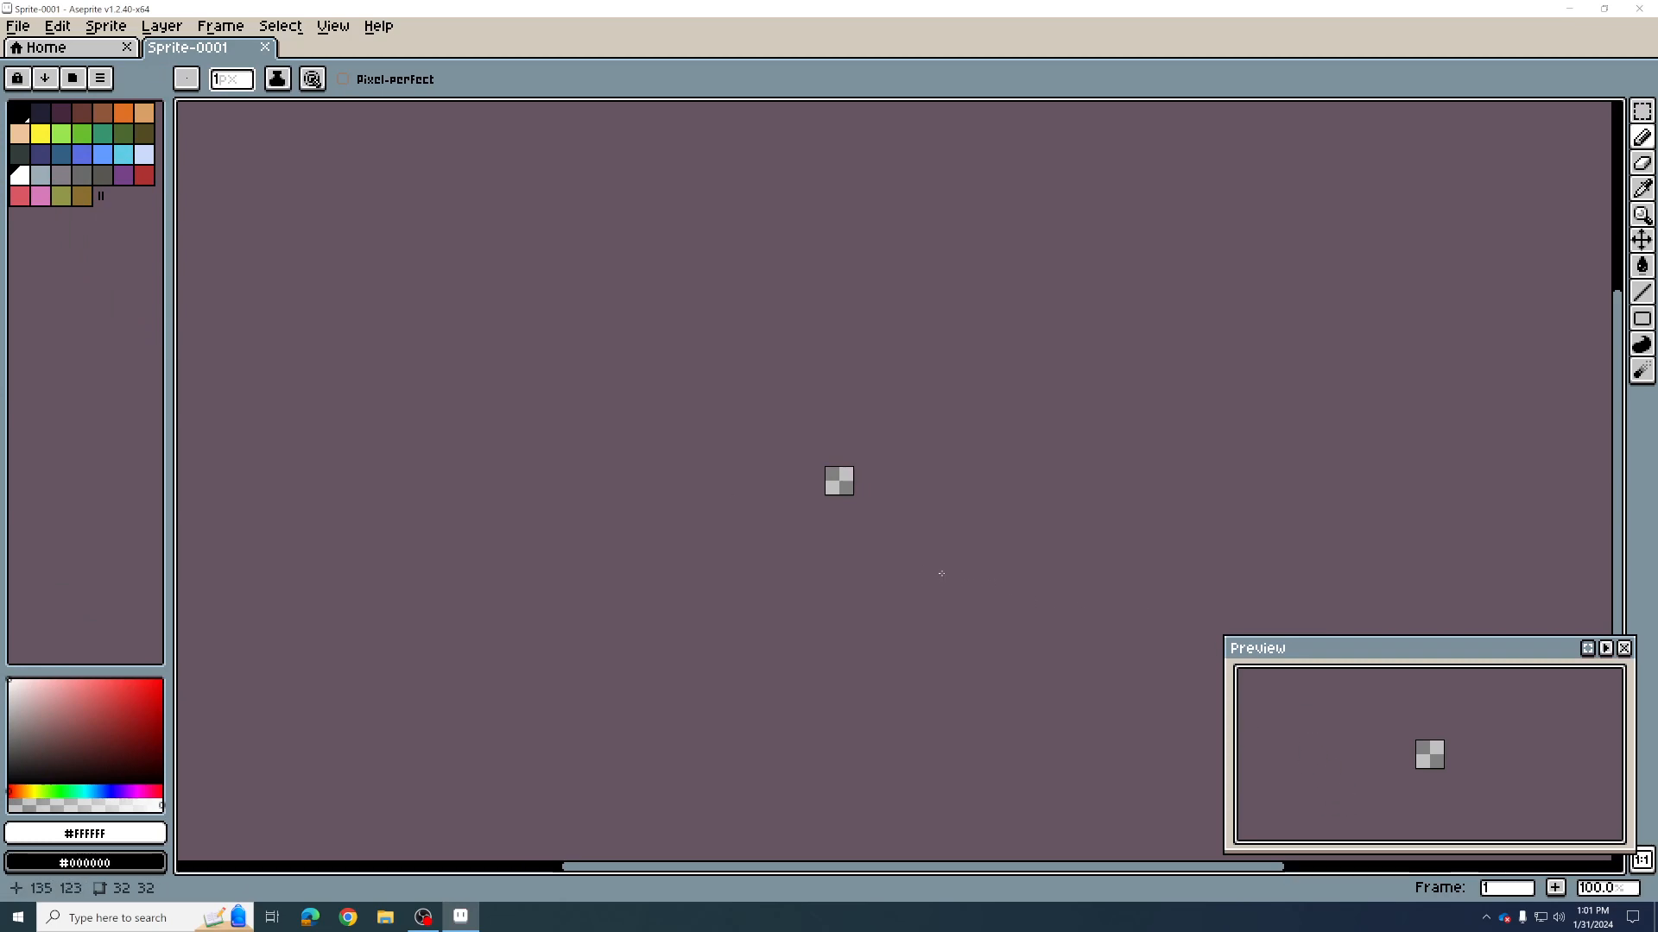
Step: Draw a freehand yellow circle outline with the 1 px Pencil on the 32 × 32 canvas
scroll(858, 492, "up", 2)
scroll(863, 485, "down", 2)
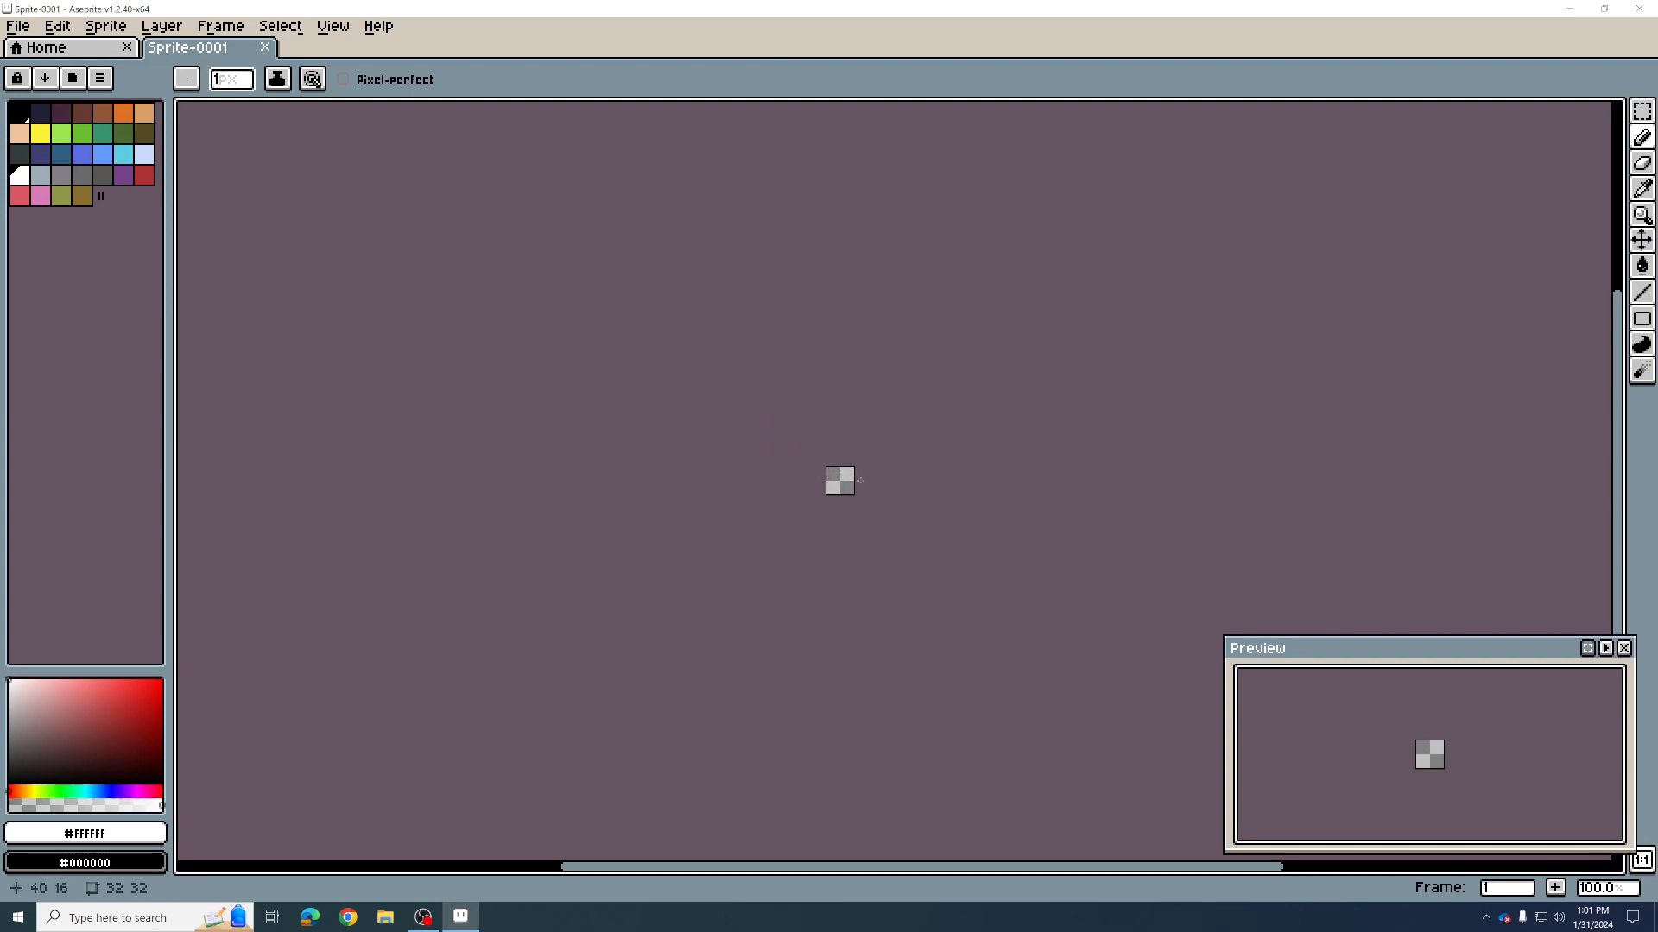
scroll(855, 470, "up", 11)
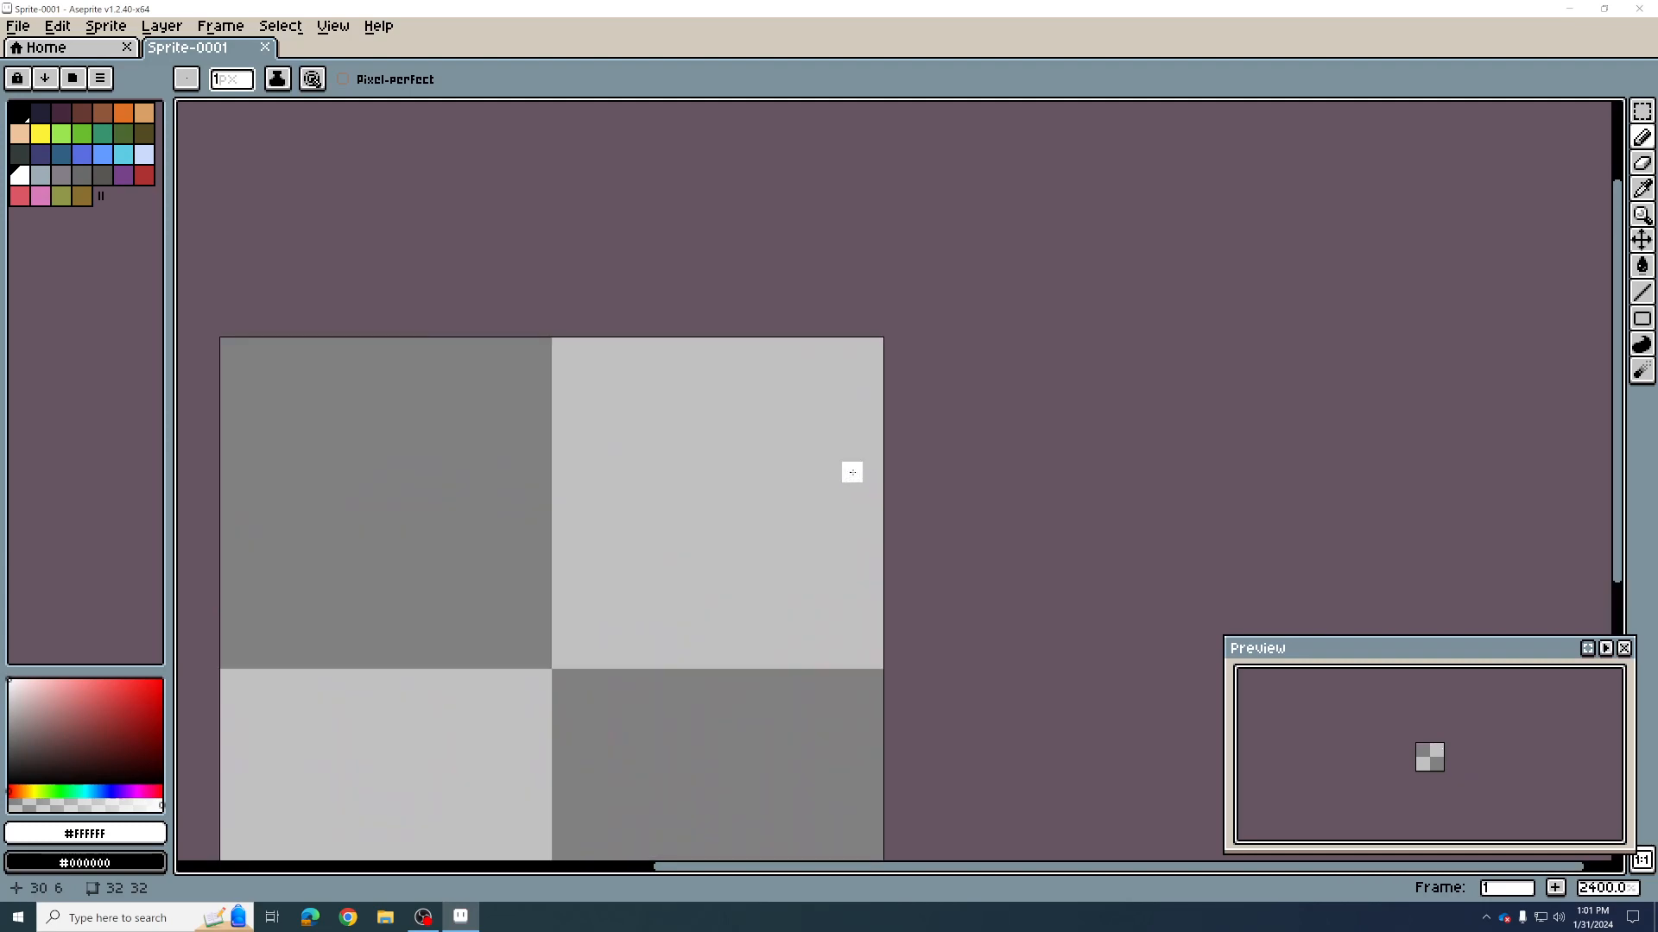
scroll(852, 469, "down", 2)
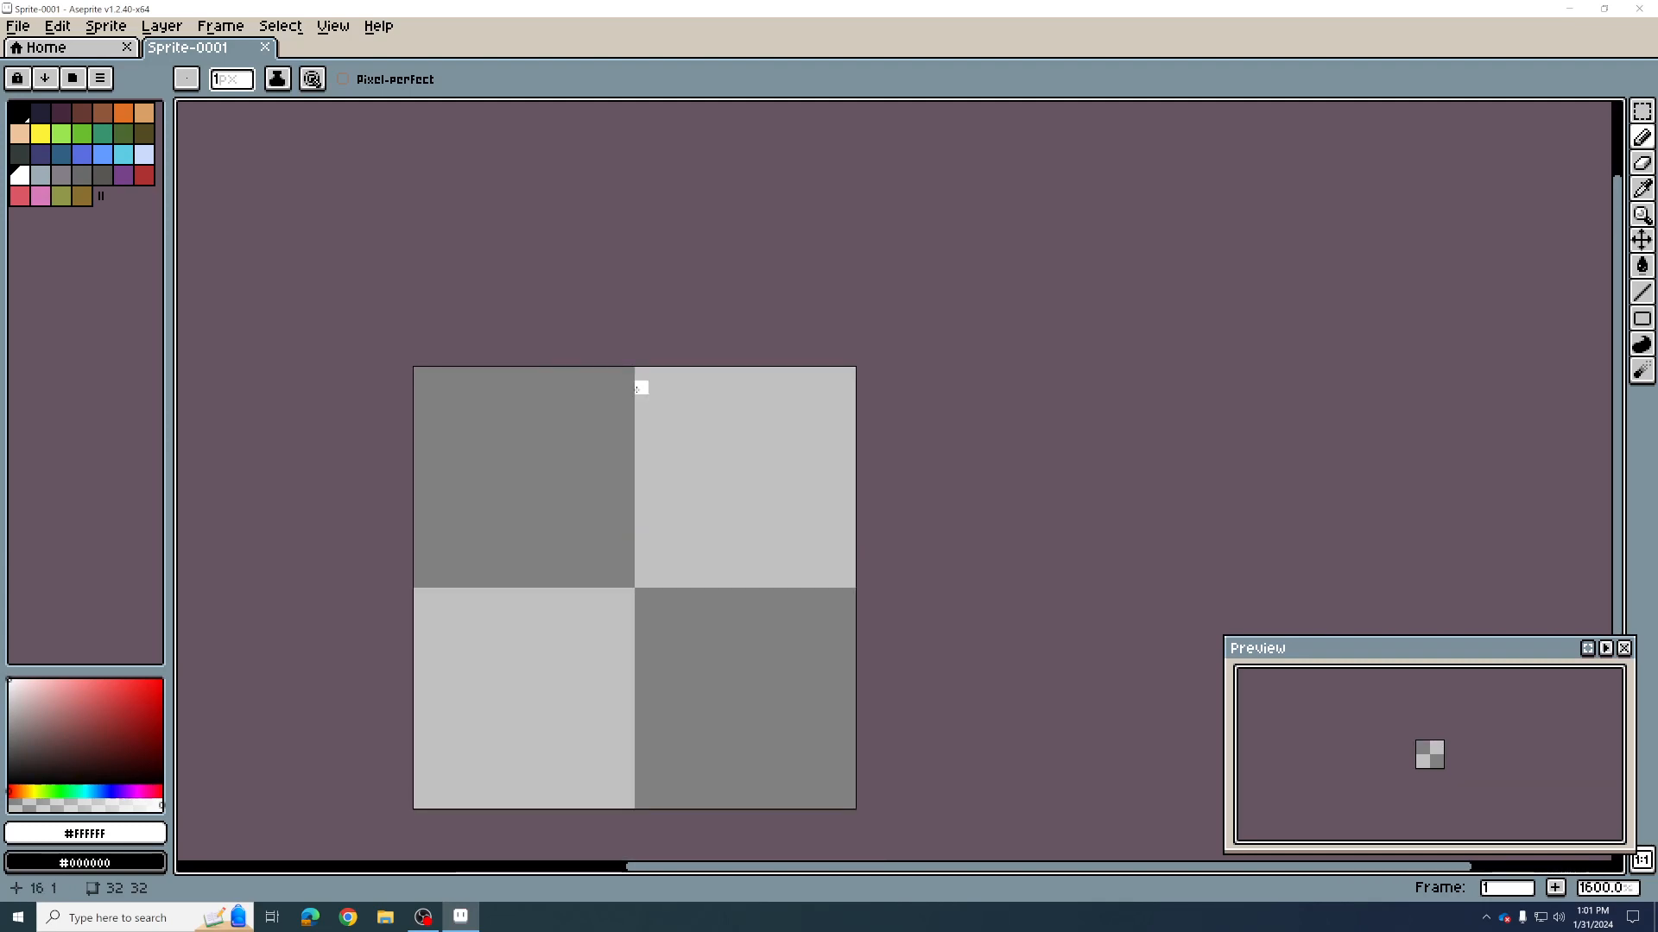
left_click(40, 133)
mouse_move(544, 512)
left_mouse_down()
mouse_move(516, 567)
mouse_move(515, 549)
left_mouse_up()
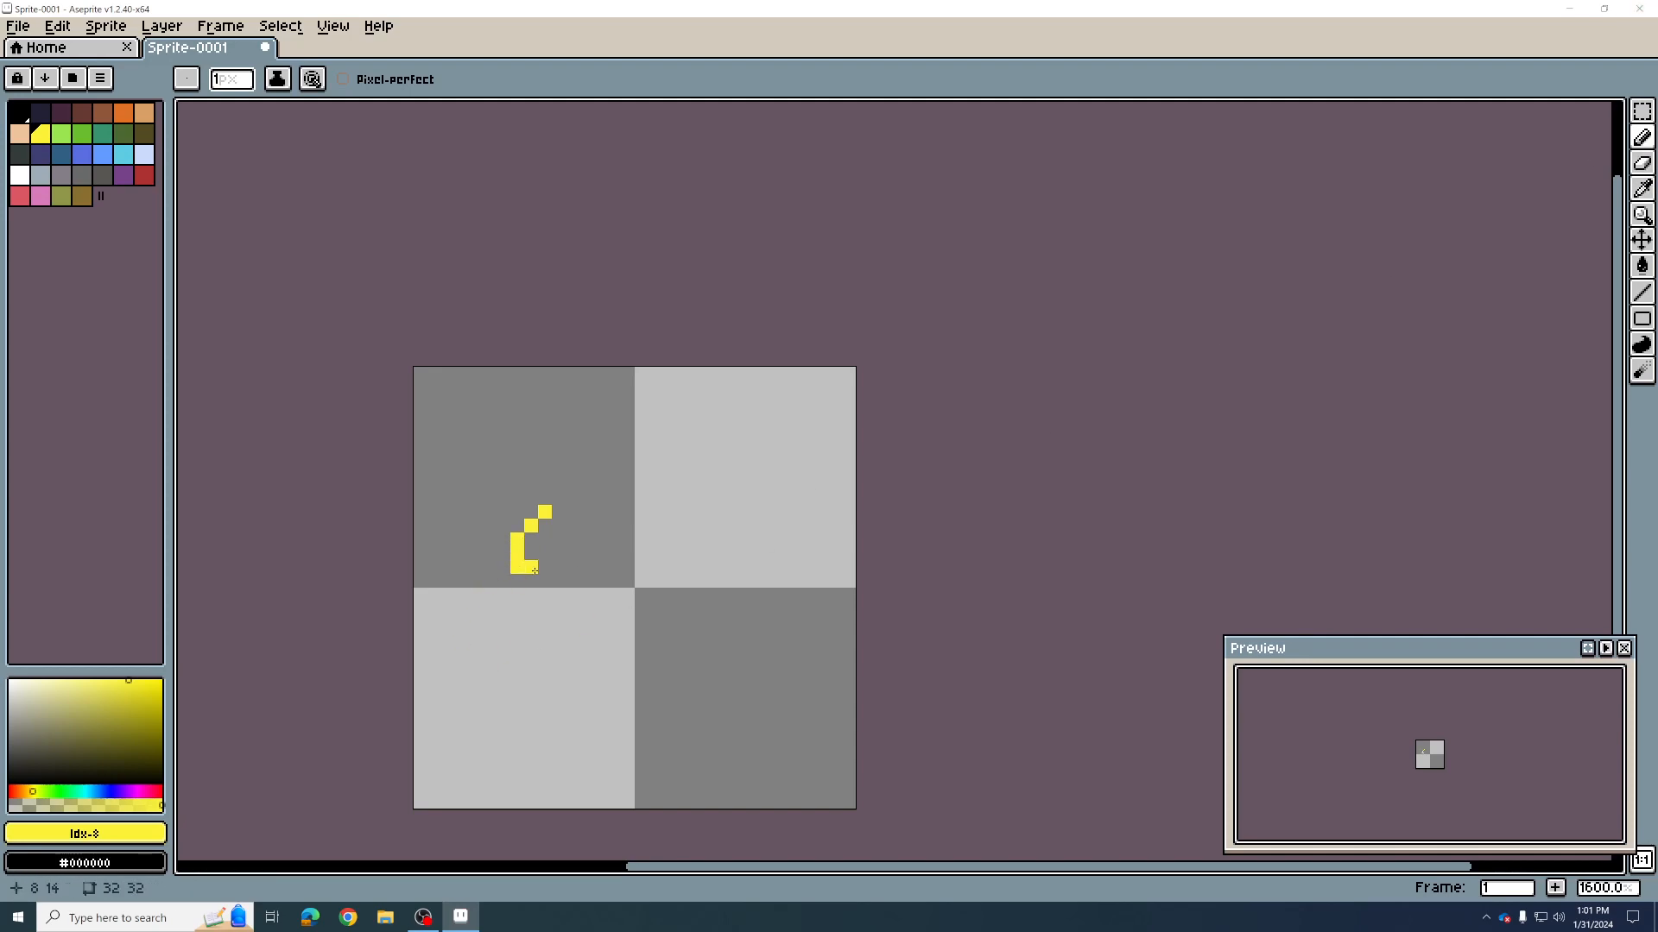
mouse_move(519, 570)
left_mouse_down()
mouse_move(566, 700)
mouse_move(659, 719)
mouse_move(755, 699)
mouse_move(800, 611)
mouse_move(777, 500)
mouse_move(715, 443)
mouse_move(616, 442)
mouse_move(516, 529)
left_mouse_up()
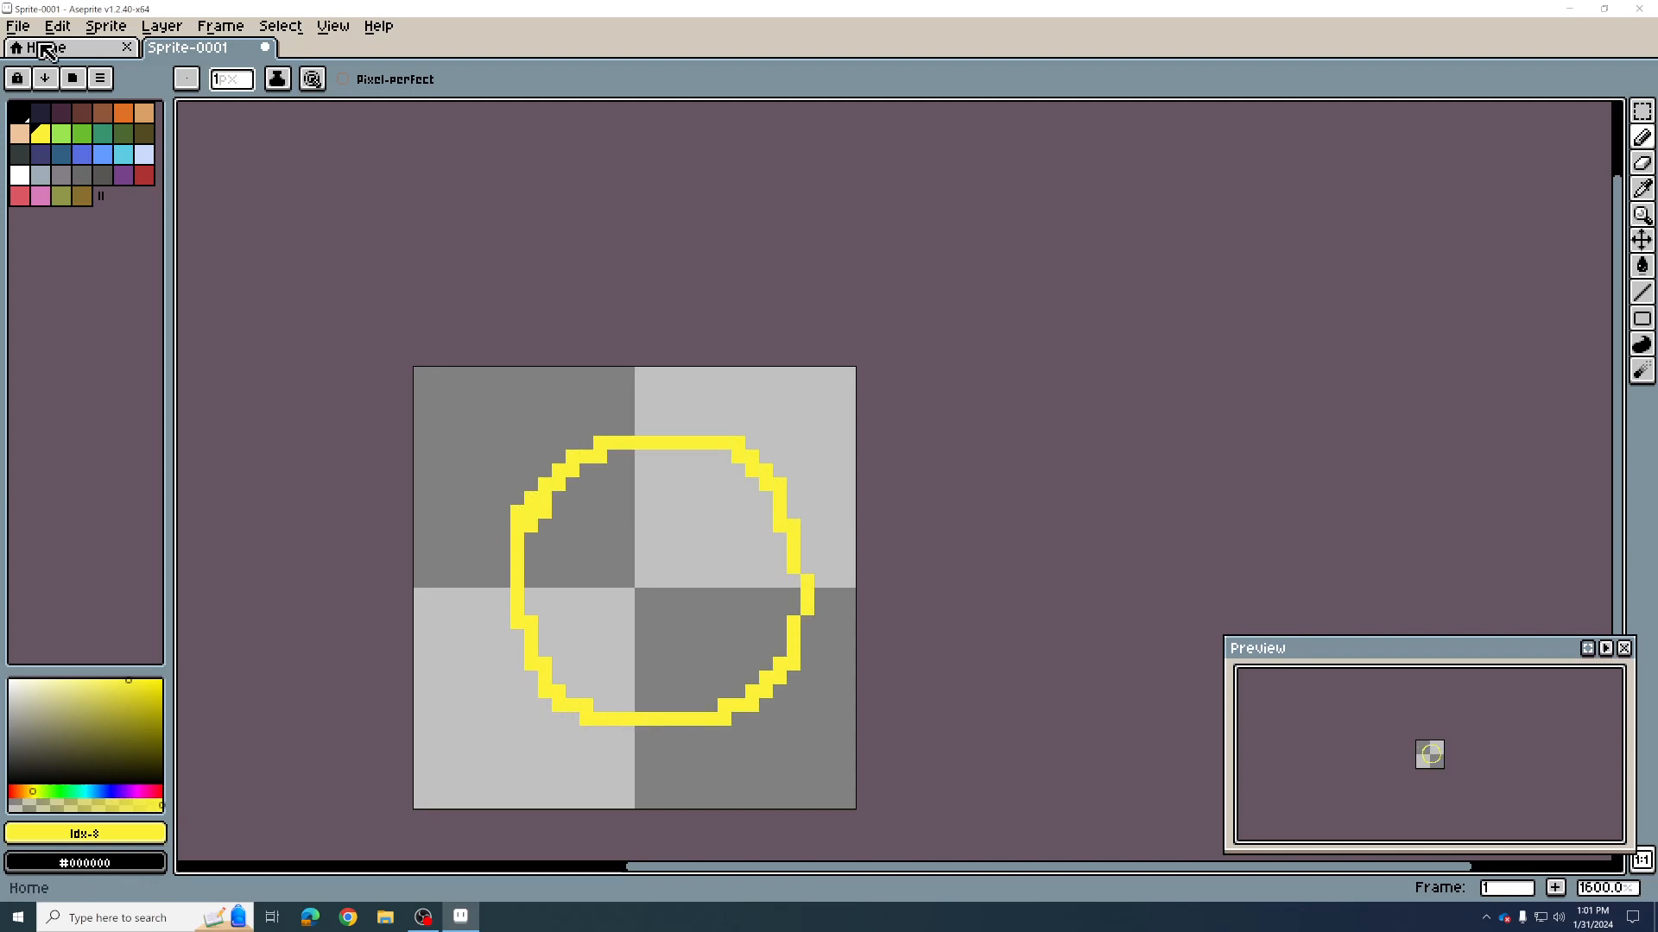
Step: Draw two small black eyes and a curved smiling mouth inside the yellow circle
left_click(19, 110)
left_click_drag(614, 512, 614, 538)
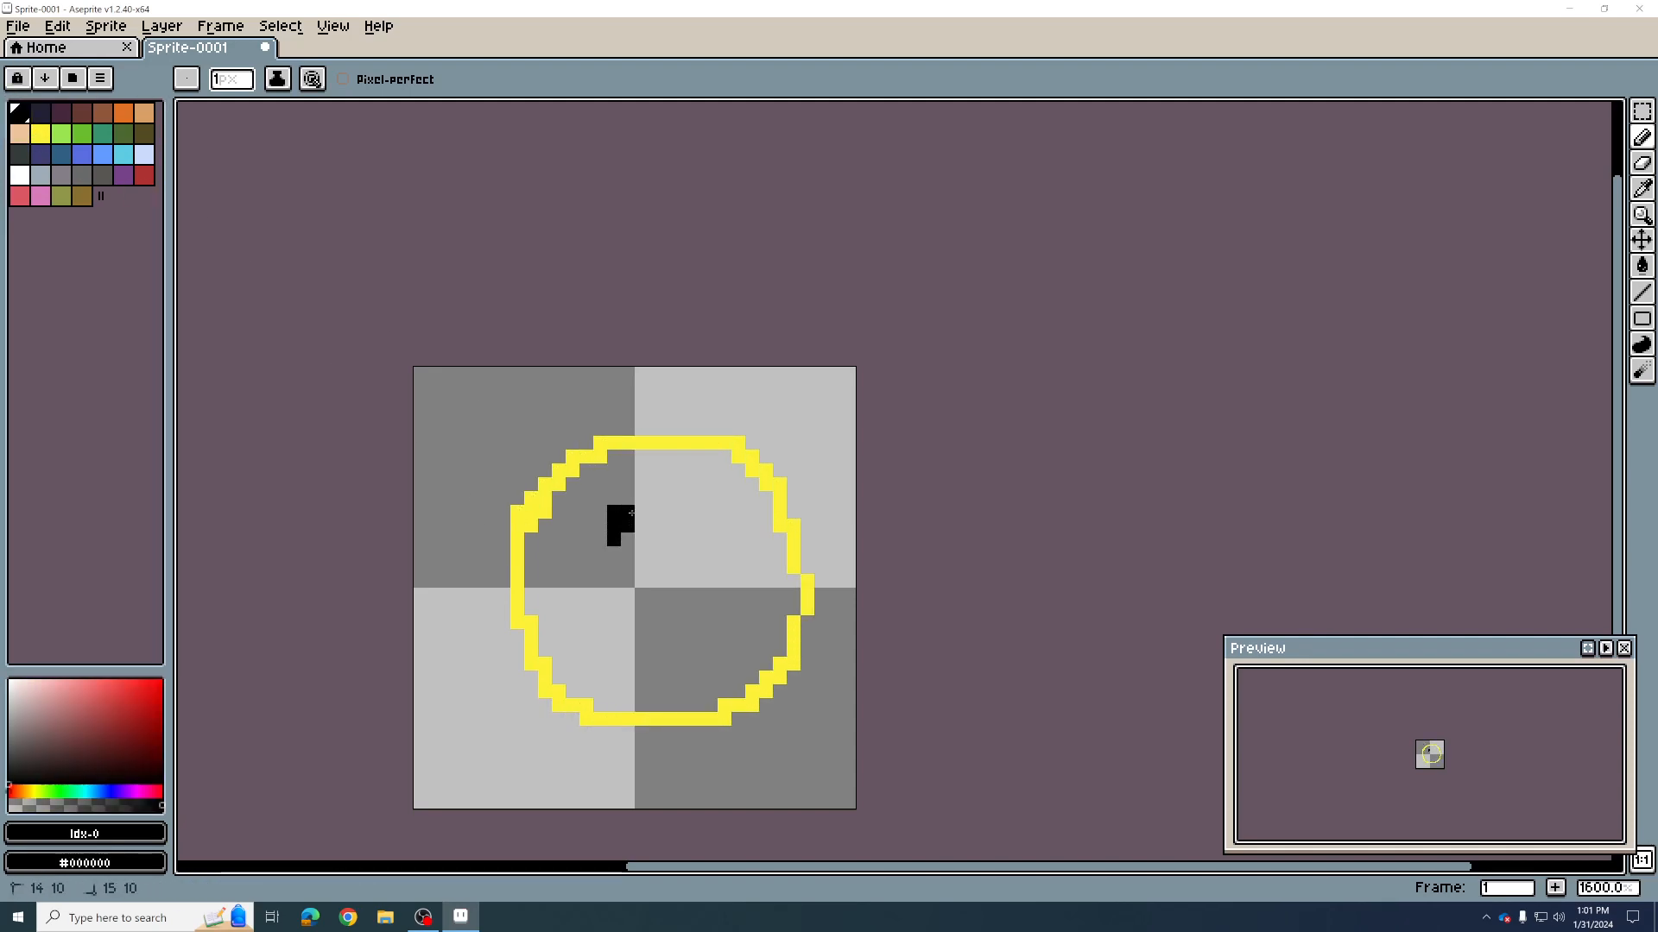
left_click_drag(710, 512, 715, 524)
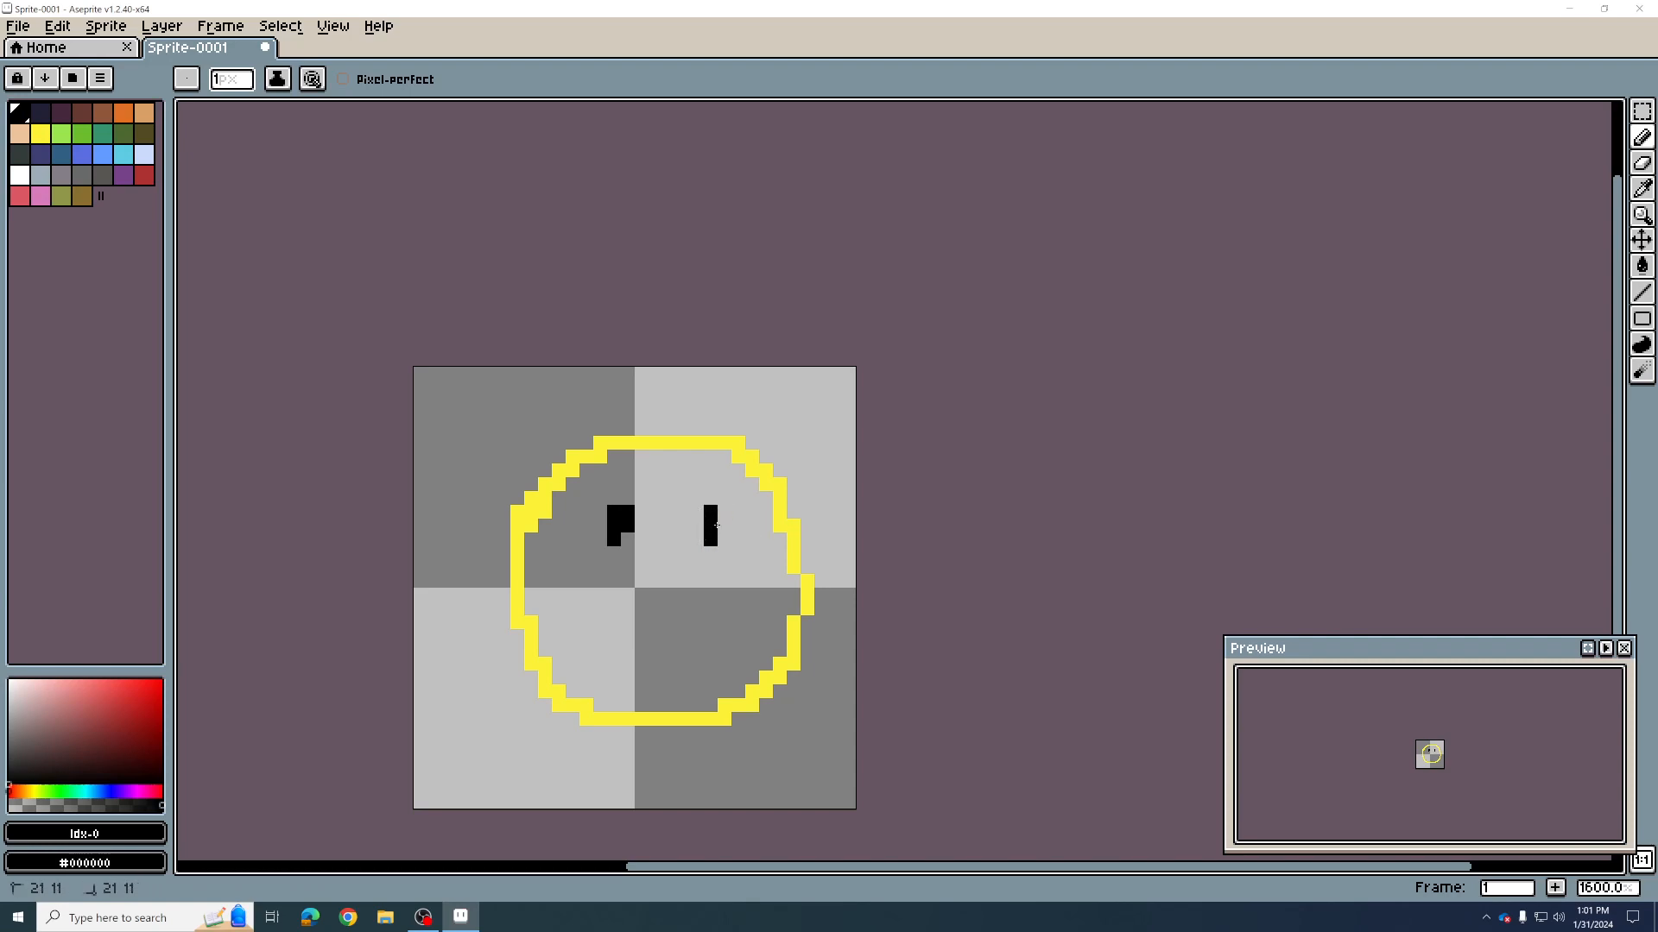
mouse_move(600, 636)
left_mouse_down()
mouse_move(696, 661)
mouse_move(750, 637)
left_mouse_up()
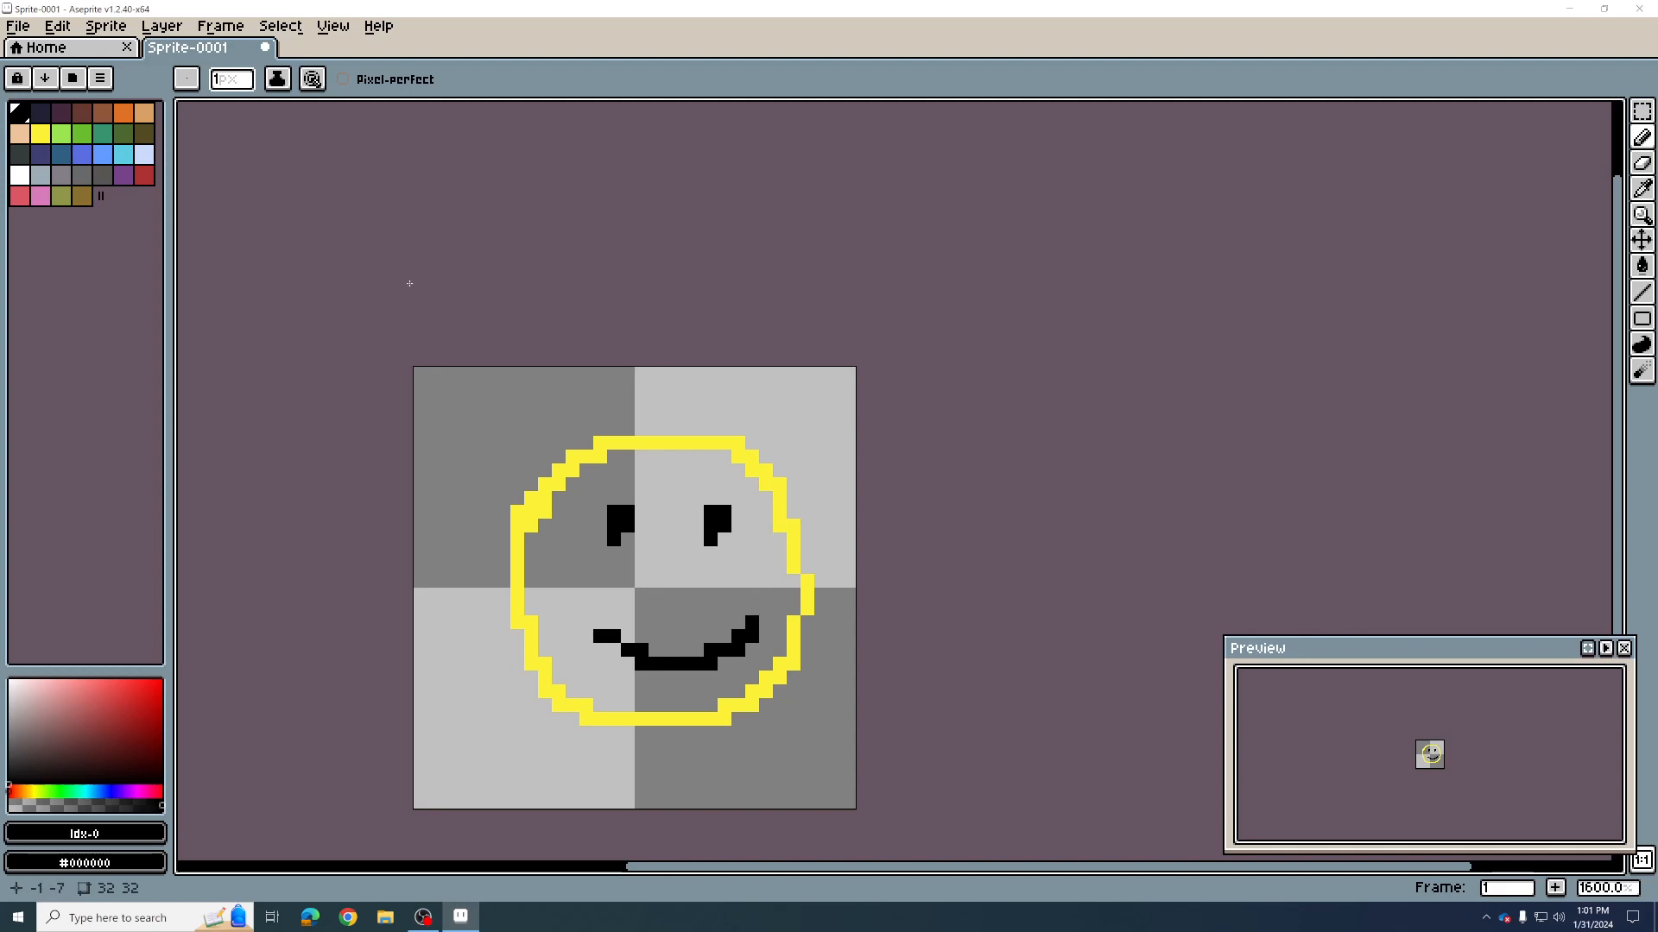
Step: Fill the inside of the smiley face with the same yellow using the Paint Bucket
left_click(45, 136)
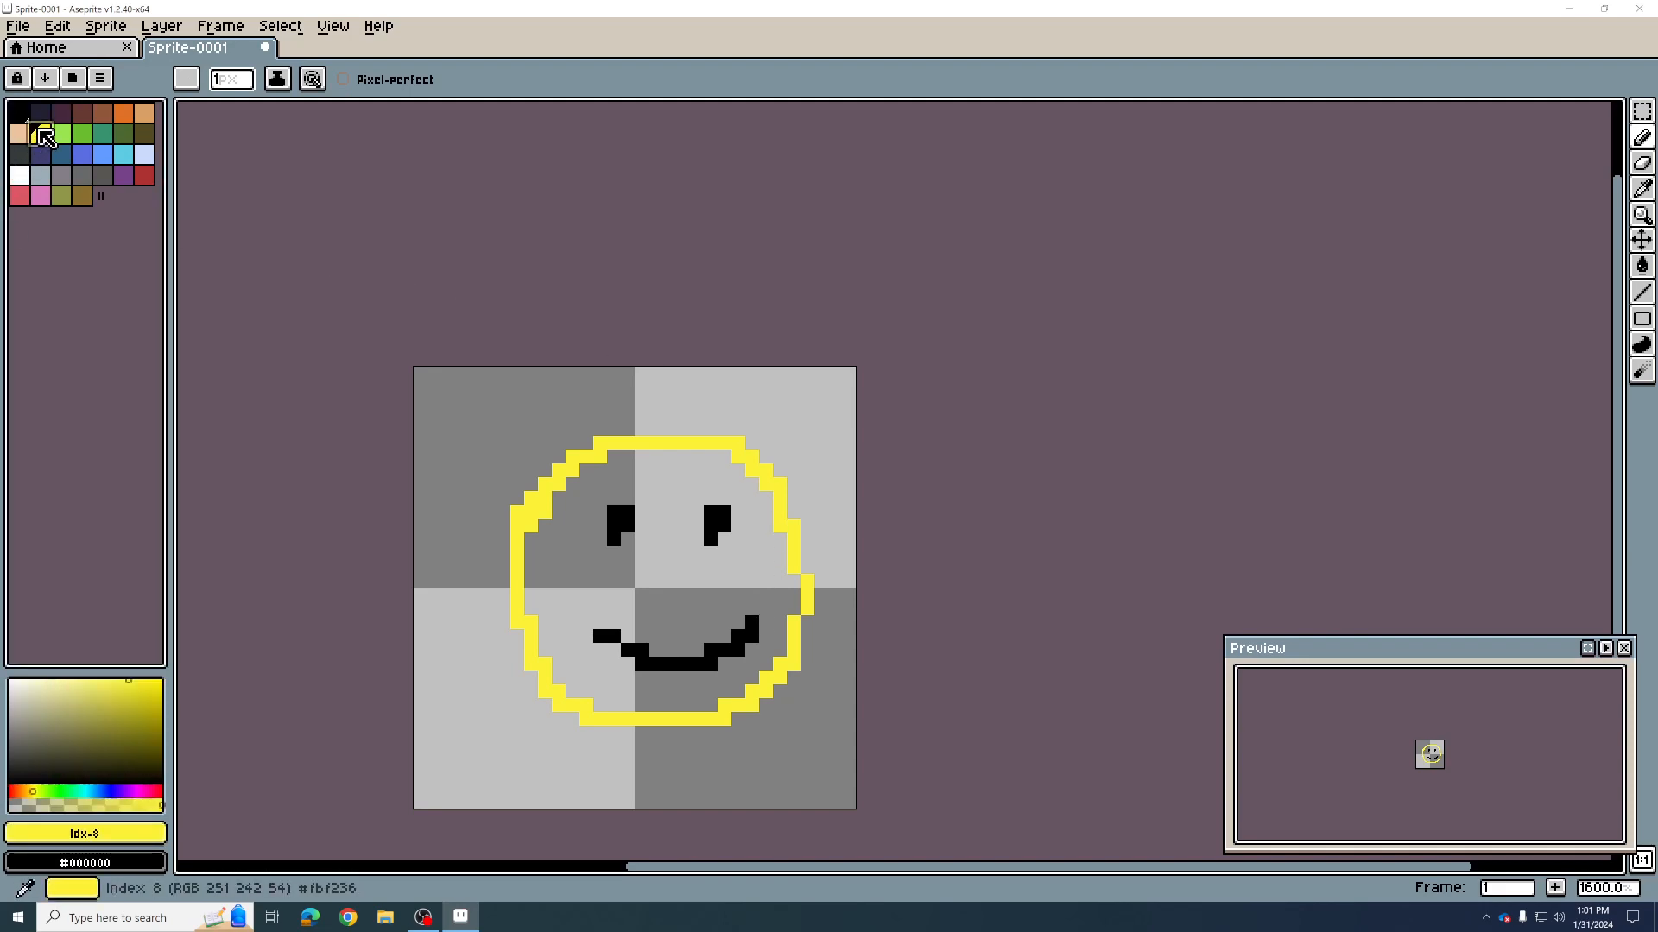
left_click(1642, 270)
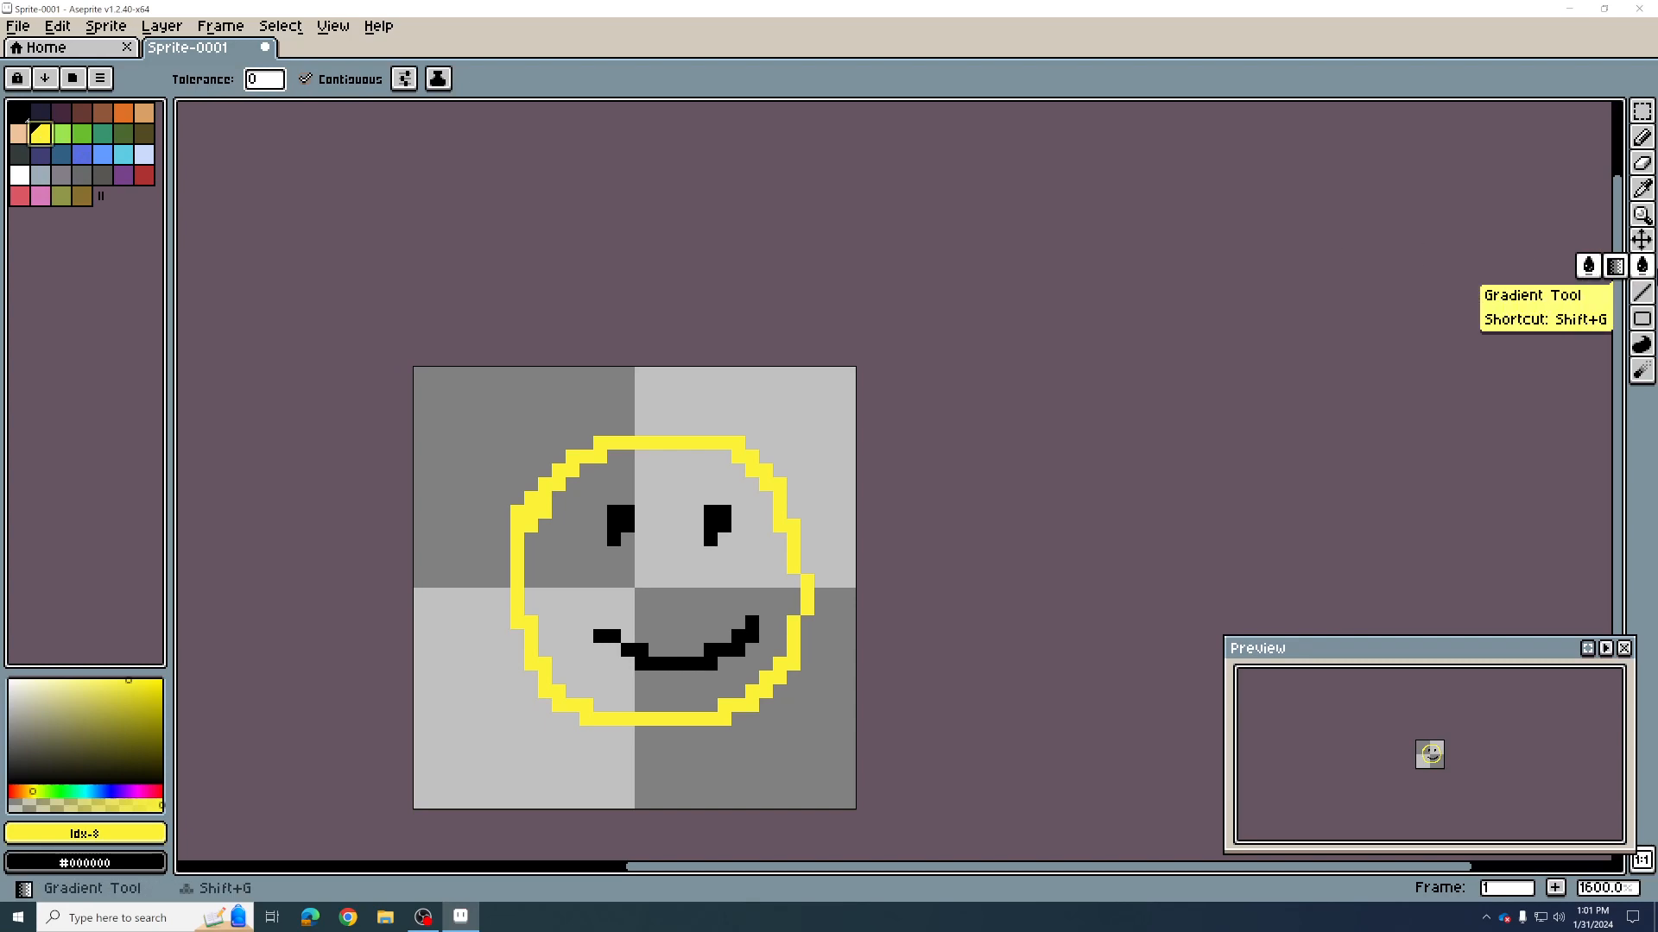
left_click(643, 565)
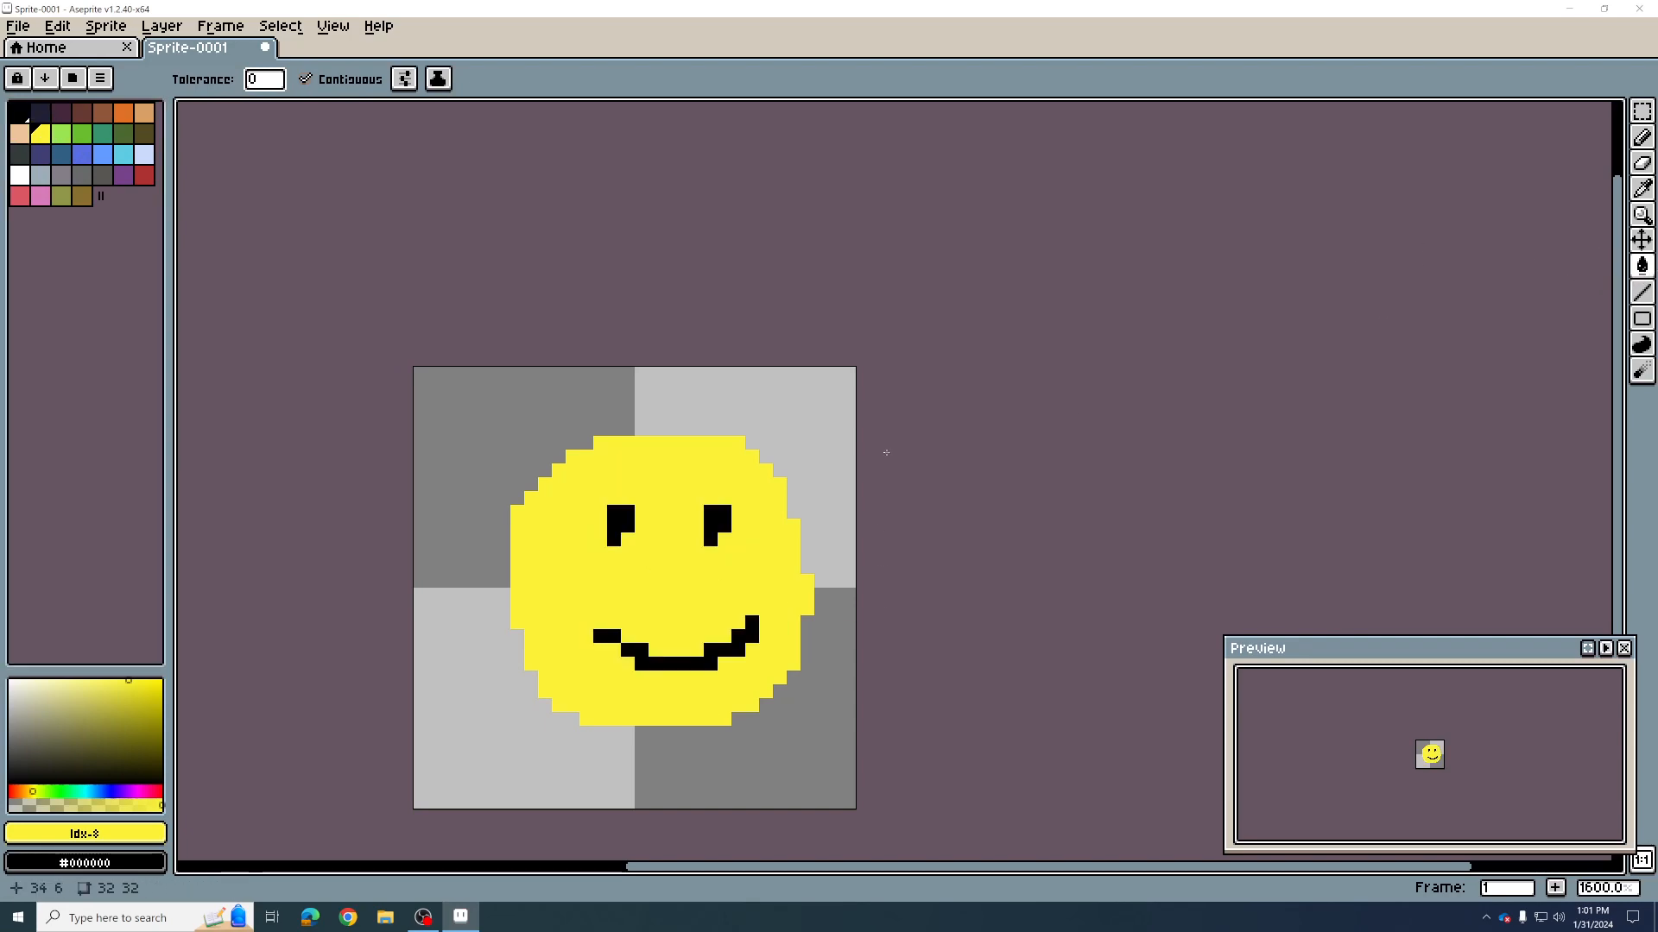
Step: Erase the entire smiley face from the canvas with the 8 px Eraser
left_click(1641, 161)
left_click(1641, 137)
left_click(1641, 162)
mouse_move(897, 366)
left_mouse_down()
mouse_move(759, 443)
mouse_move(606, 477)
mouse_move(703, 491)
mouse_move(565, 546)
mouse_move(884, 573)
mouse_move(511, 643)
mouse_move(814, 671)
mouse_move(634, 698)
left_mouse_up()
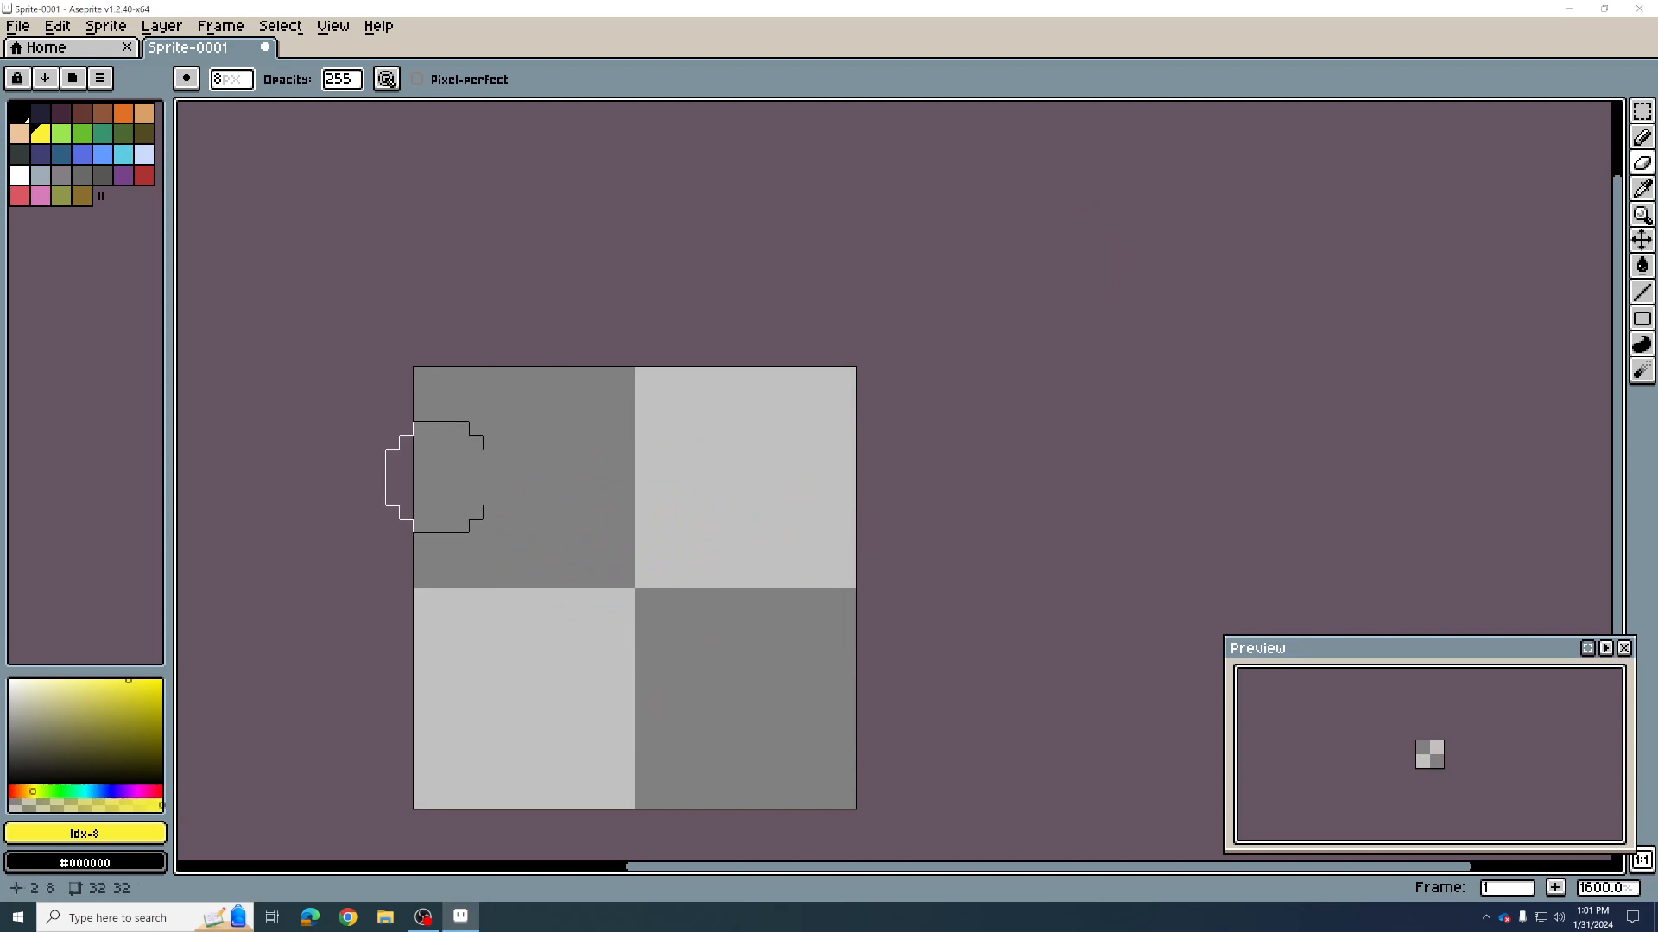
mouse_move(685, 556)
left_mouse_down()
mouse_move(892, 426)
mouse_move(841, 416)
left_mouse_up()
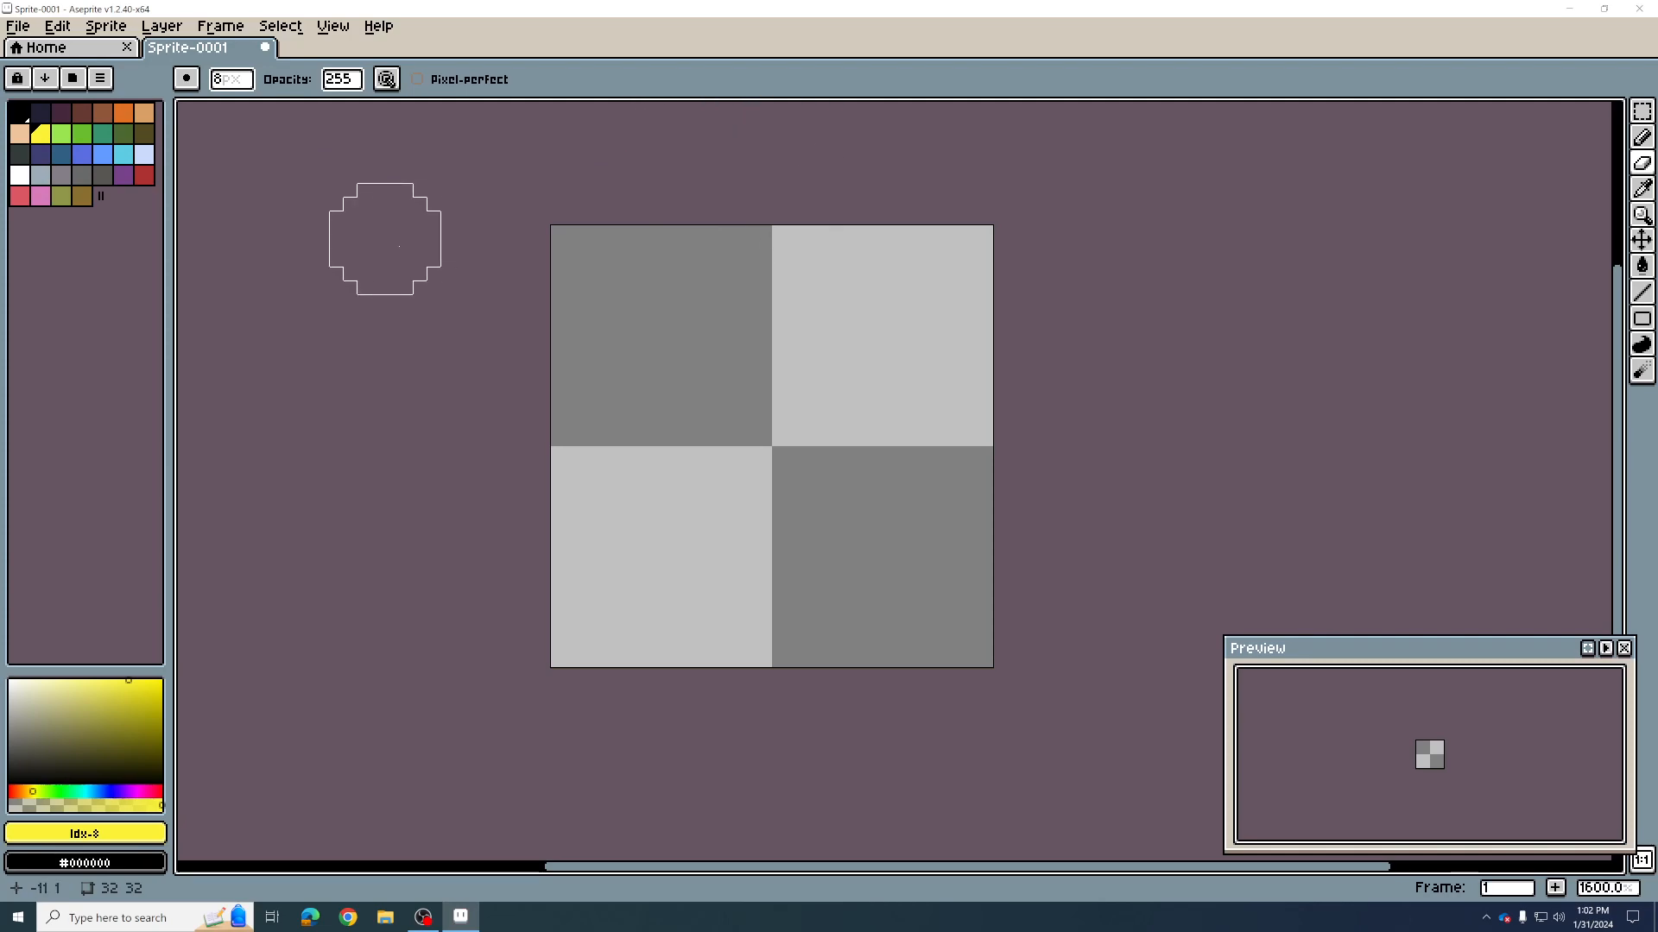
Step: Create another new sprite 64 px wide and 64 px high in RGBA mode with a transparent background
left_click(26, 27)
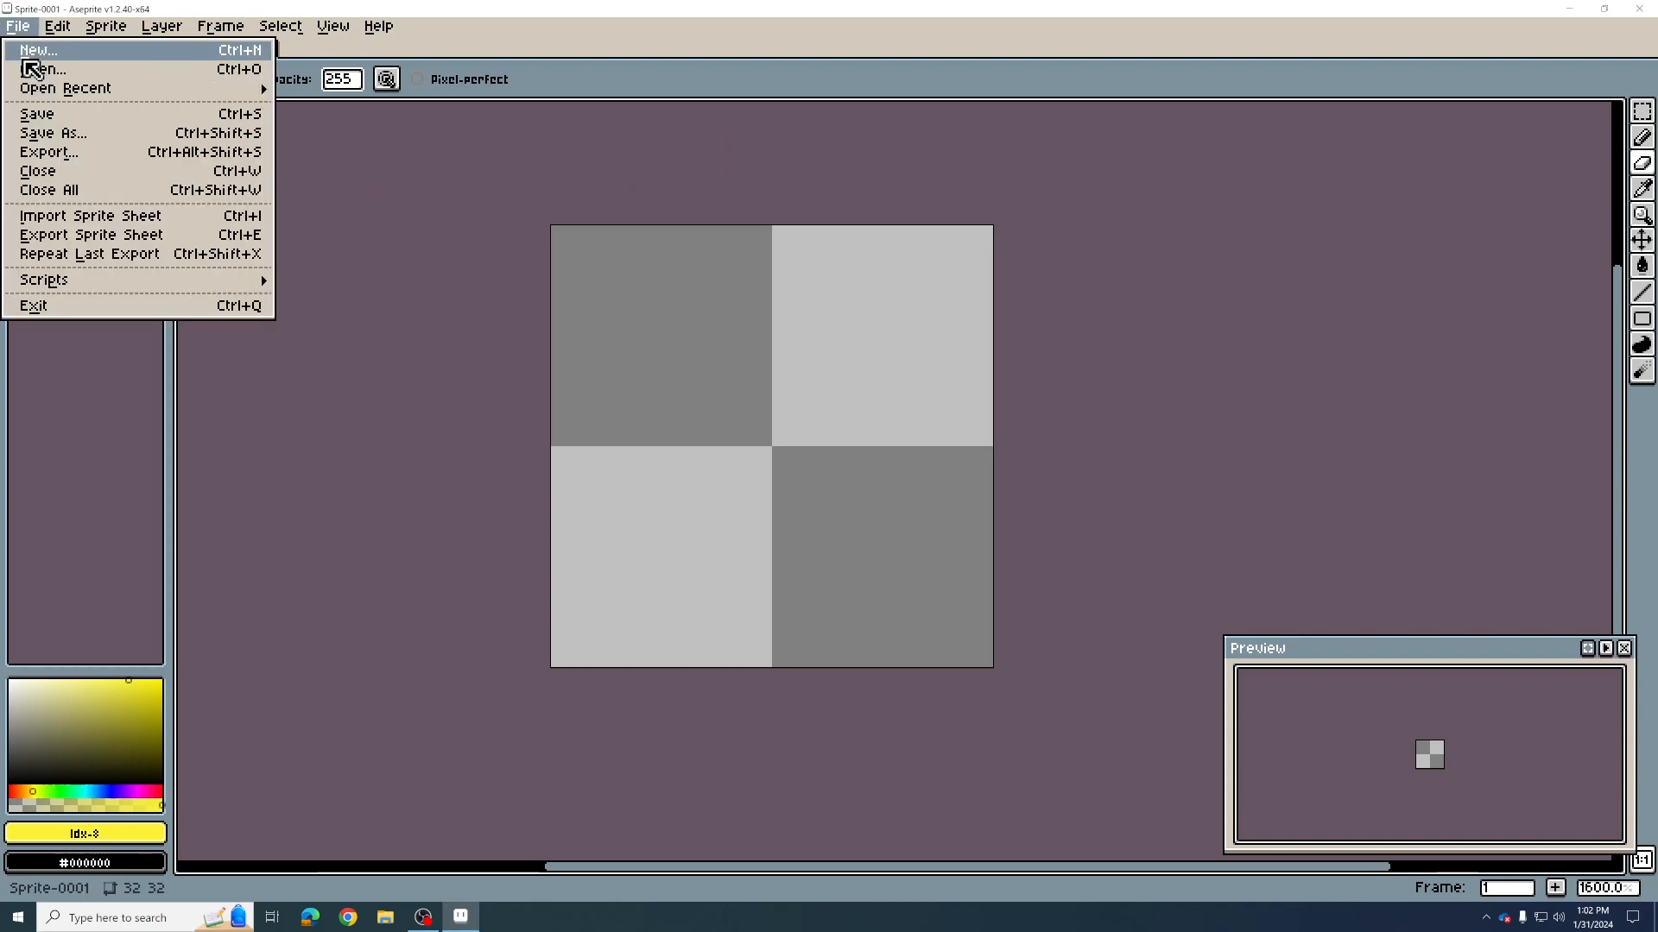
left_click(38, 50)
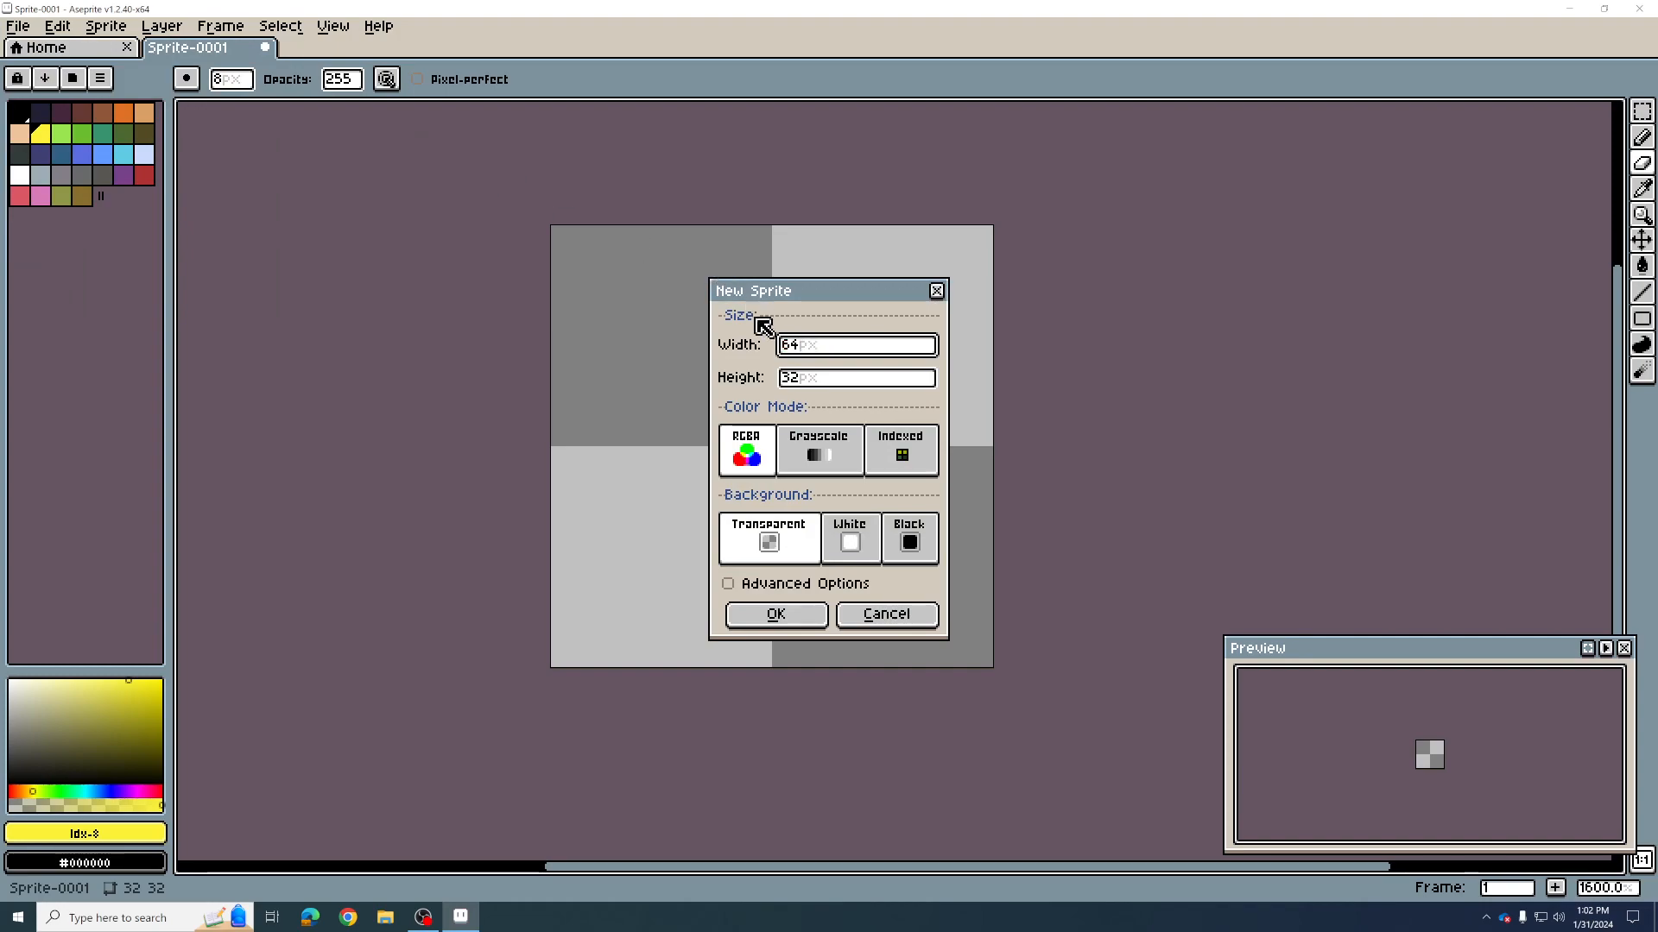
left_click(795, 378)
type("3")
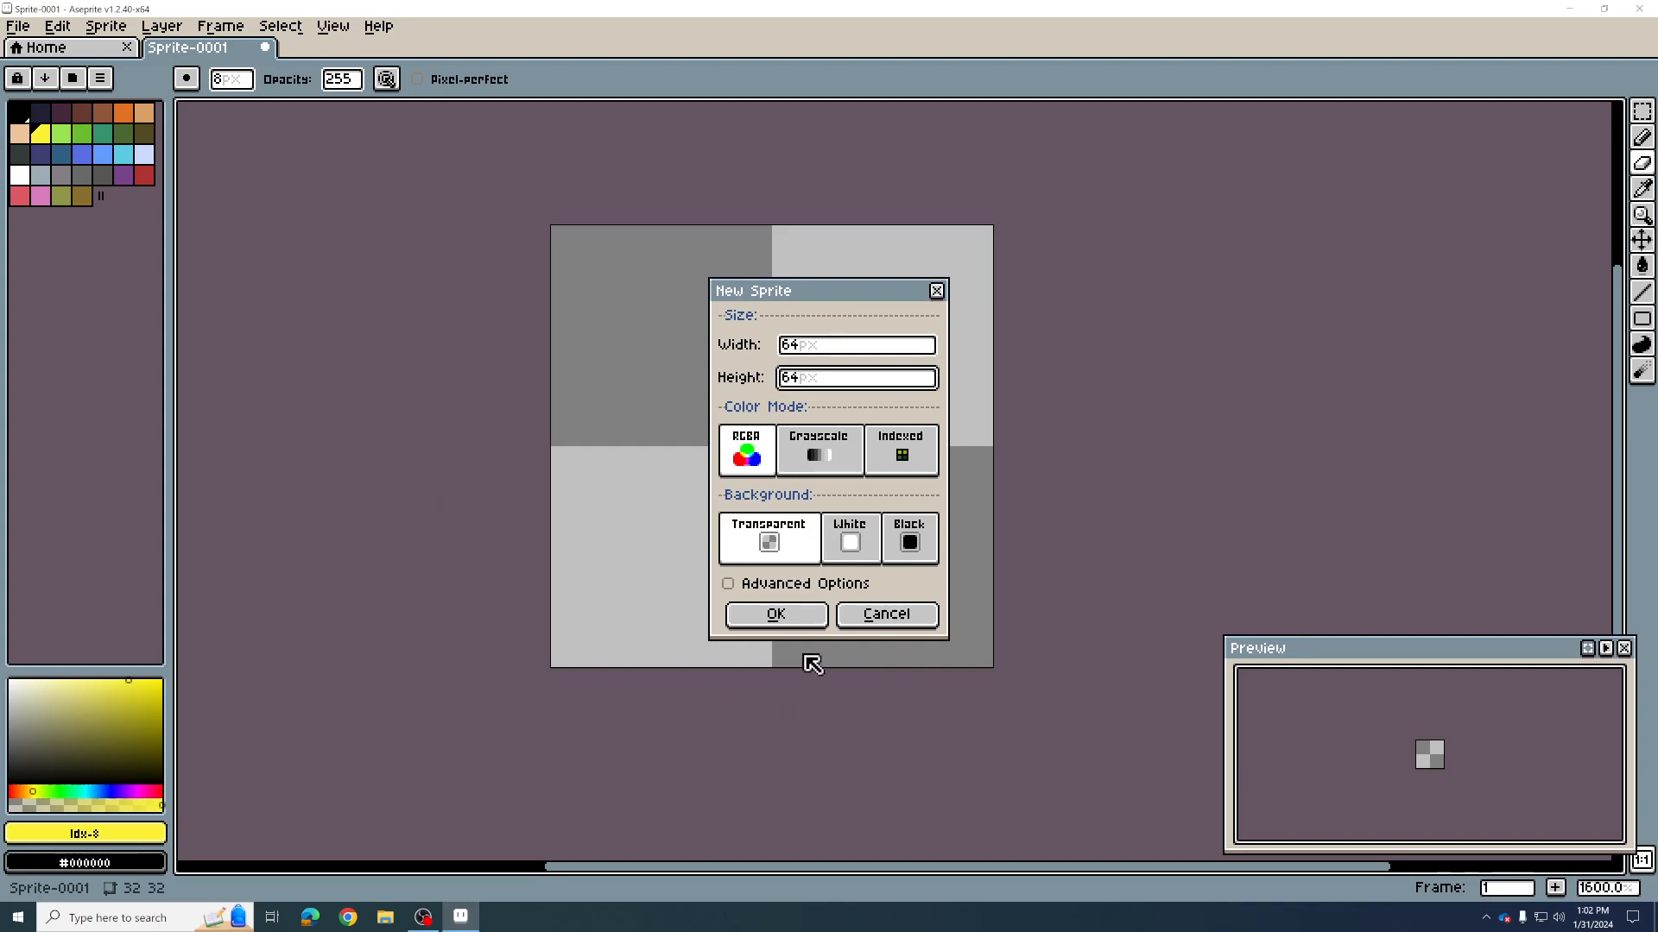
left_click(806, 354)
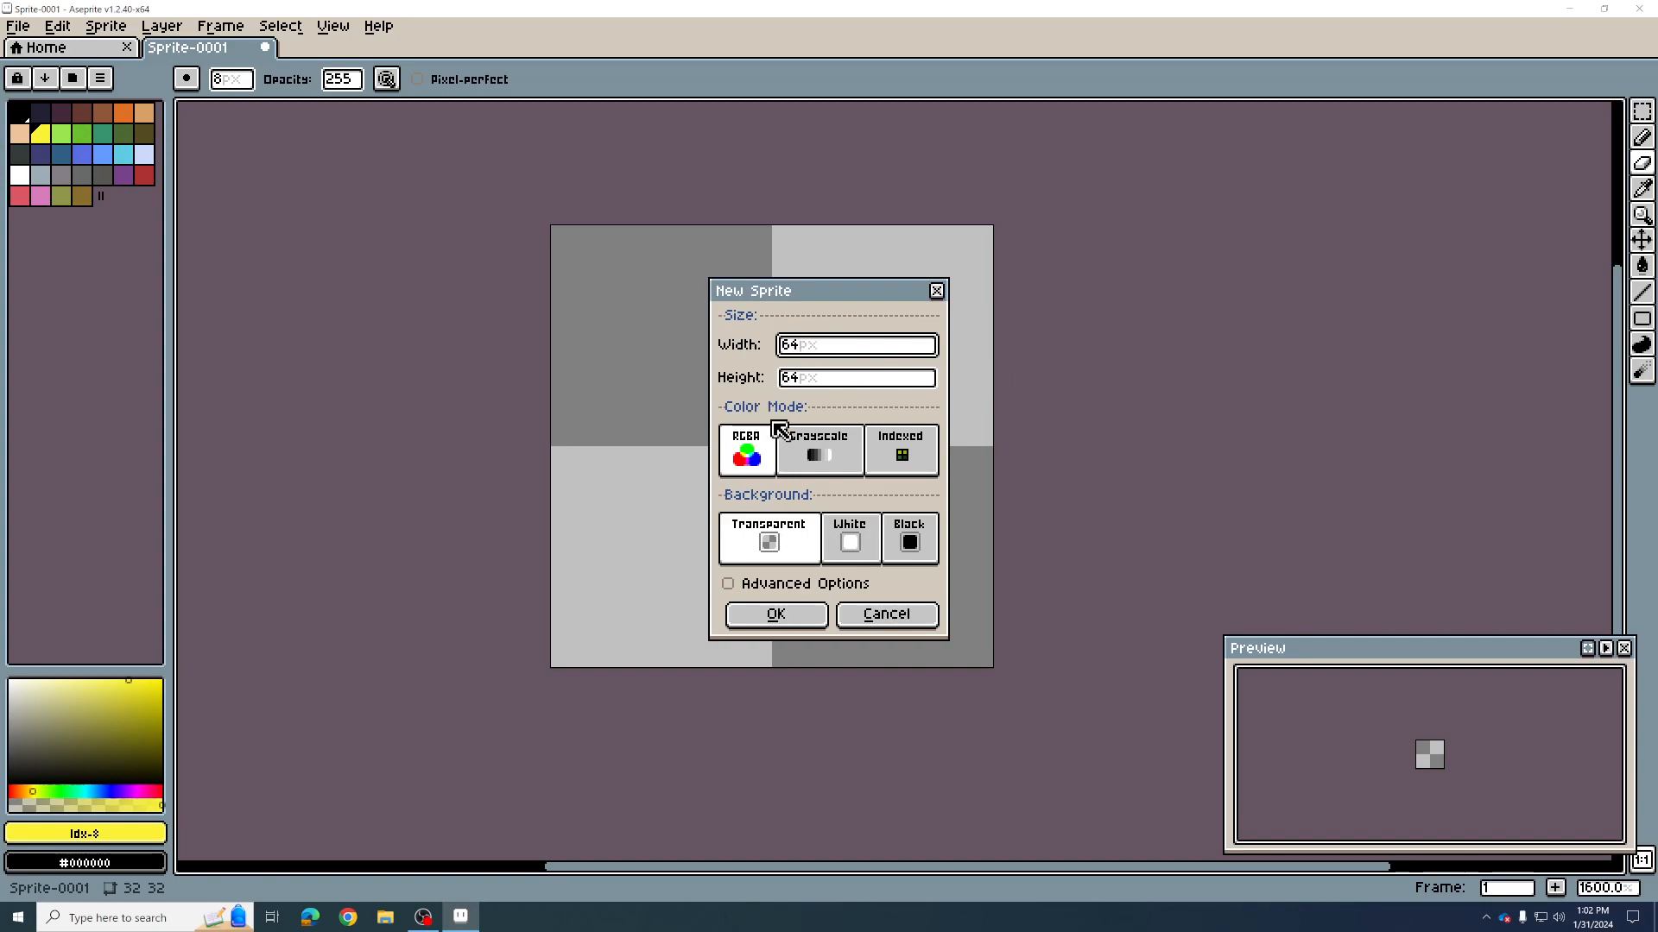
left_click(791, 620)
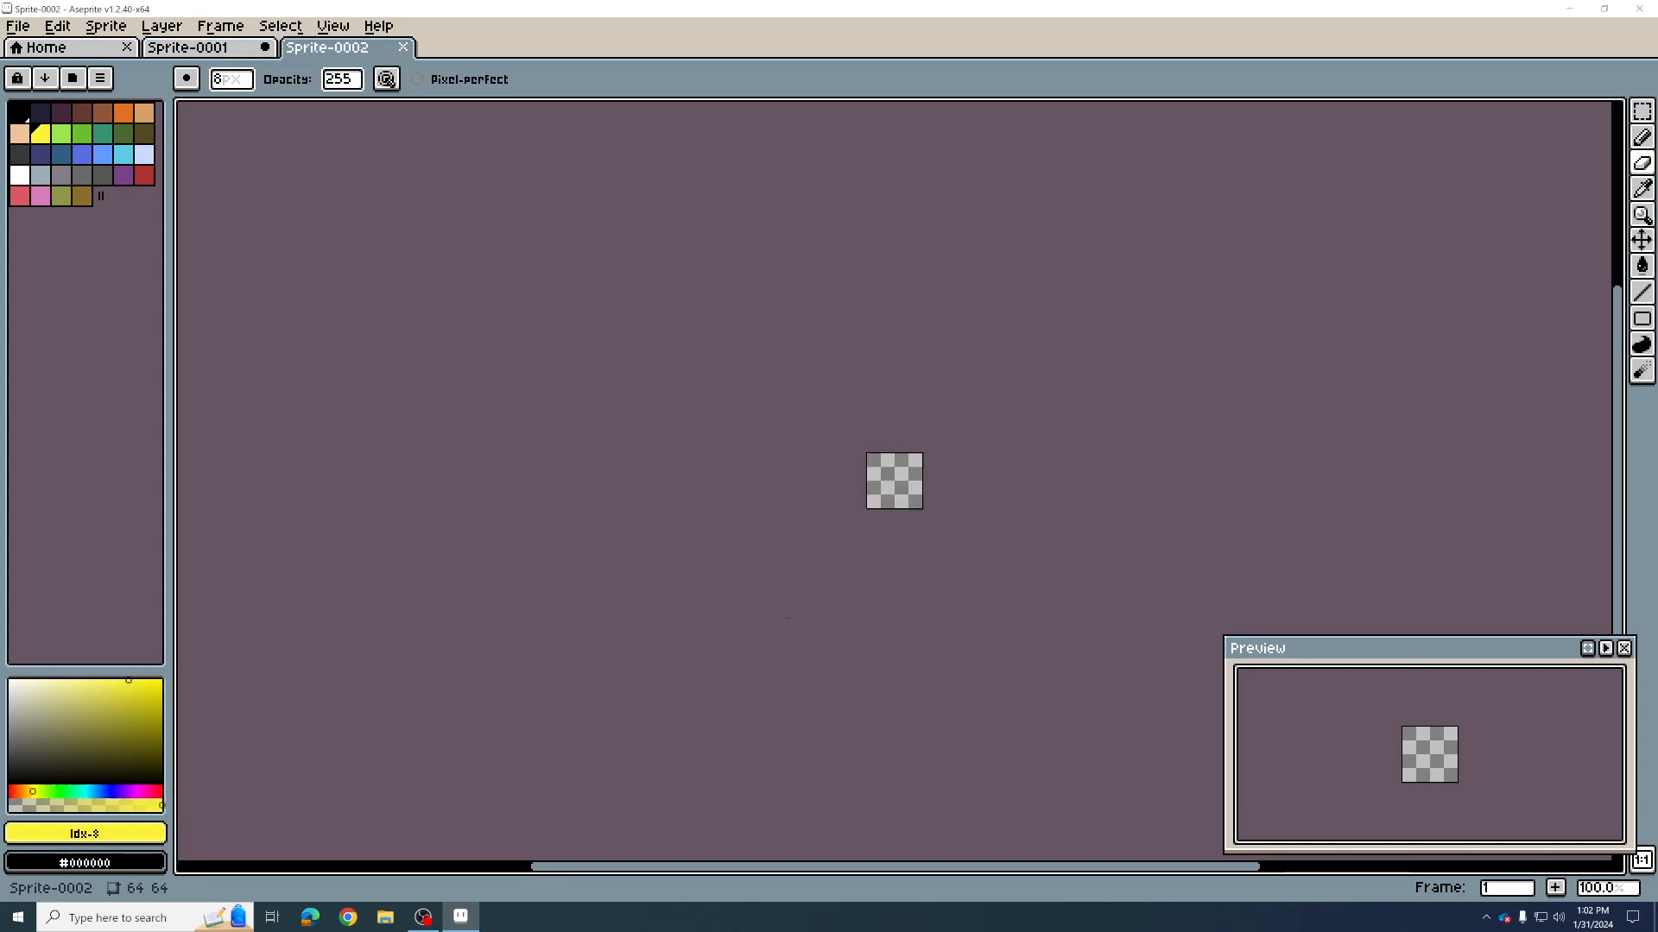
Step: Activate the Pencil tool on the 64 × 64 sprite and choose the medium gray palette color with index 23
scroll(1018, 511, "up", 4)
scroll(798, 462, "up", 1)
mouse_move(789, 470)
left_mouse_down()
mouse_move(821, 337)
mouse_move(803, 330)
mouse_move(788, 355)
mouse_move(806, 366)
left_mouse_up()
scroll(781, 412, "up", 1)
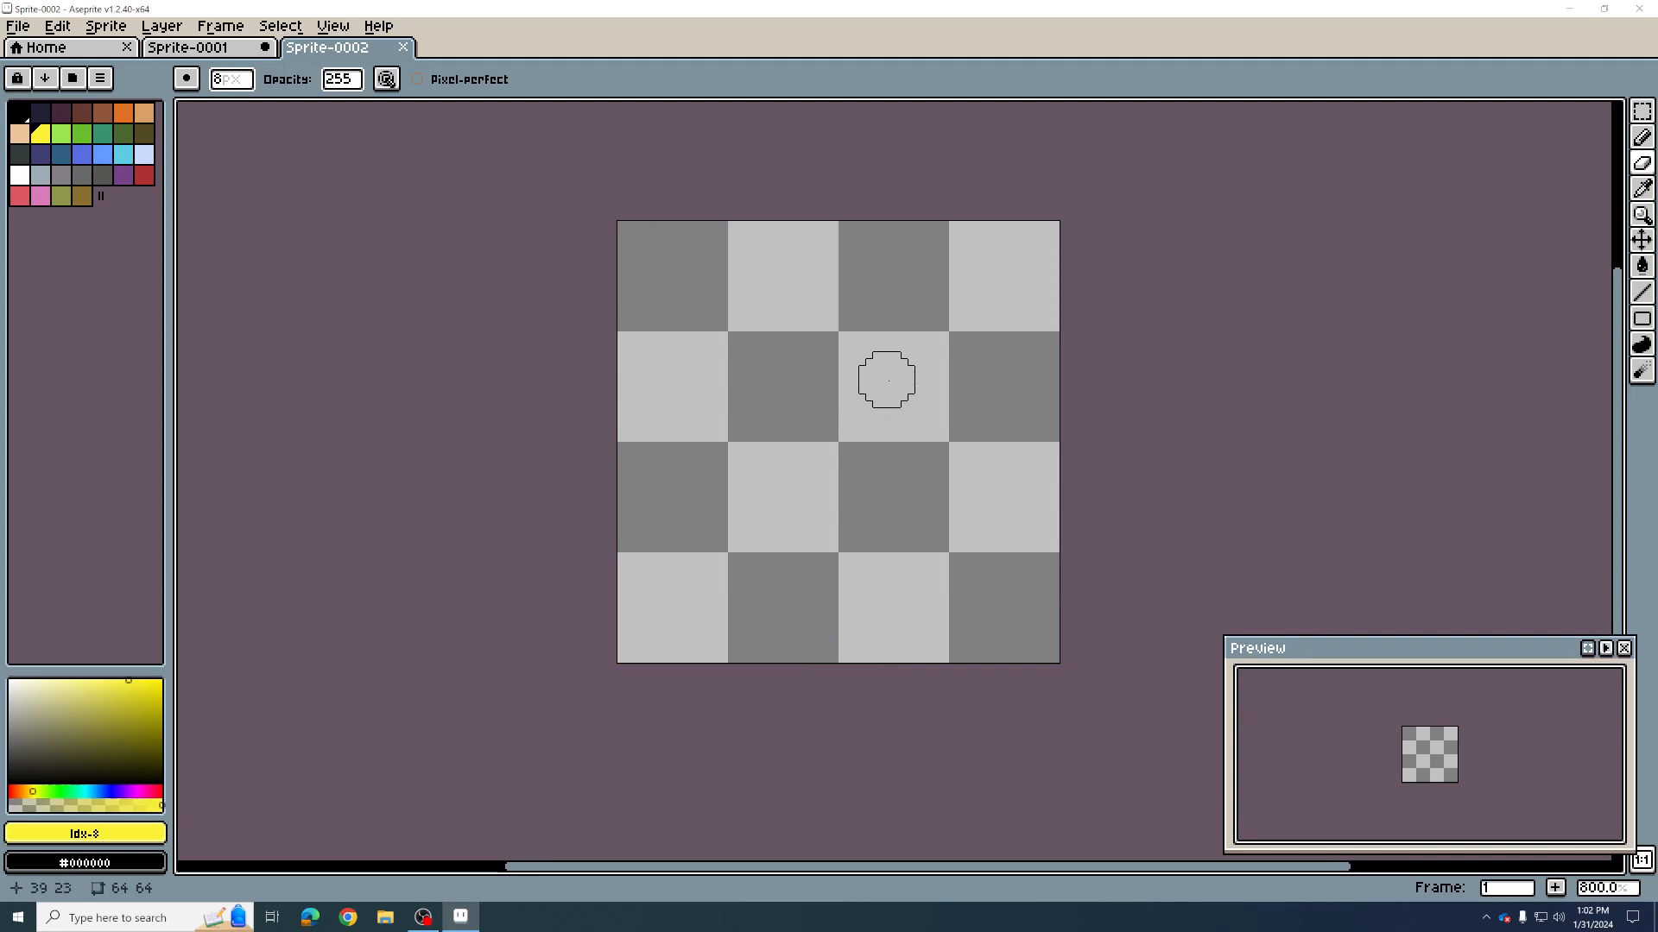
key("space")
mouse_move(732, 364)
left_mouse_down()
mouse_move(878, 359)
mouse_move(754, 303)
mouse_move(754, 277)
mouse_move(736, 295)
mouse_move(740, 370)
left_mouse_up()
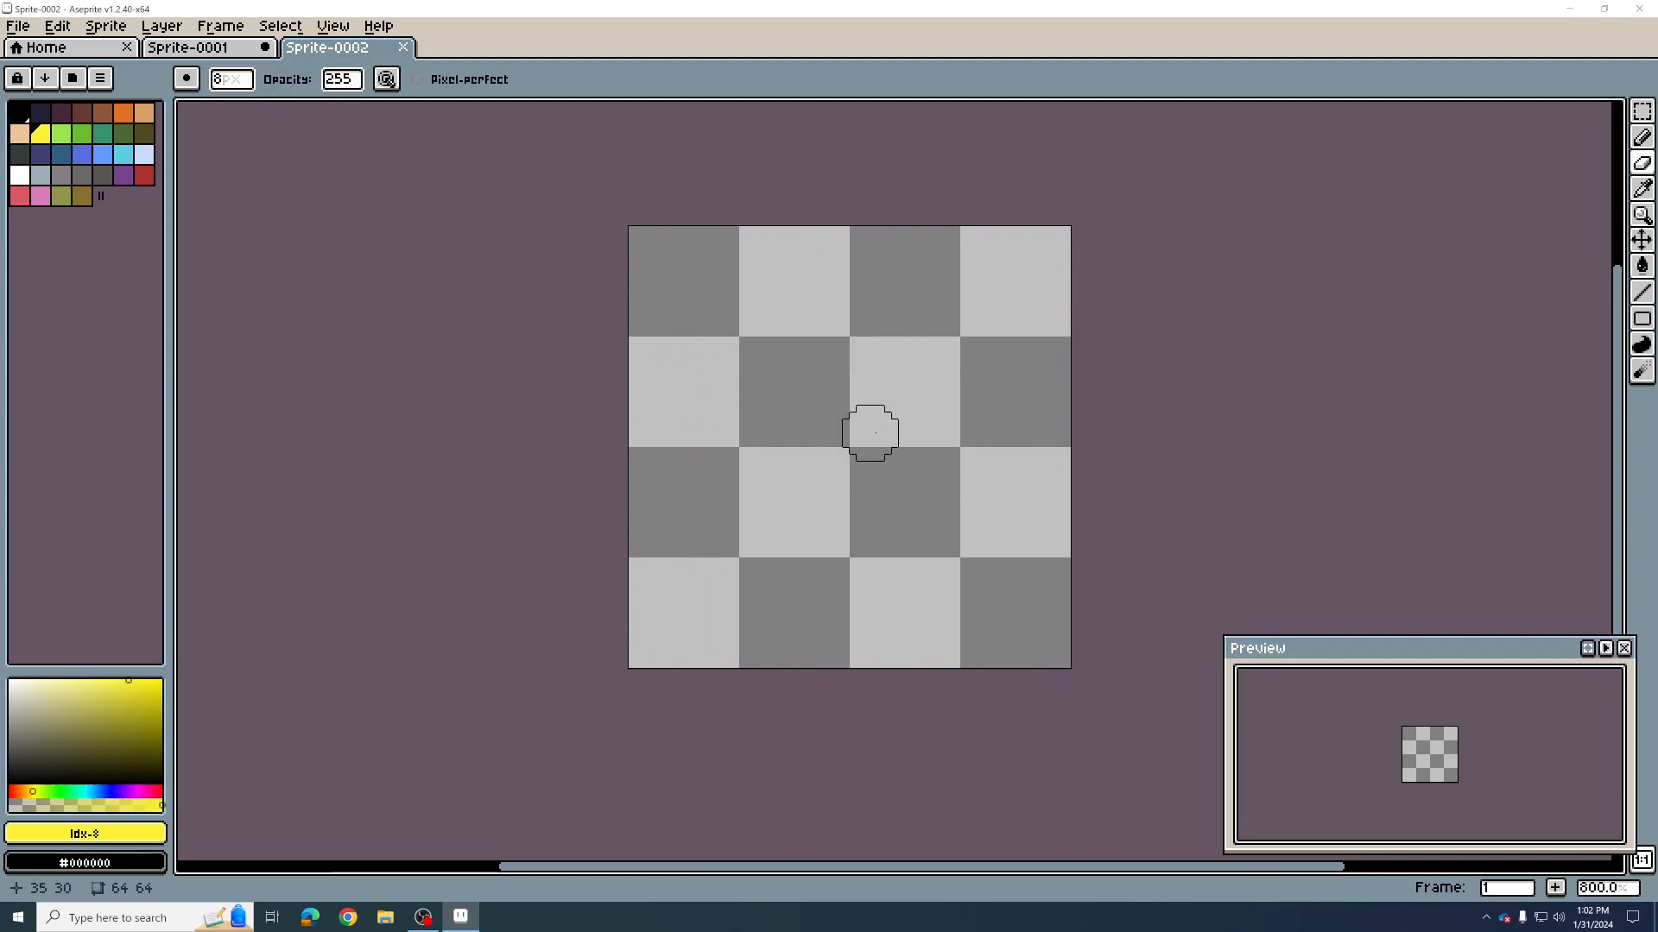
left_click(1638, 147)
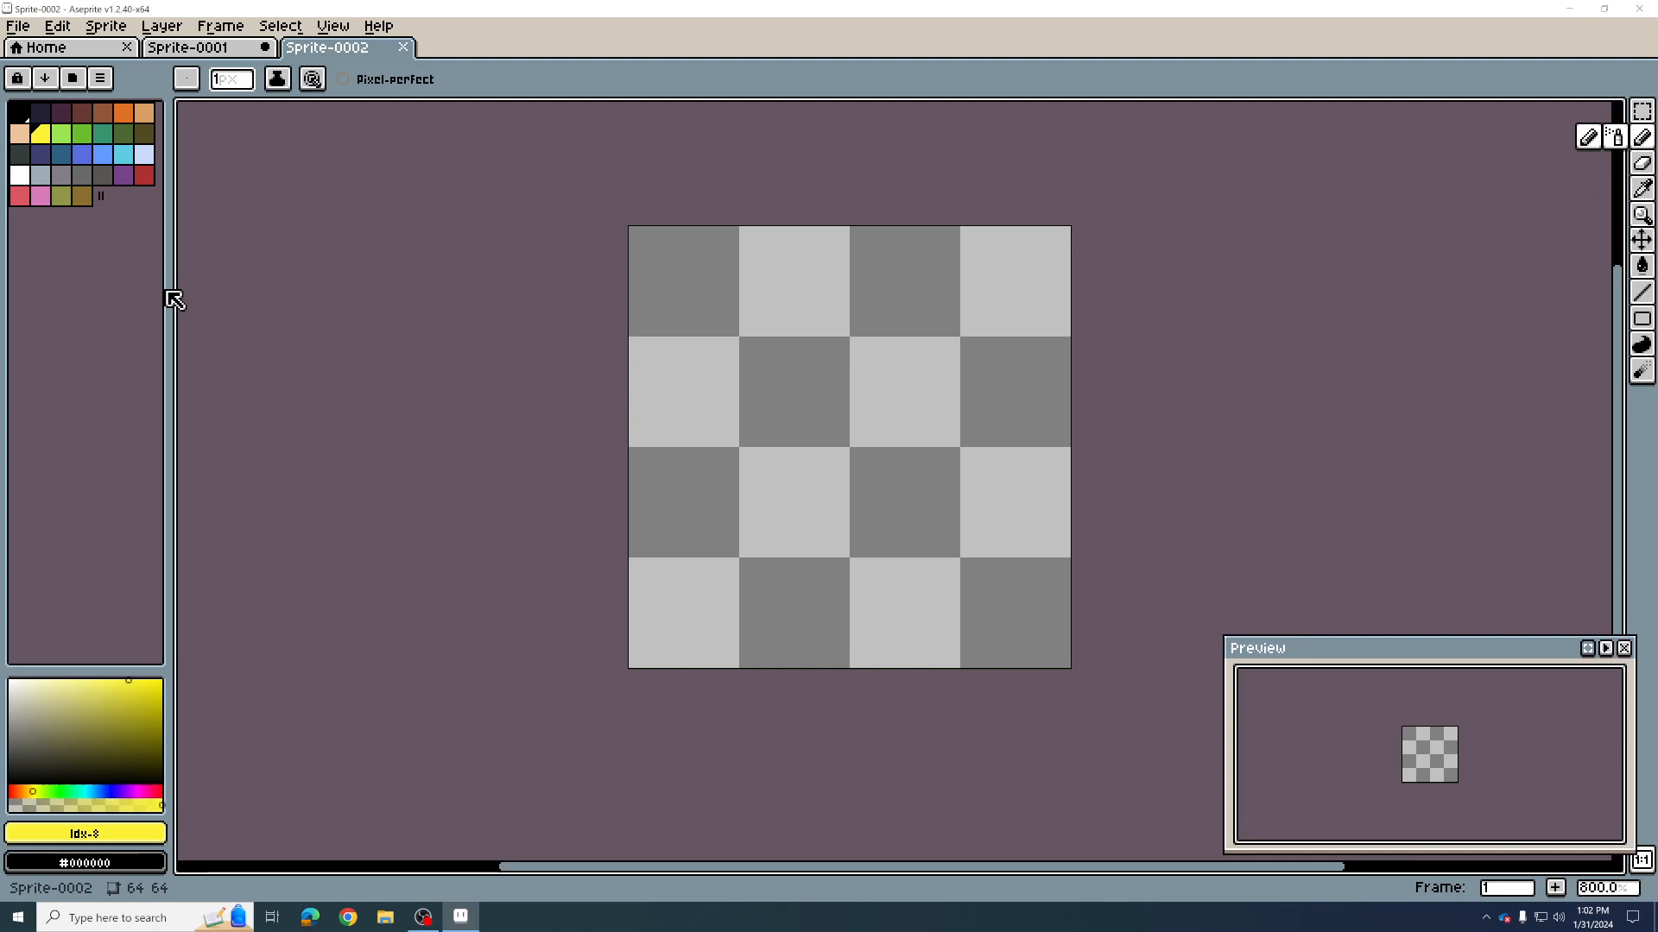
left_click(79, 177)
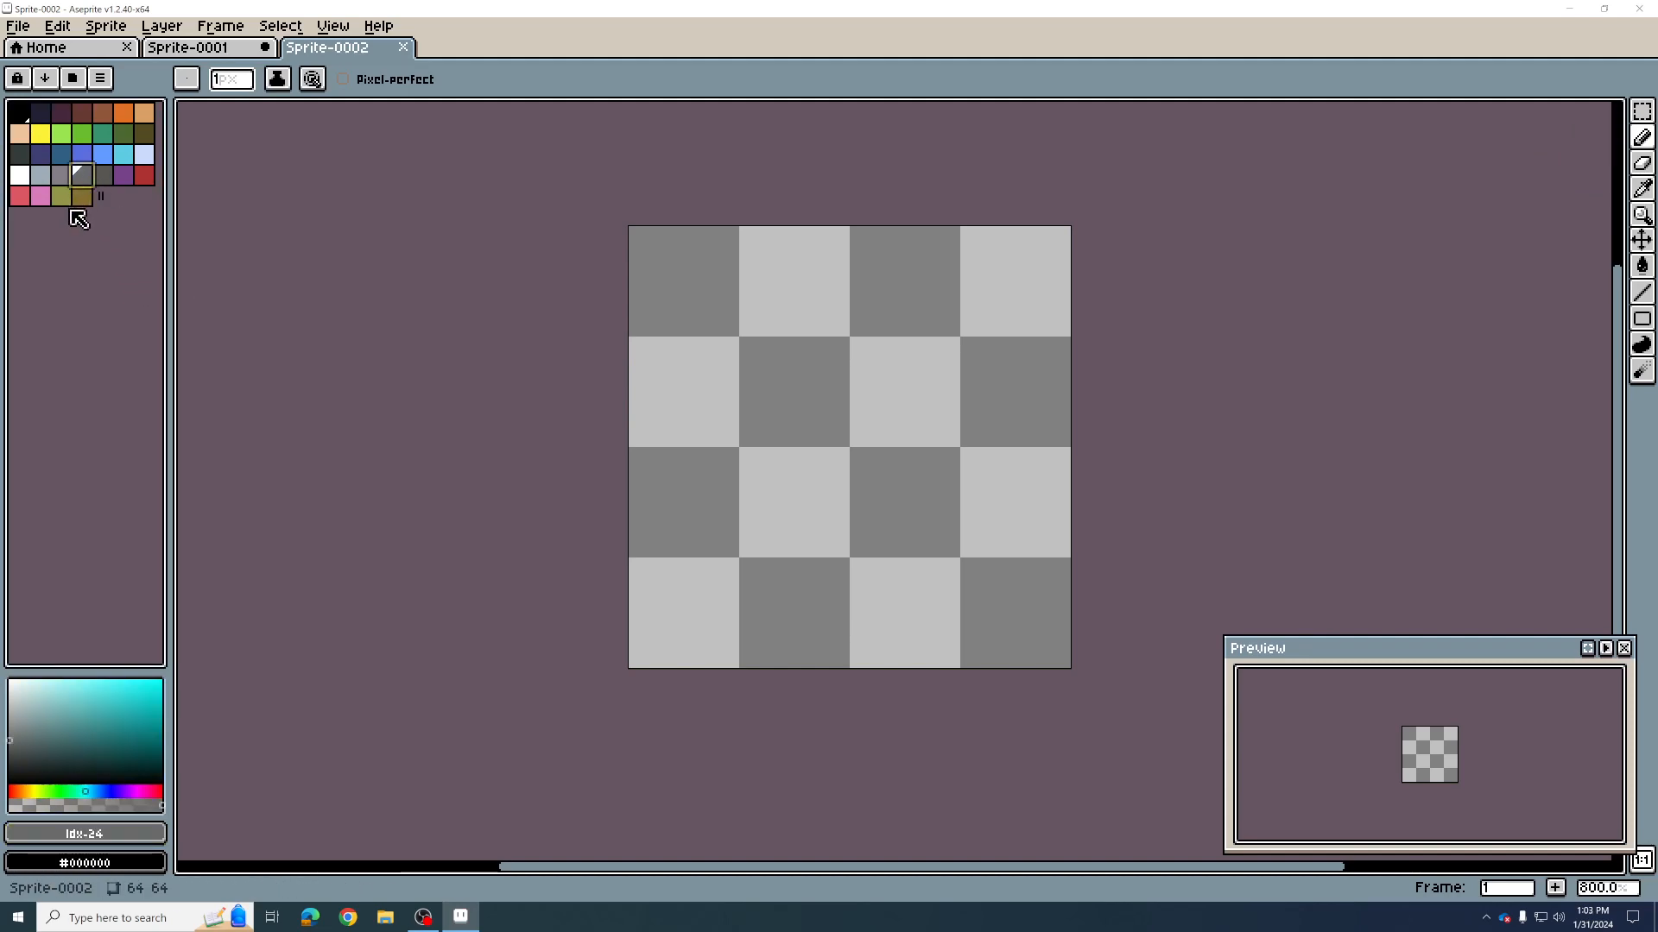
left_click(64, 175)
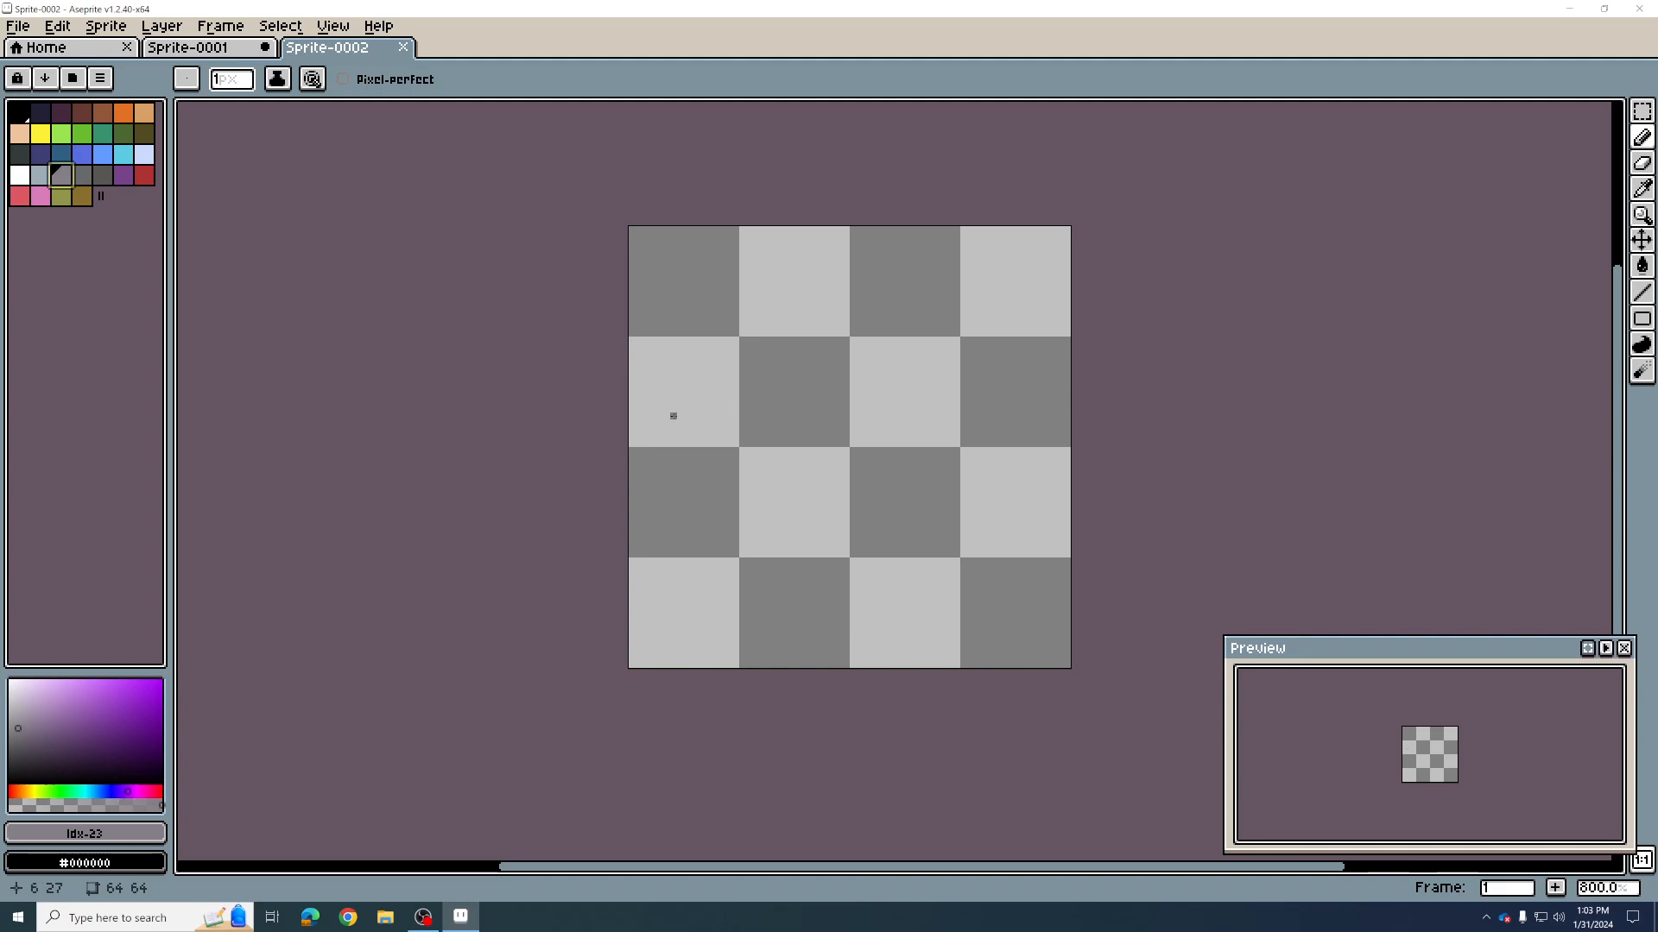
Step: Try a thin 1 px gray outline of two mountain peaks across the canvas and undo the stroke
mouse_move(631, 550)
left_mouse_down()
mouse_move(707, 494)
mouse_move(732, 391)
mouse_move(765, 380)
mouse_move(816, 418)
mouse_move(868, 505)
mouse_move(895, 485)
mouse_move(930, 396)
mouse_move(957, 404)
mouse_move(1040, 563)
left_mouse_up()
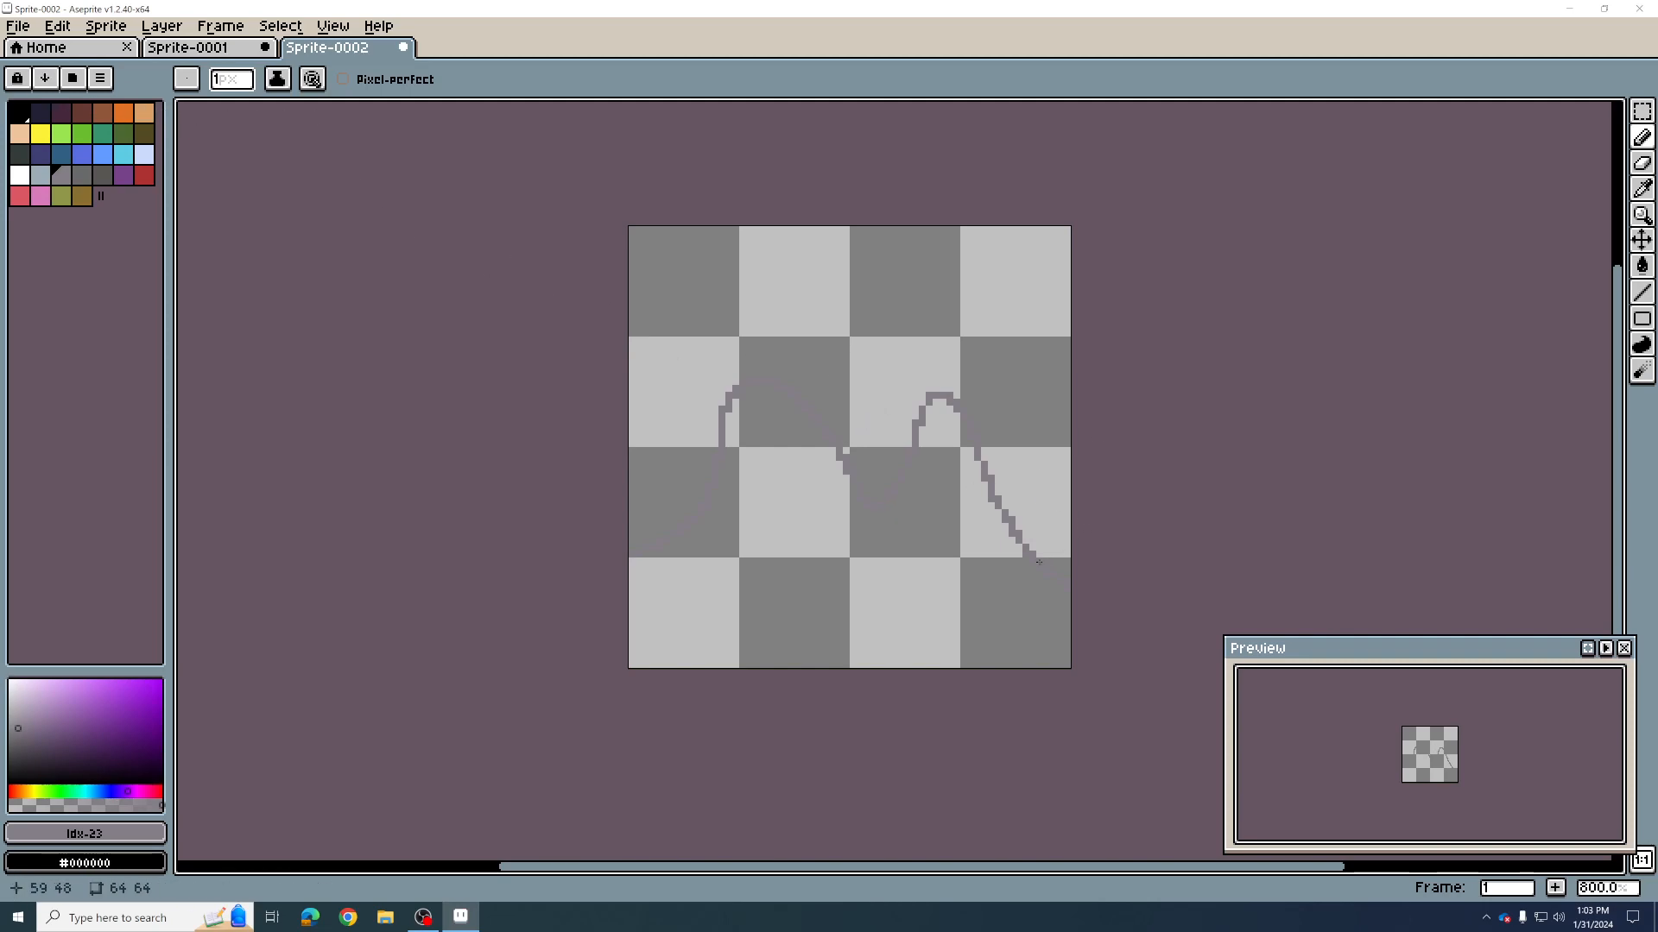
left_click(242, 80)
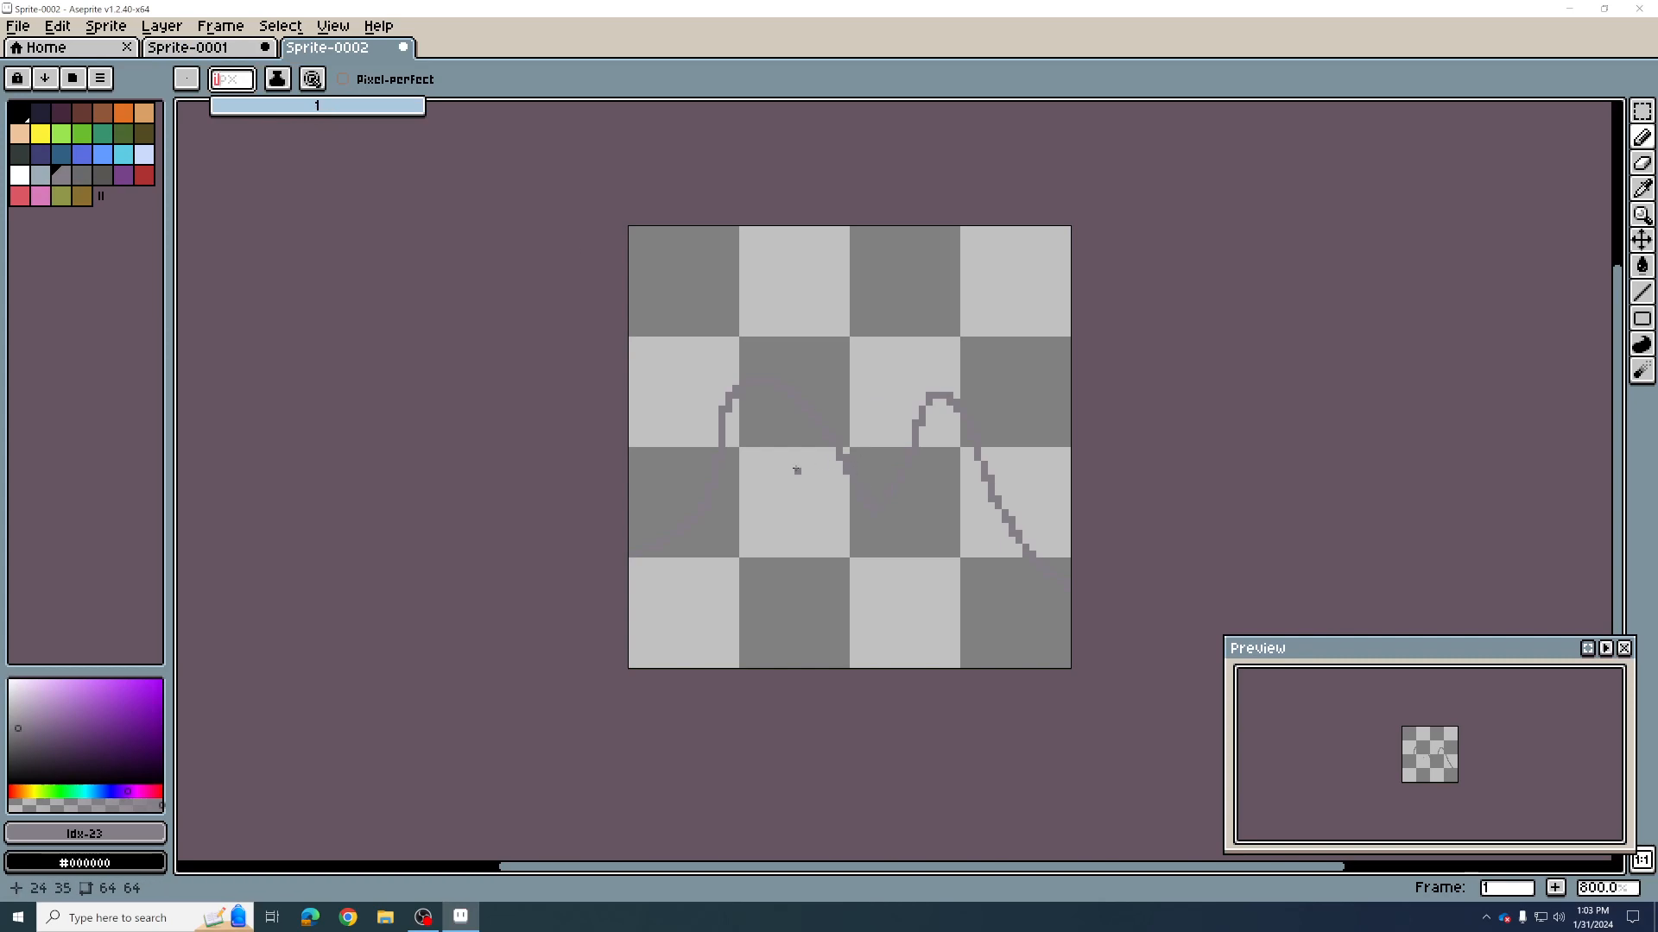
key("ctrl+z")
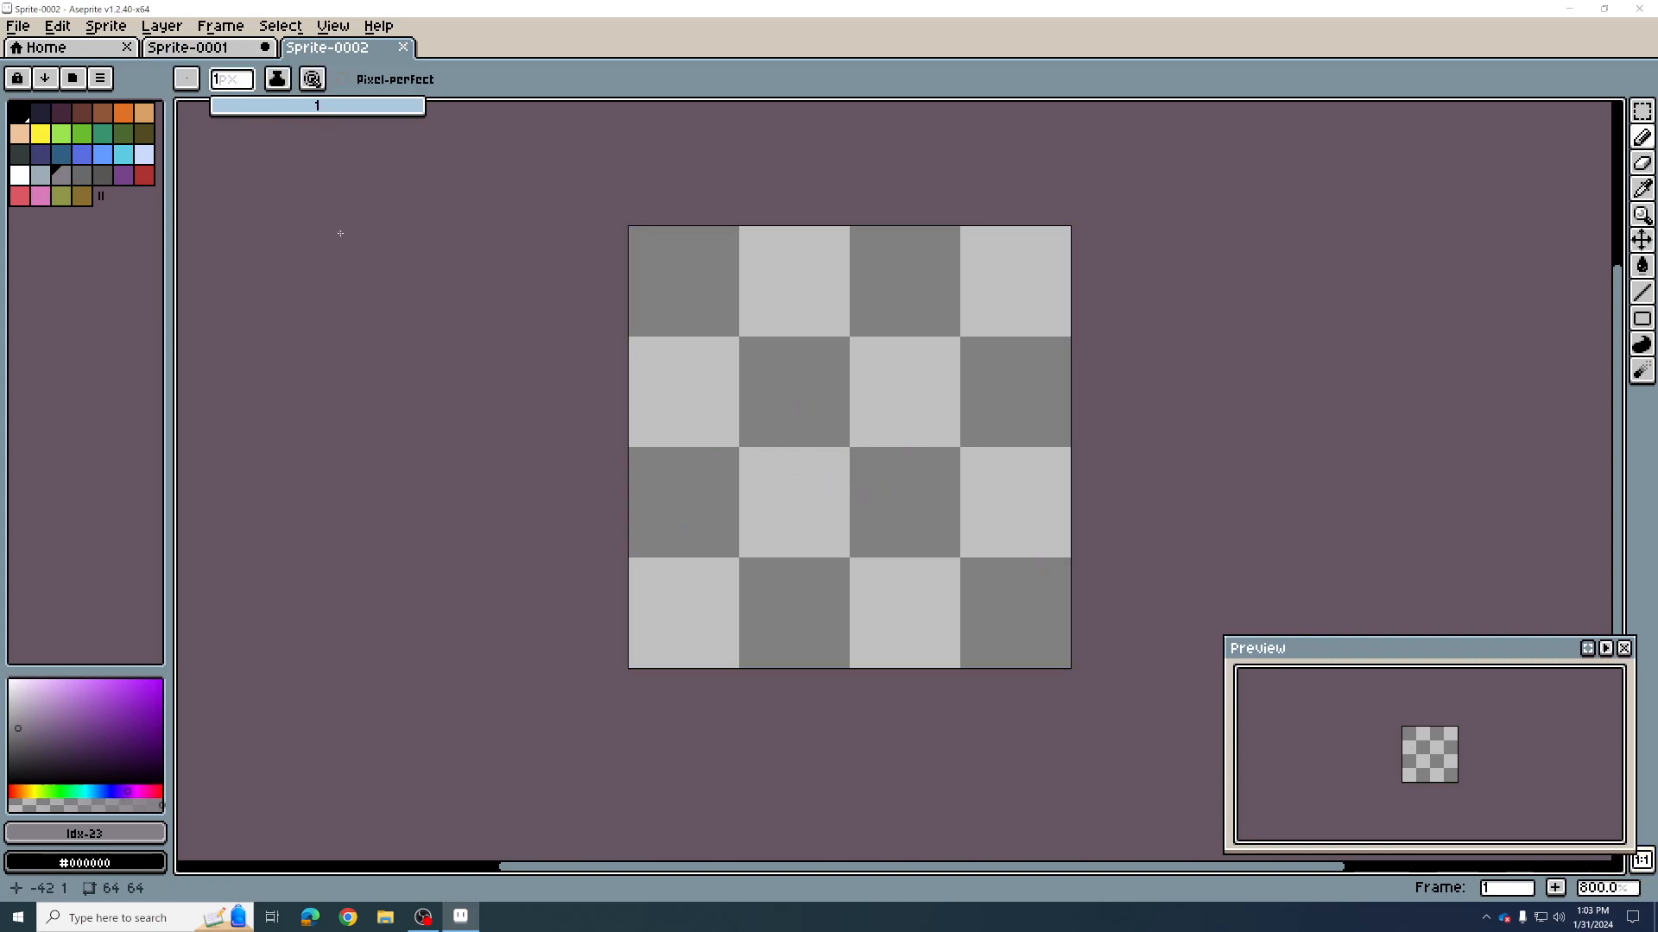
Step: Set the Pencil brush size to 5 px and draw a thick gray two-peak mountain ridge across the canvas
left_click_drag(226, 86, 235, 117)
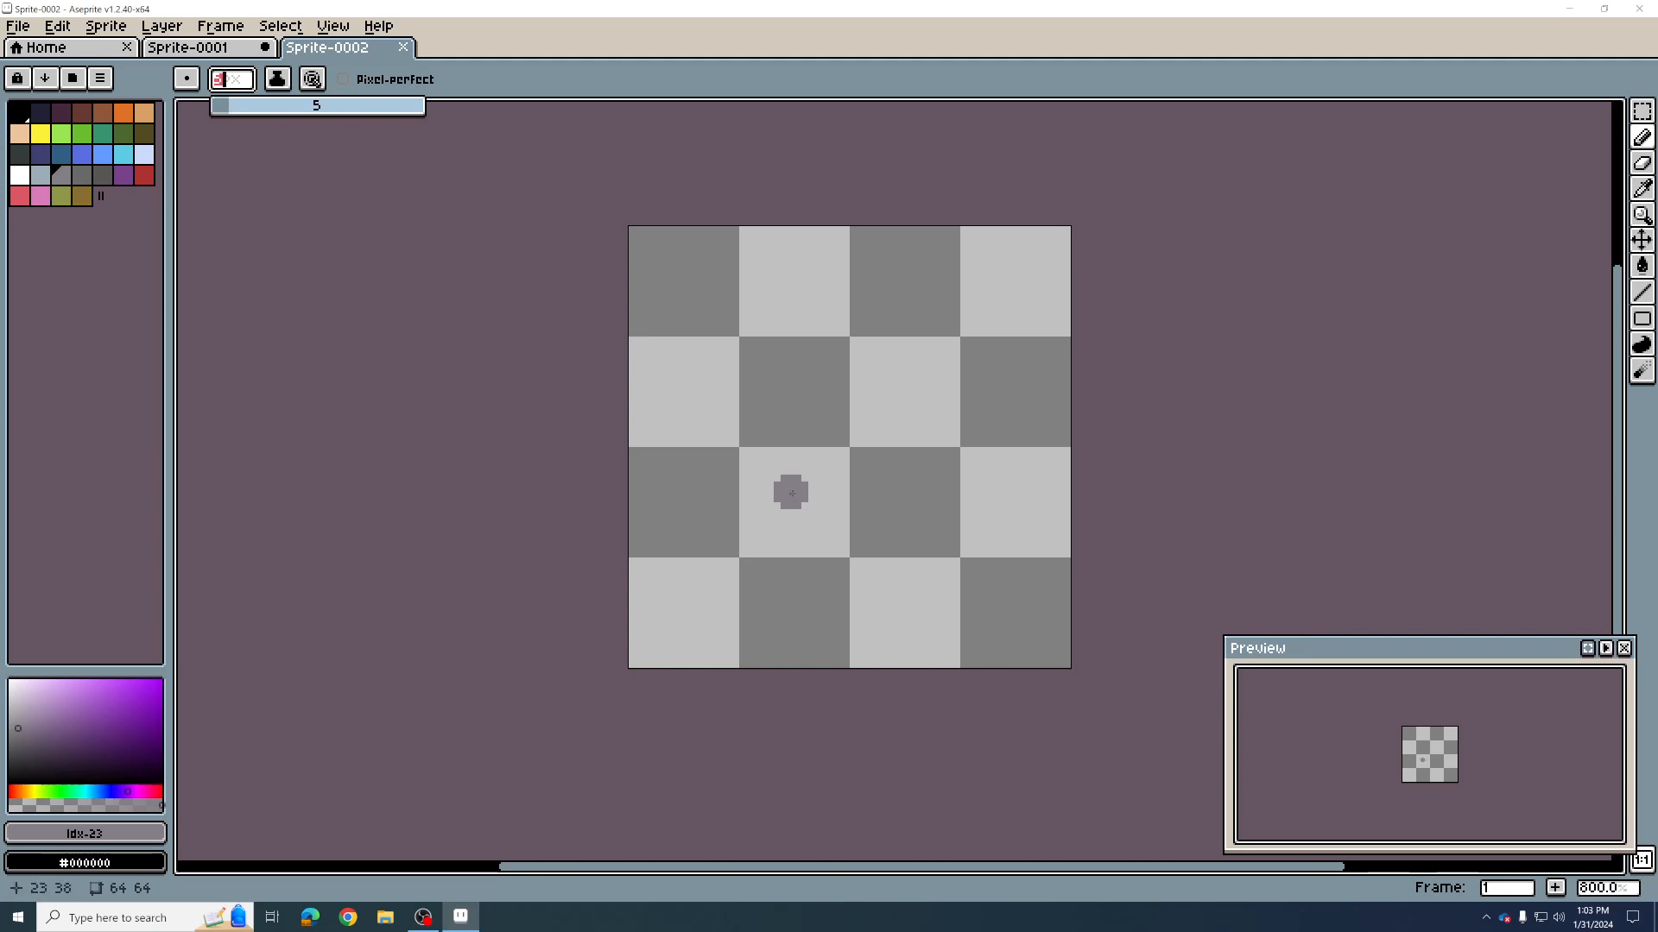
left_click(61, 175)
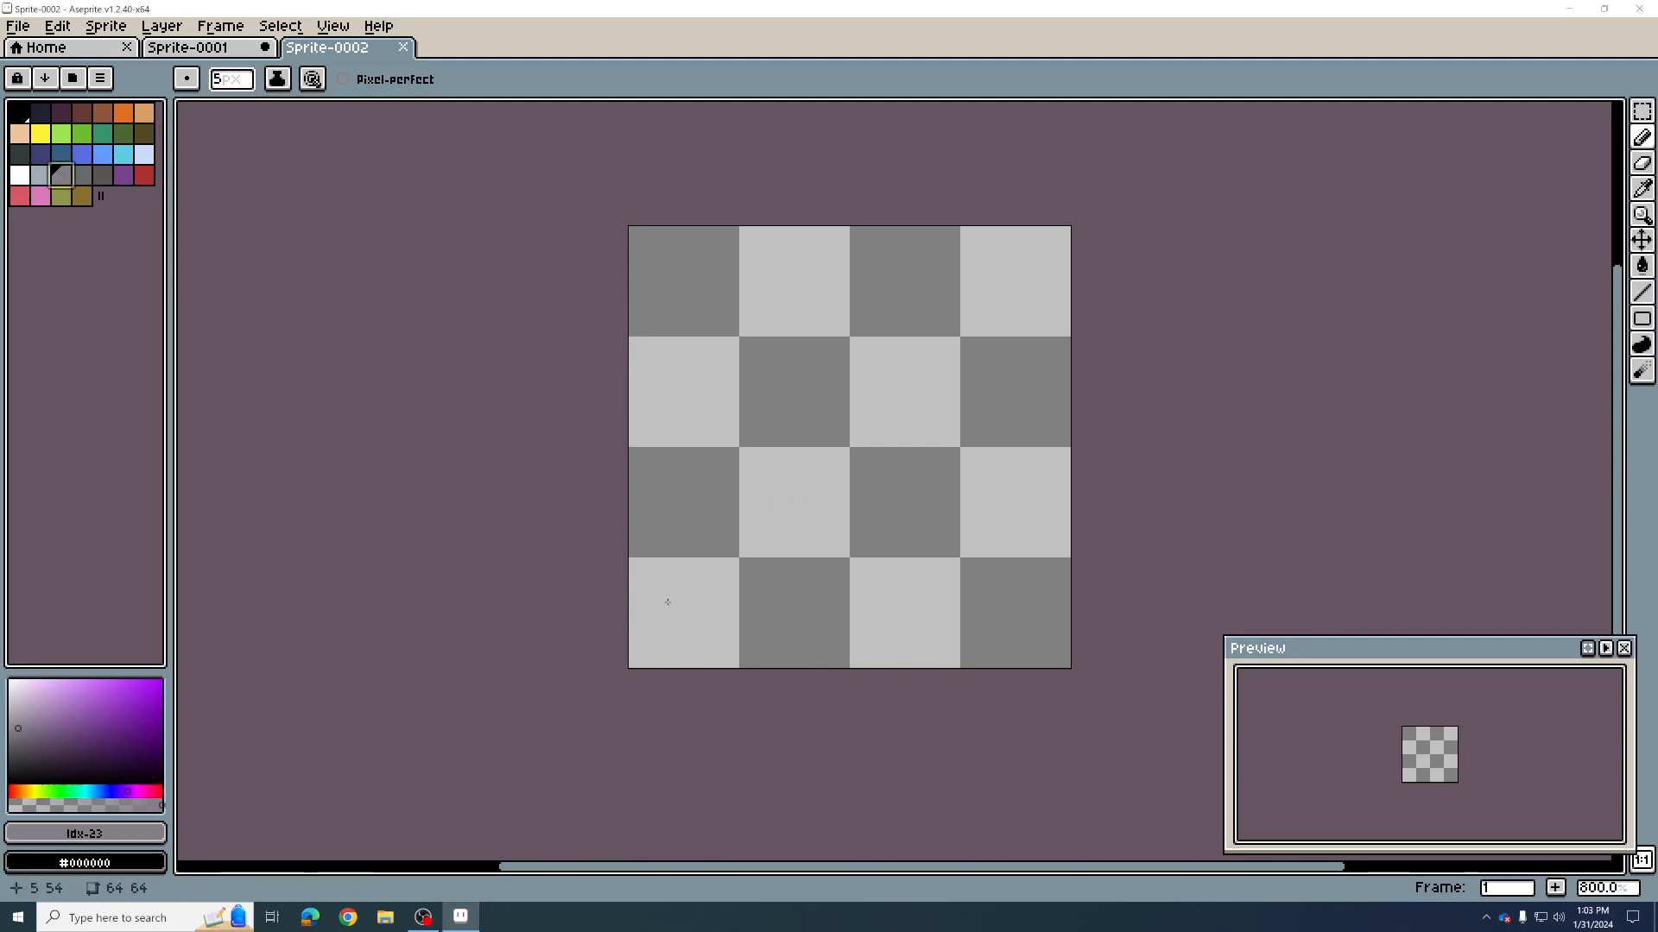
mouse_move(636, 584)
left_mouse_down()
mouse_move(756, 499)
mouse_move(816, 420)
mouse_move(824, 508)
mouse_move(860, 537)
mouse_move(929, 480)
mouse_move(971, 548)
left_mouse_up()
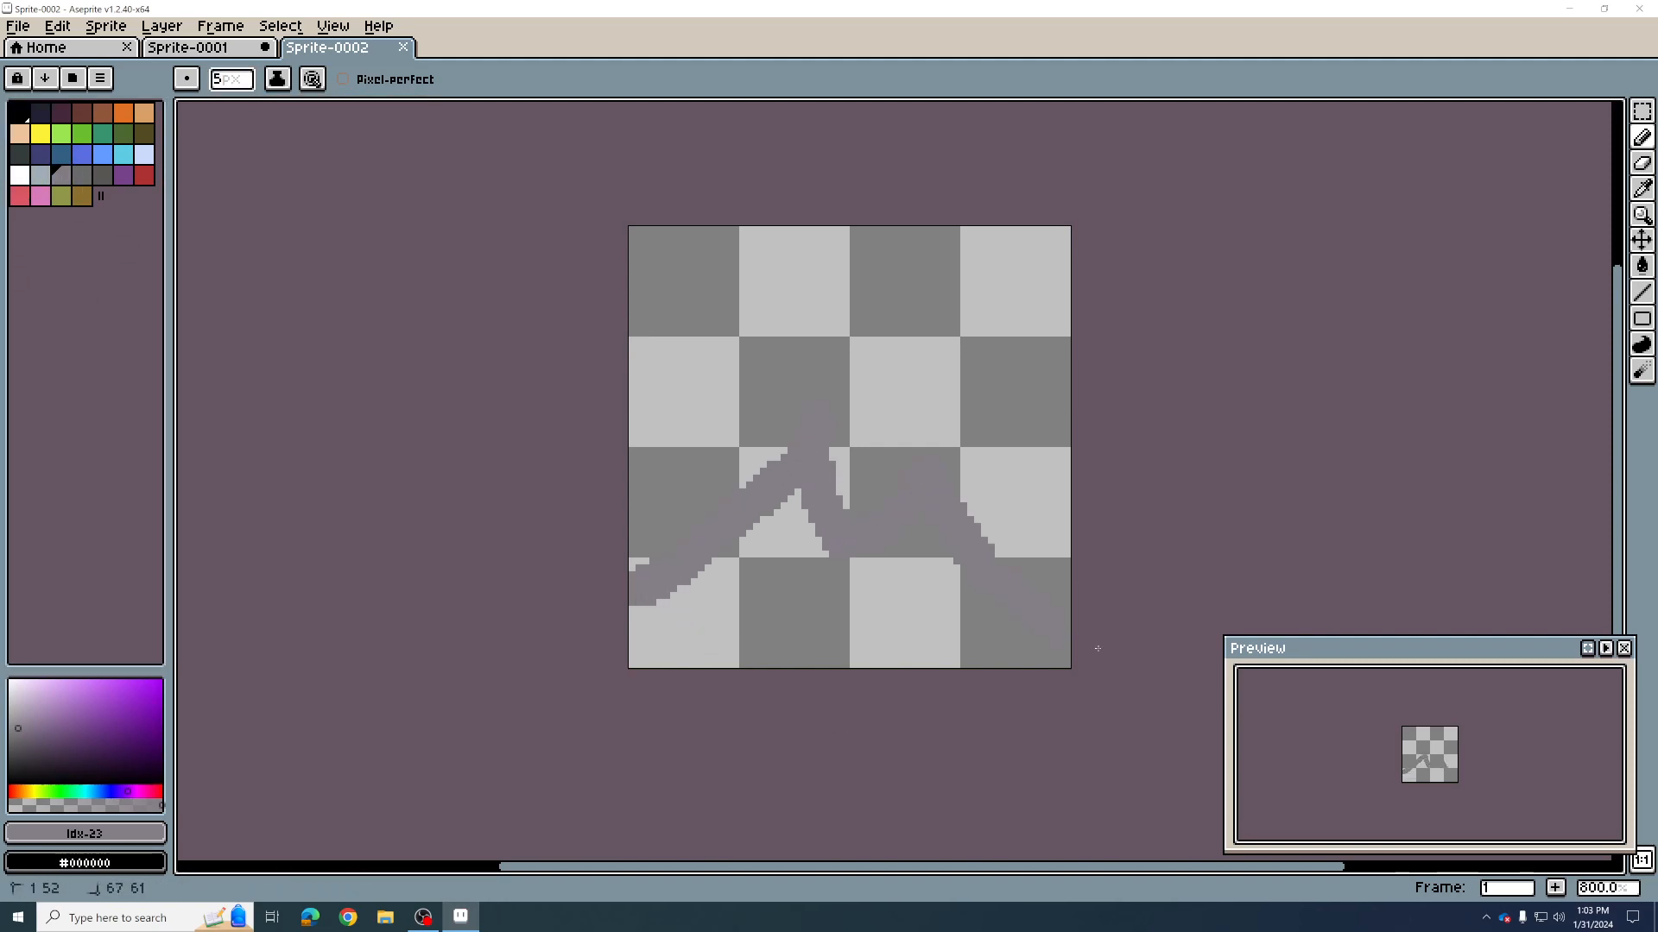
Step: Thicken the gray mountain ridge with 5 px Pencil strokes and fill the area beneath it with the same gray using the Paint Bucket
mouse_move(790, 526)
left_mouse_down()
mouse_move(792, 433)
mouse_move(739, 525)
mouse_move(786, 478)
mouse_move(814, 501)
mouse_move(809, 460)
mouse_move(832, 492)
left_mouse_up()
mouse_move(805, 437)
left_mouse_down()
mouse_move(828, 447)
mouse_move(832, 488)
left_mouse_up()
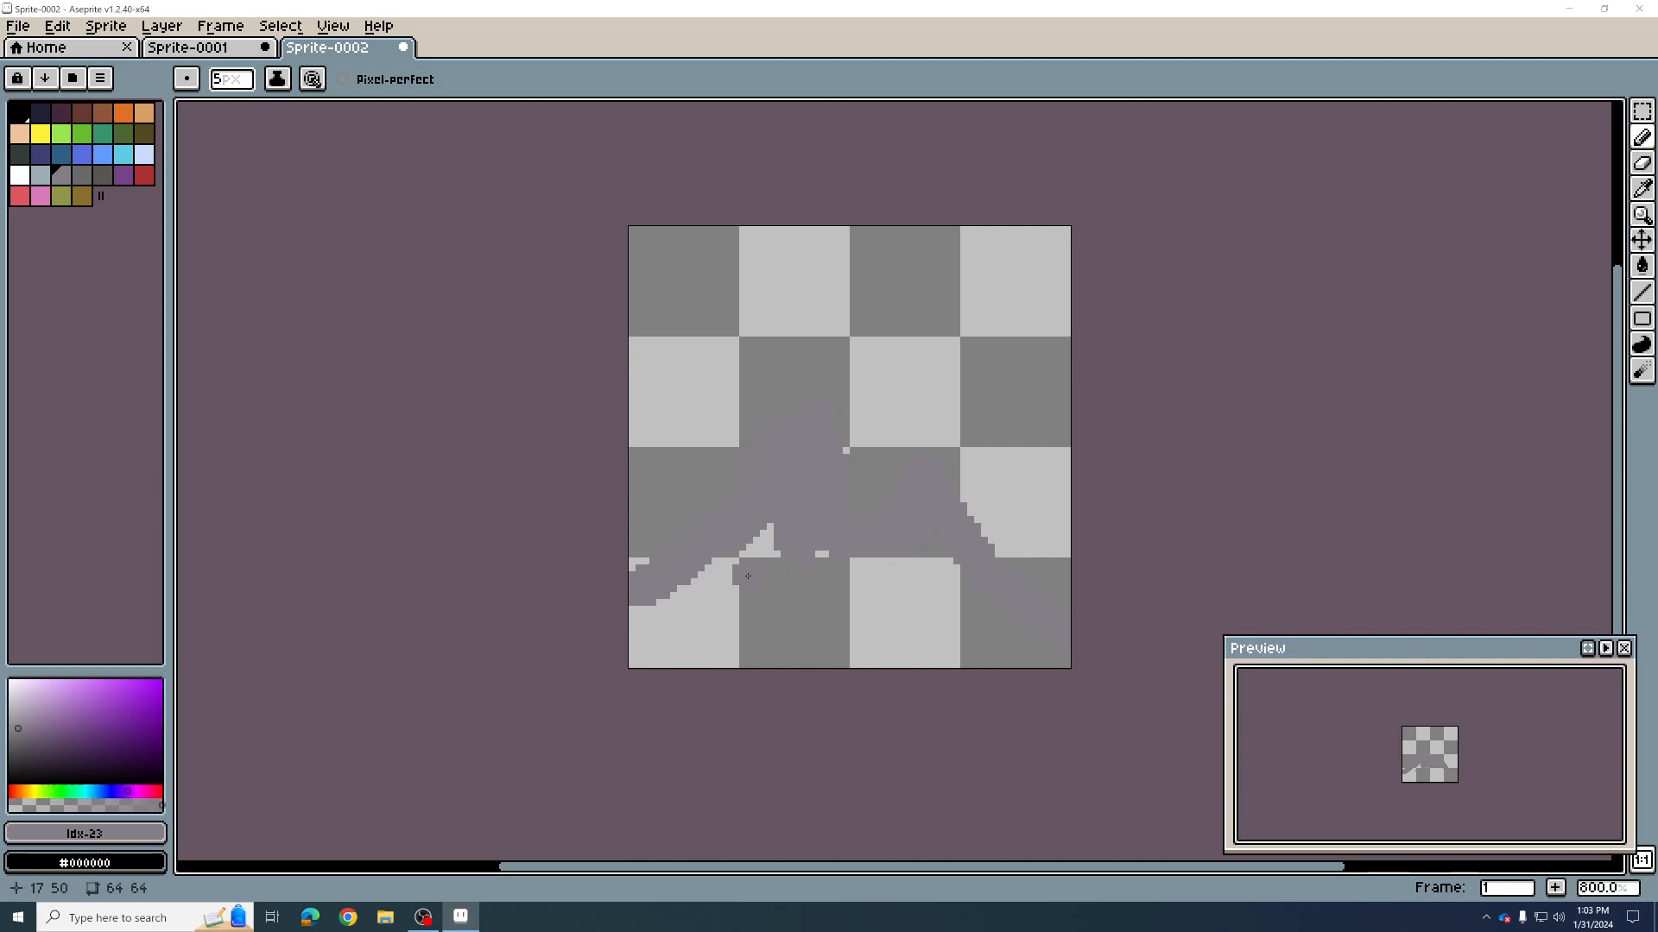
mouse_move(880, 555)
left_mouse_down()
mouse_move(919, 505)
mouse_move(1007, 571)
left_mouse_up()
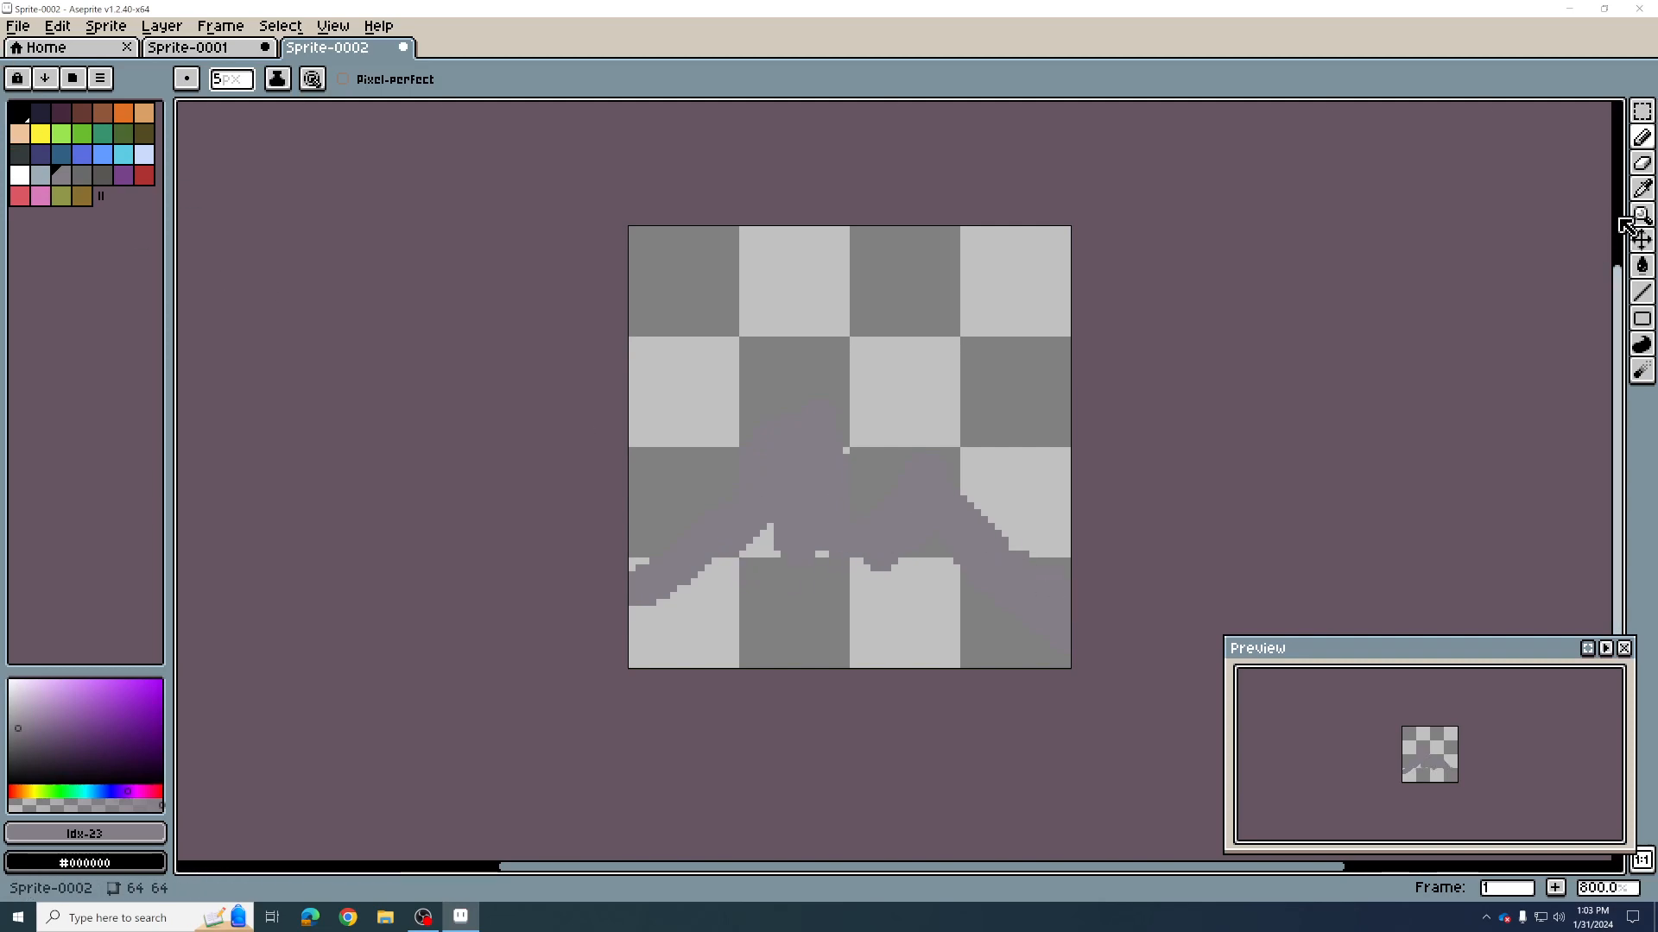
left_click(1642, 266)
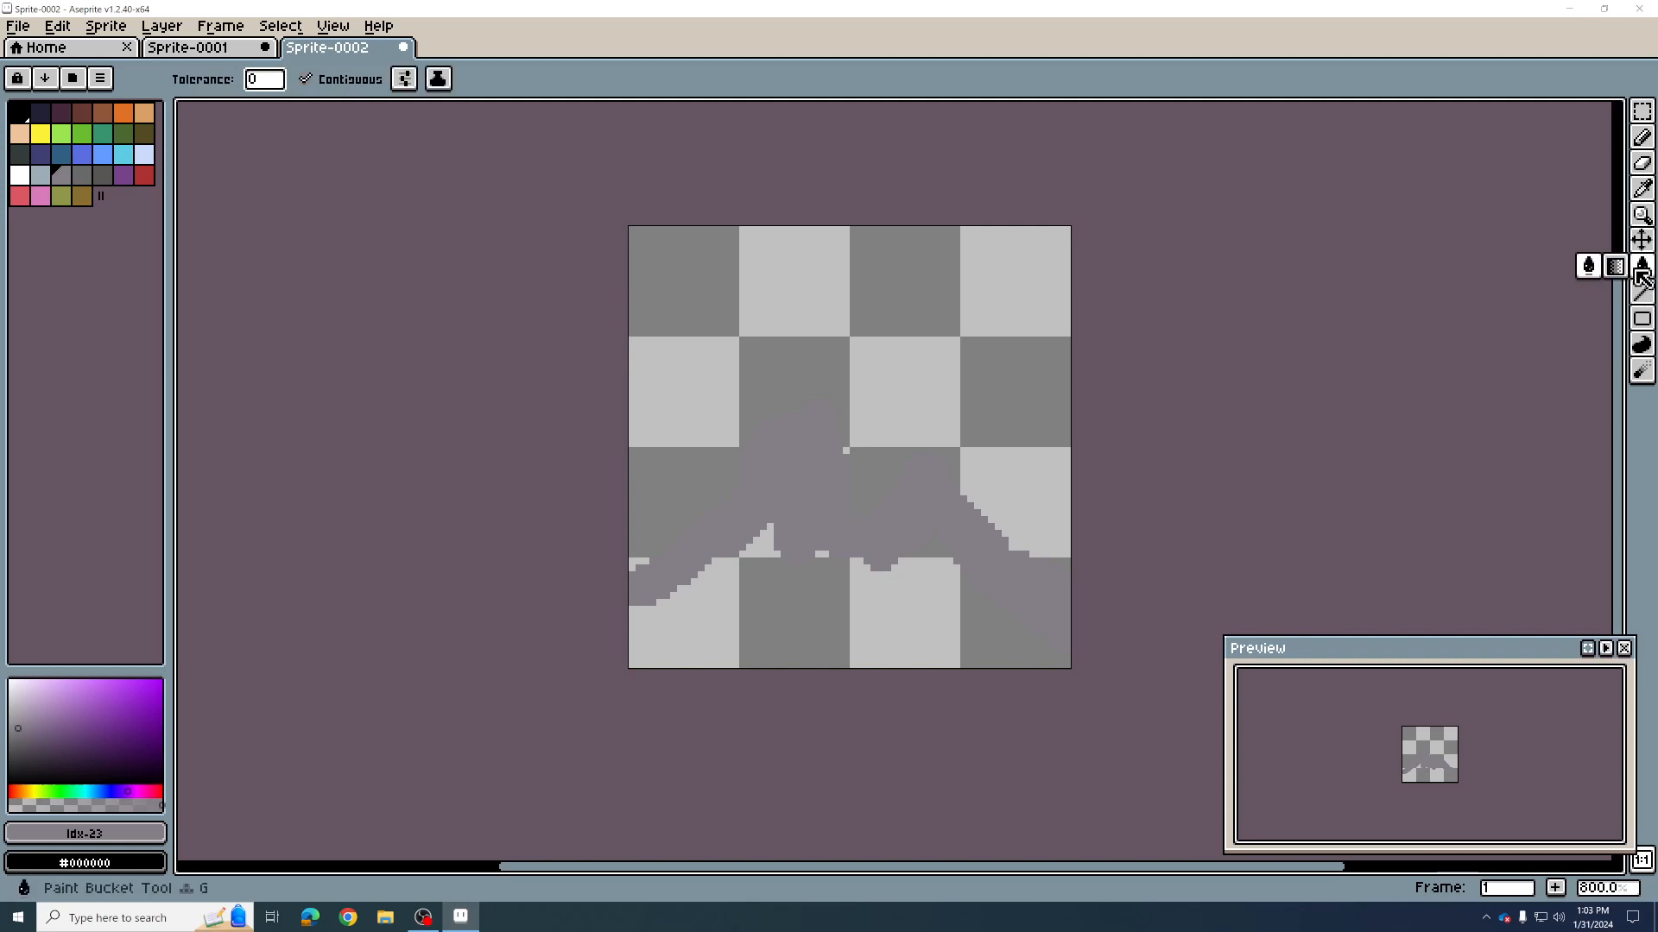
left_click(814, 617)
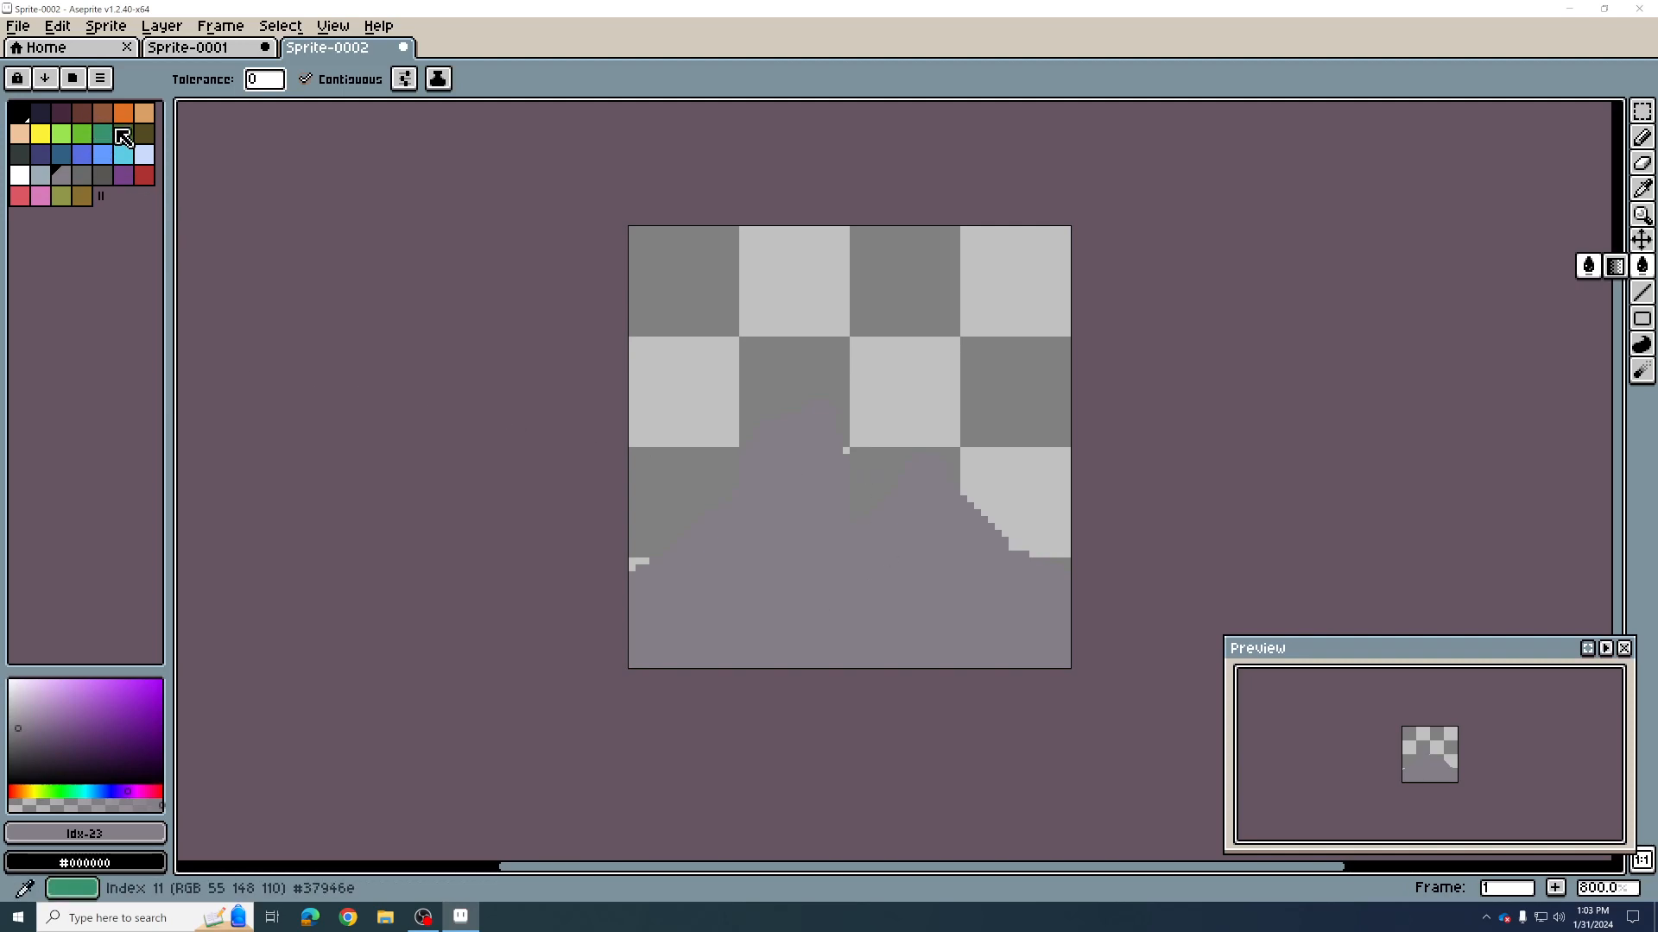
Step: Fill the transparent sky area above the mountains with the blue palette color at index 18
left_click(104, 157)
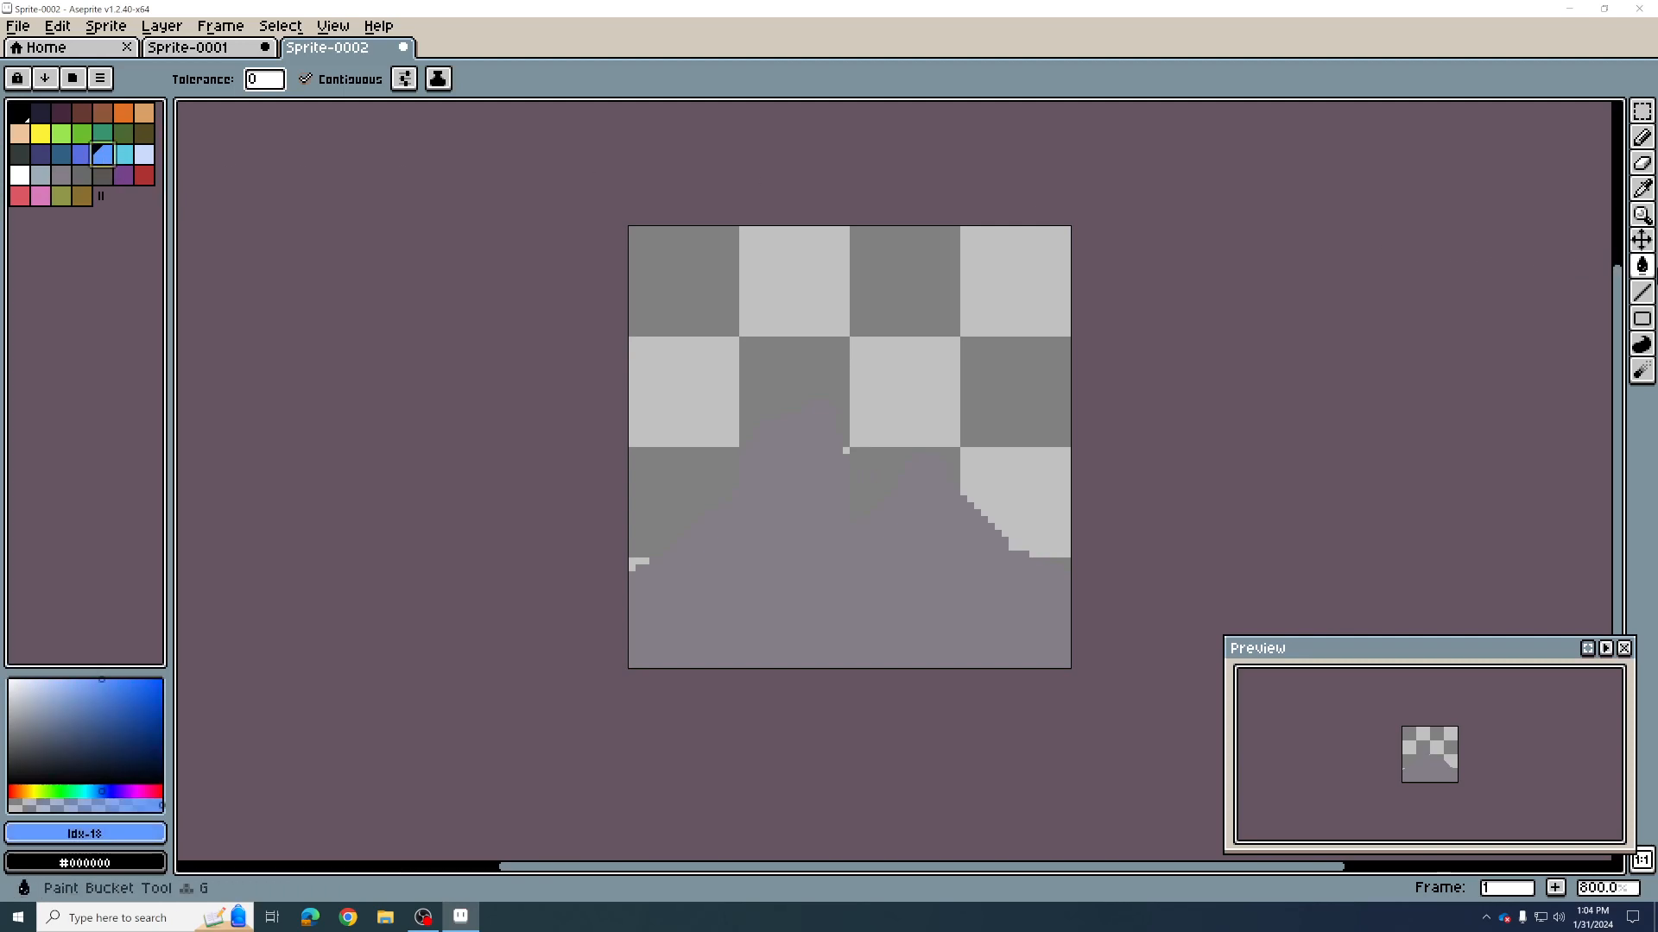
left_click(1642, 266)
left_click(833, 318)
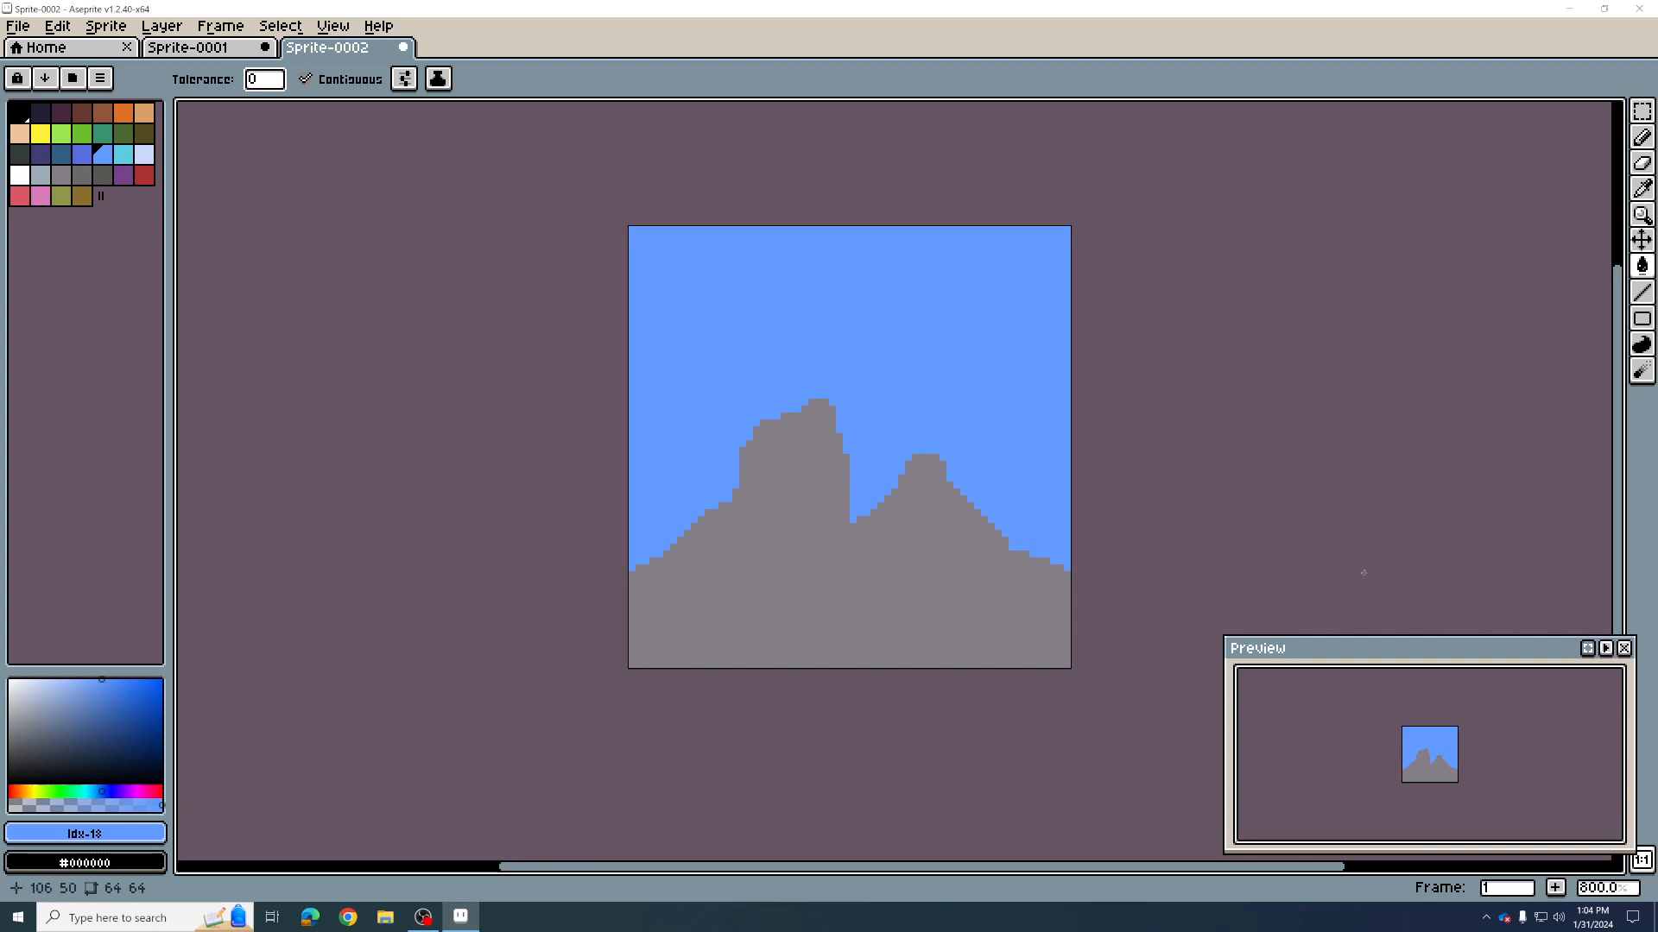
Step: Sample the mountain gray #847e87 from the canvas with the Eyedropper and smooth the mountain slopes and valley using the 5 px Pencil
left_click(61, 176)
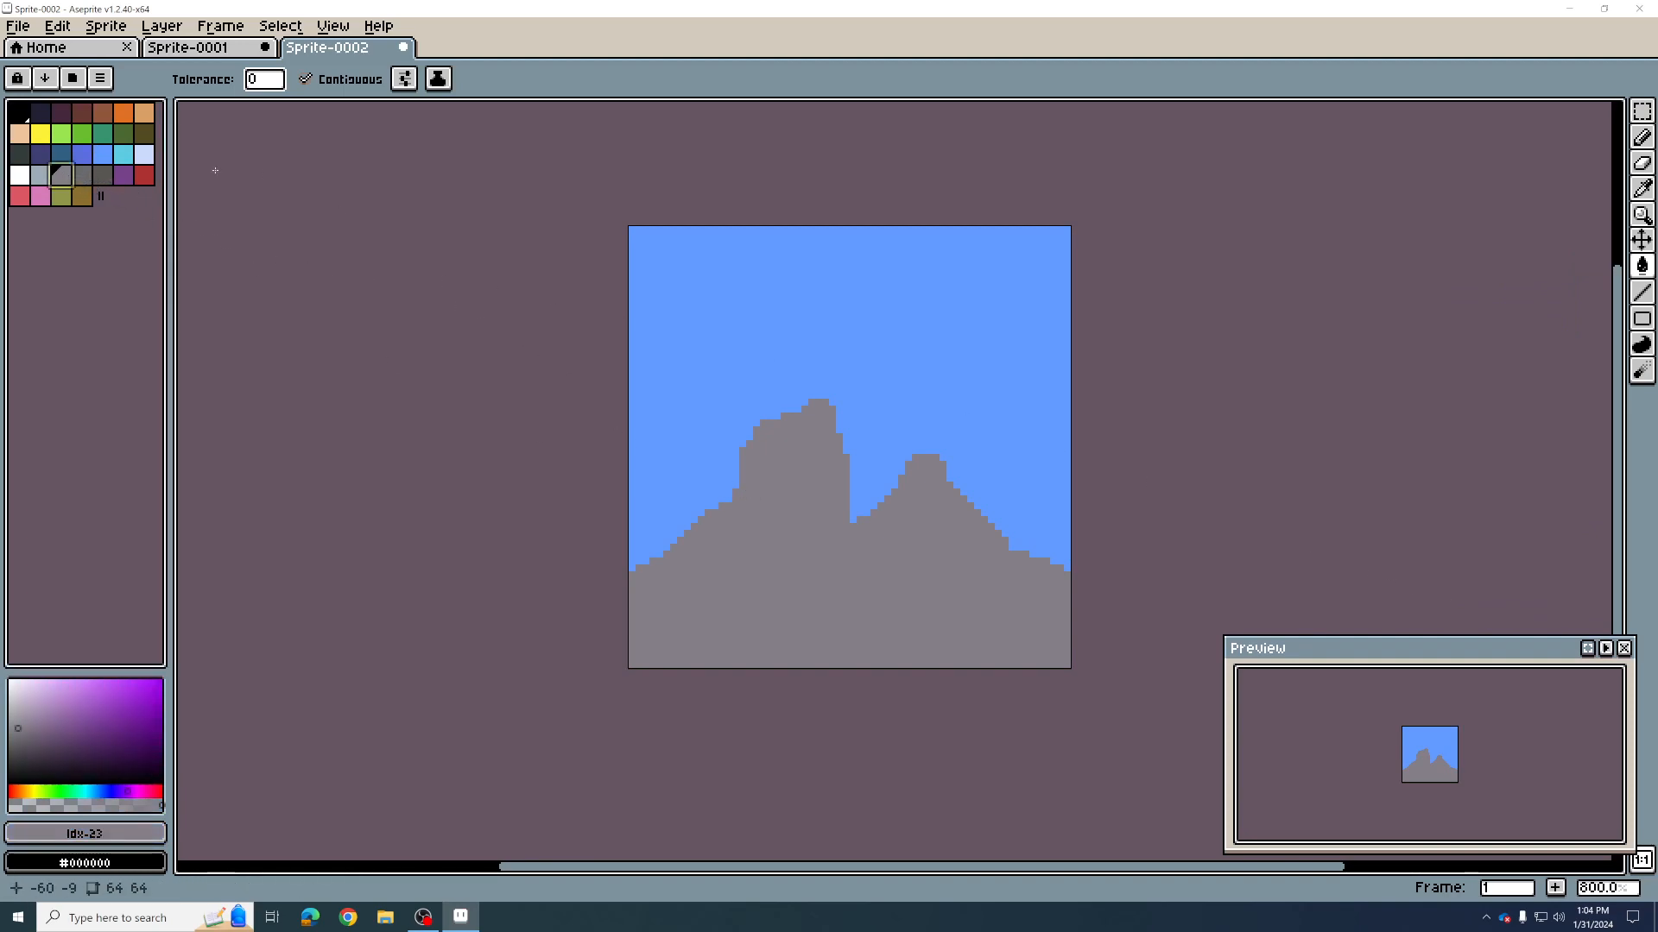
key("i")
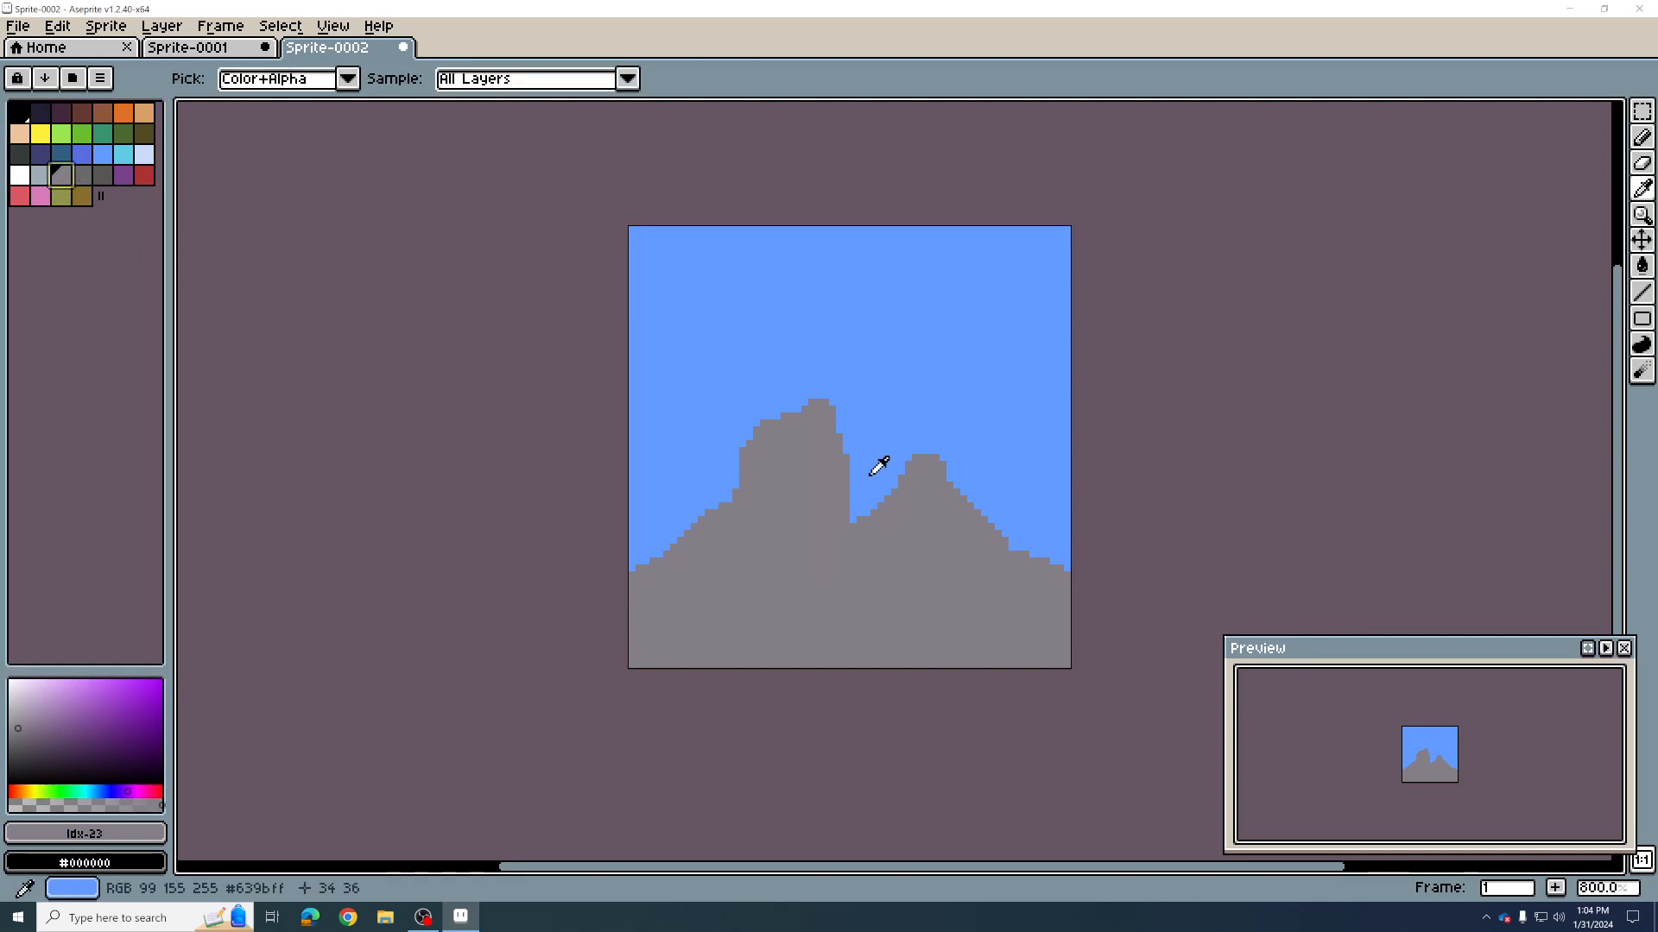
left_click(754, 552)
key("g")
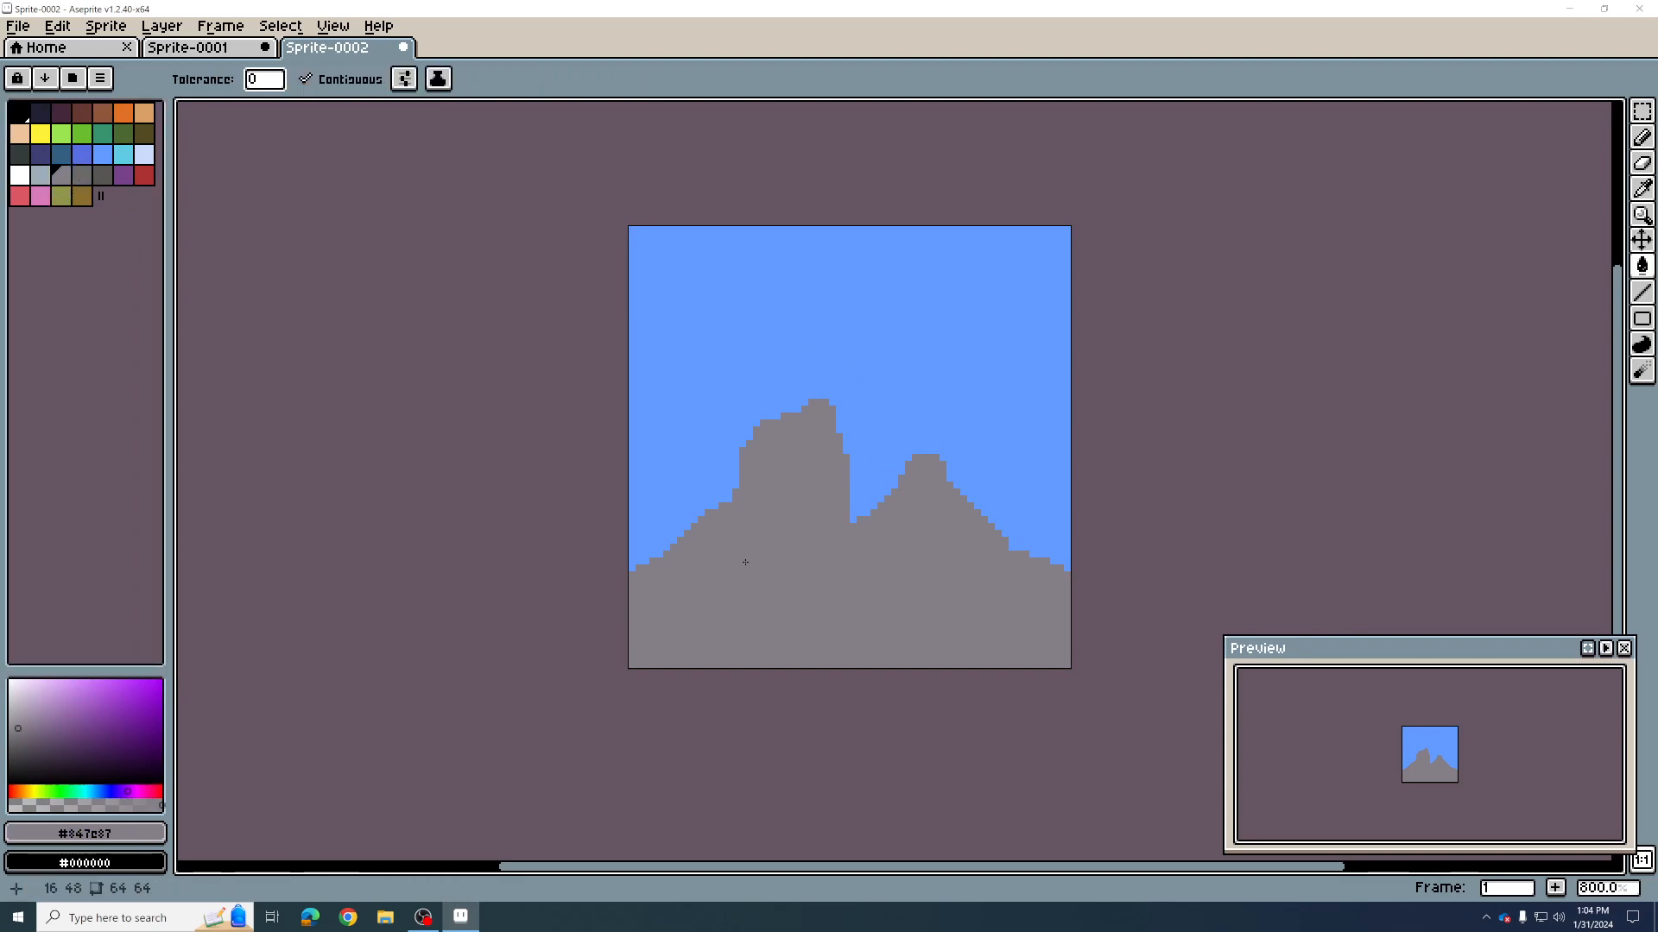
left_click(1645, 138)
left_click_drag(835, 471, 891, 532)
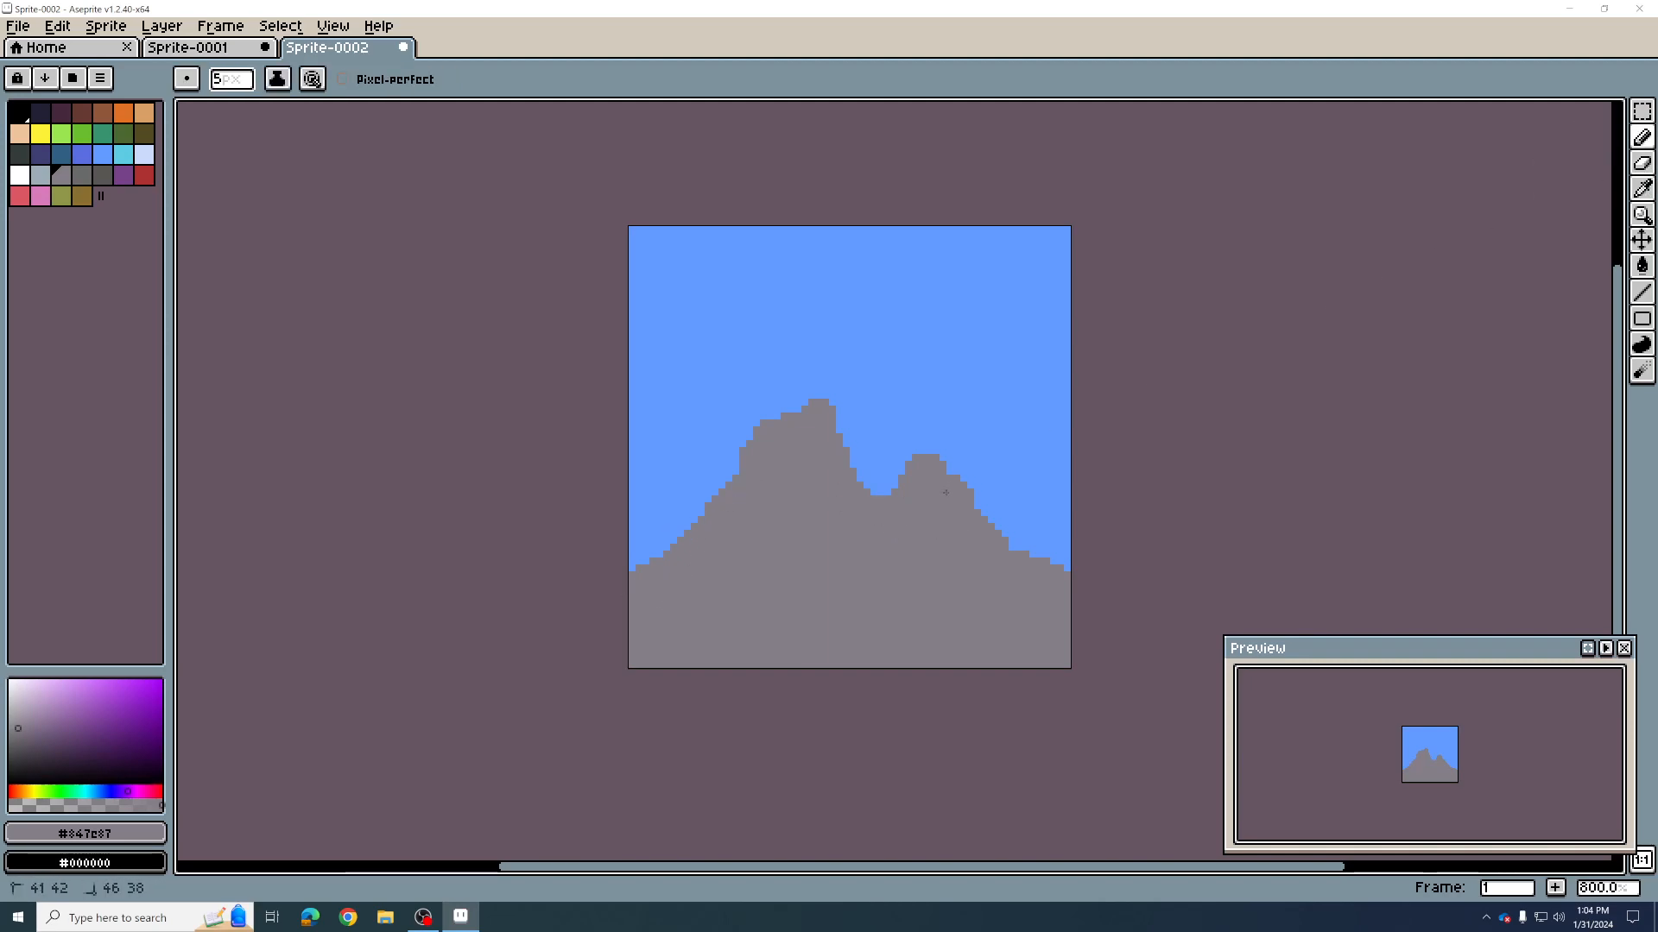
left_click_drag(1004, 551, 1007, 561)
mouse_move(695, 532)
left_mouse_down()
mouse_move(748, 464)
mouse_move(646, 560)
mouse_move(682, 544)
mouse_move(688, 562)
mouse_move(653, 558)
left_mouse_up()
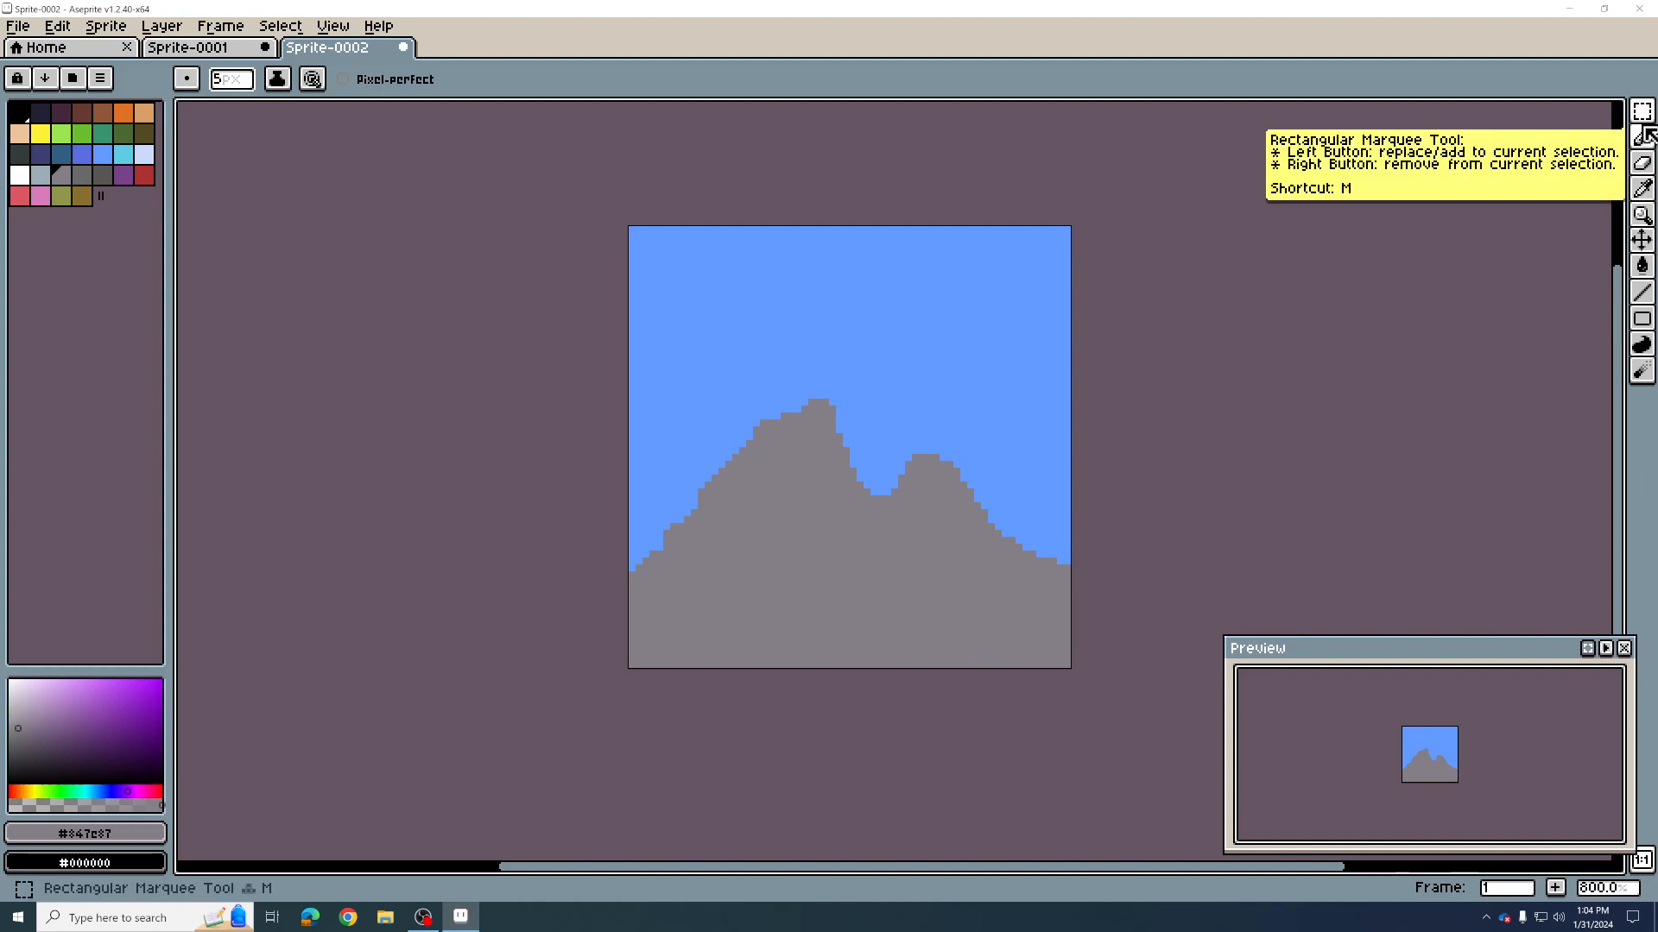
Step: Try moving the whole picture down and back up on the canvas with the Move tool
left_click(1642, 240)
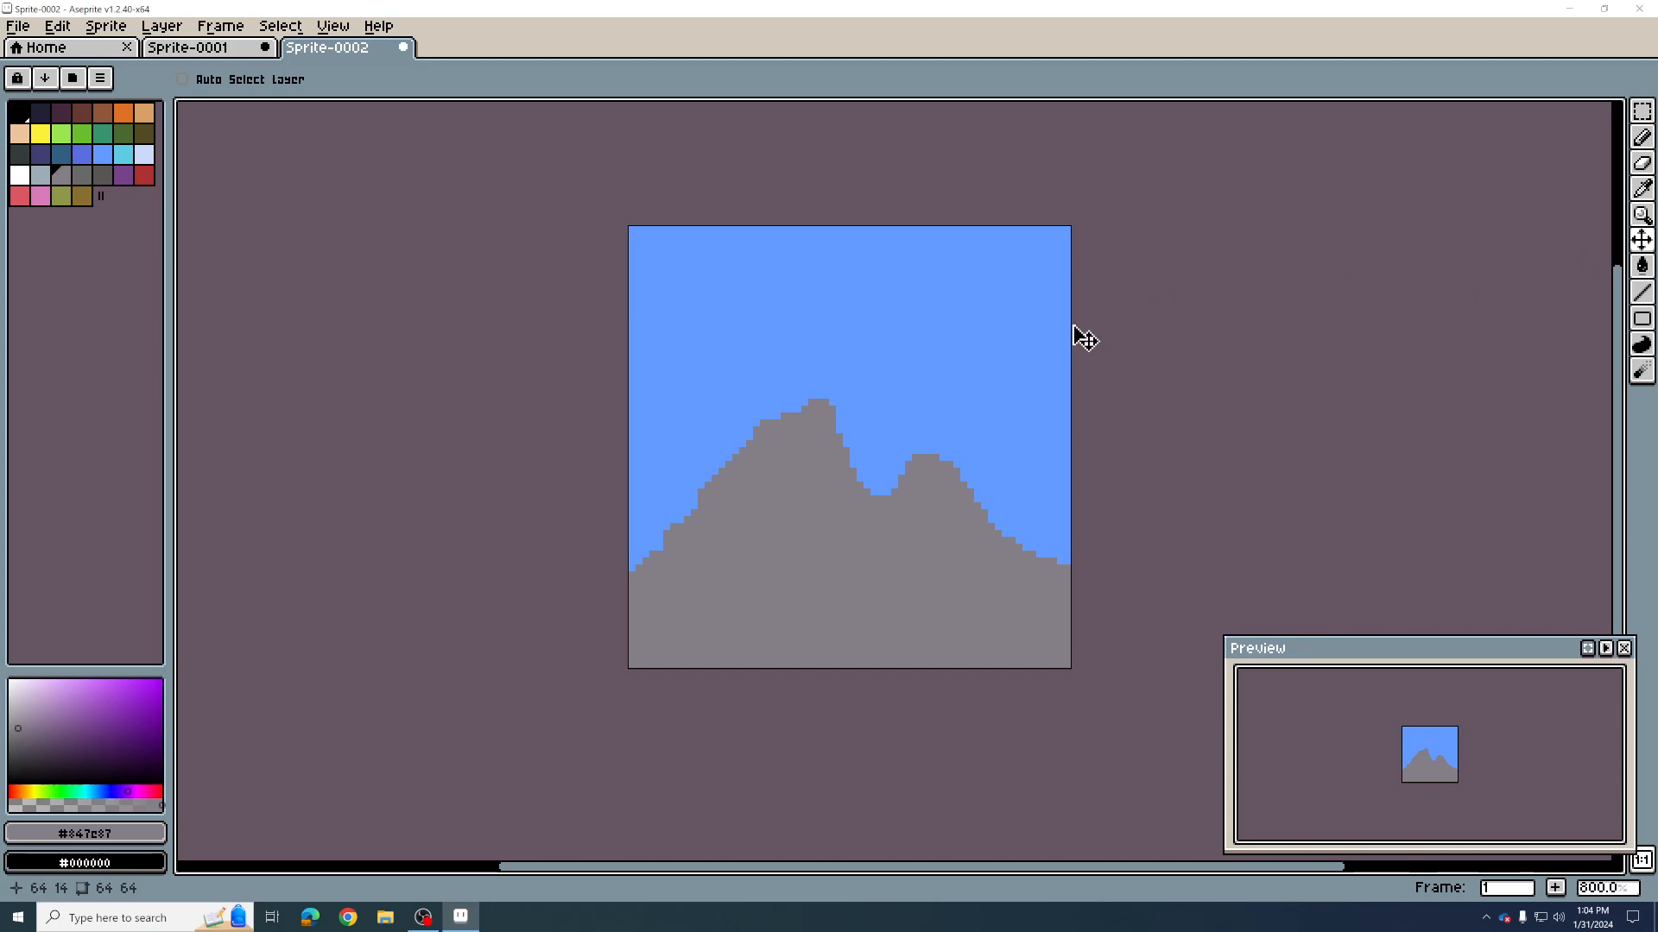
left_click_drag(829, 413, 825, 462)
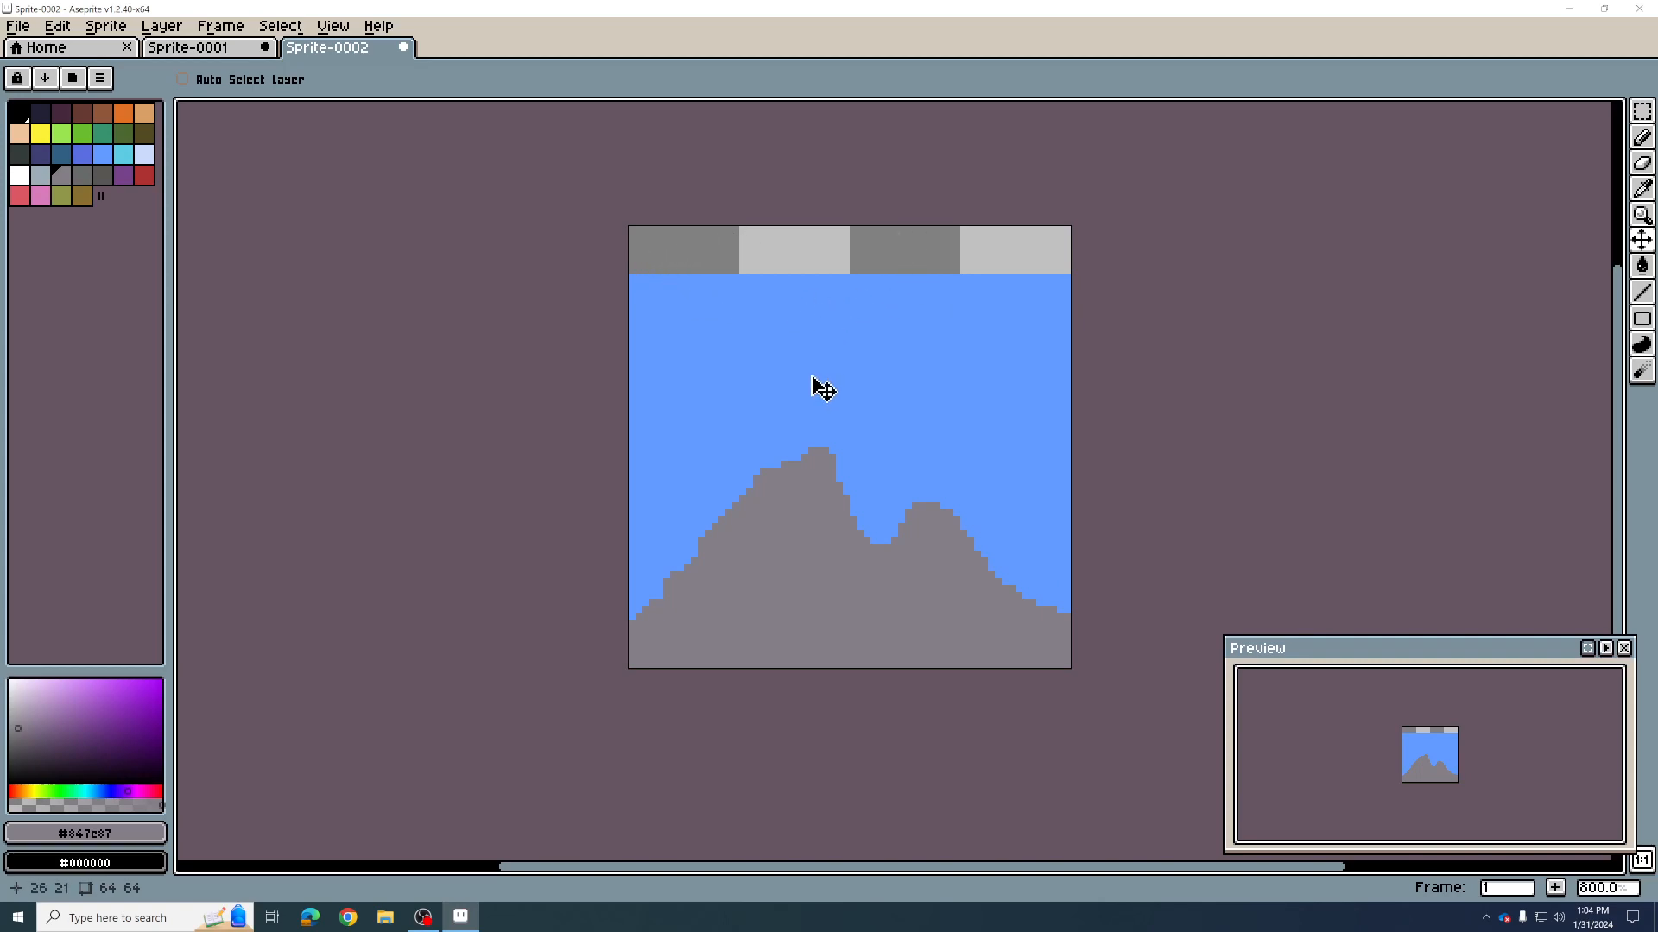
left_click_drag(791, 533, 837, 469)
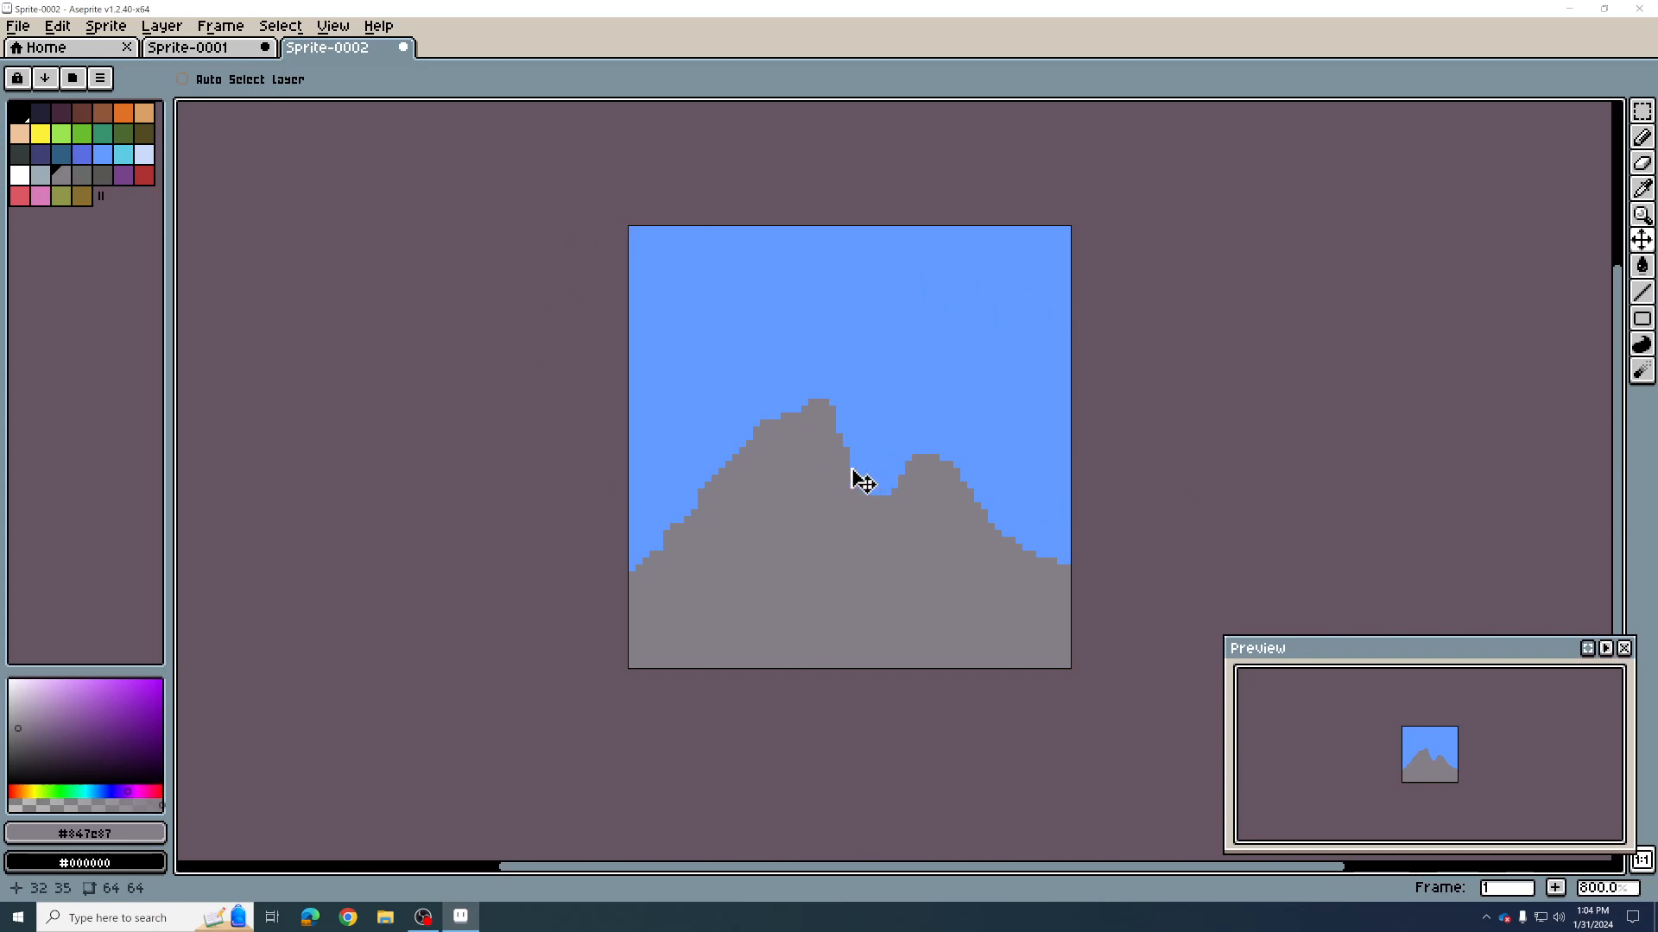
key("ctrl")
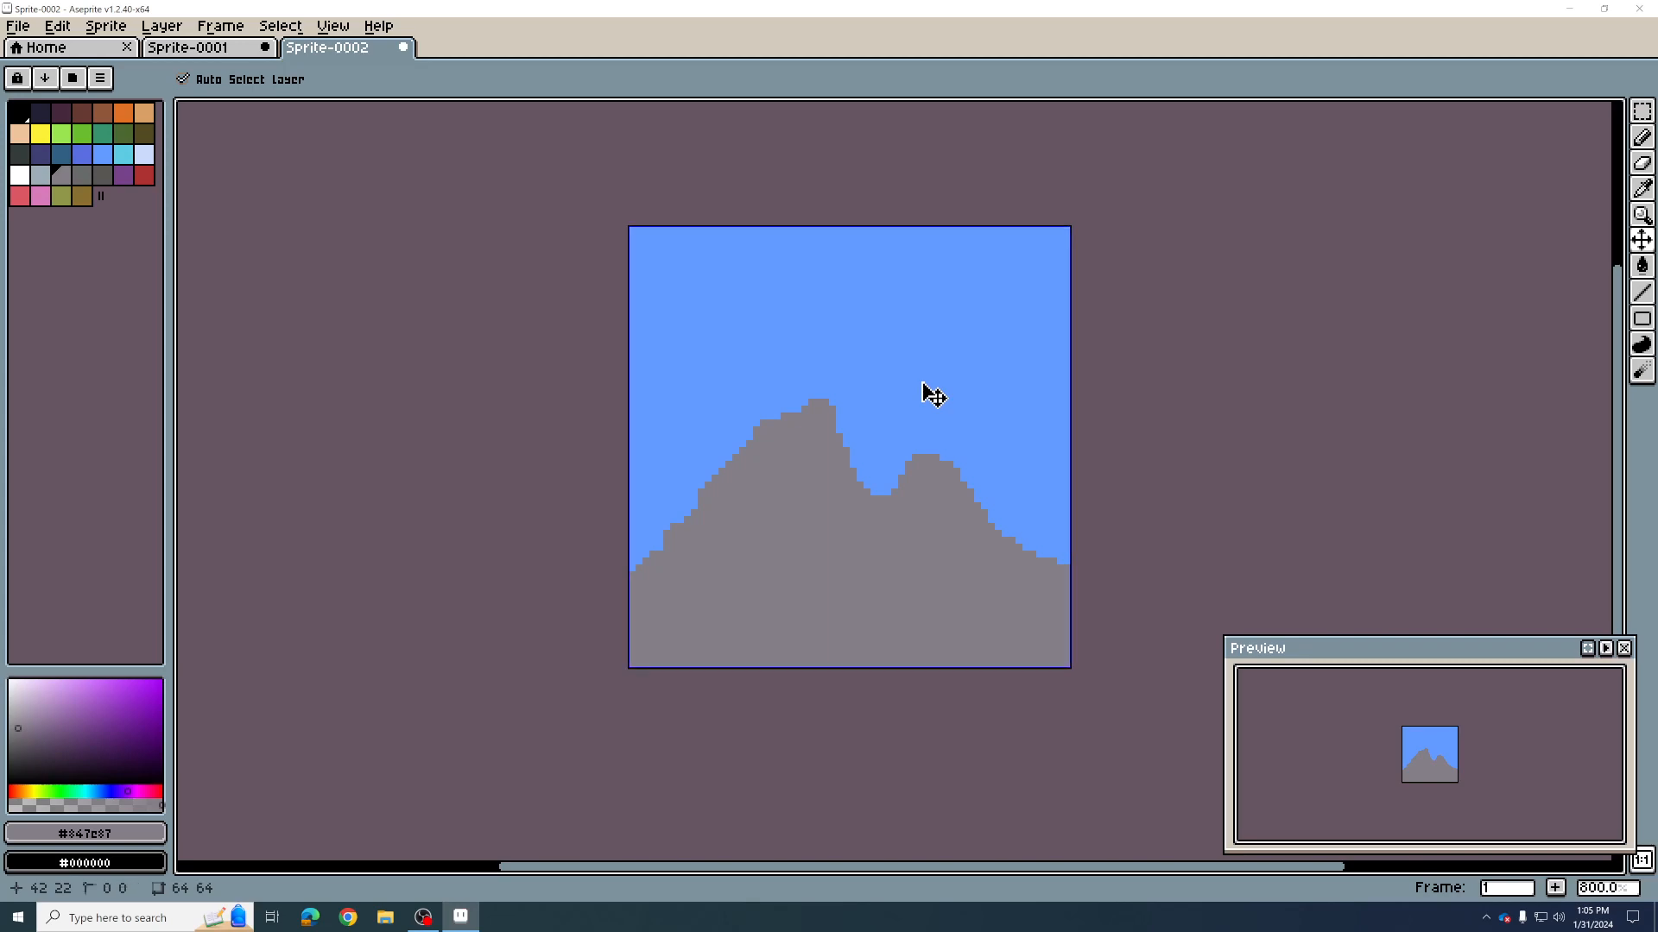
Step: Undo the picture moves, the slope touch-ups and the blue sky fill, back to the filled gray mountains on transparency
key("ctrl+z")
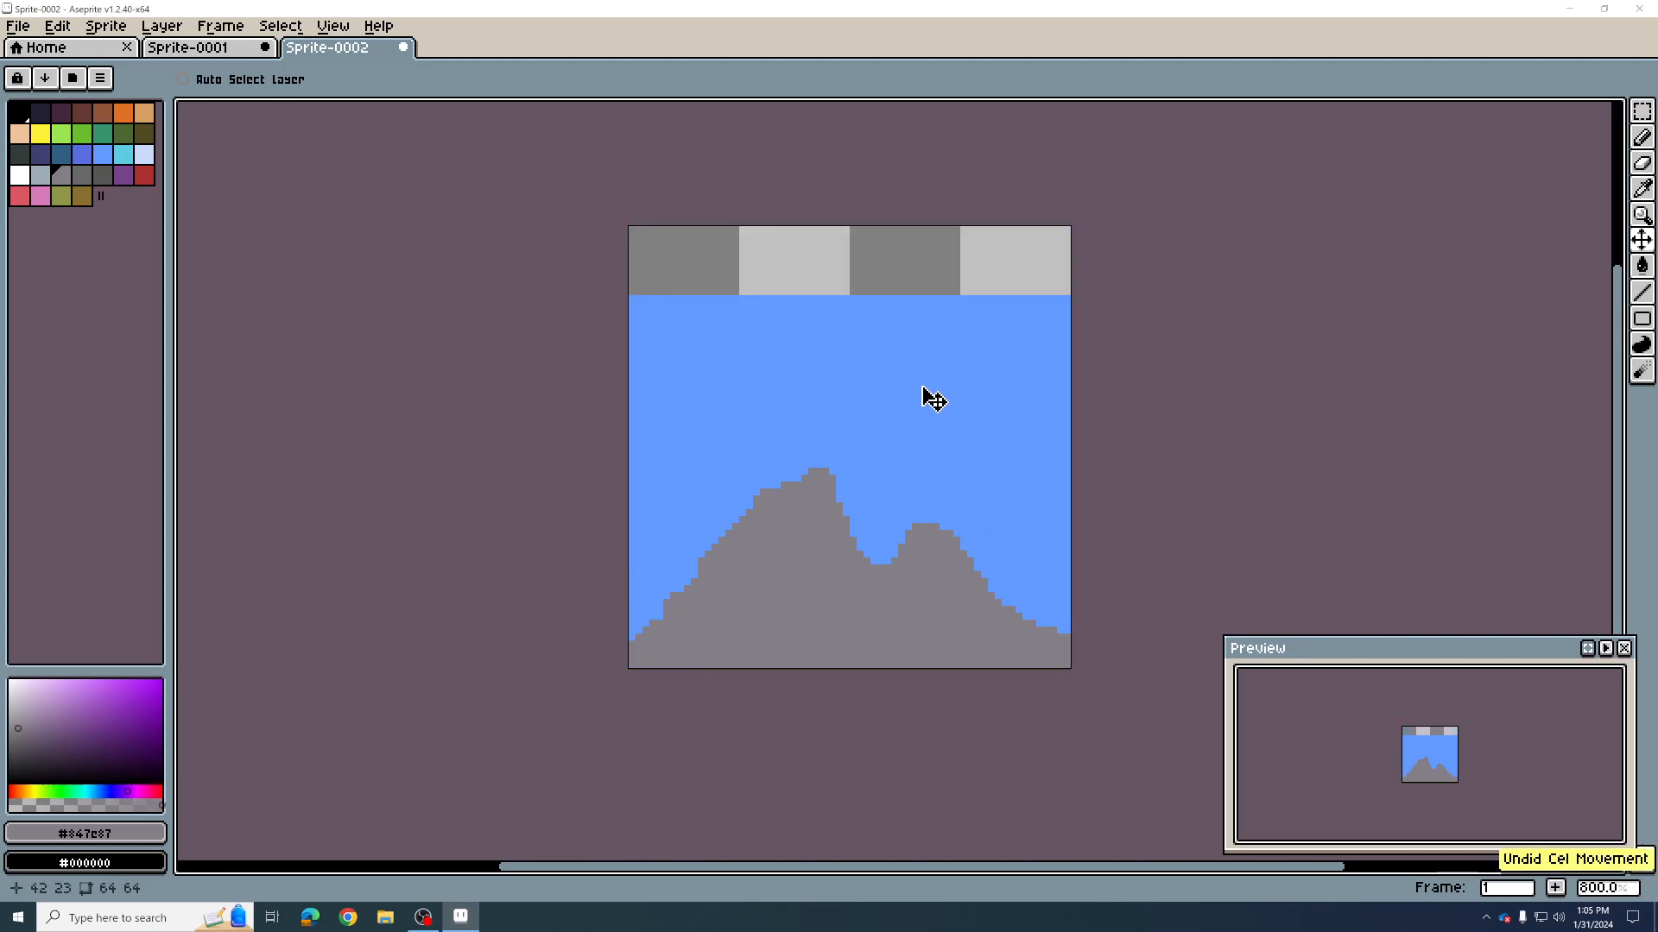
key("ctrl+z")
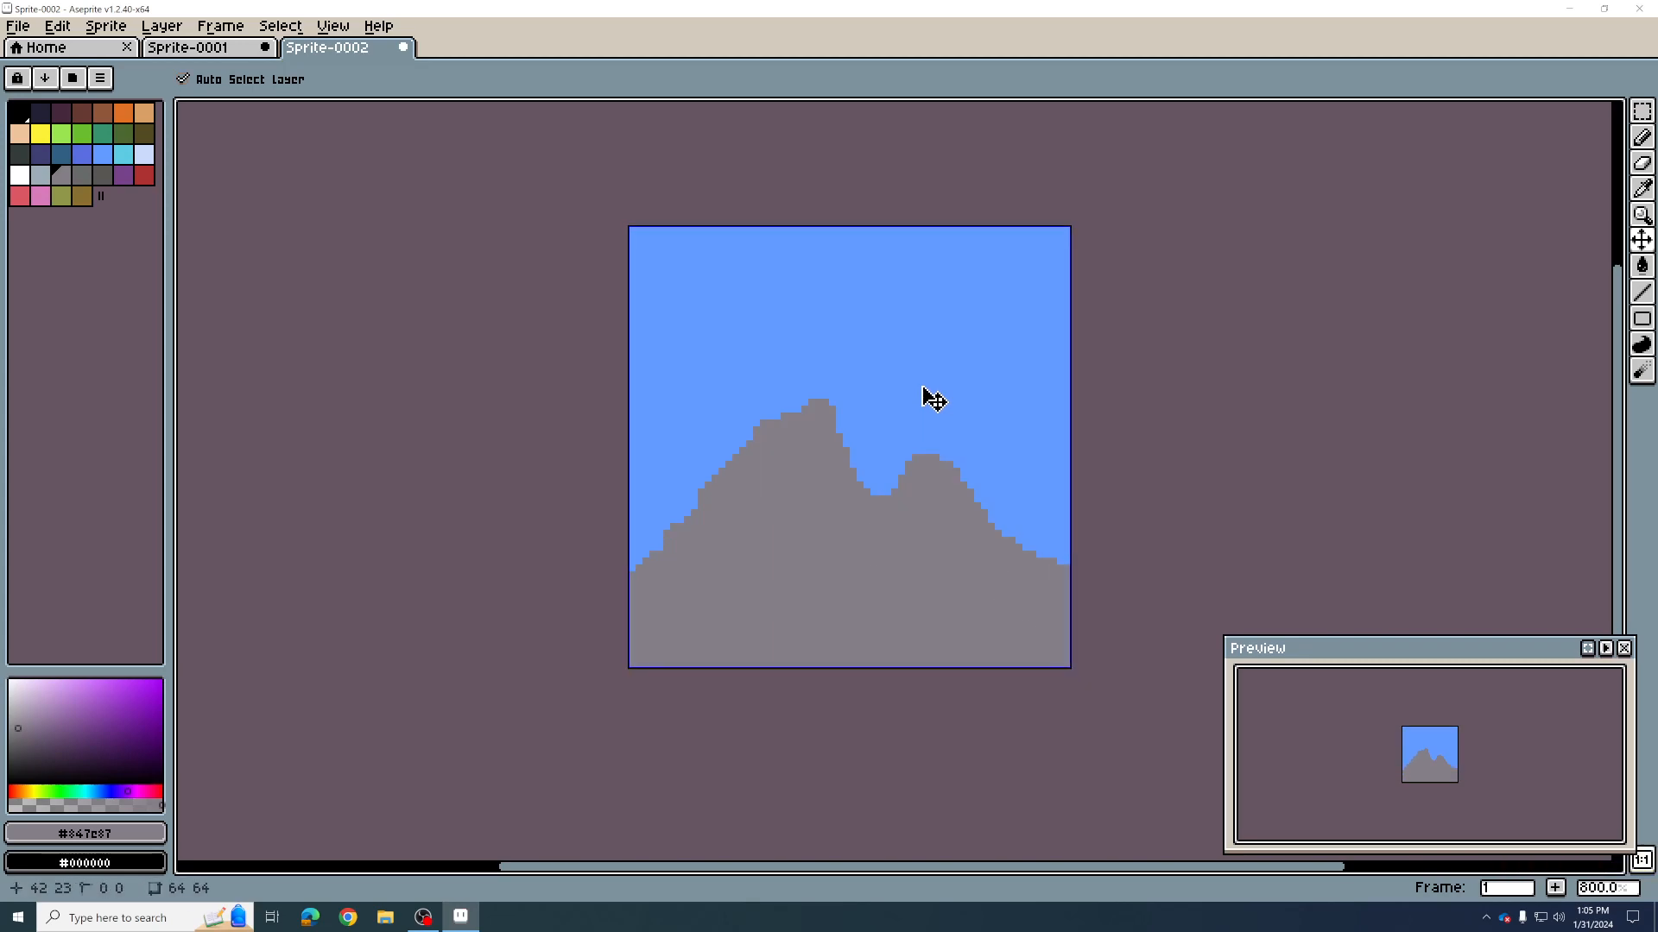
key("ctrl+z")
key("ctrl+z")
key("ctrl+z")
key("ctrl+z")
key("ctrl+z")
key("ctrl+z")
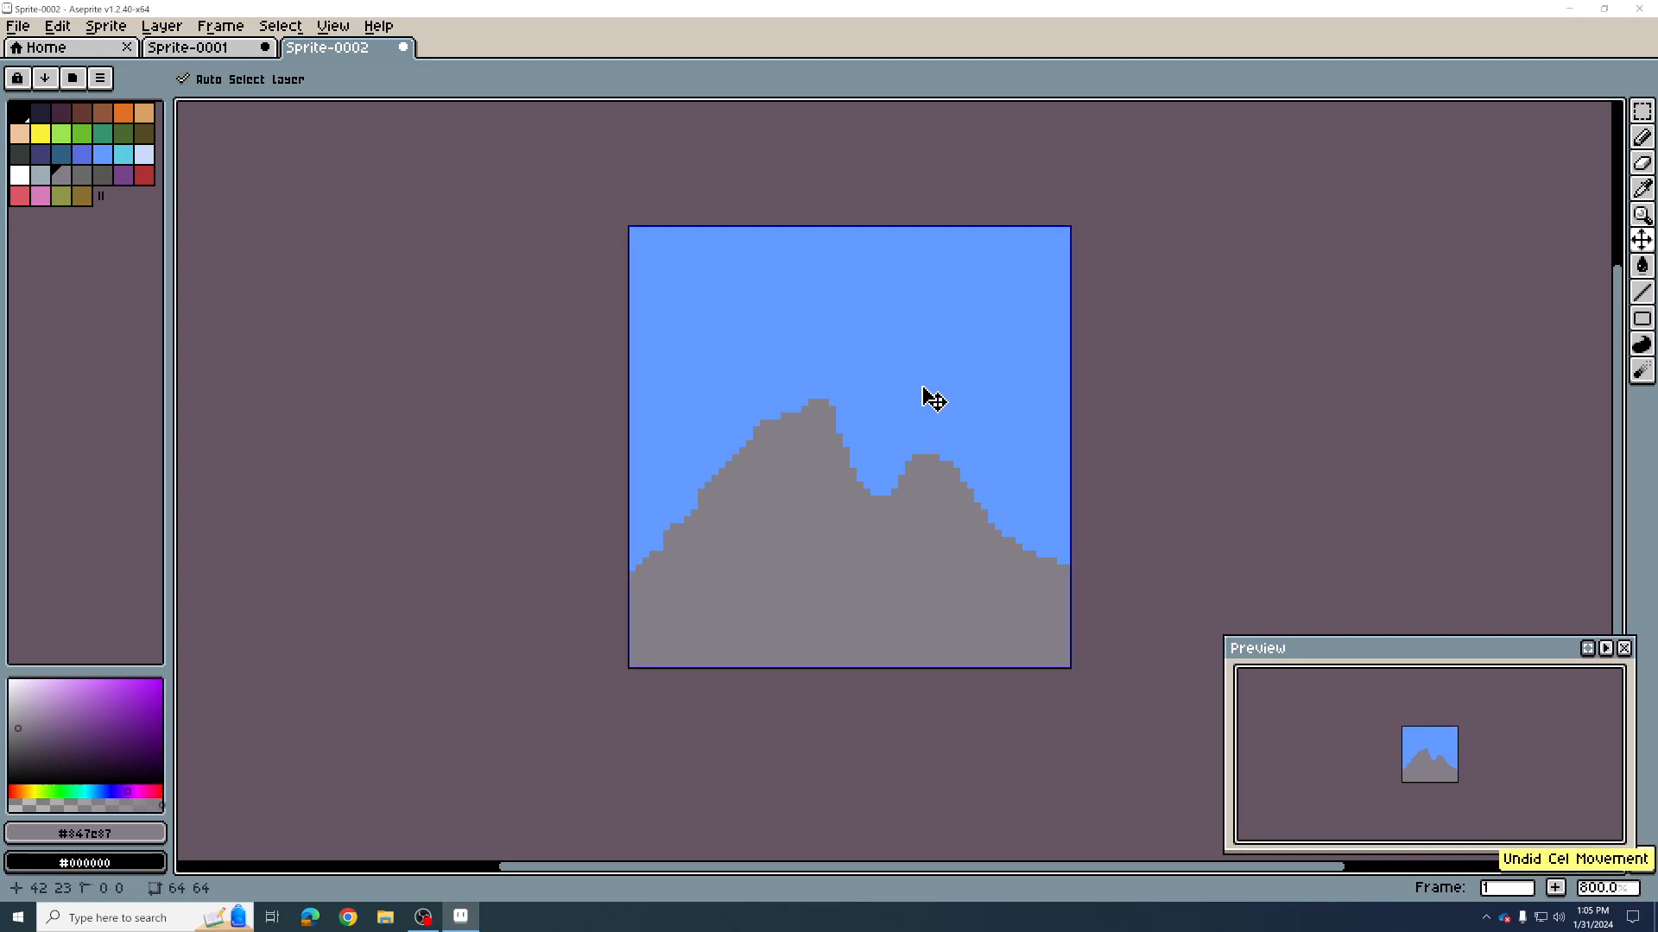
key("ctrl+z")
key("ctrl+z")
key("ctrl+z")
key("ctrl+z")
key("ctrl+z")
key("ctrl+z")
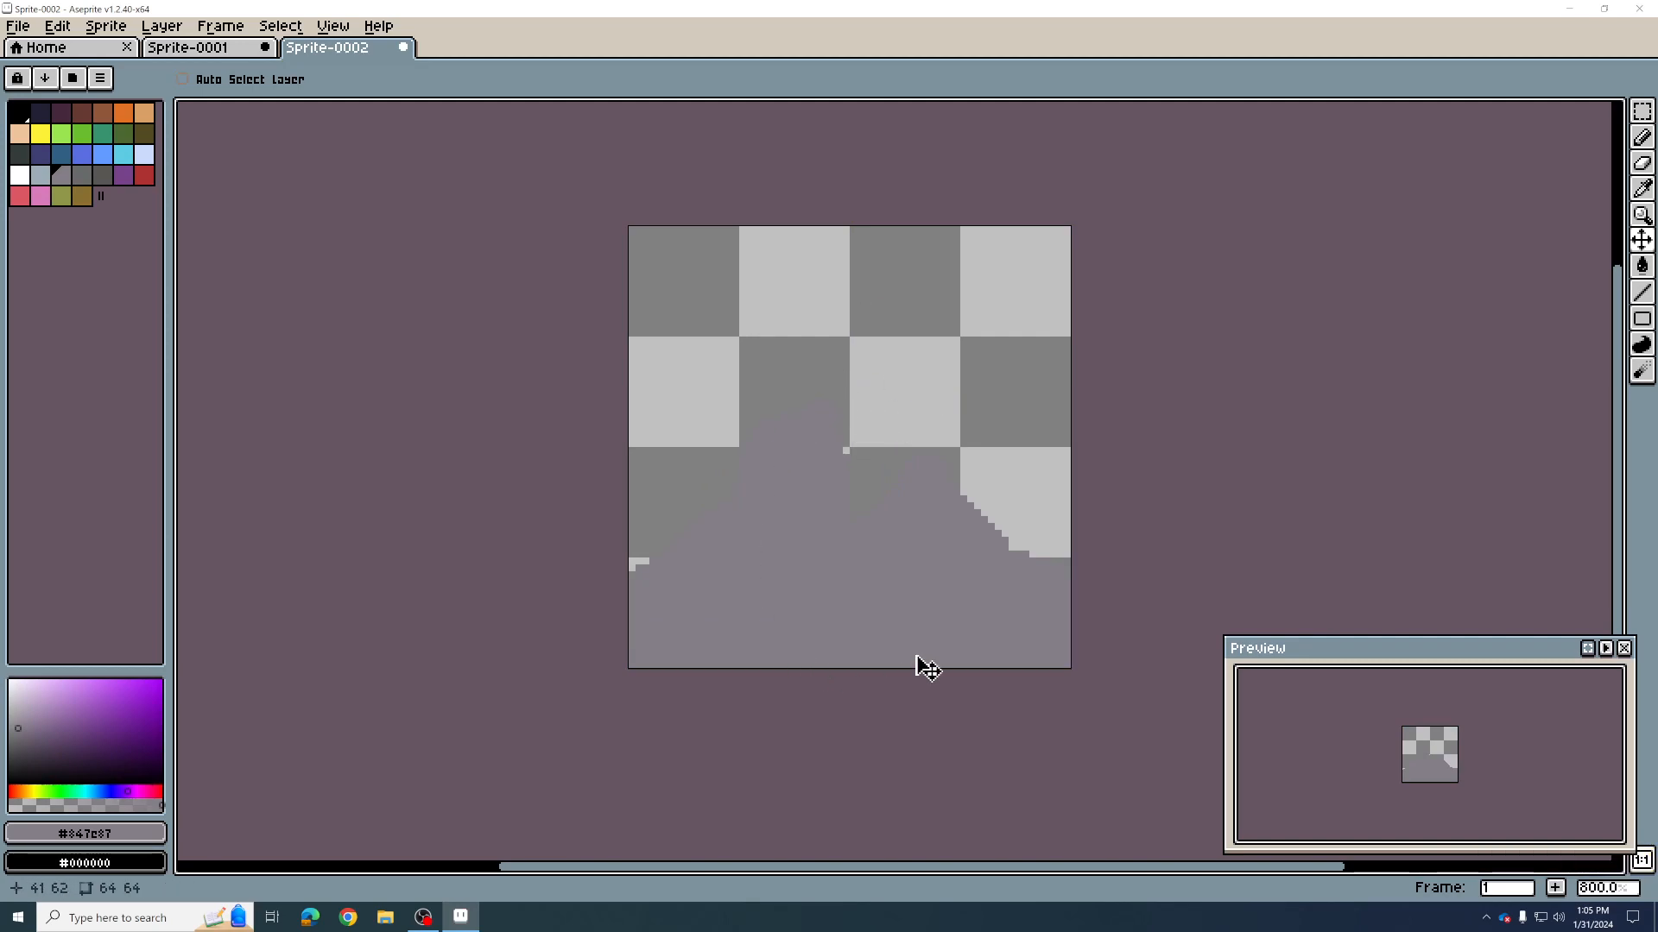
Step: Add a new layer to the sprite and widen the timeline's layer column to show the full layer names
left_click(164, 29)
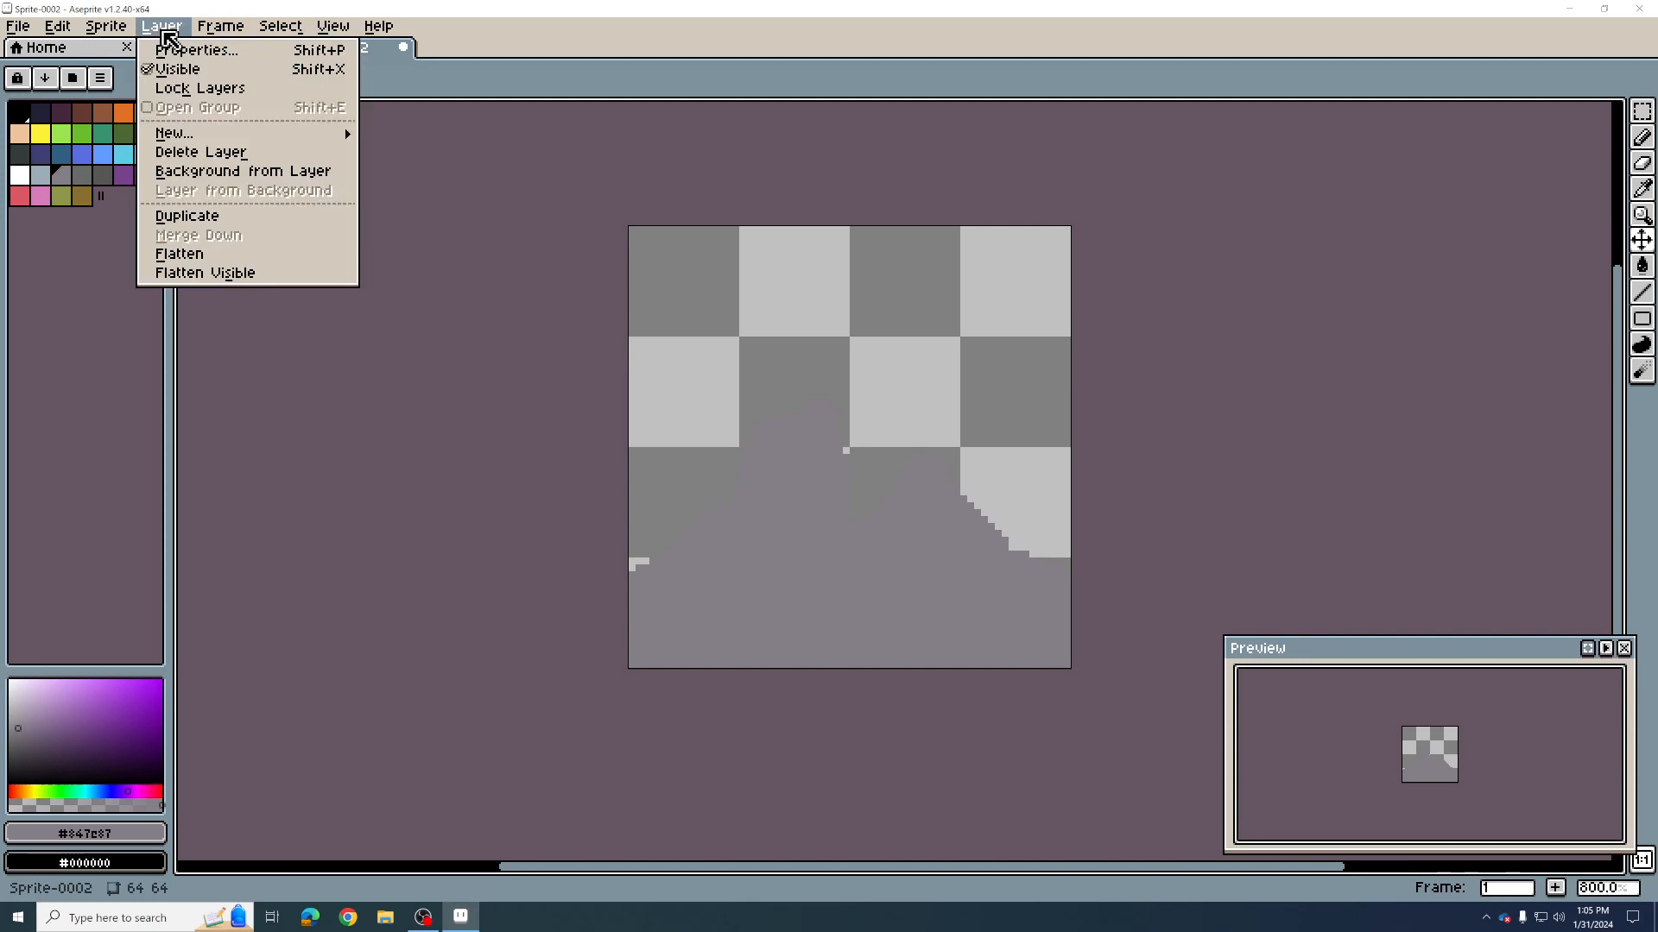
mouse_move(211, 136)
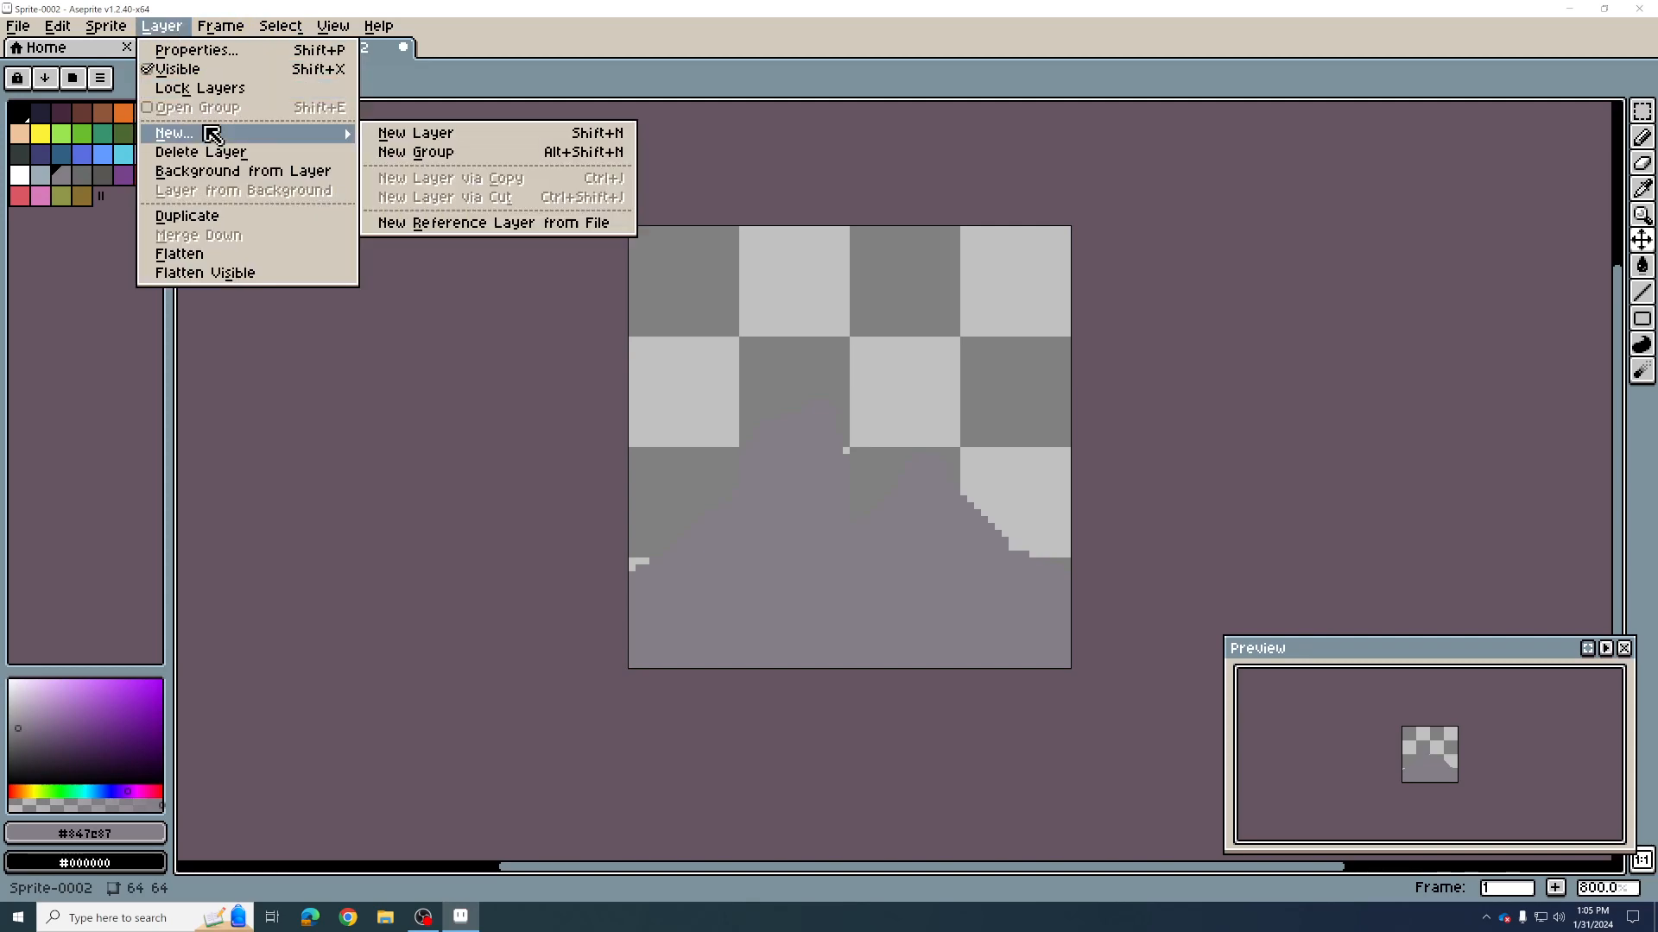
left_click(413, 135)
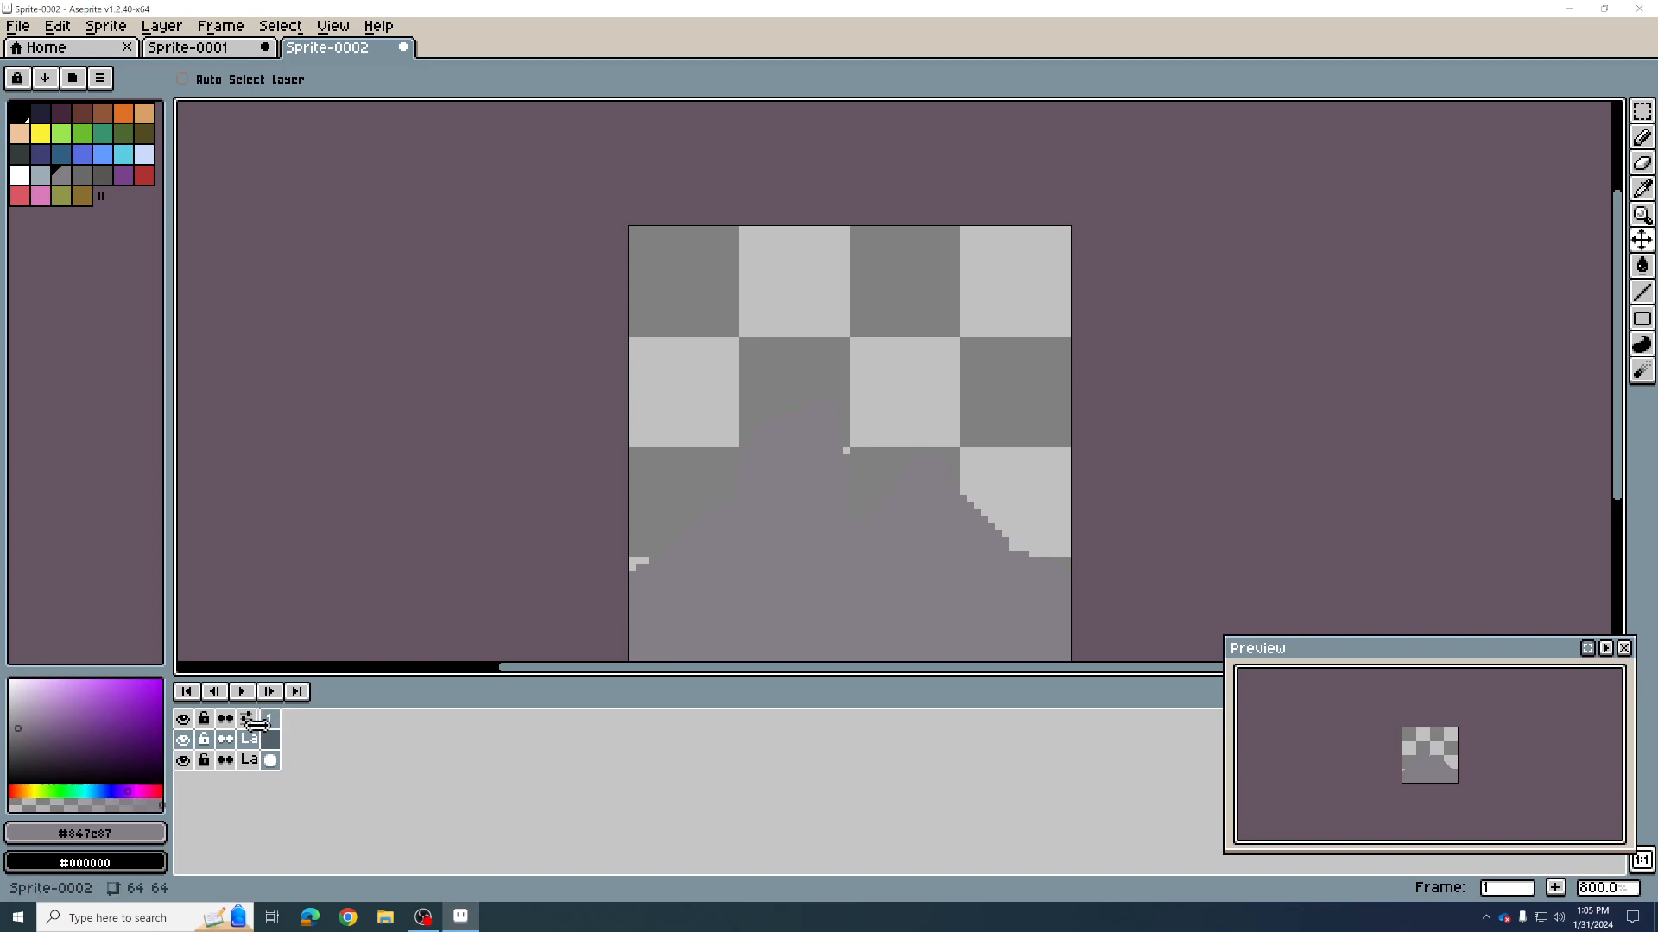
left_click_drag(262, 734, 375, 734)
left_click_drag(918, 381, 919, 308)
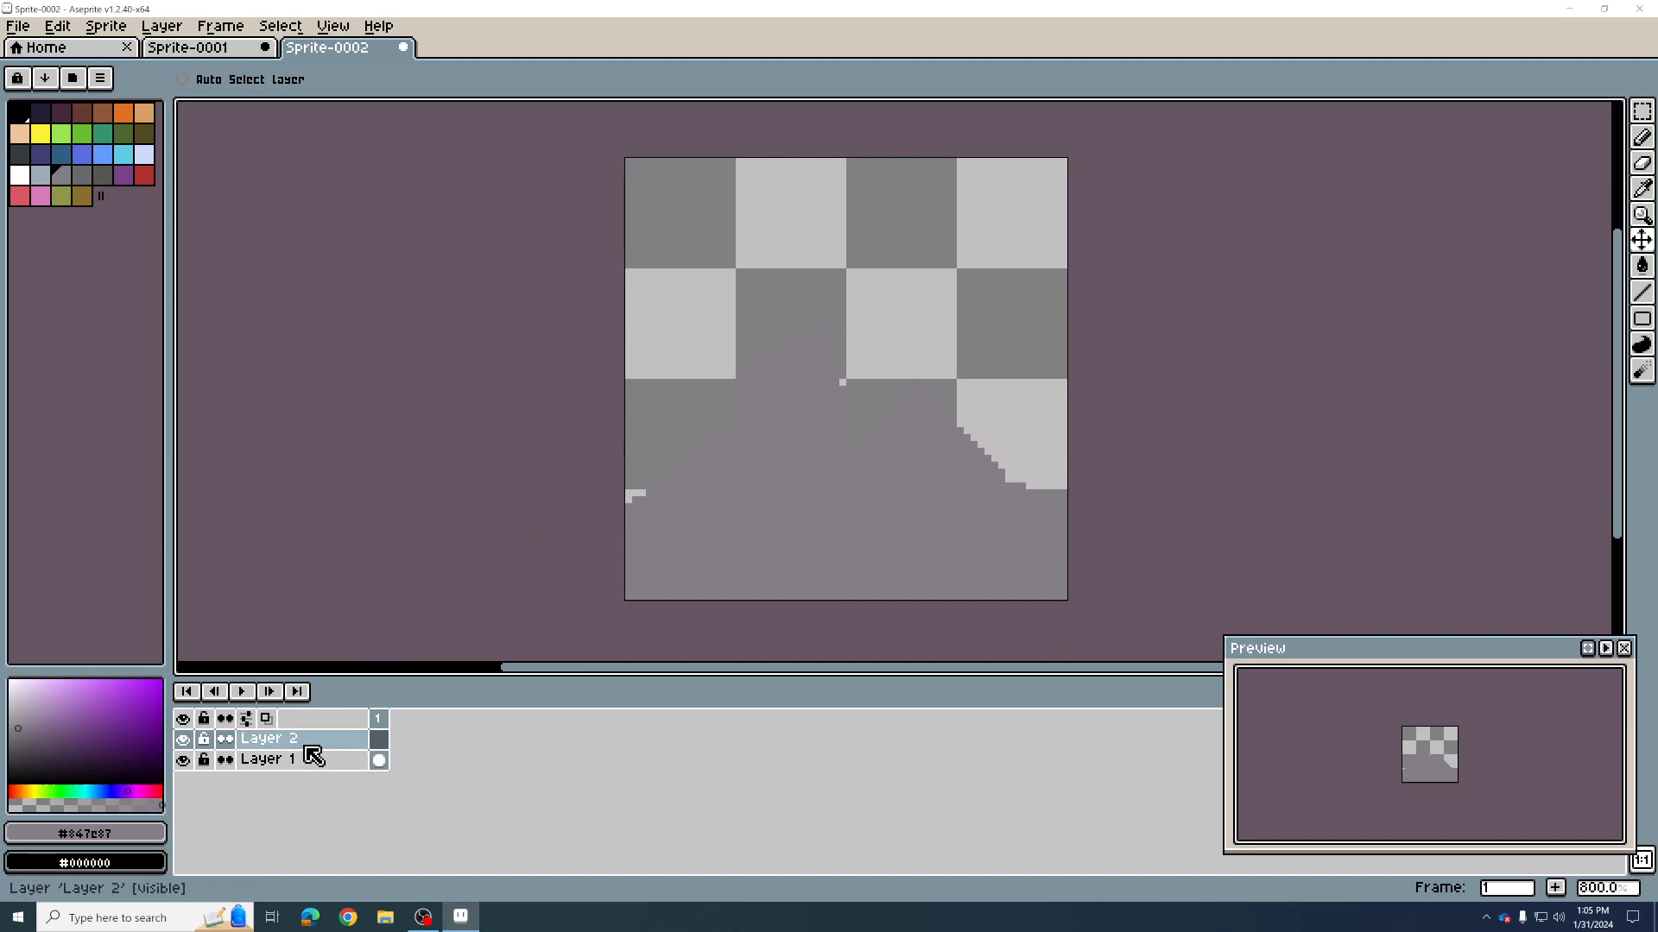
Step: Rename Layer 1 as mtn and Layer 2 as sky
double_click(290, 765)
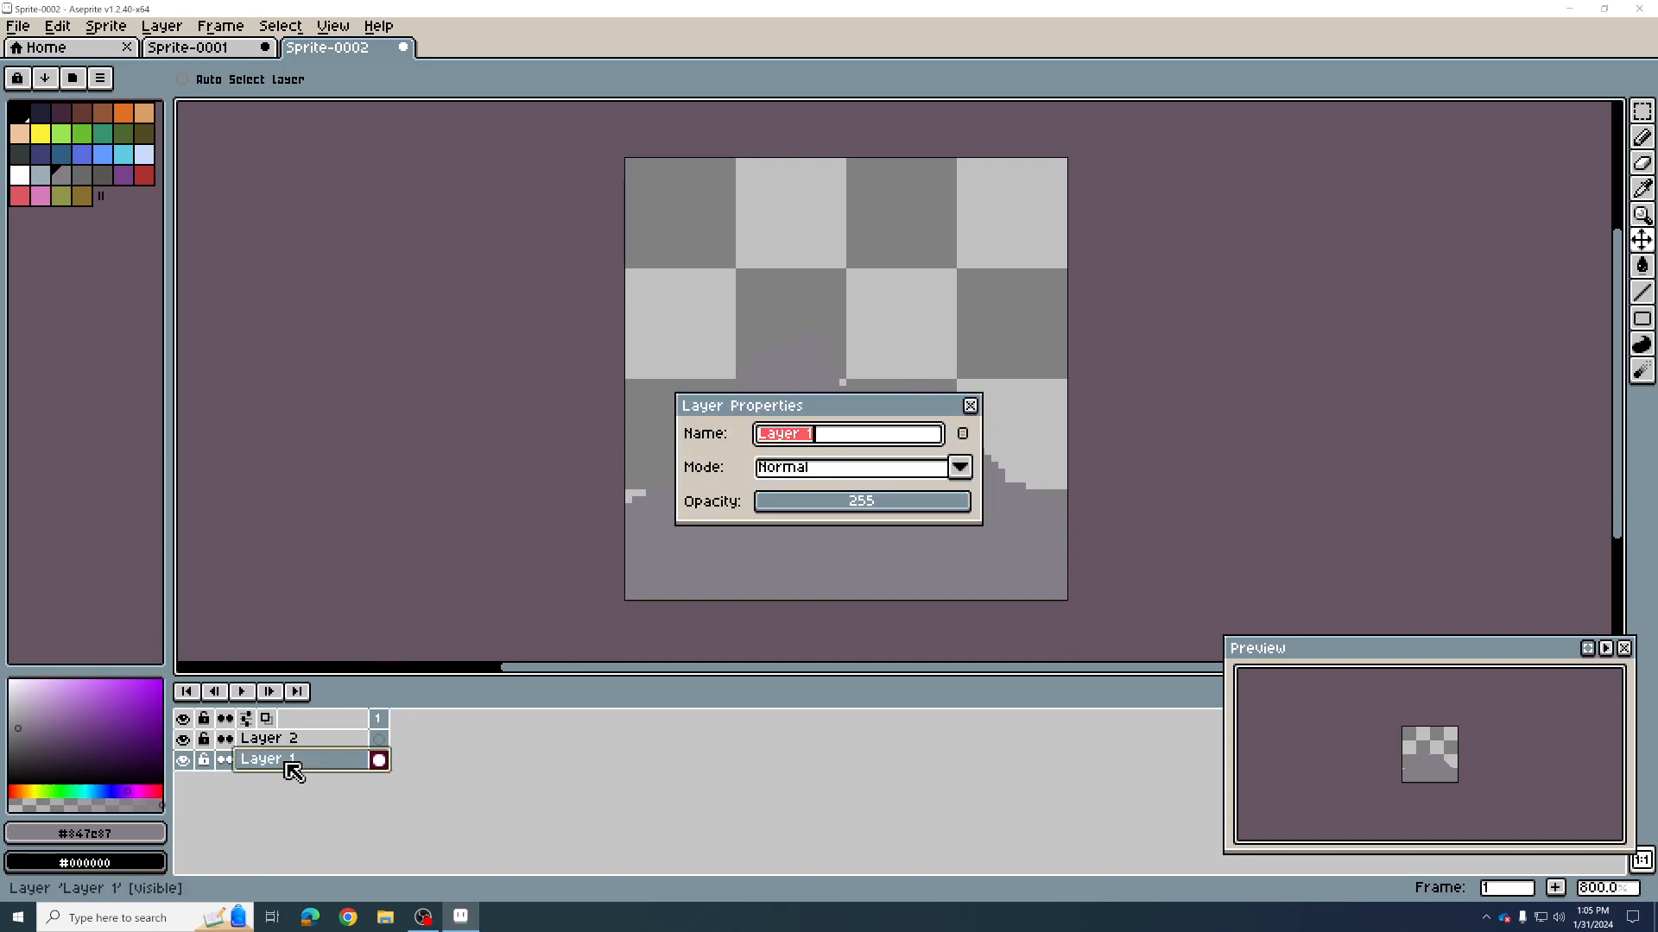
type("mtn")
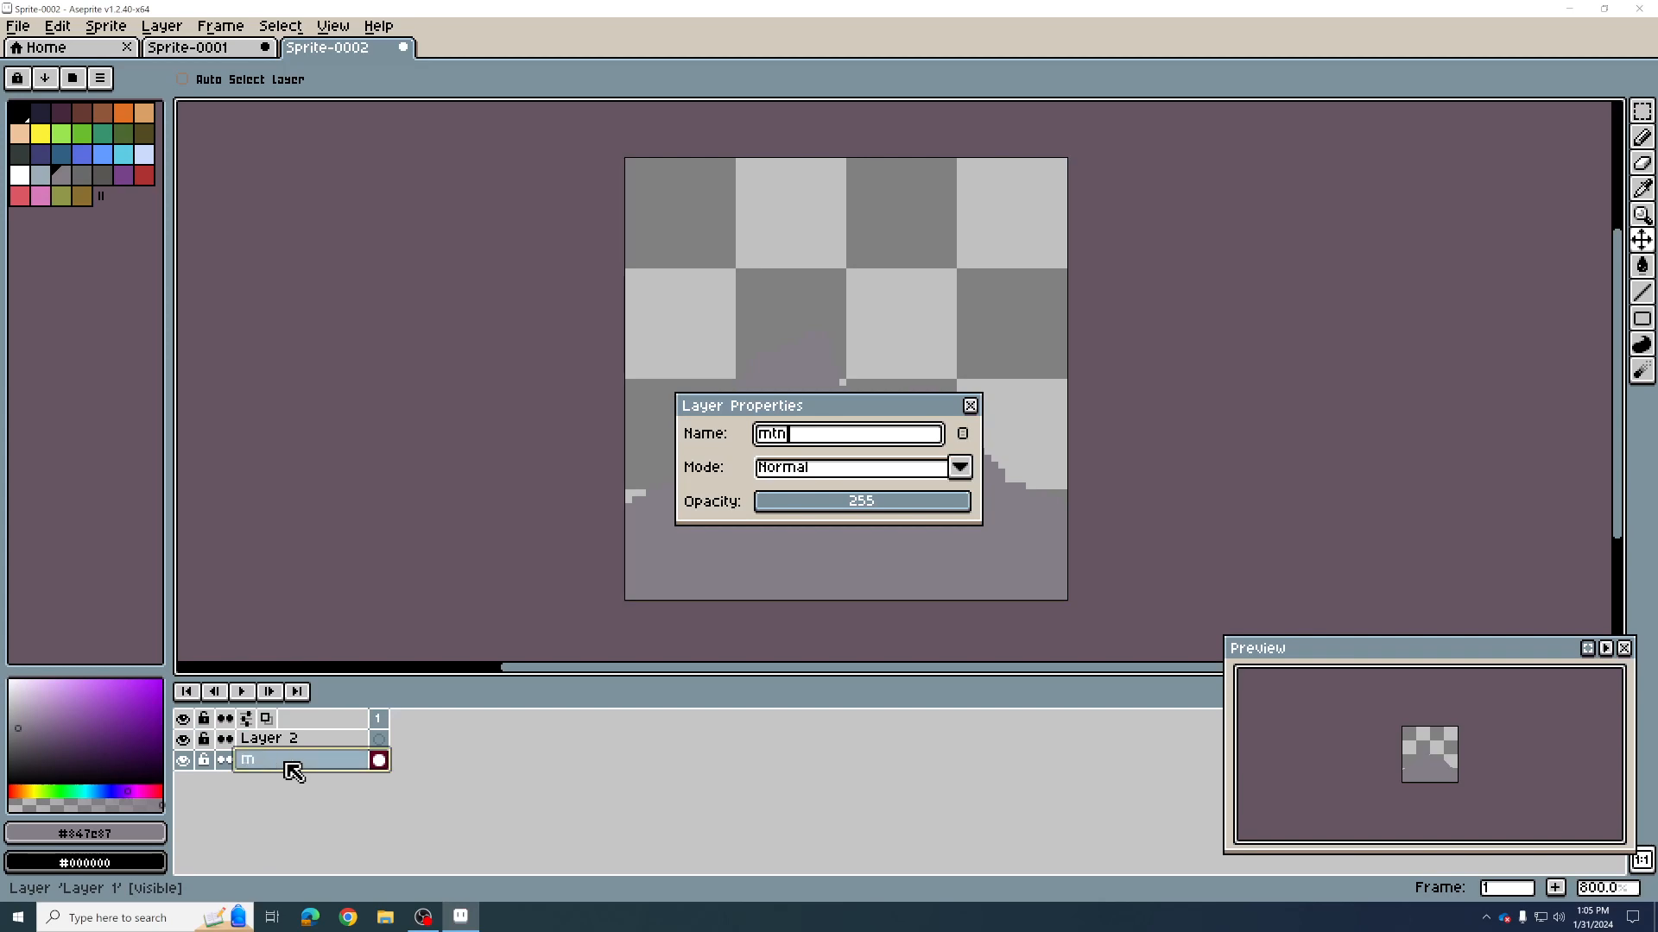
key("Return")
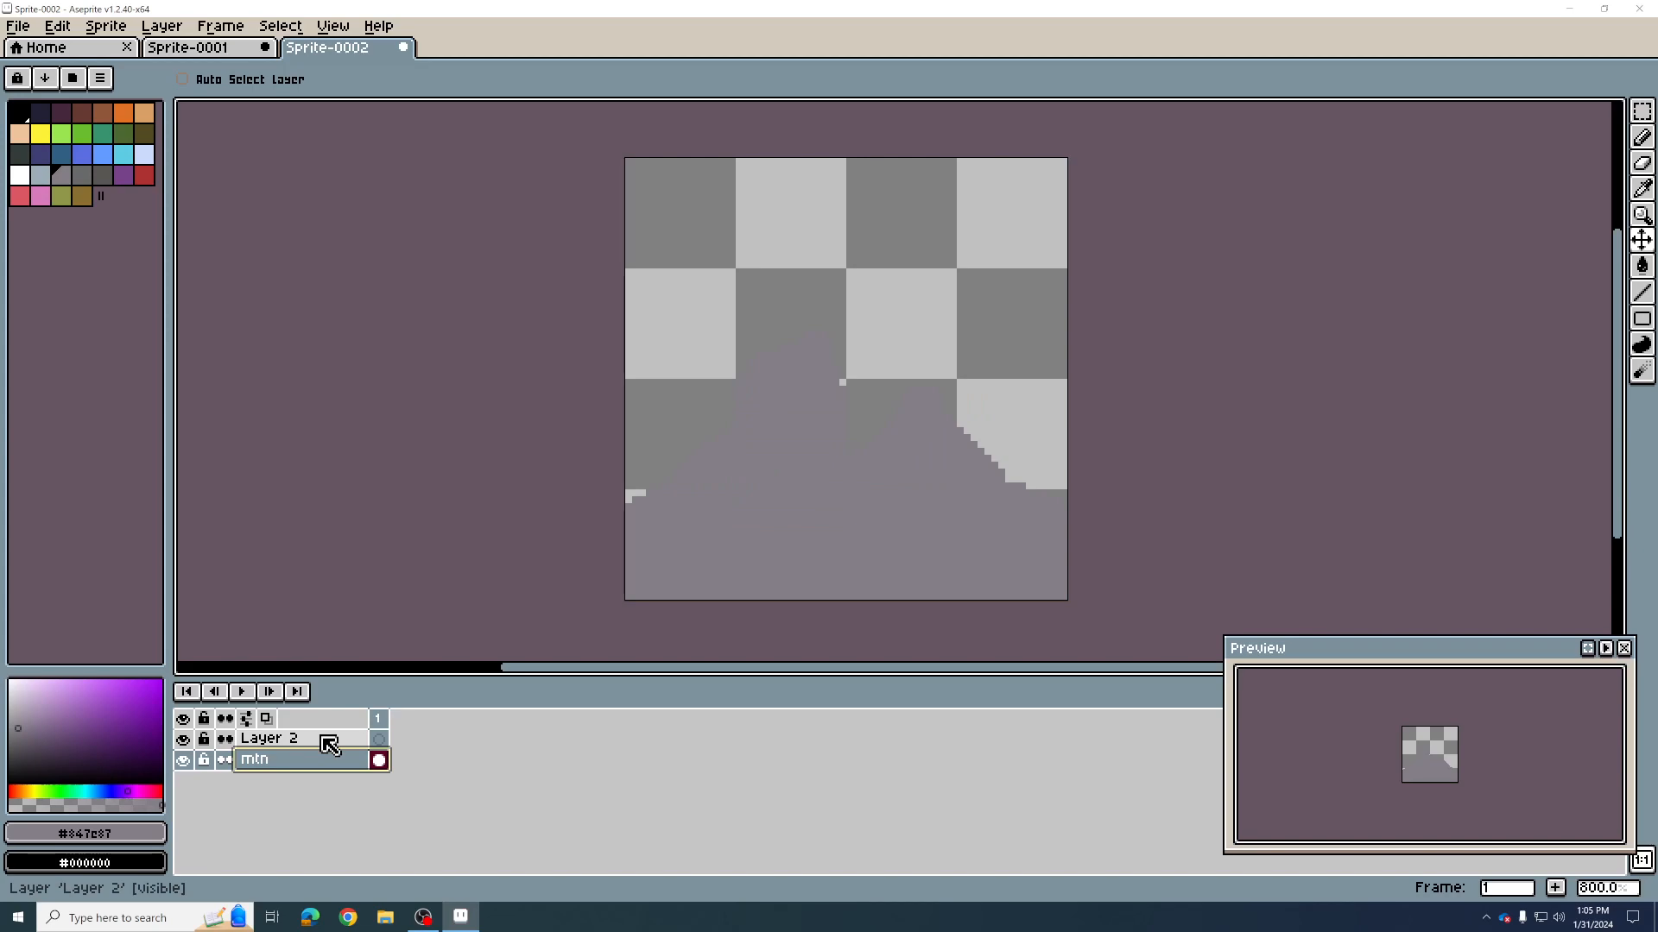
left_click(329, 742)
double_click(329, 743)
type("sky")
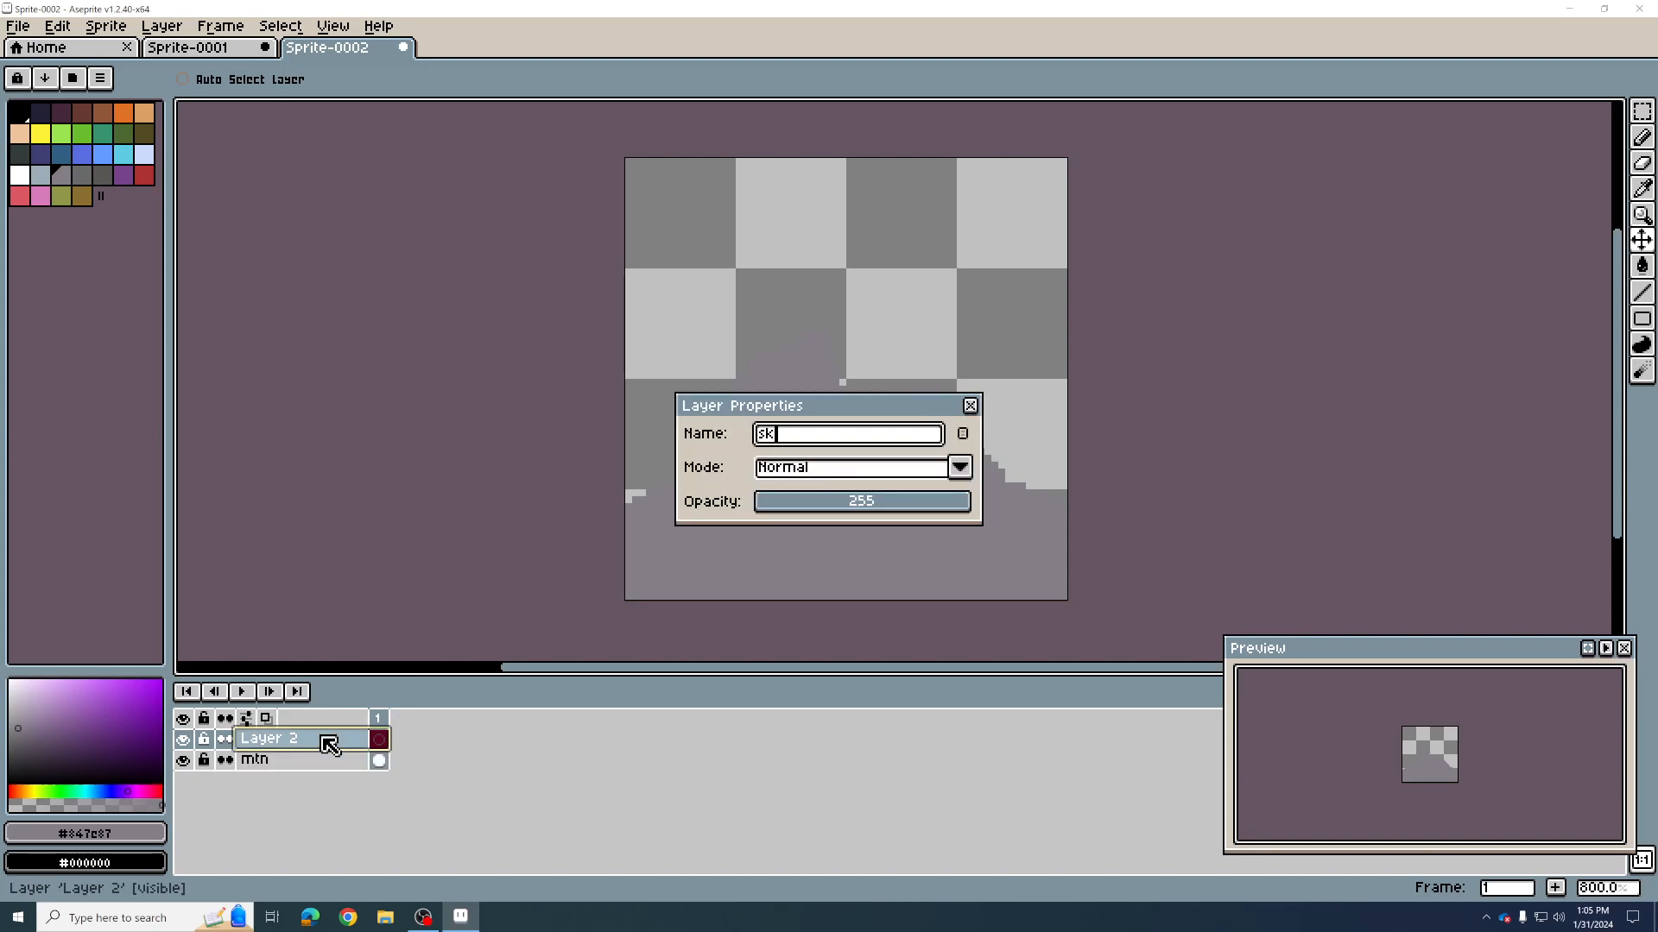
key("Return")
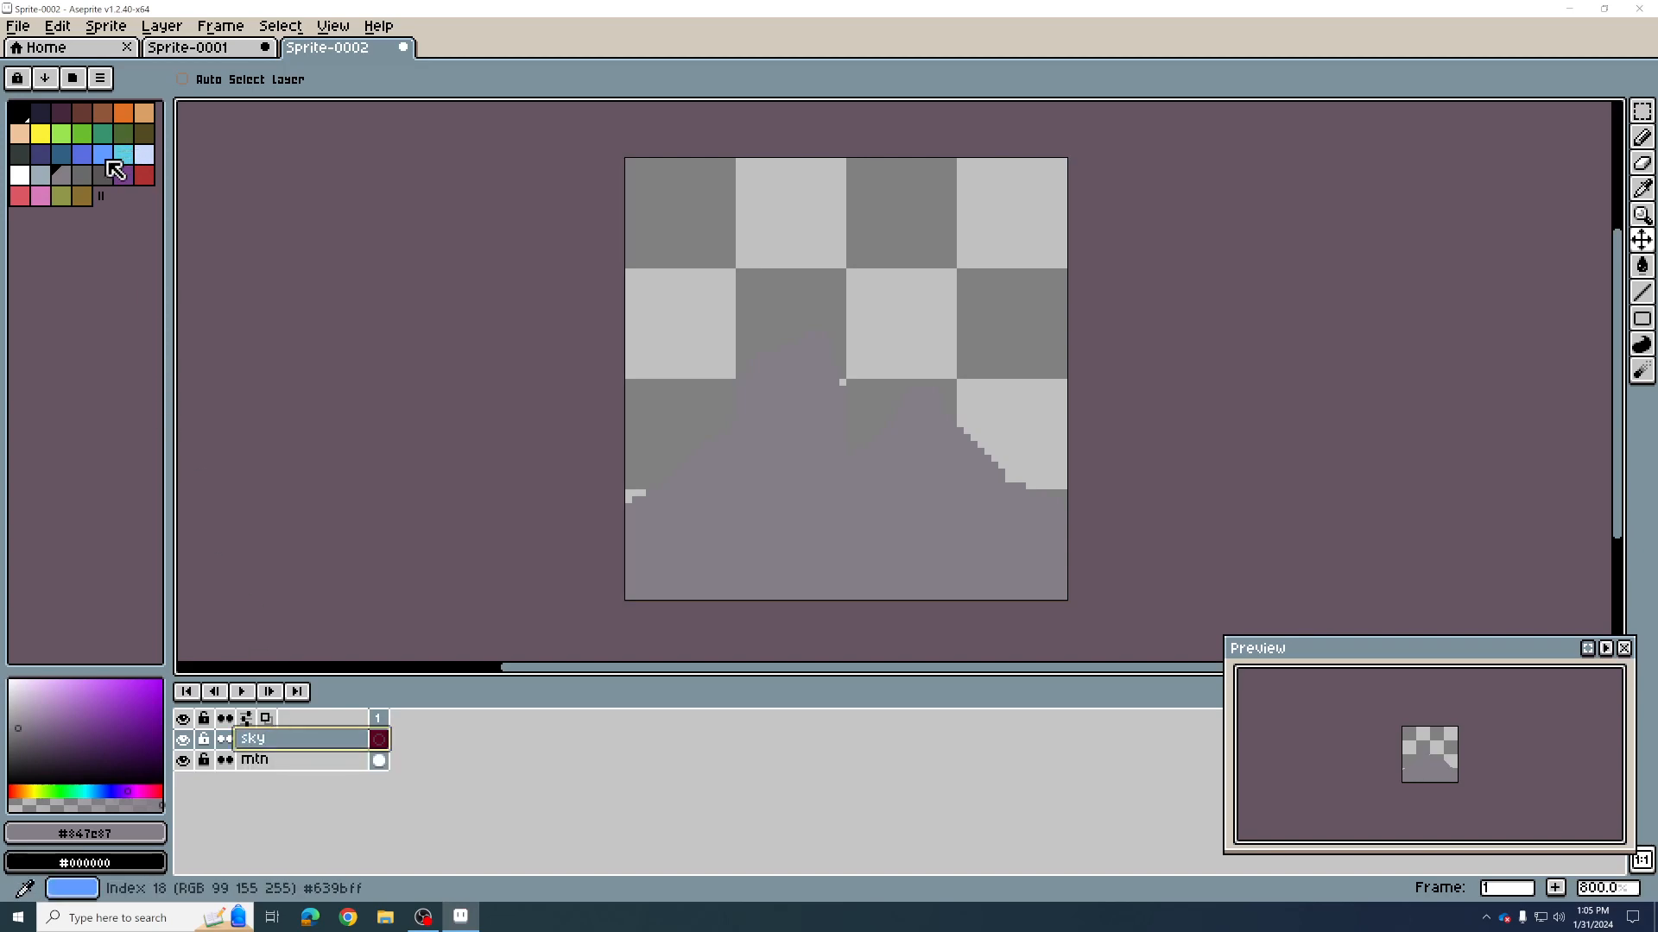
Step: Fill the sky layer with the blue palette color at index 18 and move that layer below the mtn layer
left_click(105, 159)
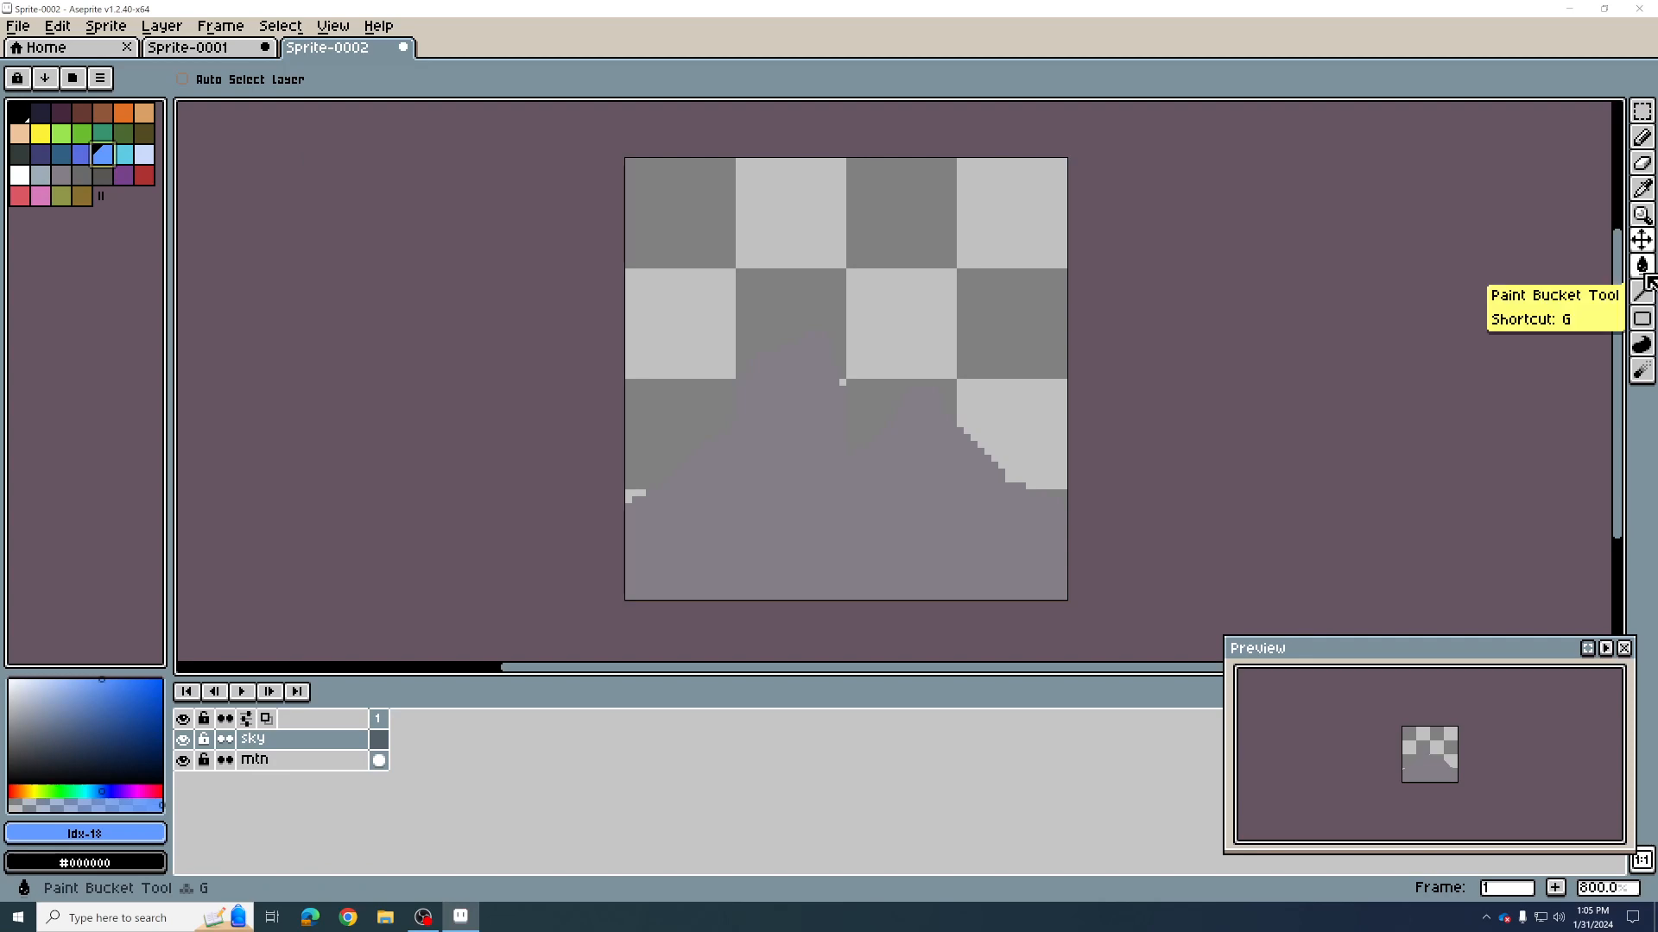
left_click(1642, 266)
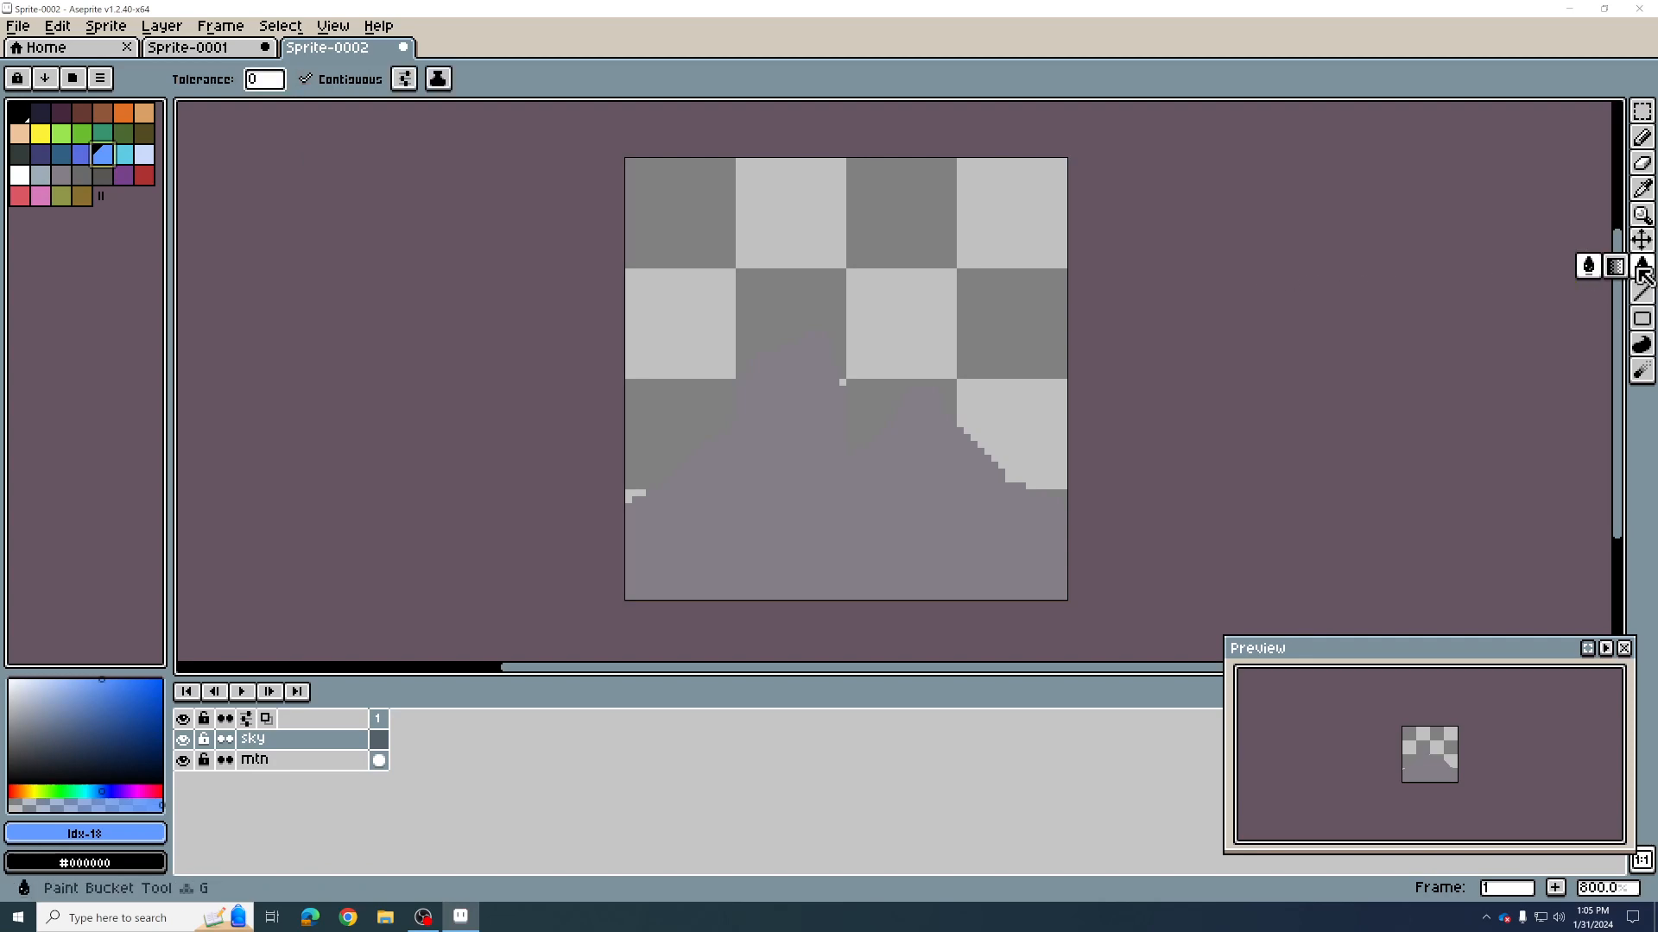
left_click(928, 334)
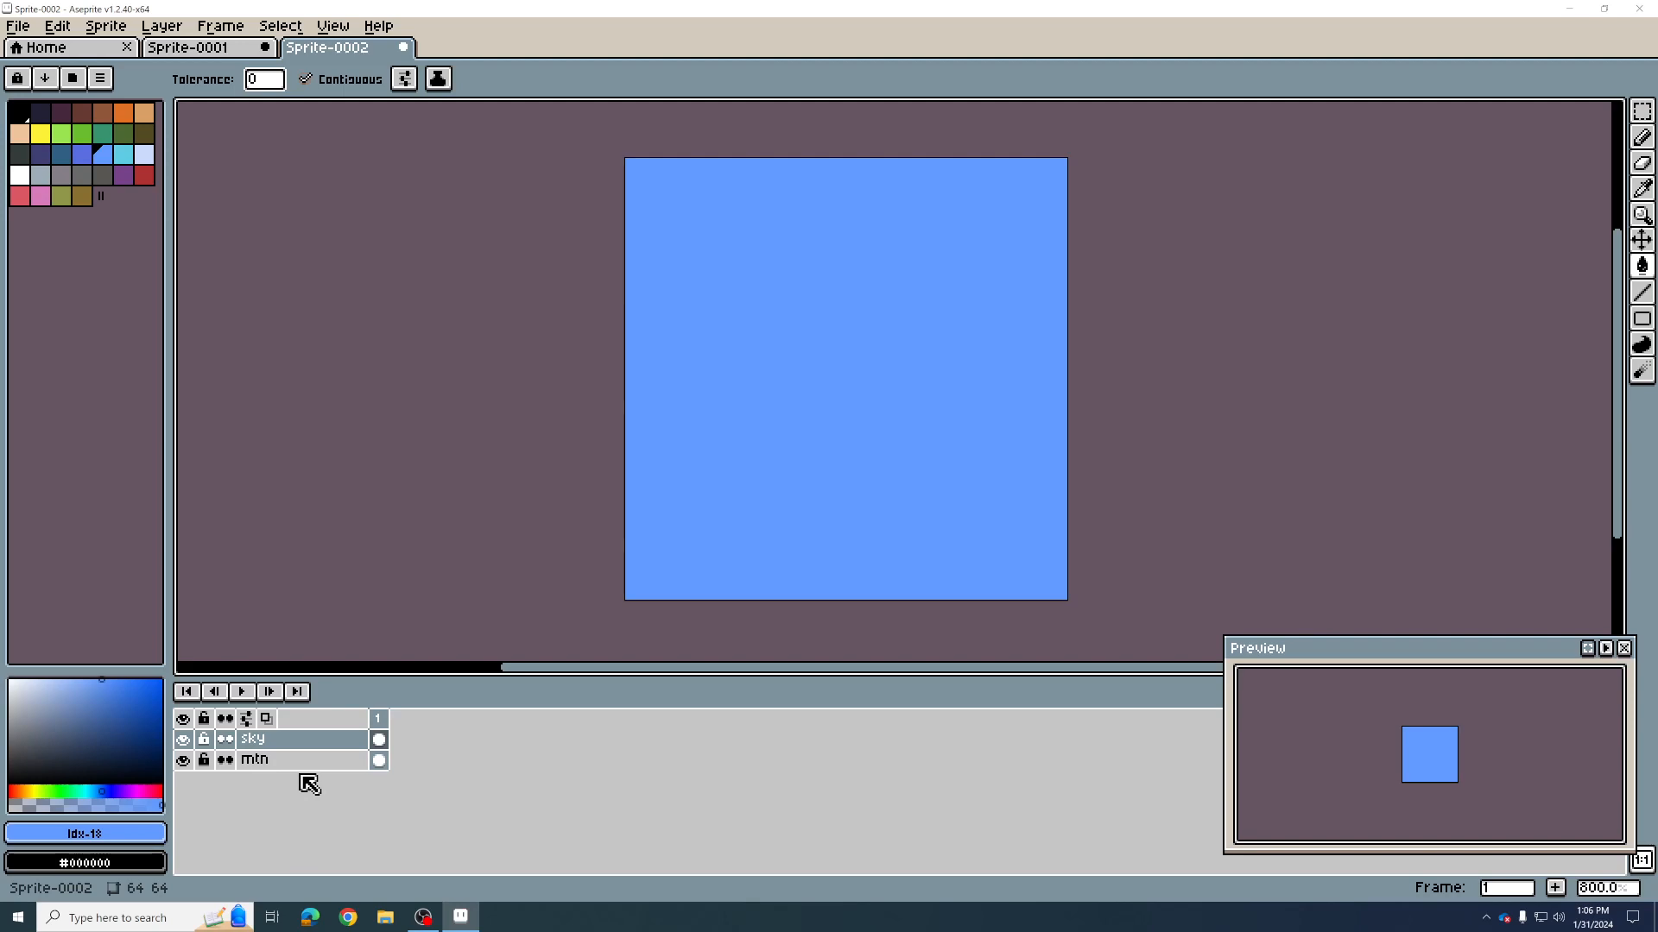
left_click(299, 744)
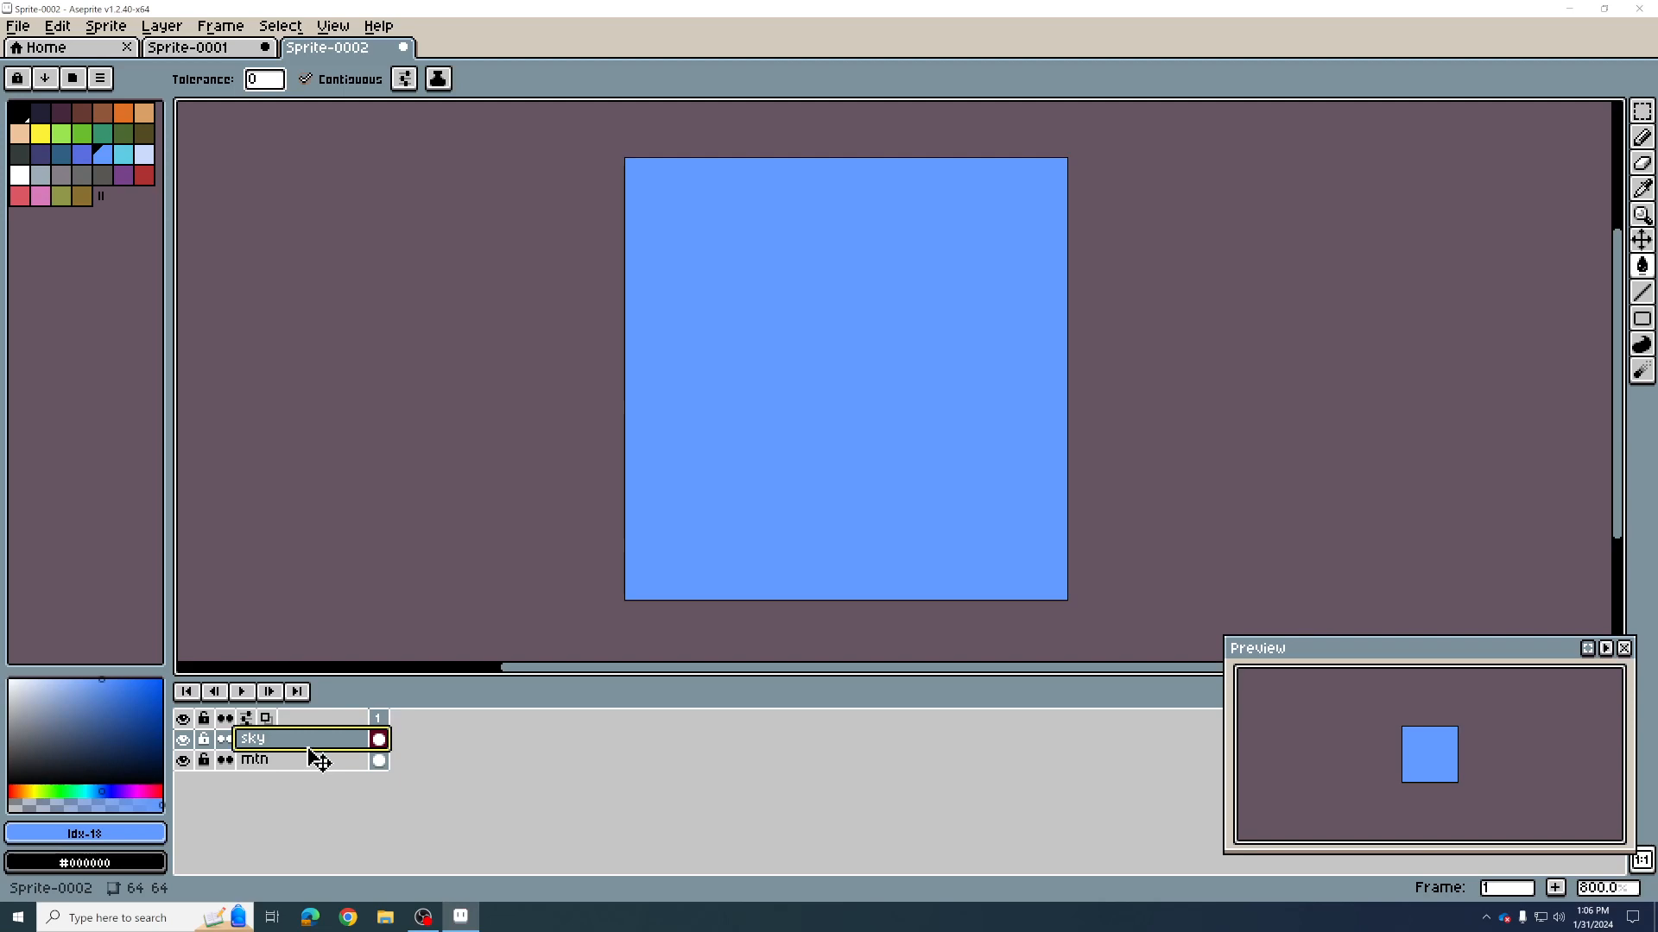
left_click_drag(309, 749, 312, 775)
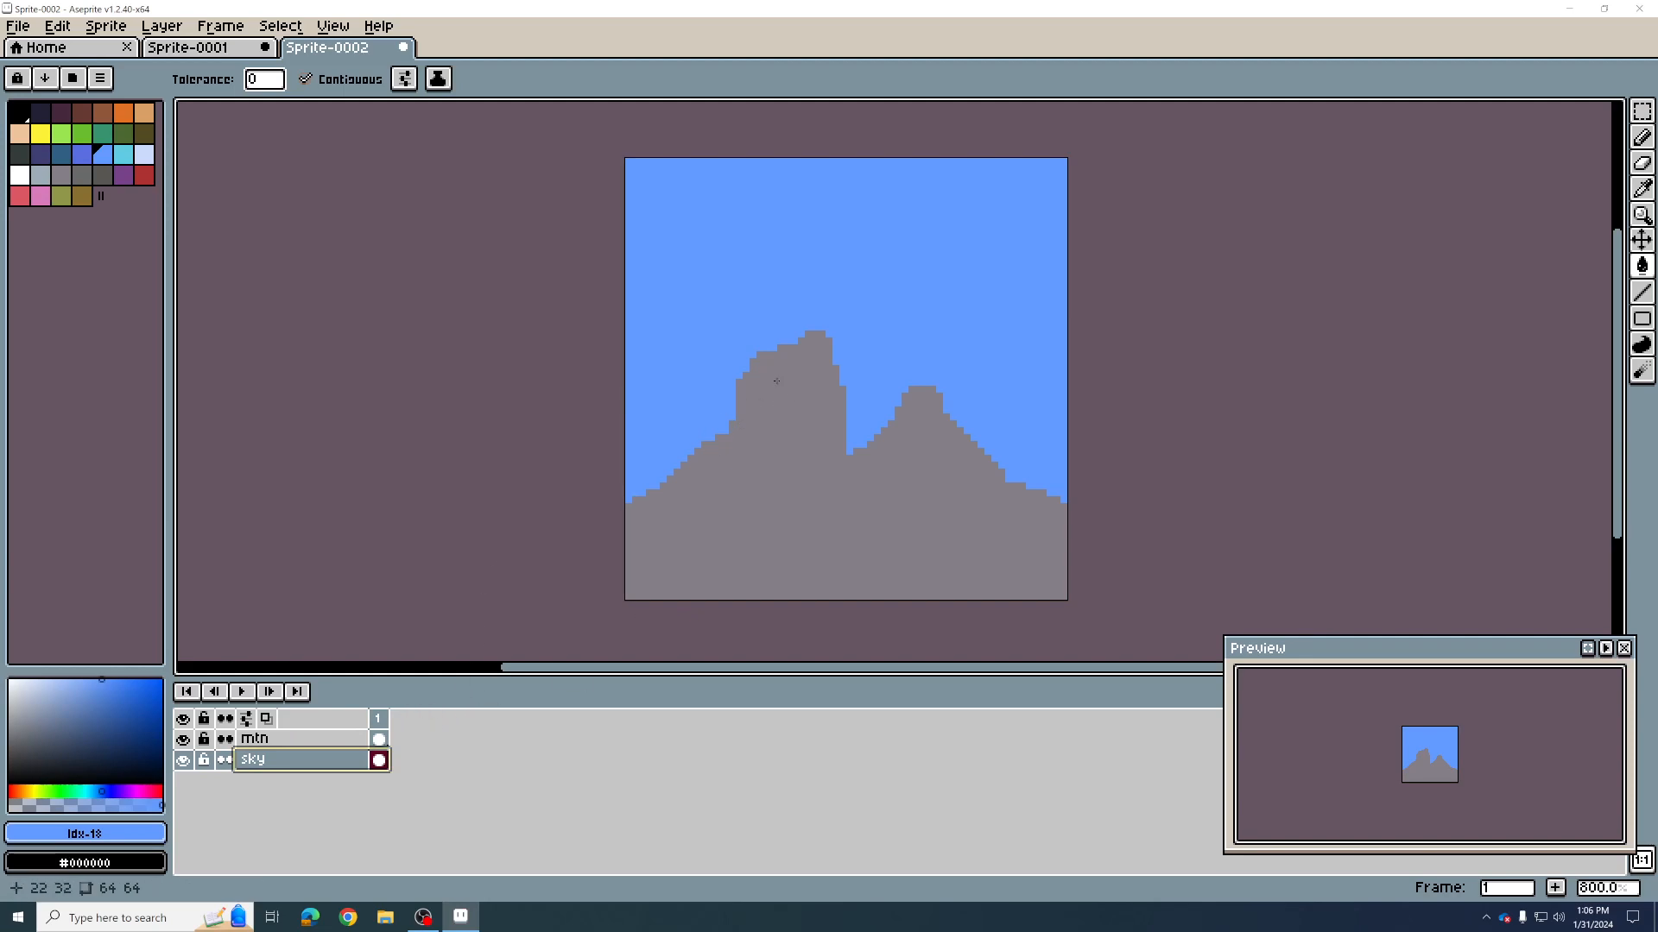
Step: On the mtn layer, widen the taller peak's slopes with the 5 px Pencil in the mountain's own gray, #847e87
left_click(292, 741)
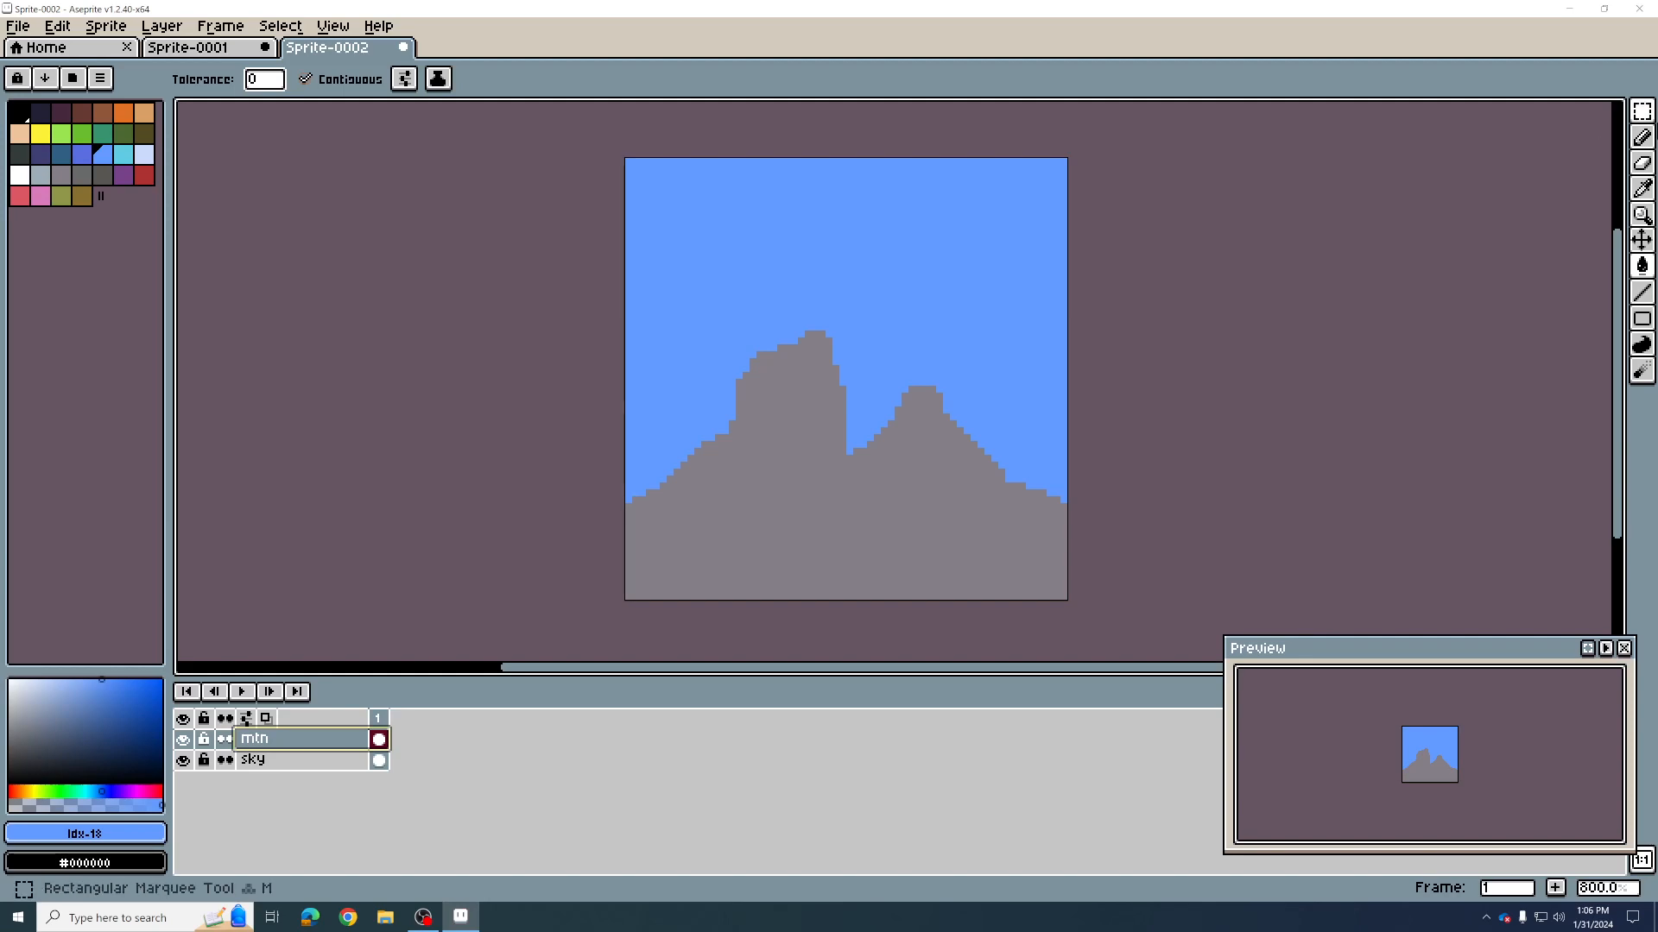
left_click(1648, 139)
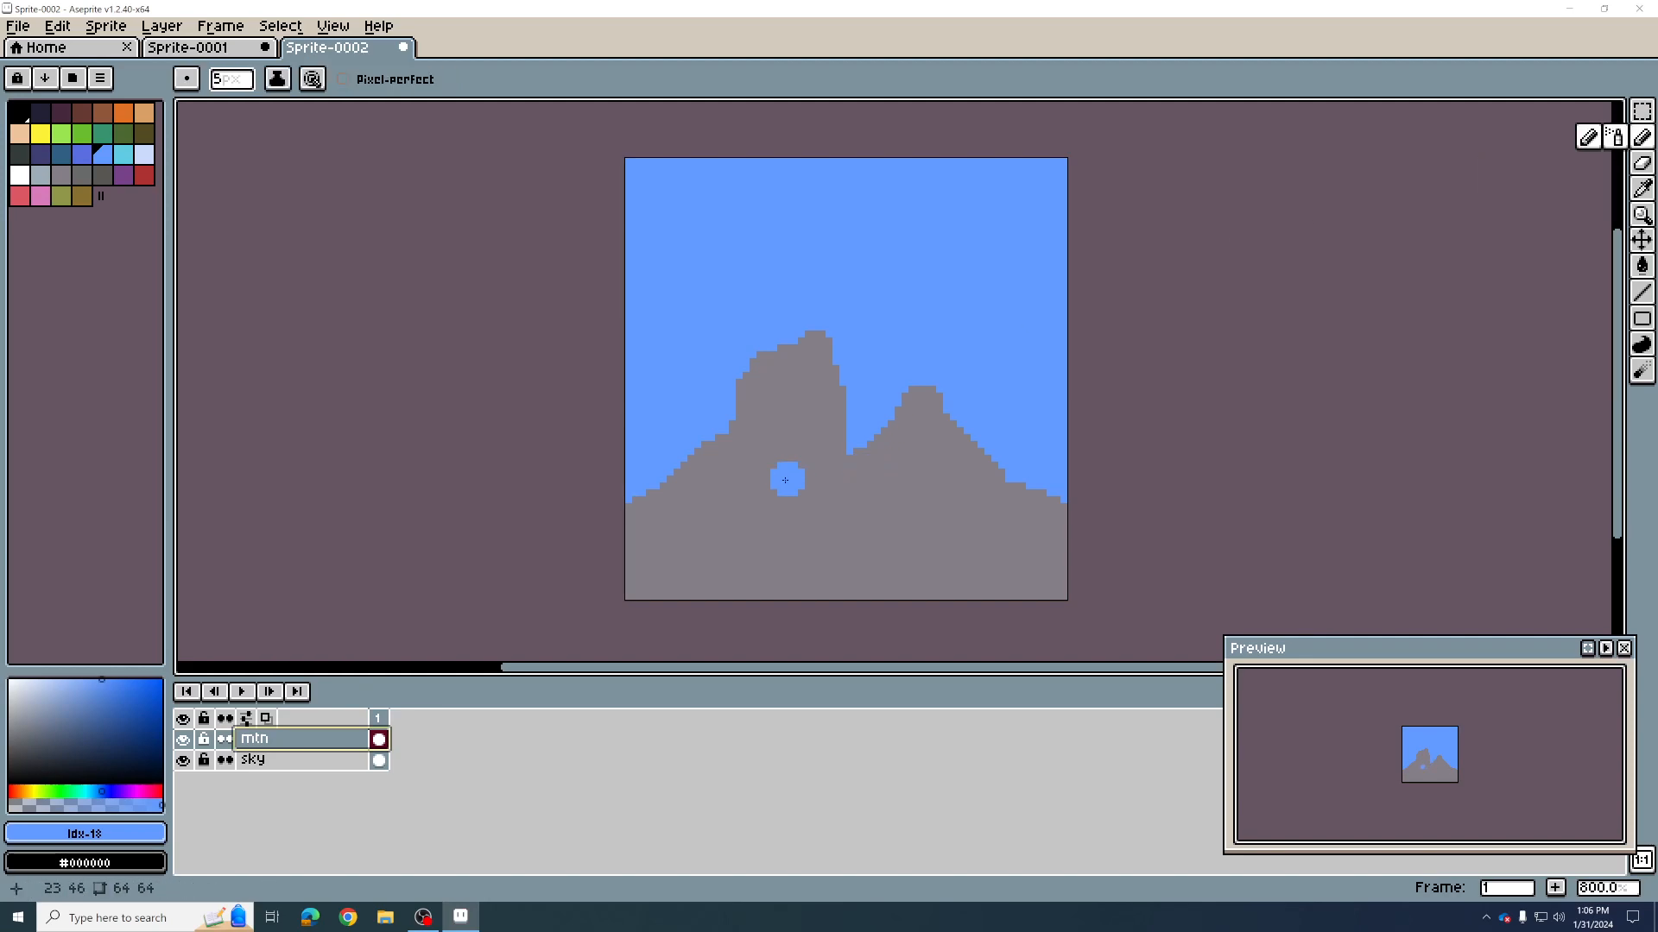
key("i")
left_click(788, 407, "alt")
mouse_move(737, 424)
left_mouse_down()
mouse_move(724, 416)
mouse_move(684, 458)
left_mouse_up()
left_click(832, 422)
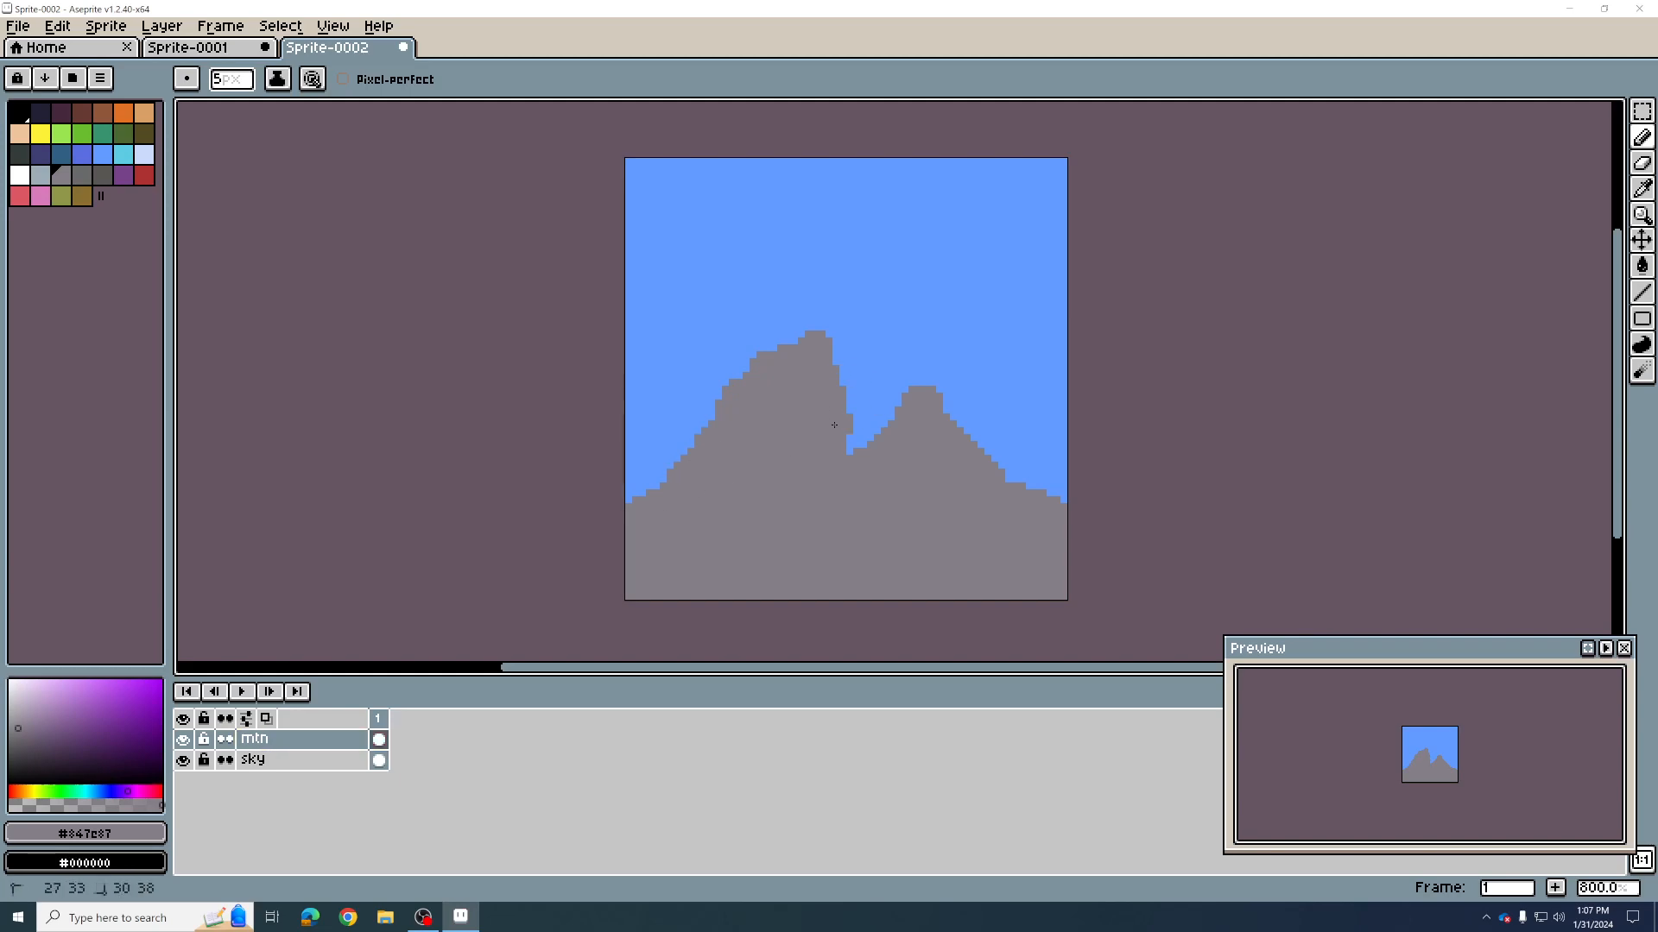
Step: Smooth the smaller mountain's slope, build up its peak in gray, and move the mtn layer down about 3 px
left_click_drag(943, 442, 1020, 492)
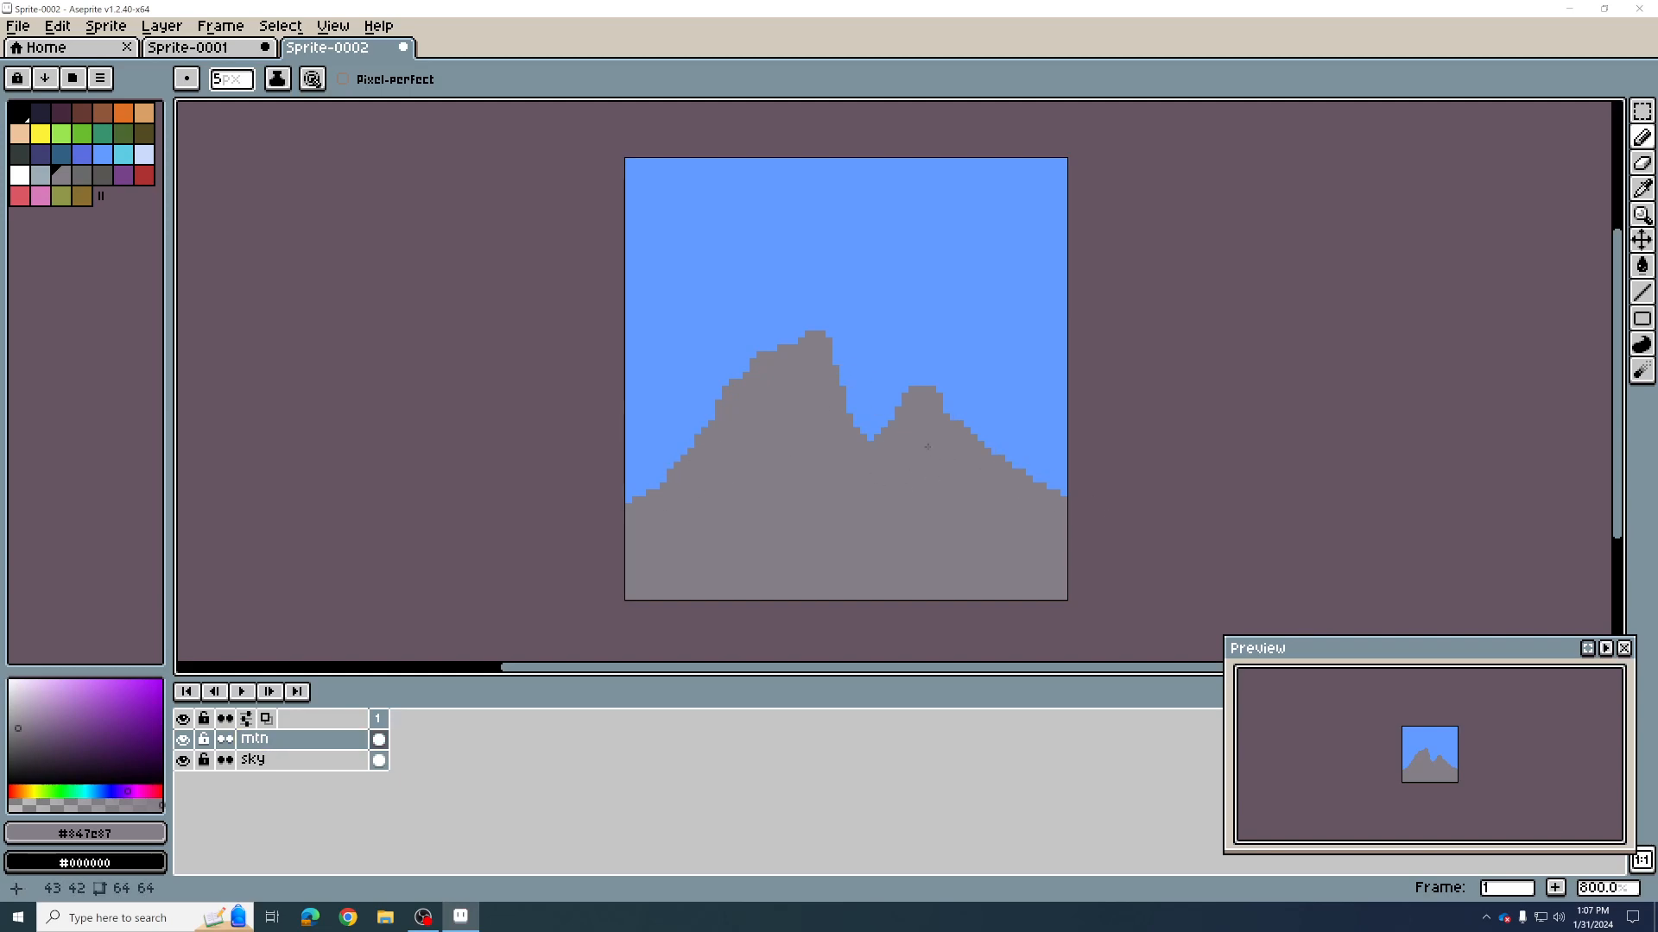
mouse_move(925, 385)
left_mouse_down()
mouse_move(943, 378)
mouse_move(958, 407)
left_mouse_up()
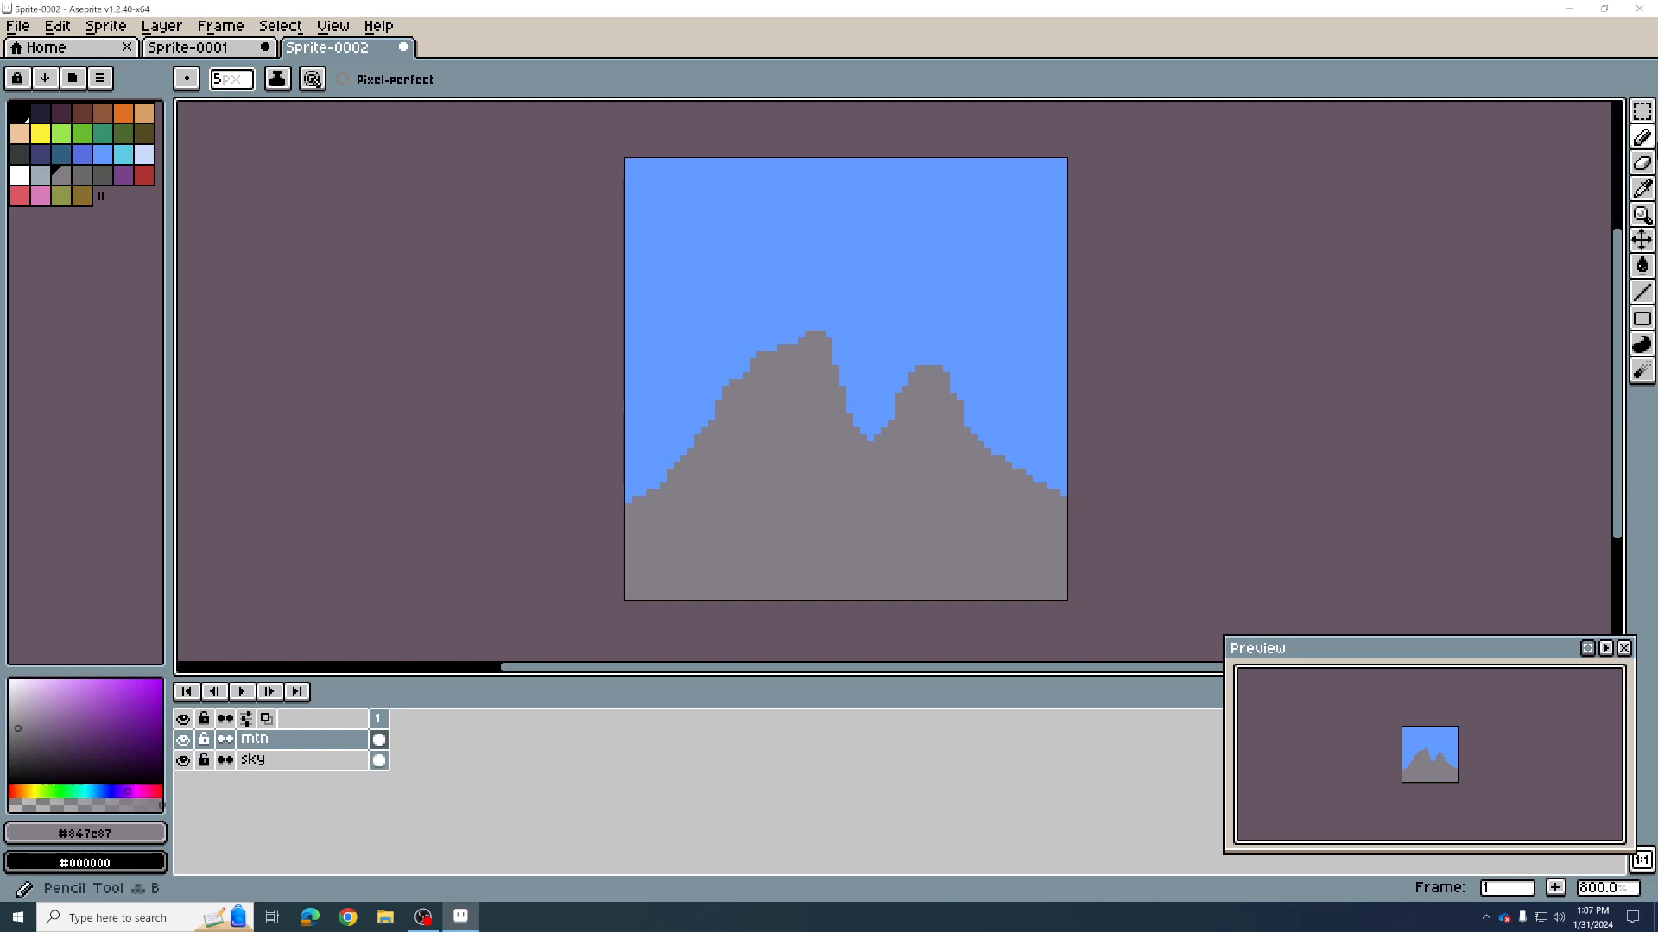
key("v")
left_click_drag(796, 485, 805, 506)
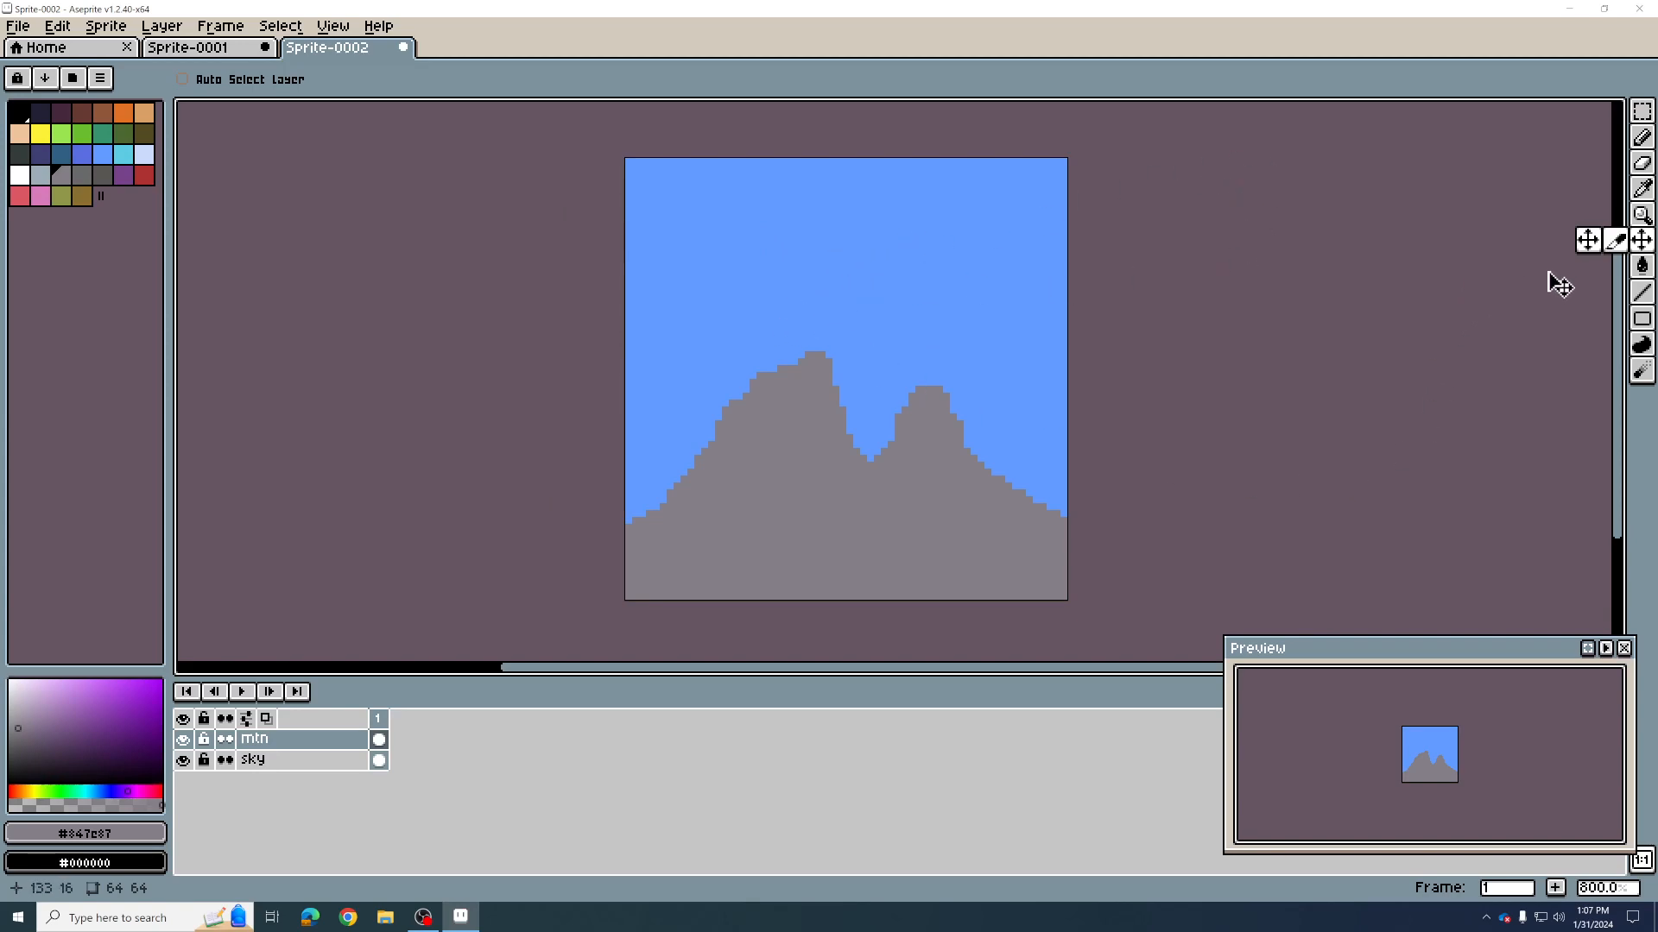
Step: Switch from the Paint Bucket to the Gradient tool
left_click(1647, 271)
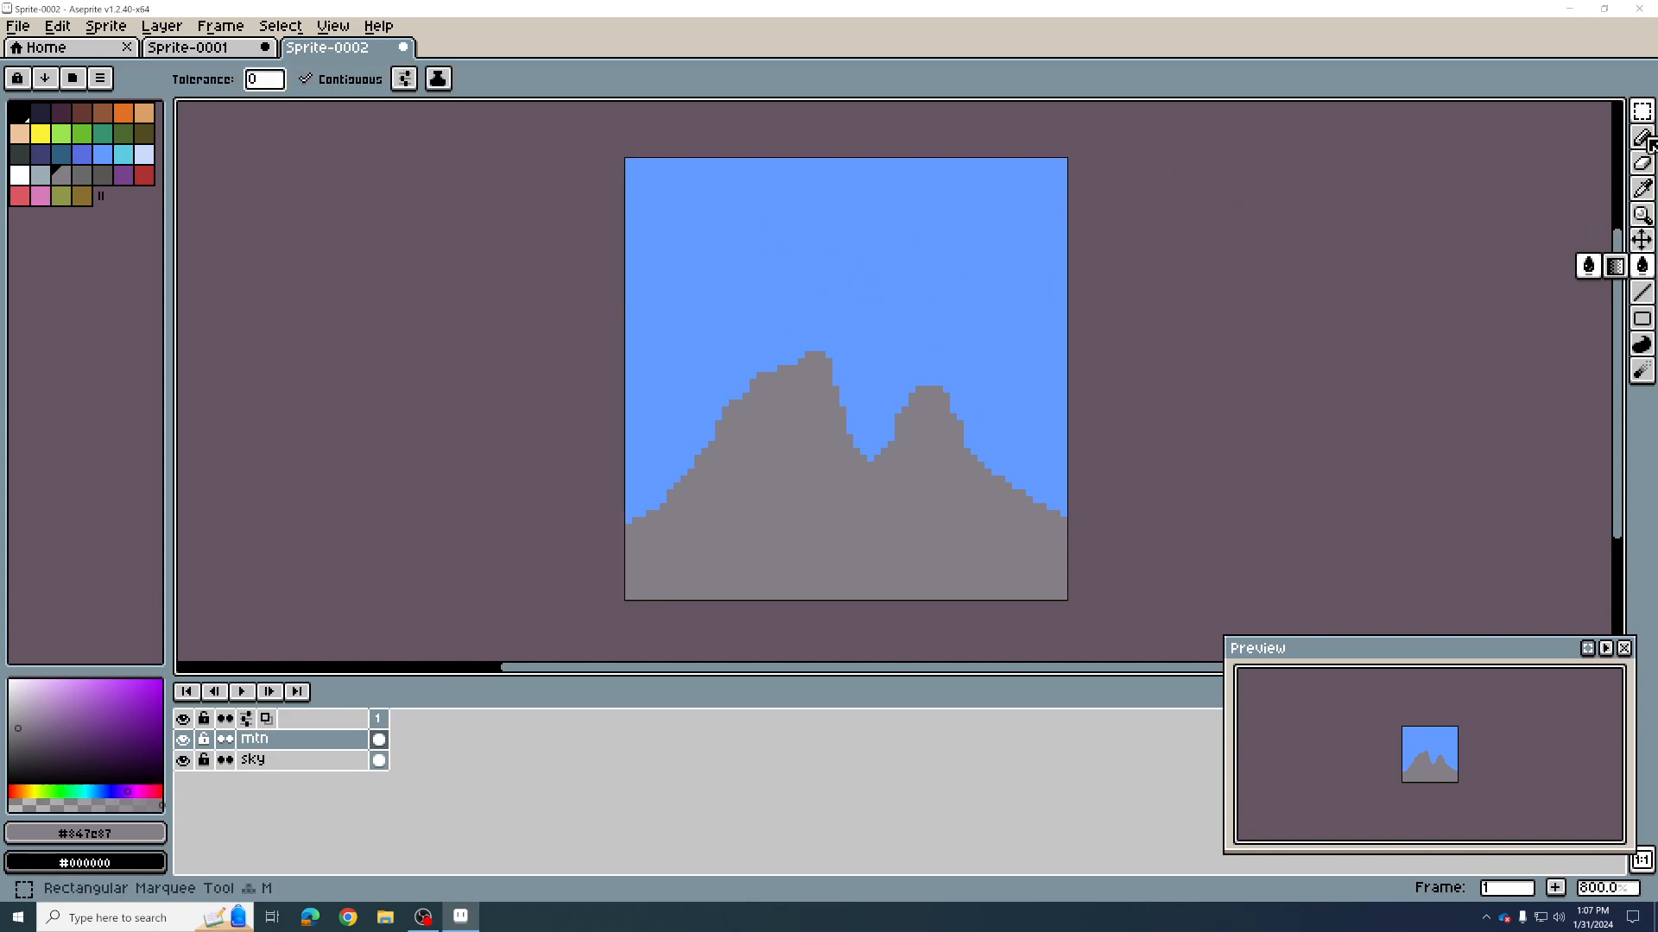
left_click(1645, 274)
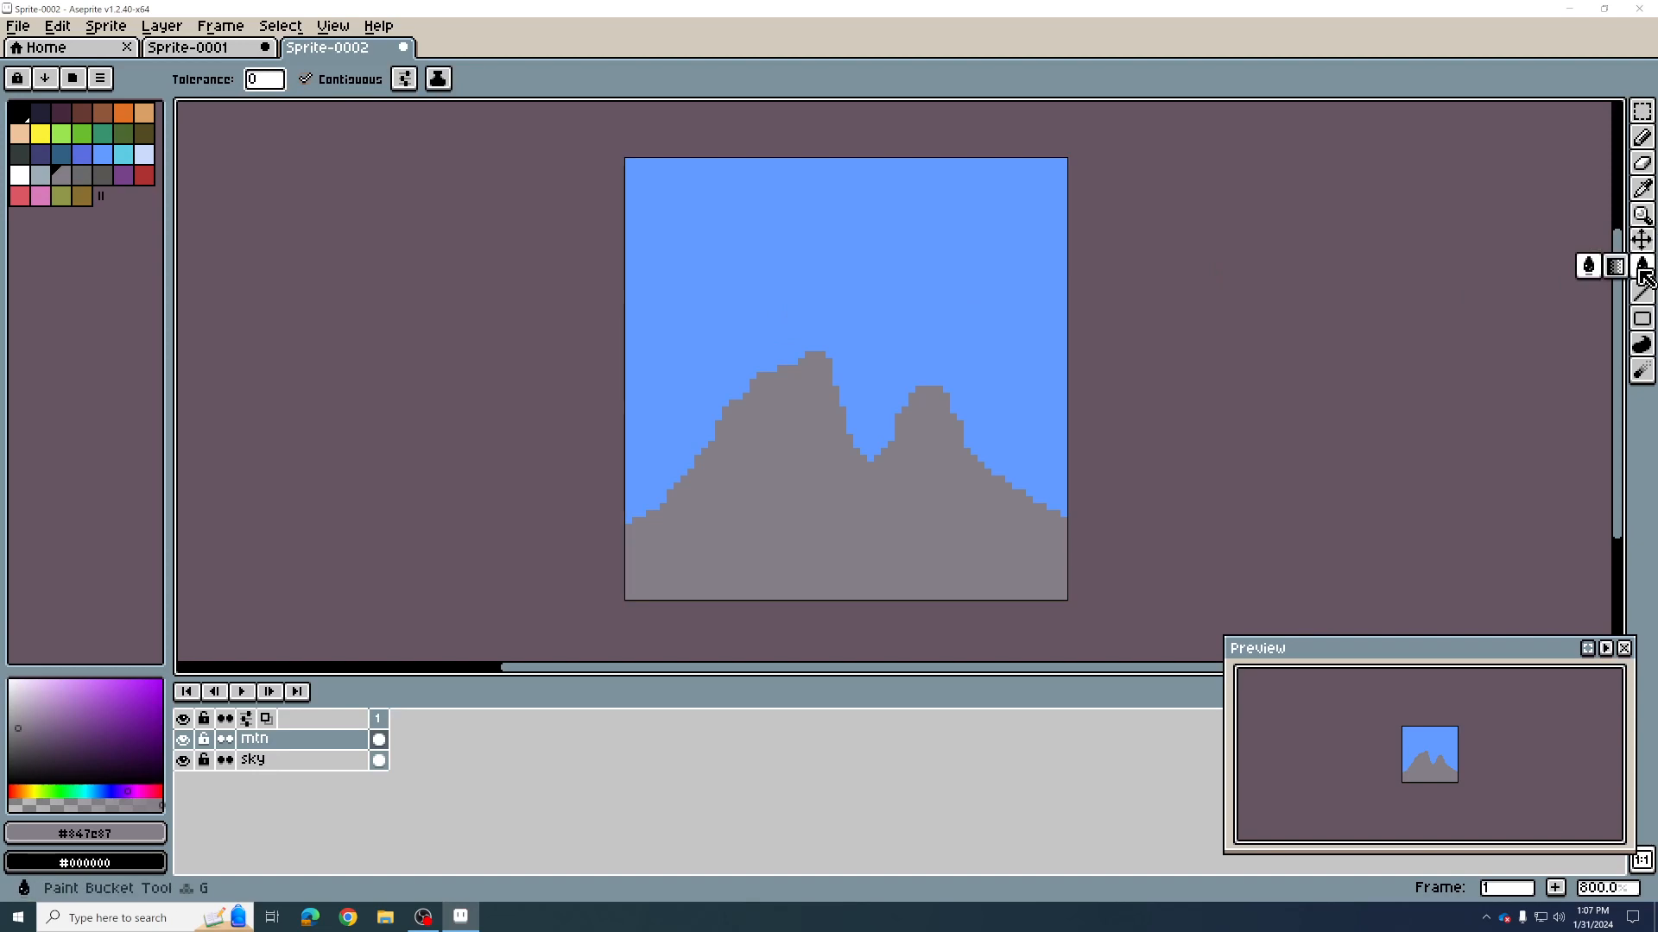
left_click(1638, 270)
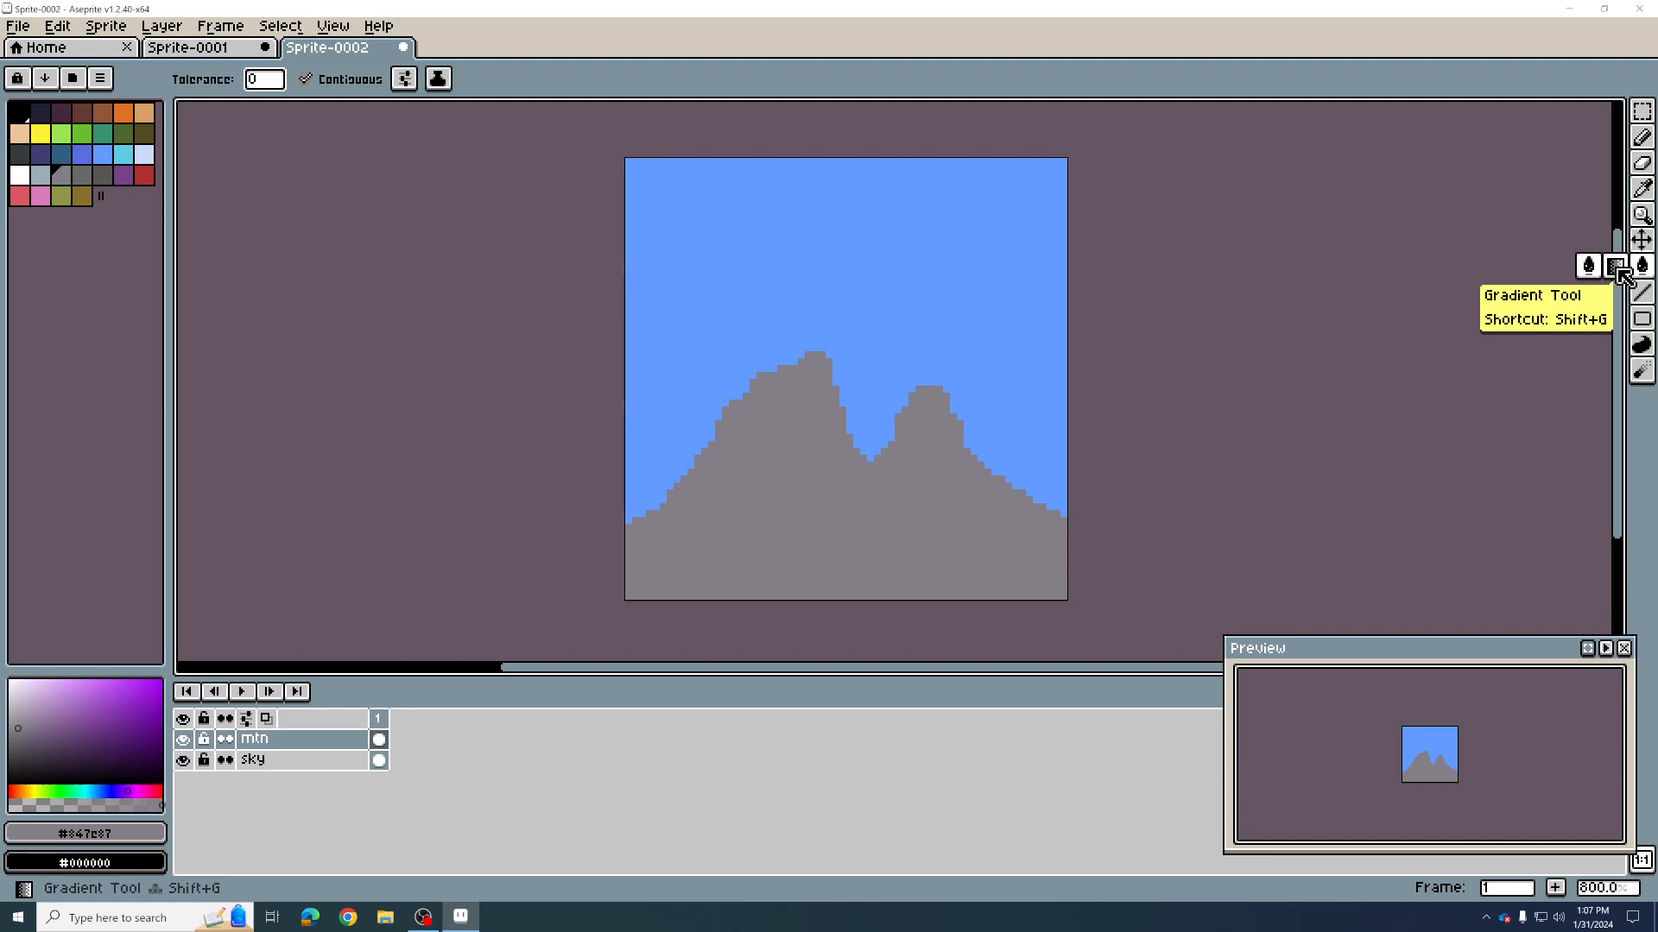
left_click(1615, 269)
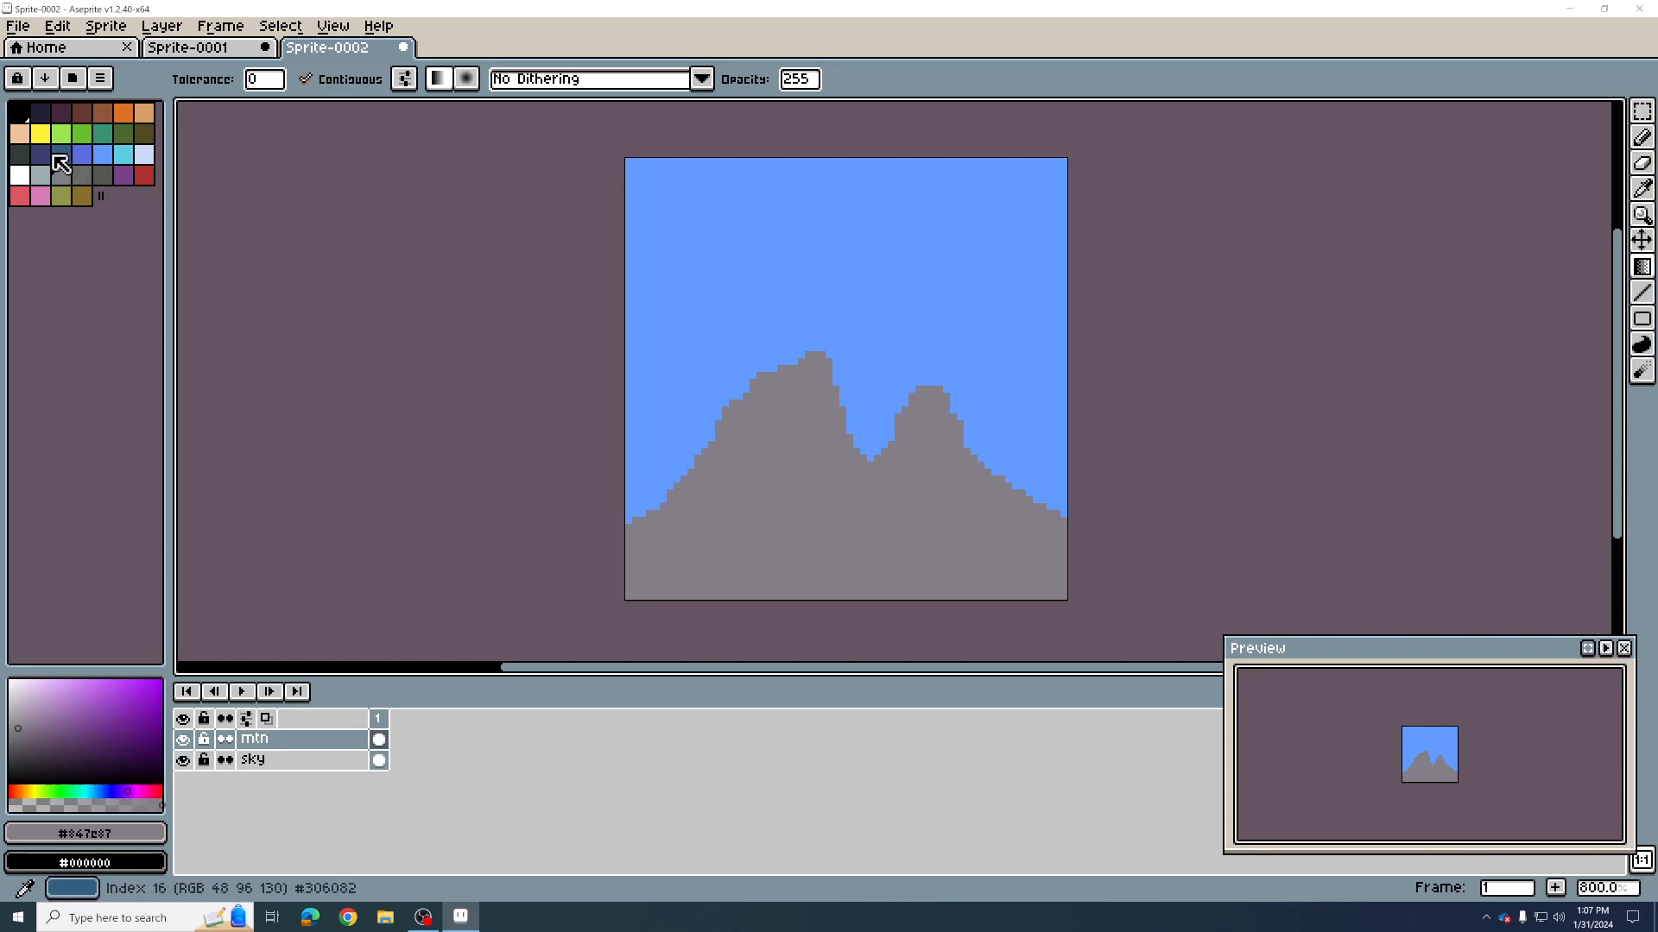
Step: Try gray, blue, light green and pink palette colors as foreground, with yellow and green as background
left_click(97, 178)
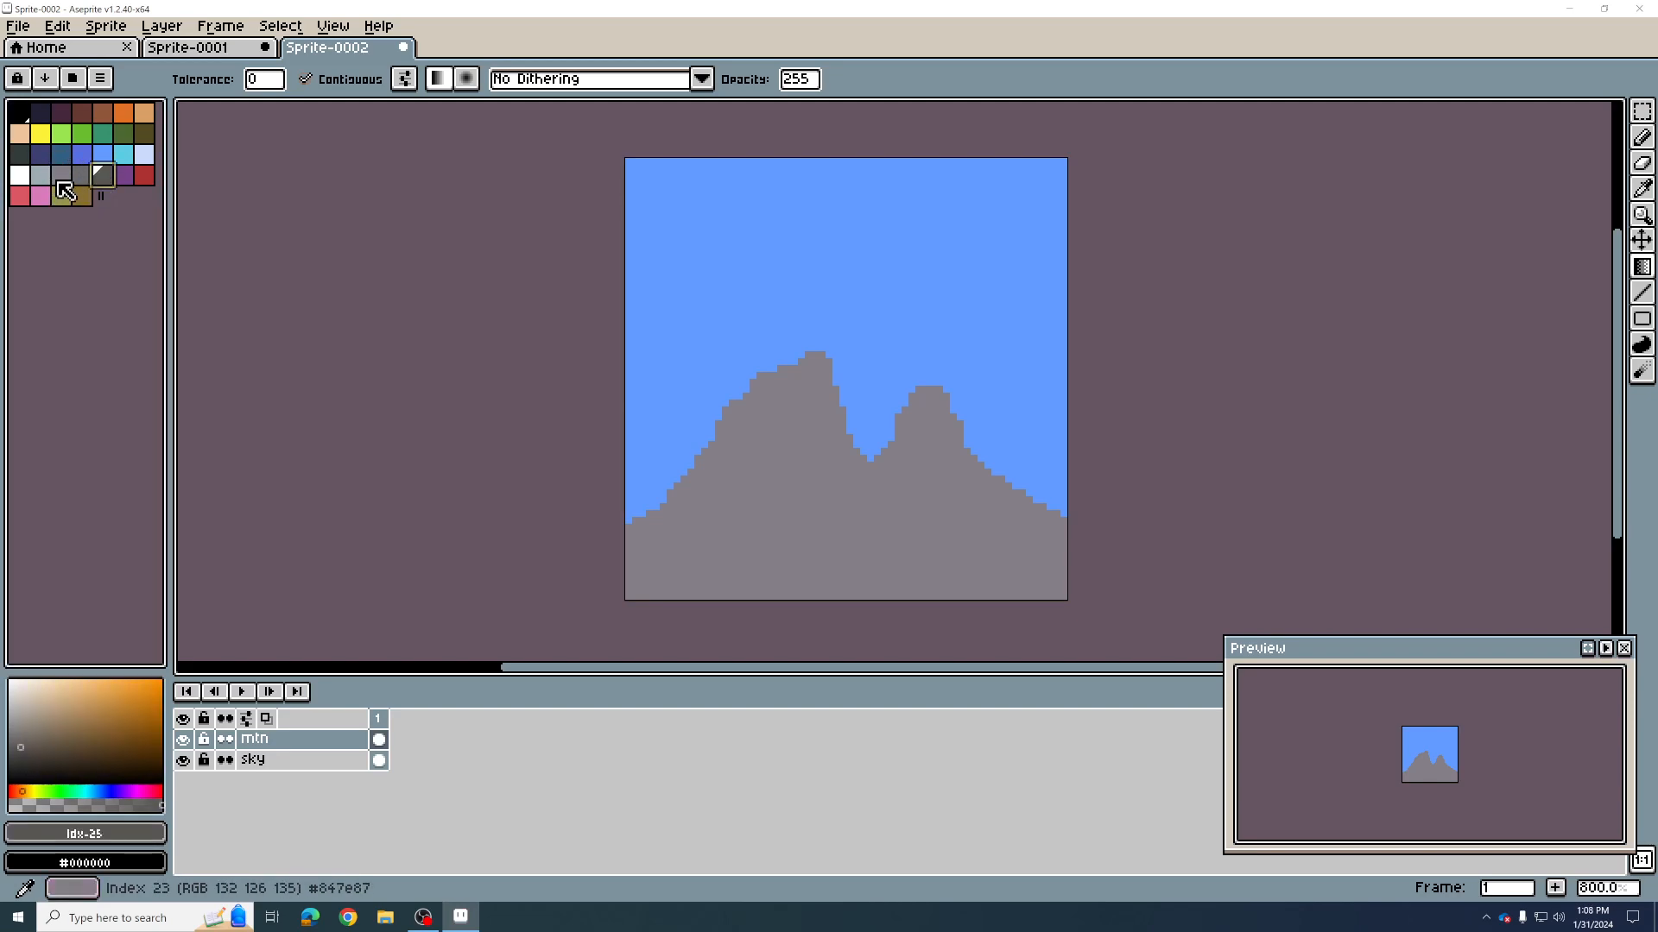
left_click(56, 177)
left_click(103, 154)
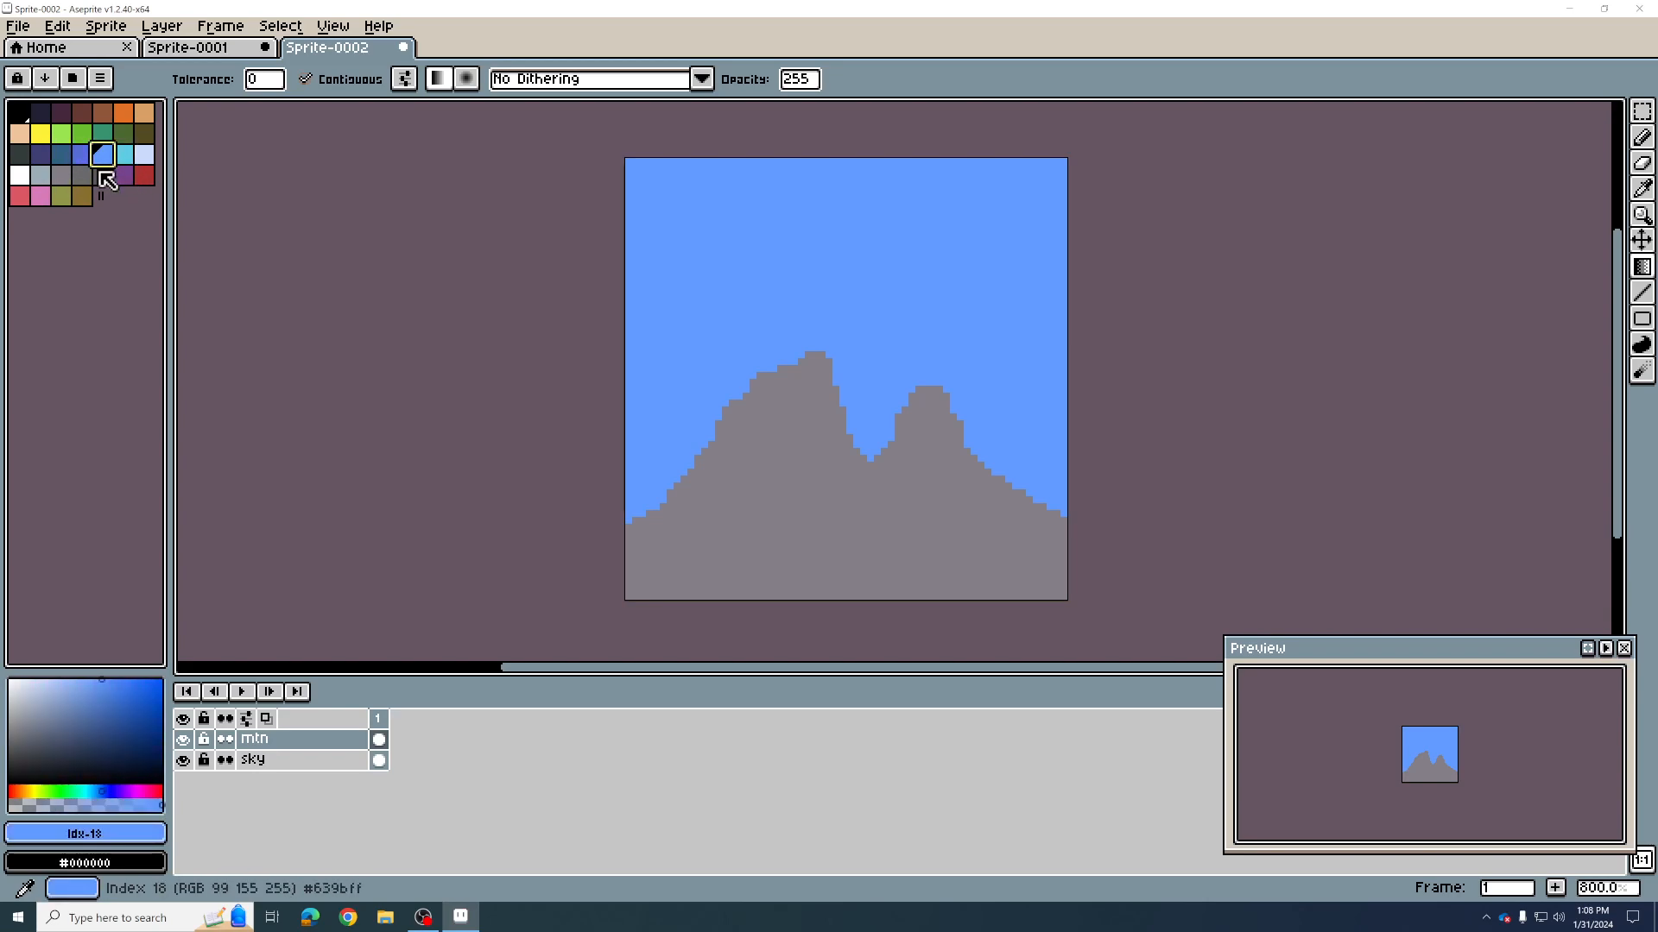
left_click(99, 179)
left_click(82, 176)
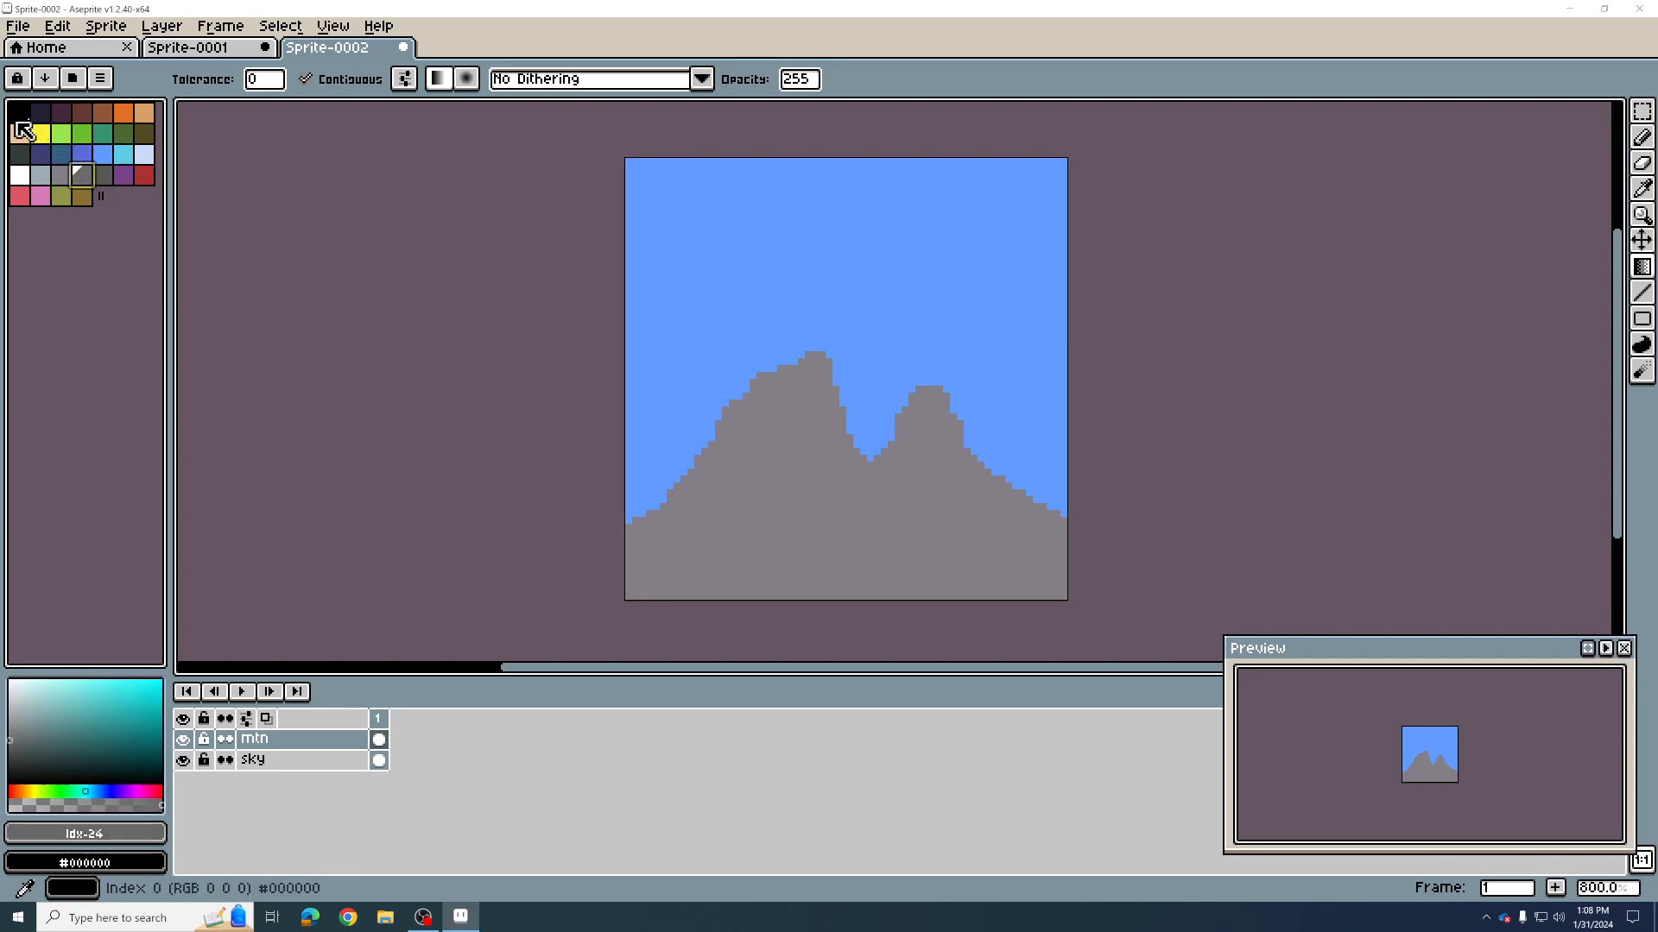
right_click(59, 136)
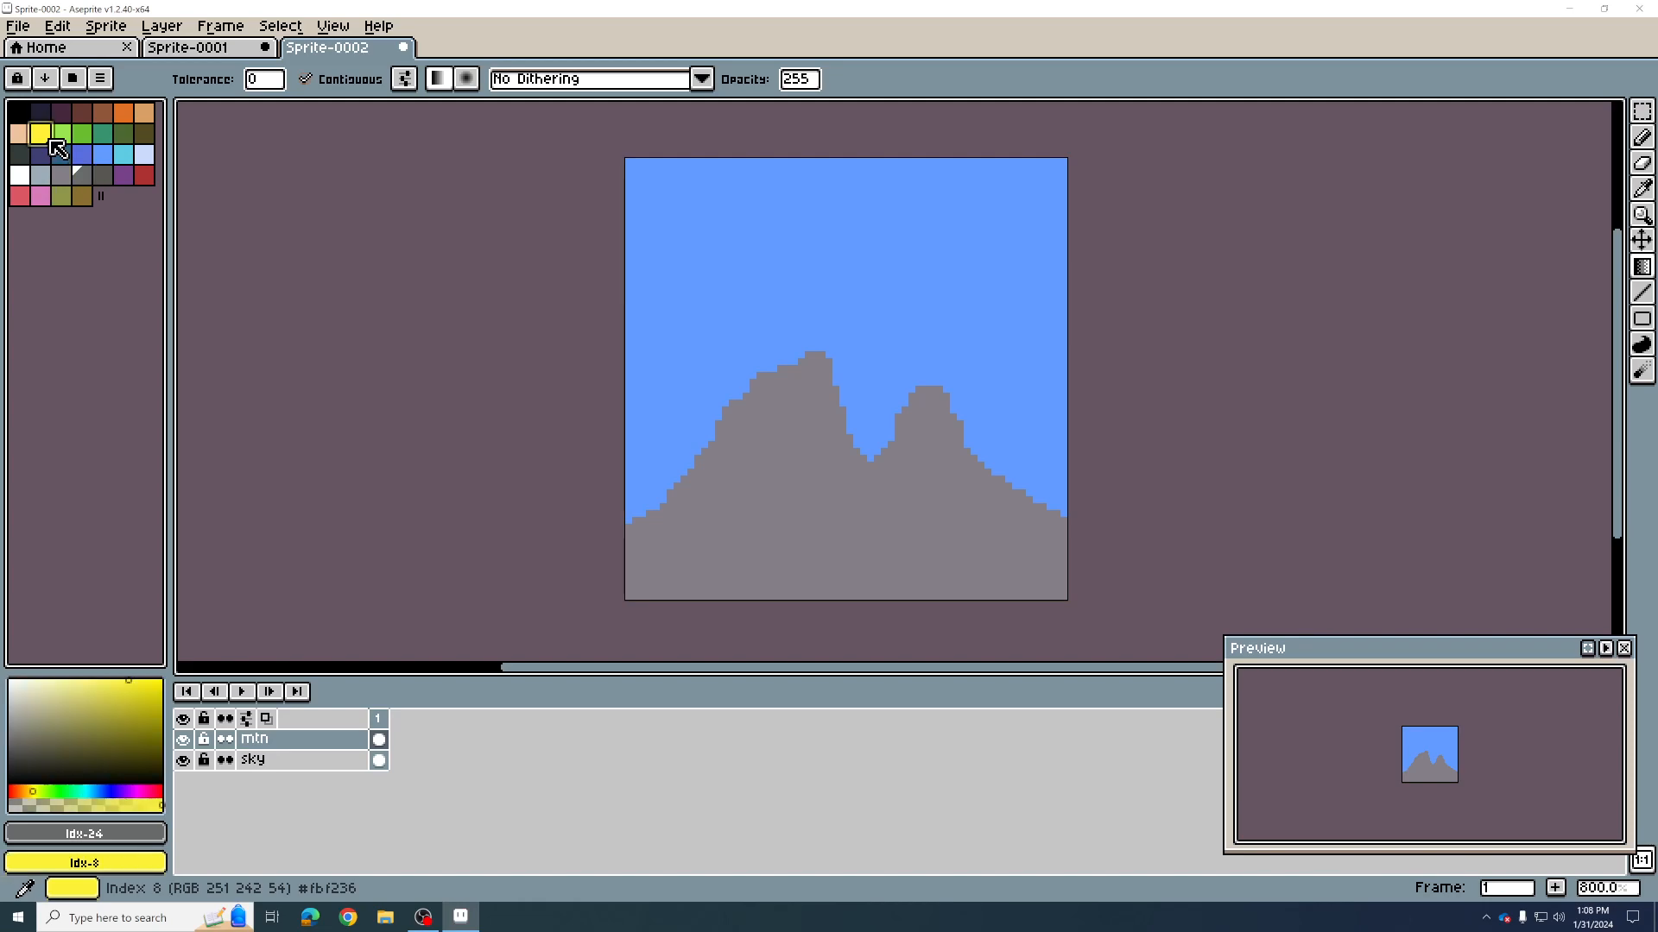
right_click(81, 134)
left_click(64, 136)
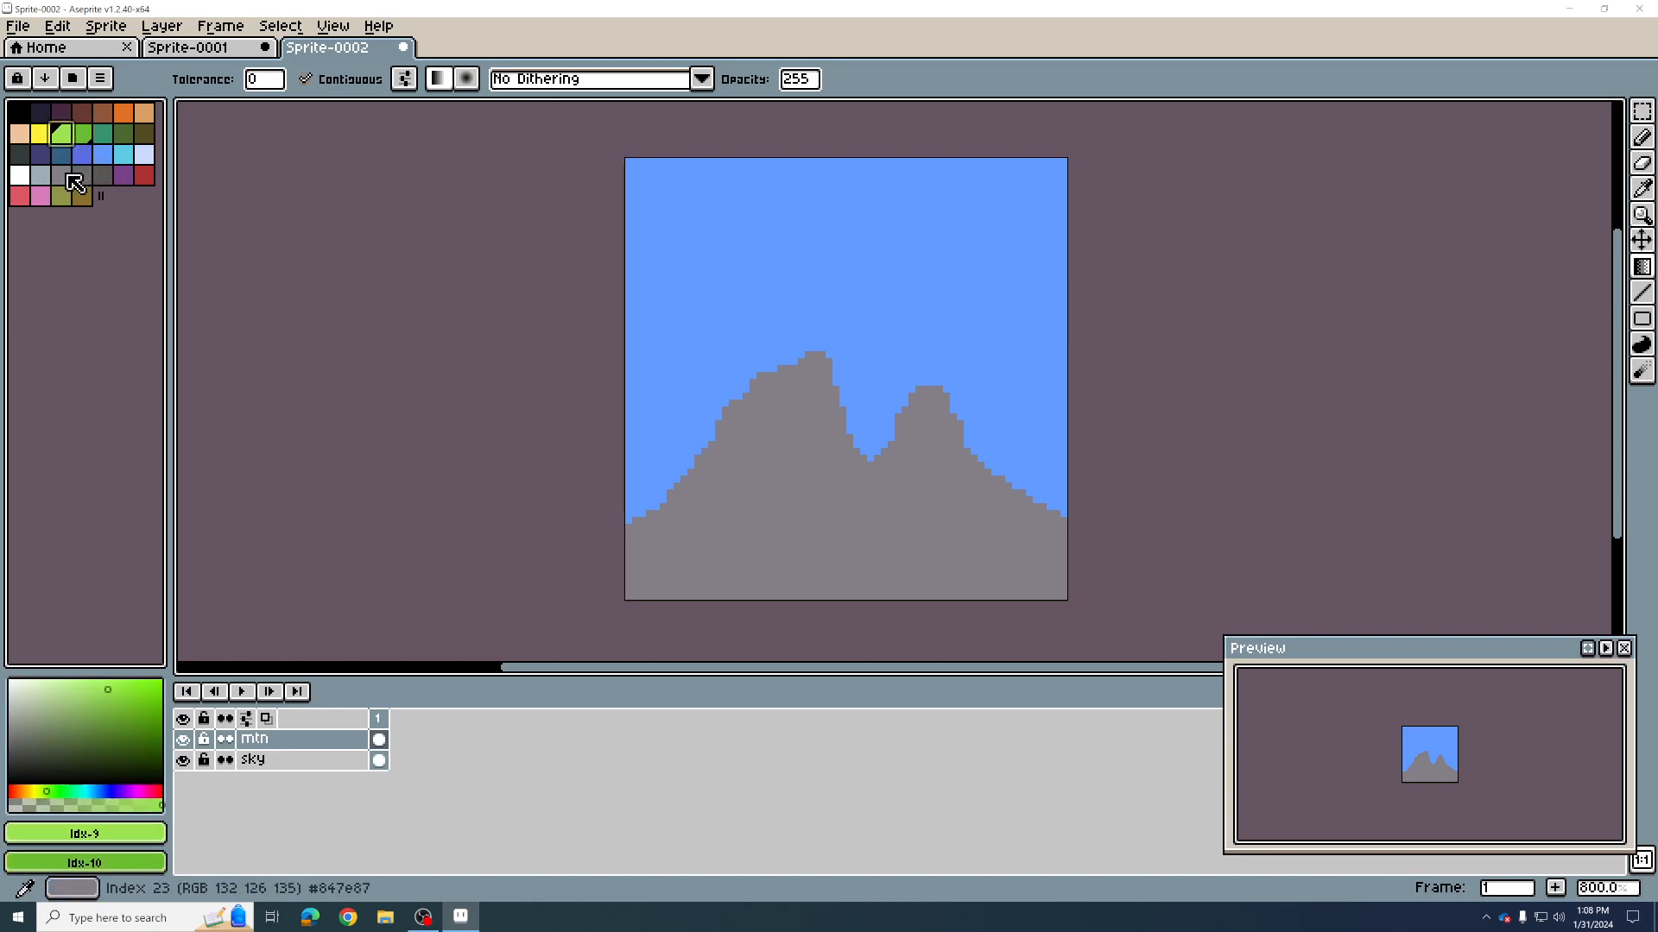
left_click(71, 178)
left_click(47, 199)
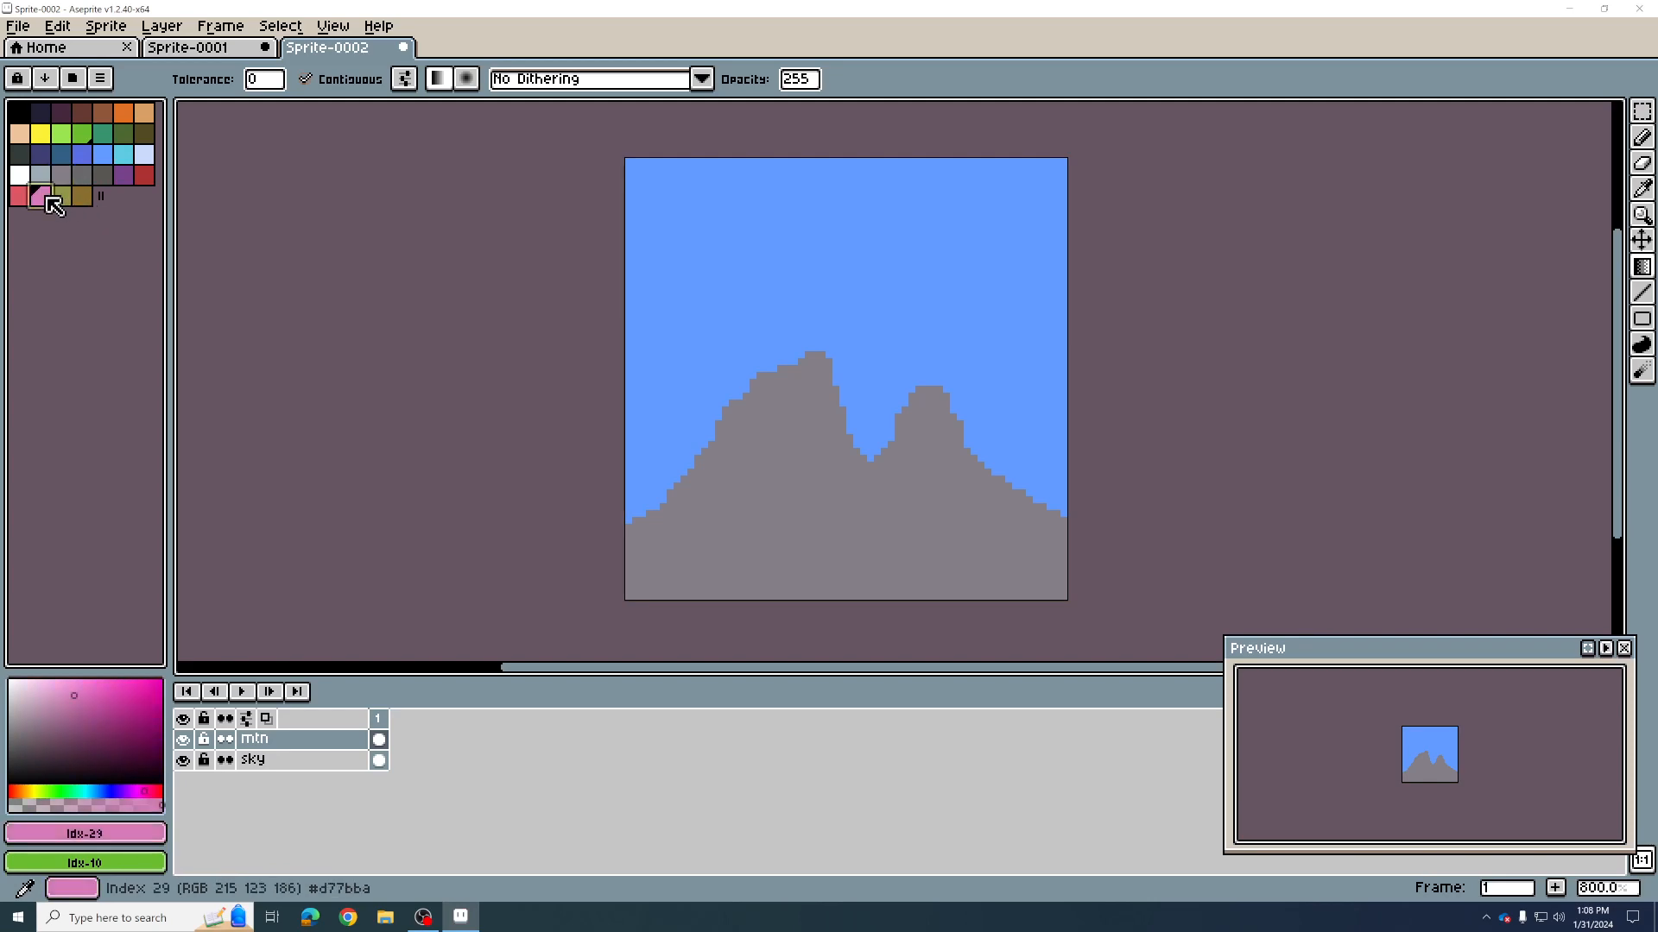
Step: Set the background to yellow at index 8 and the foreground to red at index 28, with the sky layer active
right_click(49, 136)
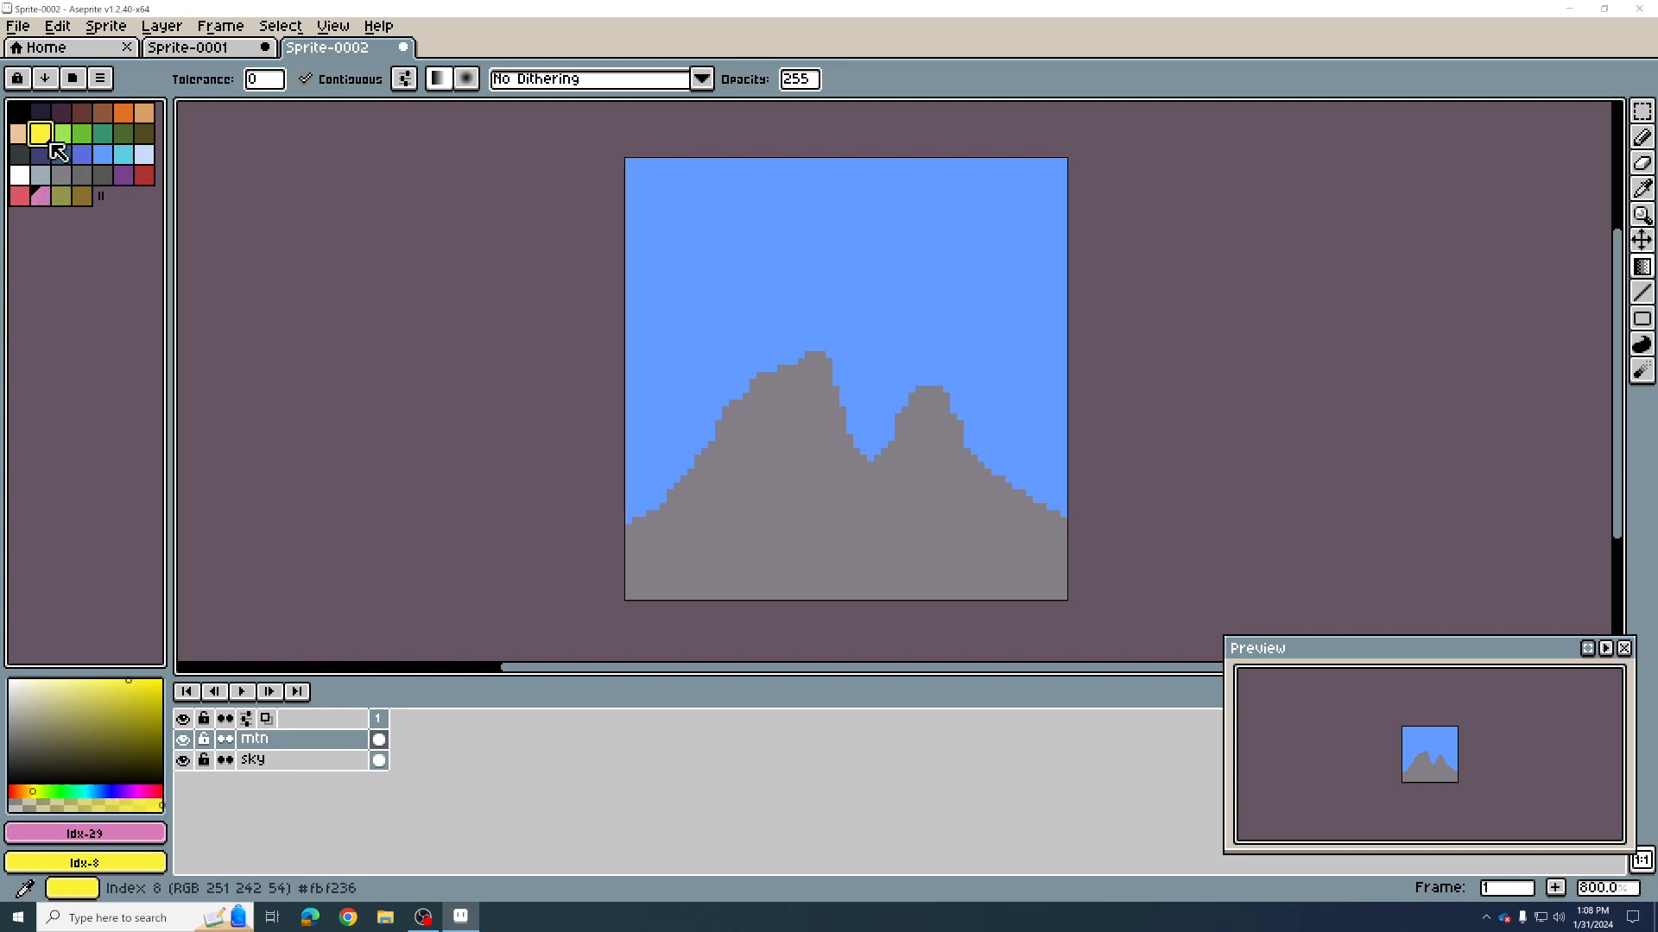
left_click(22, 196)
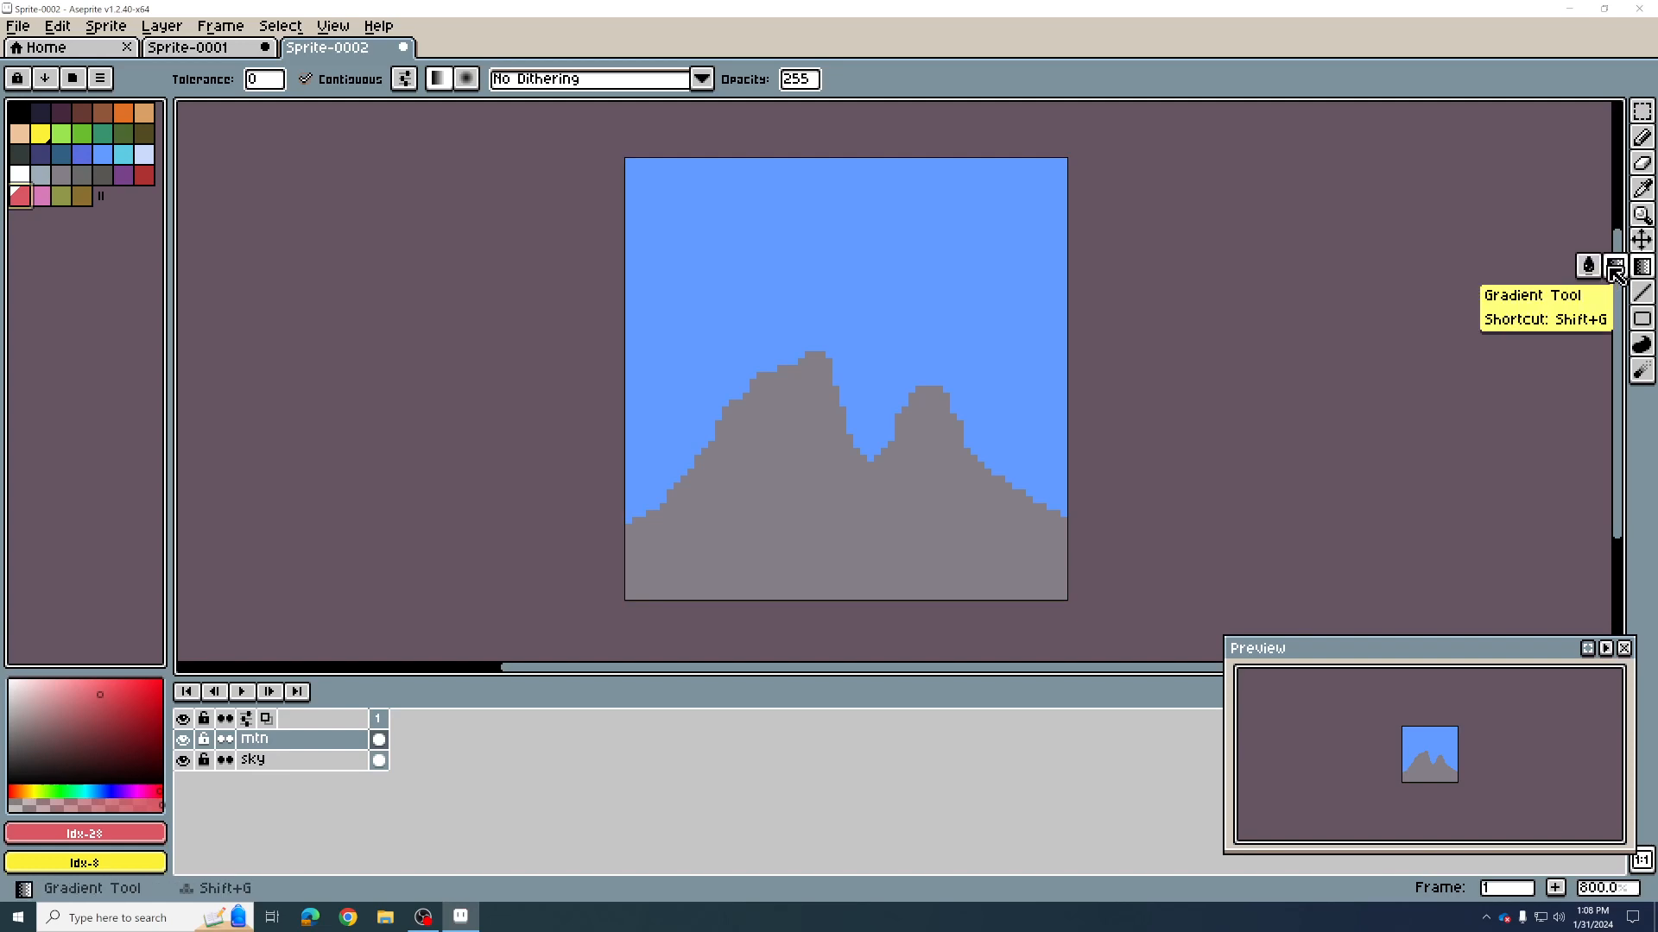
left_click(315, 759)
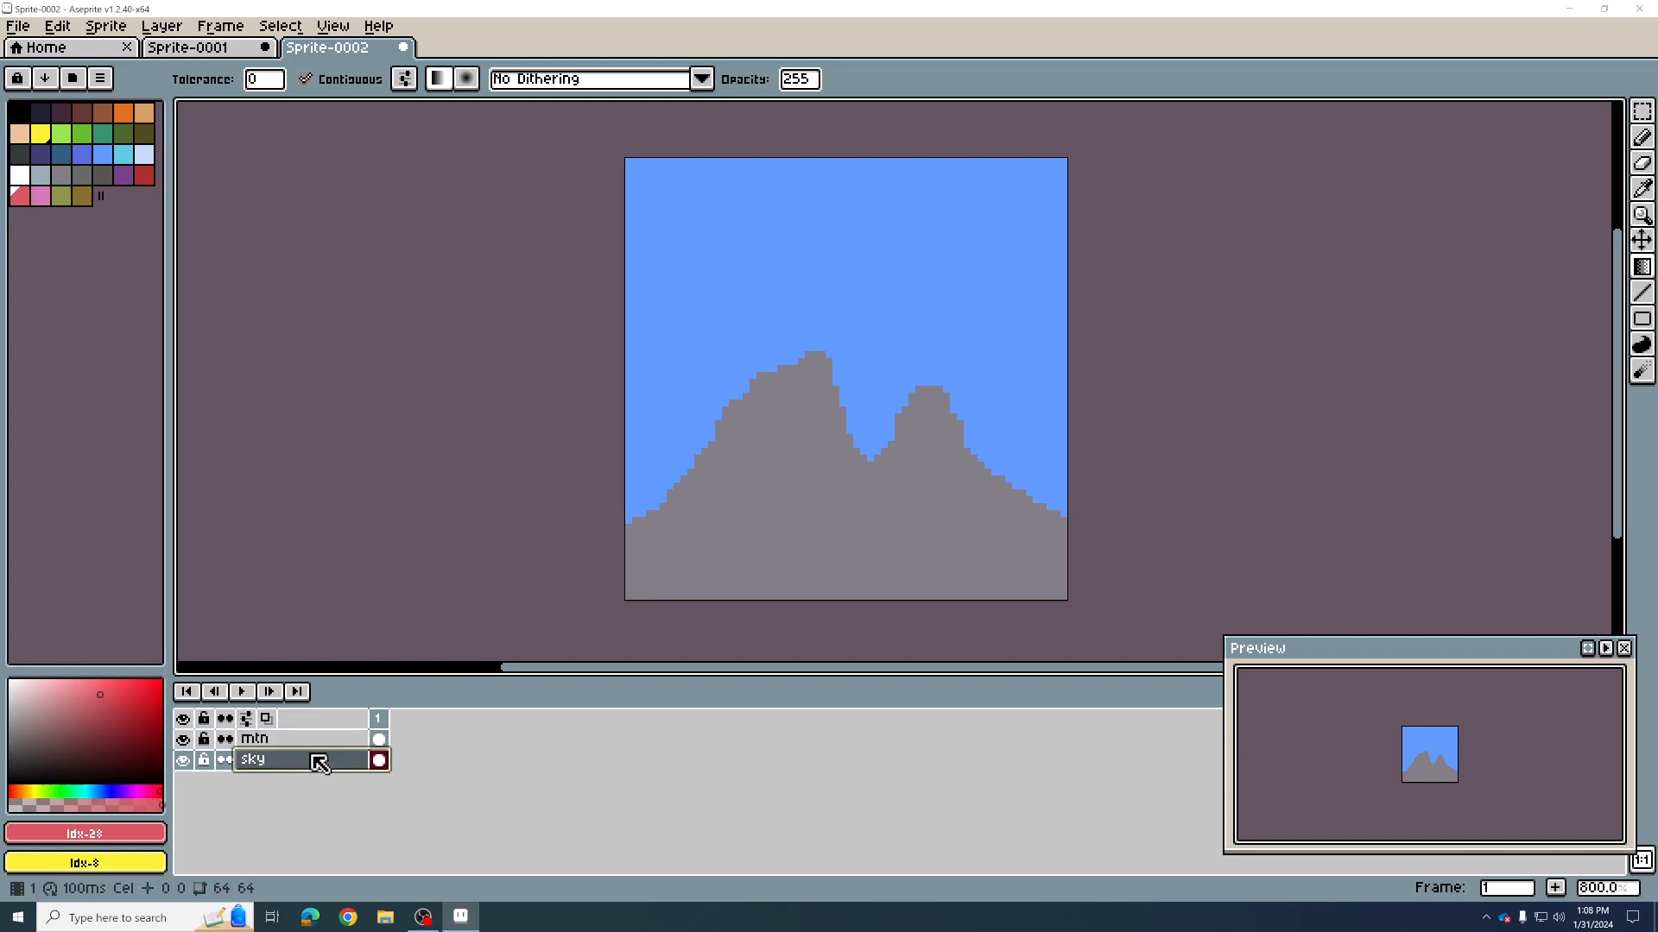
Step: Try red-to-yellow gradients on the sky layer in diagonal, horizontal and steep downward directions, undoing each one
left_click_drag(656, 182, 988, 389)
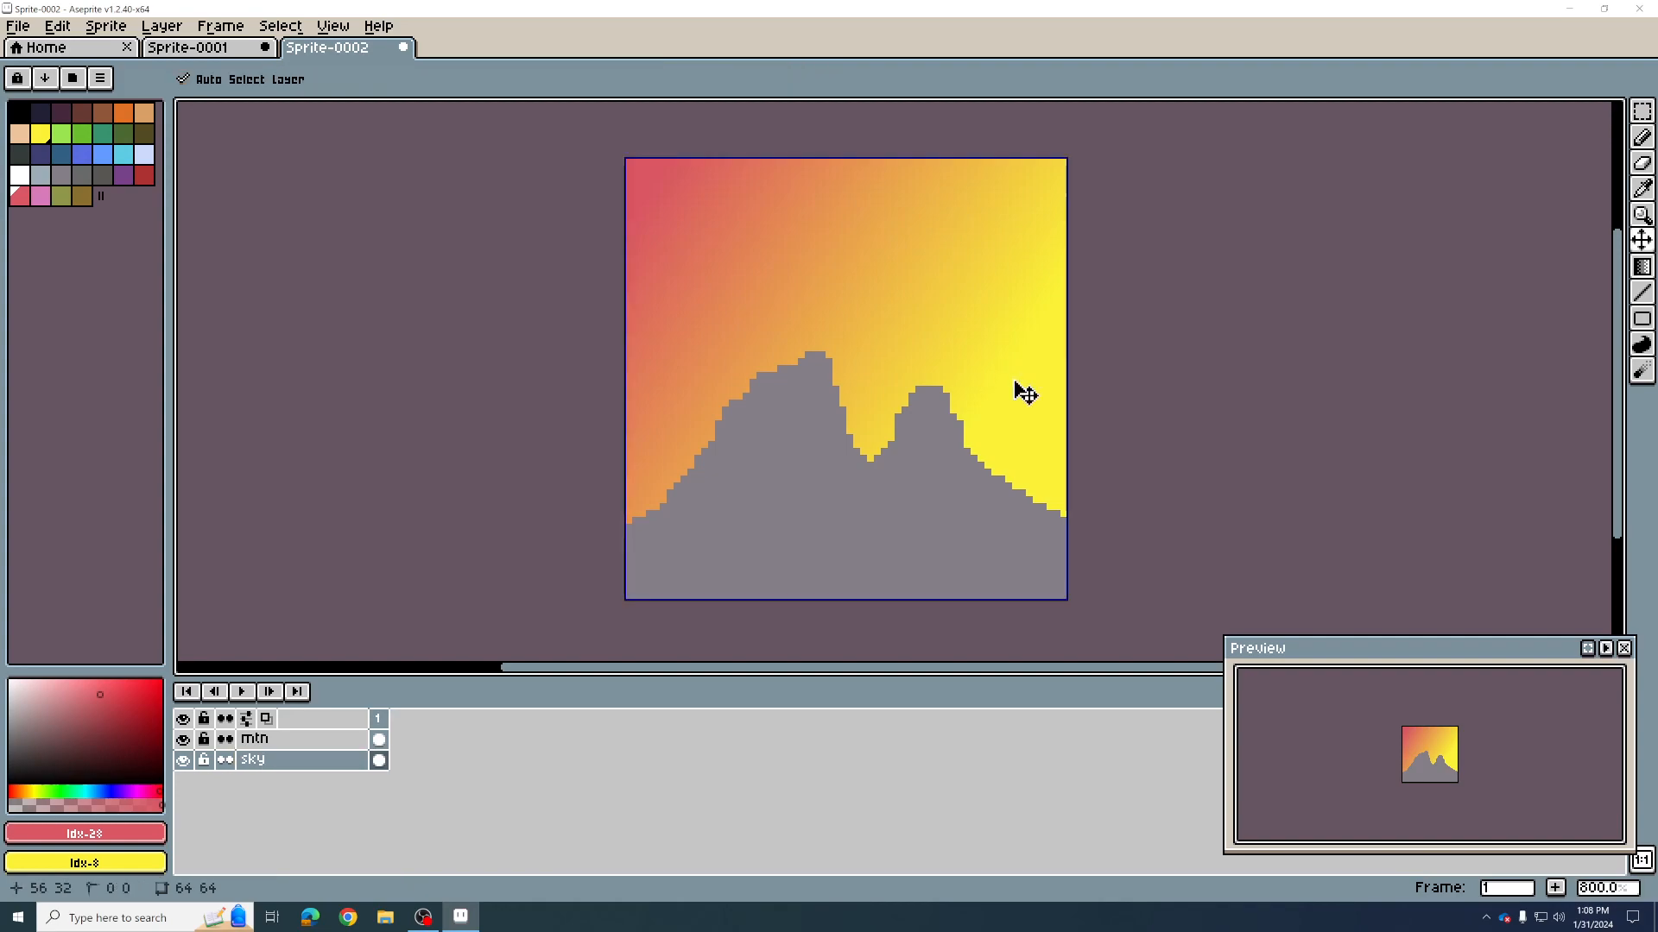
key("ctrl+z")
left_click_drag(640, 354, 991, 373)
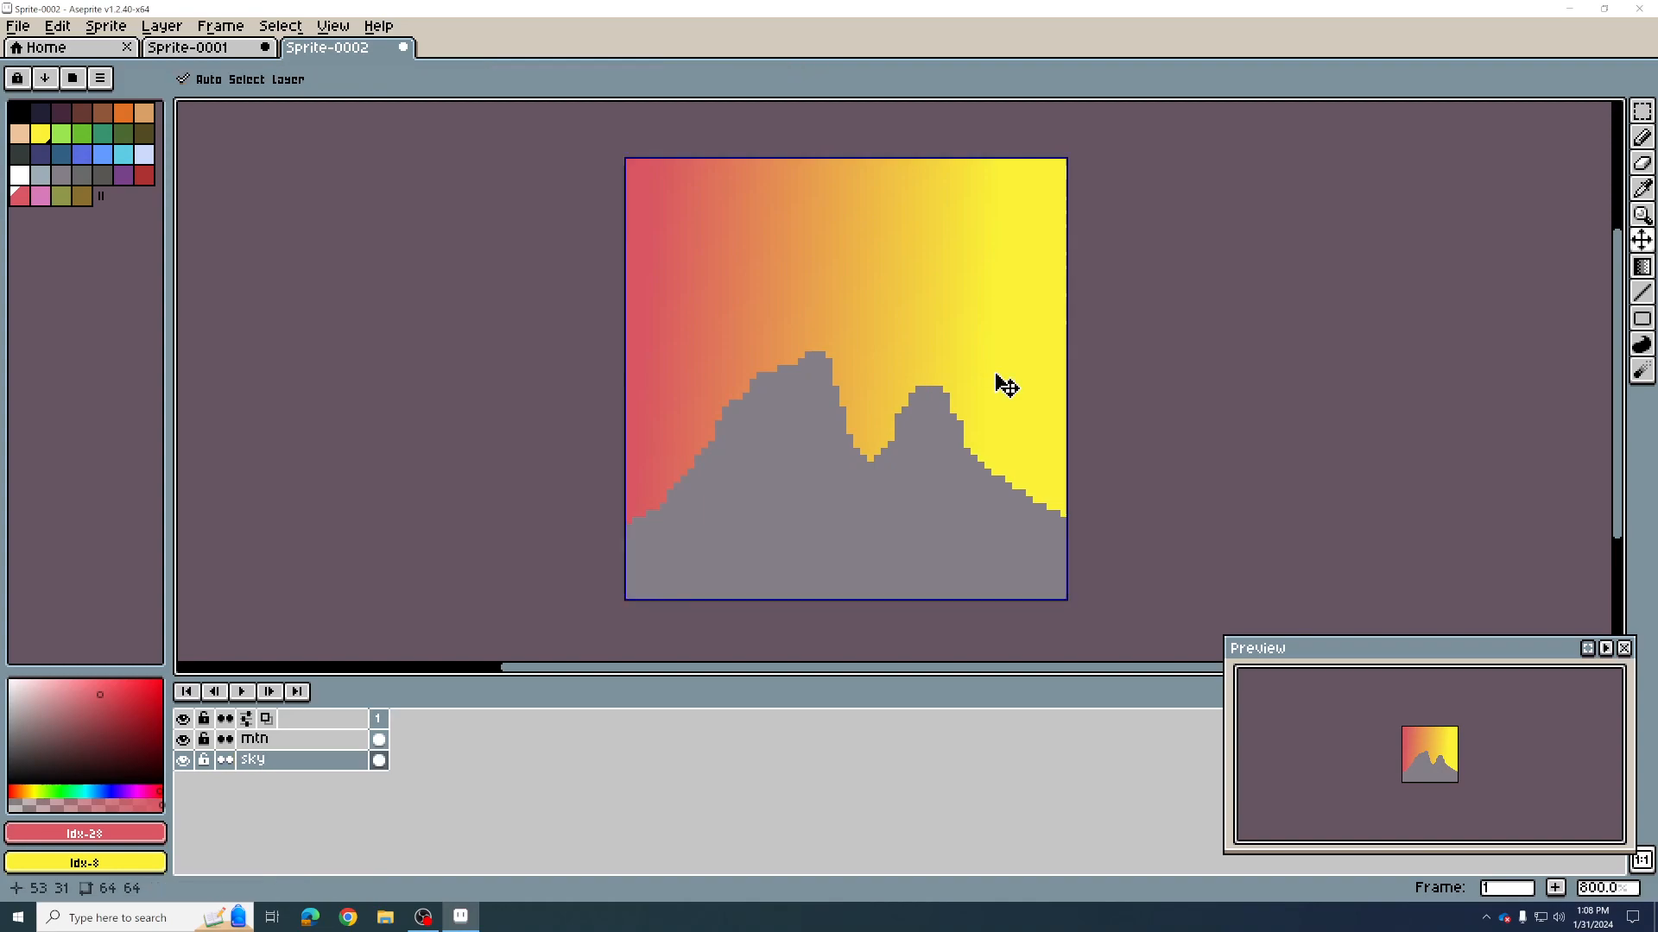
key("ctrl+z")
left_click_drag(777, 175, 877, 424)
key("ctrl+z")
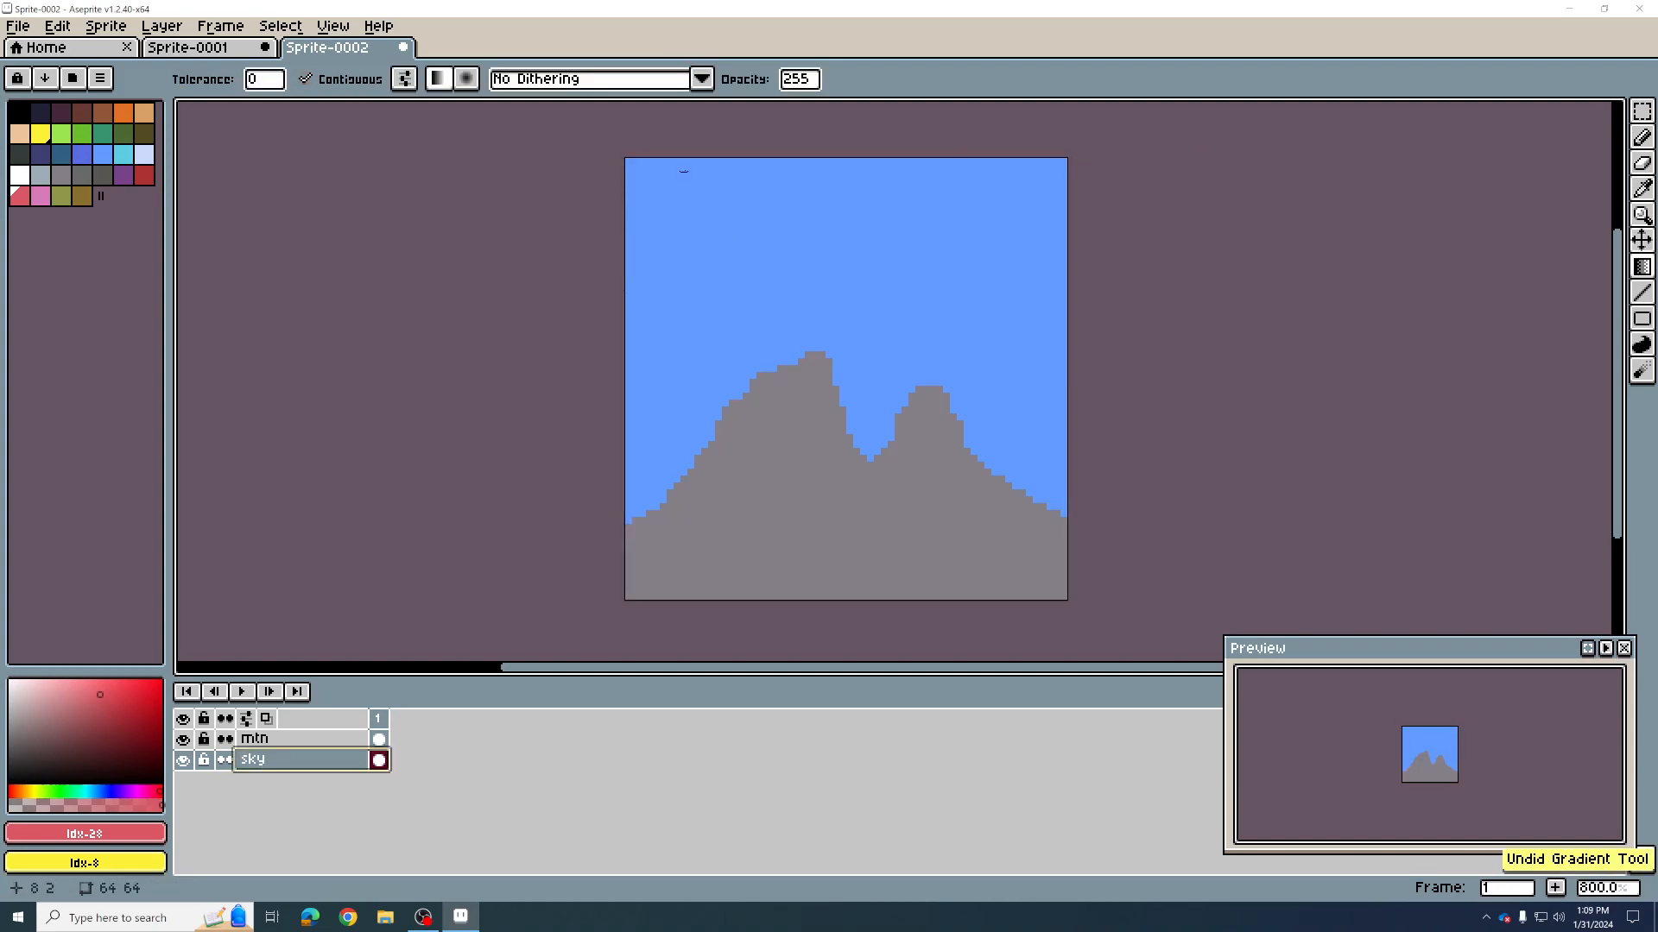
Step: Fill the sky layer with a diagonal gradient running from red at the upper left to yellow at the lower right
left_click_drag(800, 168, 1030, 451)
scroll(1450, 769, "down", 3)
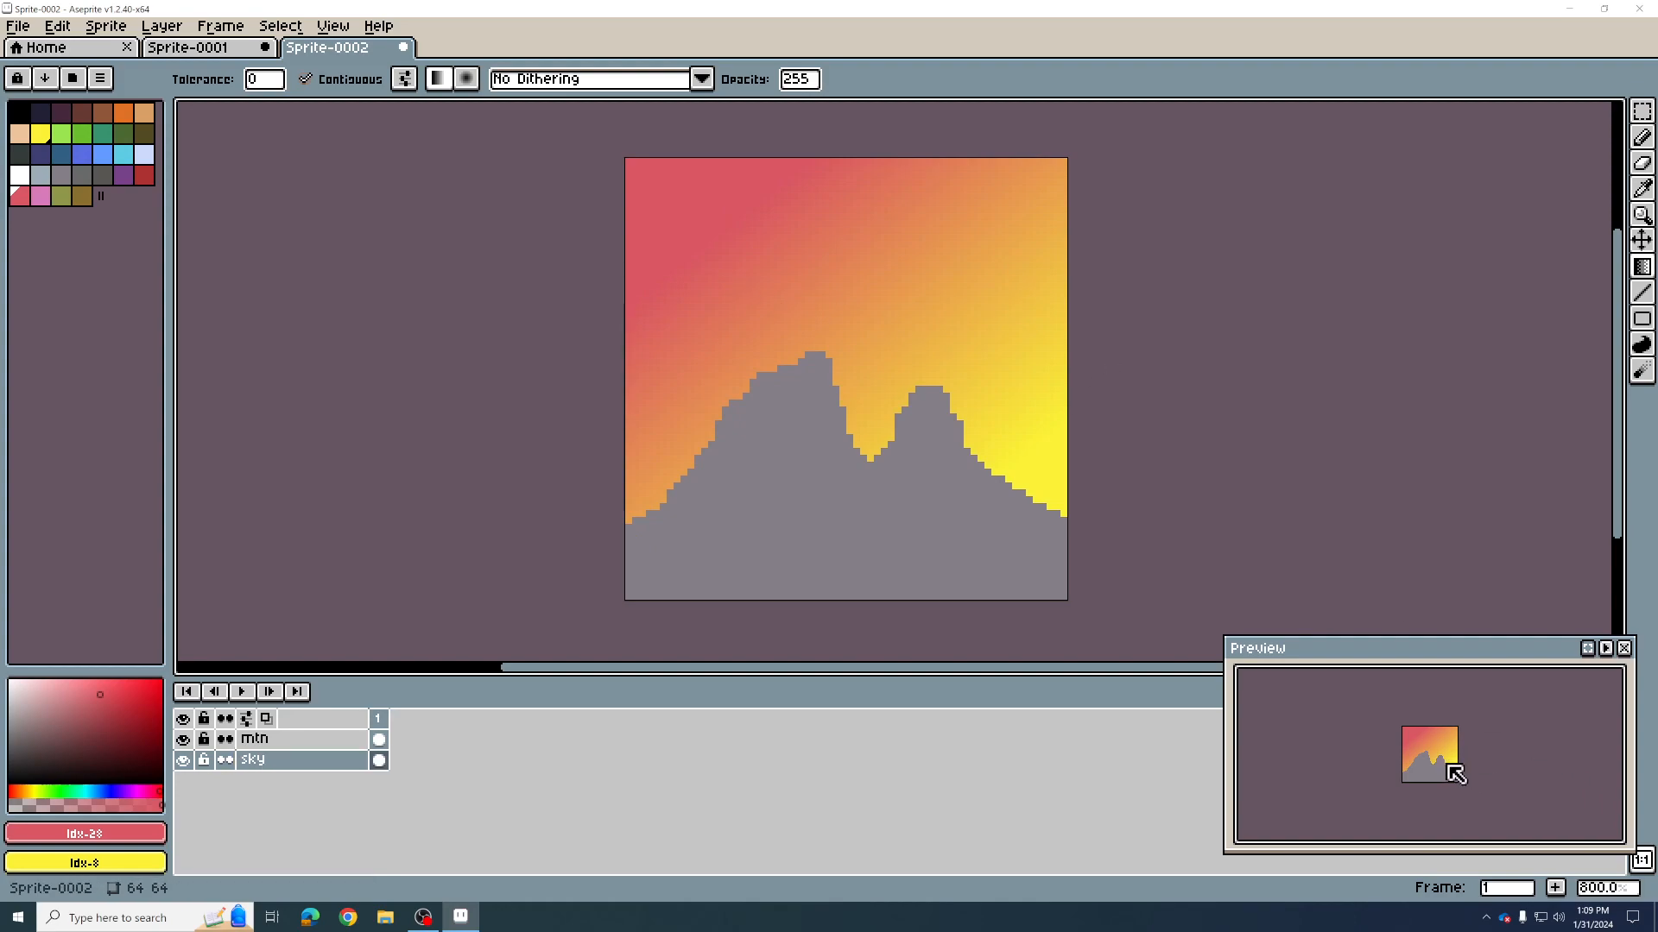
scroll(1436, 759, "up", 1)
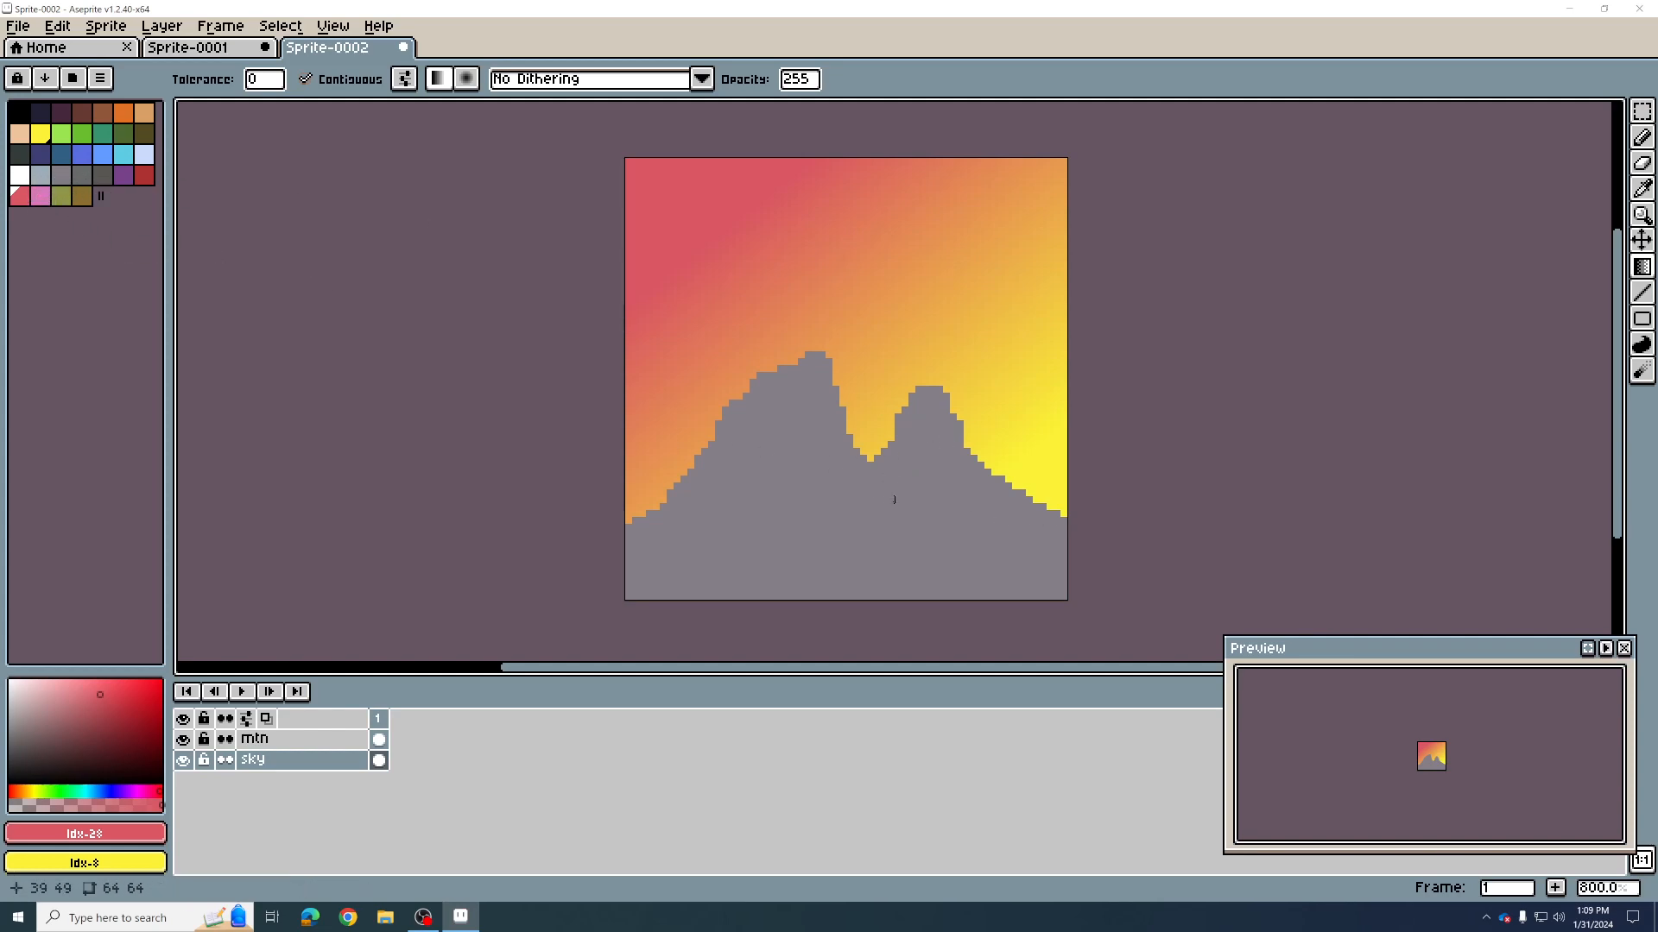
Step: Compare the palette's light, medium and dark gray shades as foreground color, finishing on index 24
left_click(90, 177)
left_click(98, 178)
left_click(67, 177)
left_click(46, 176)
left_click(64, 177)
left_click(78, 177)
left_click(104, 175)
left_click(69, 177)
left_click(47, 177)
left_click(64, 177)
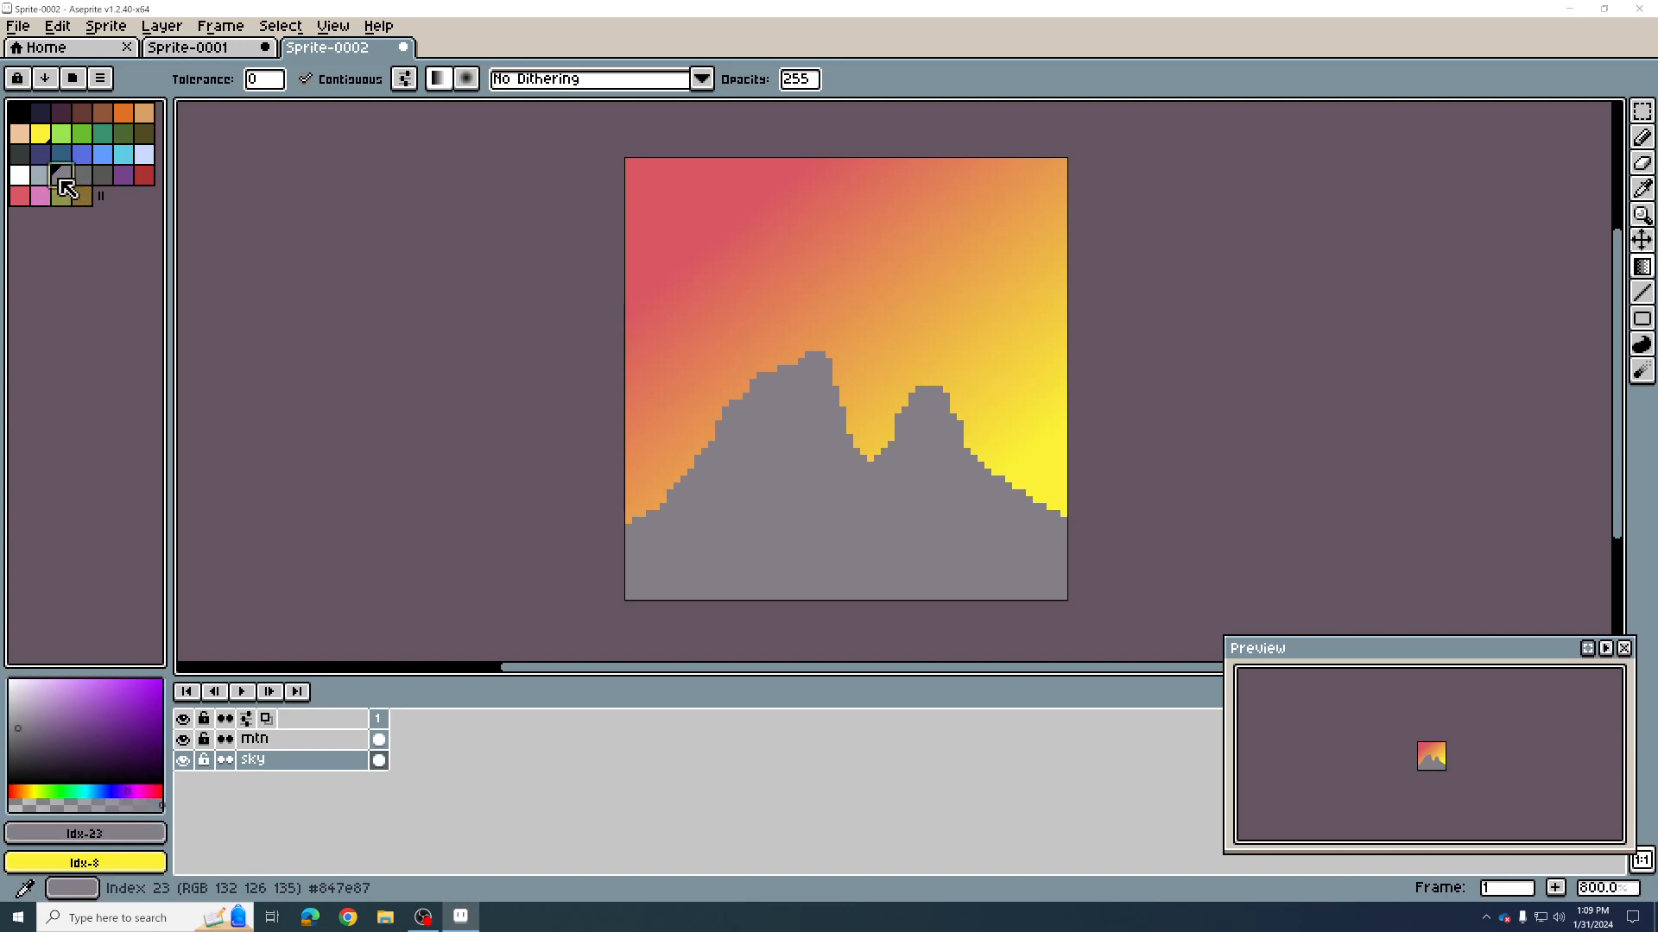
left_click(44, 178)
left_click(62, 179)
left_click(79, 177)
left_click(63, 175)
left_click(76, 177)
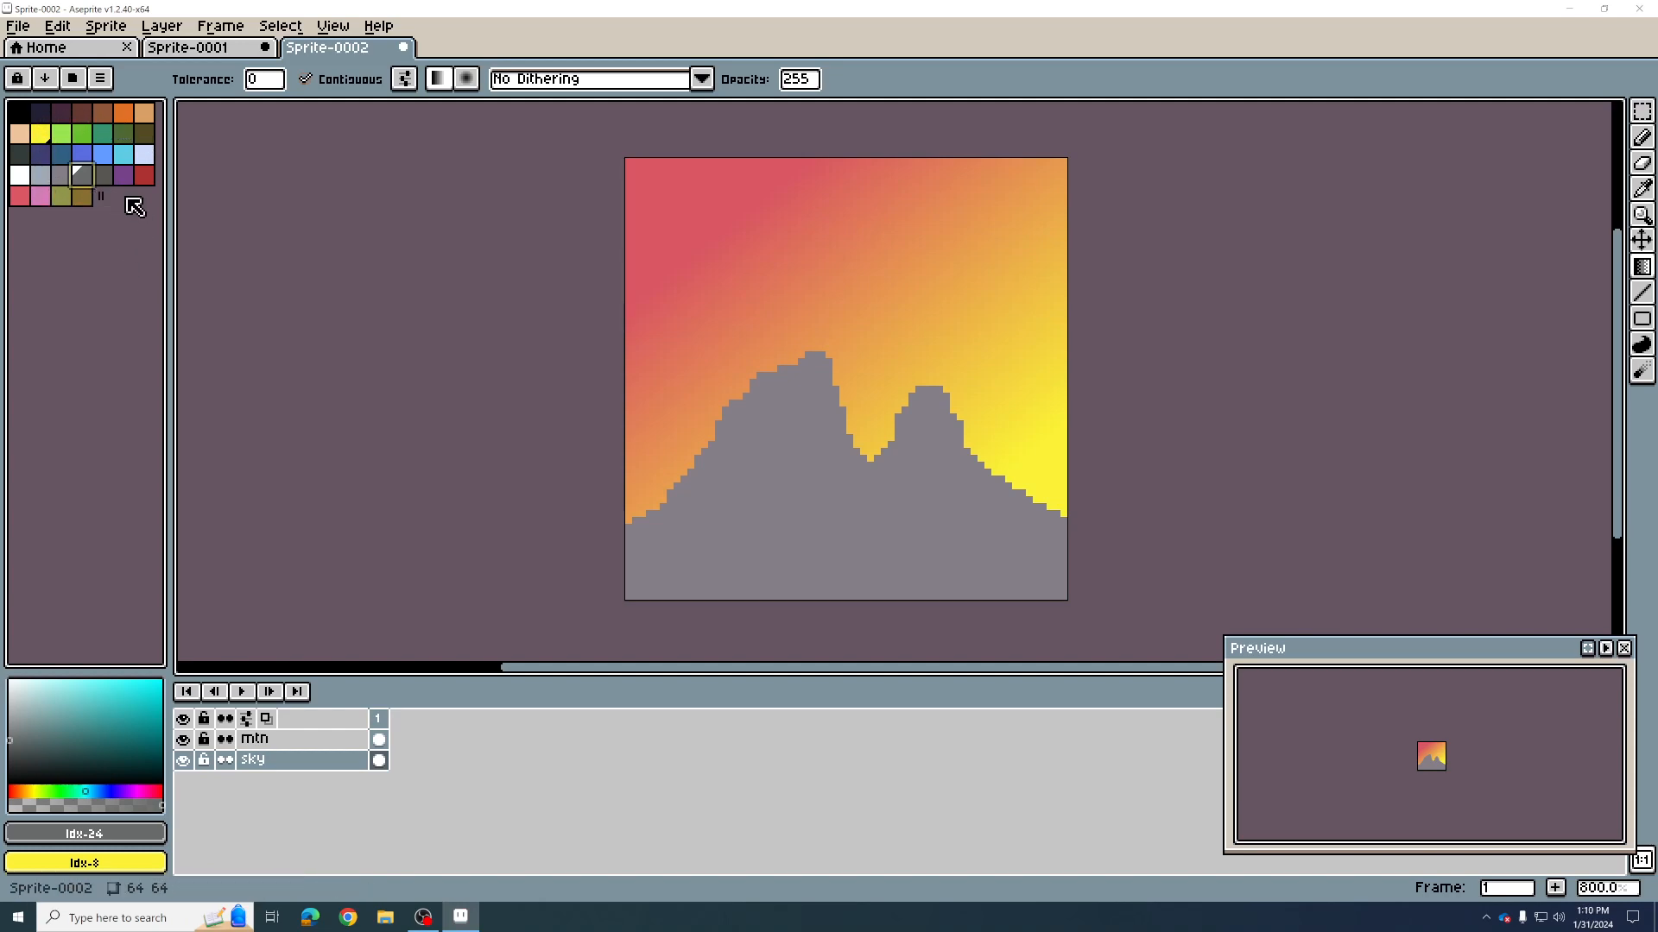
Step: Browse the palette presets and load the Google UI palette
left_click(75, 81)
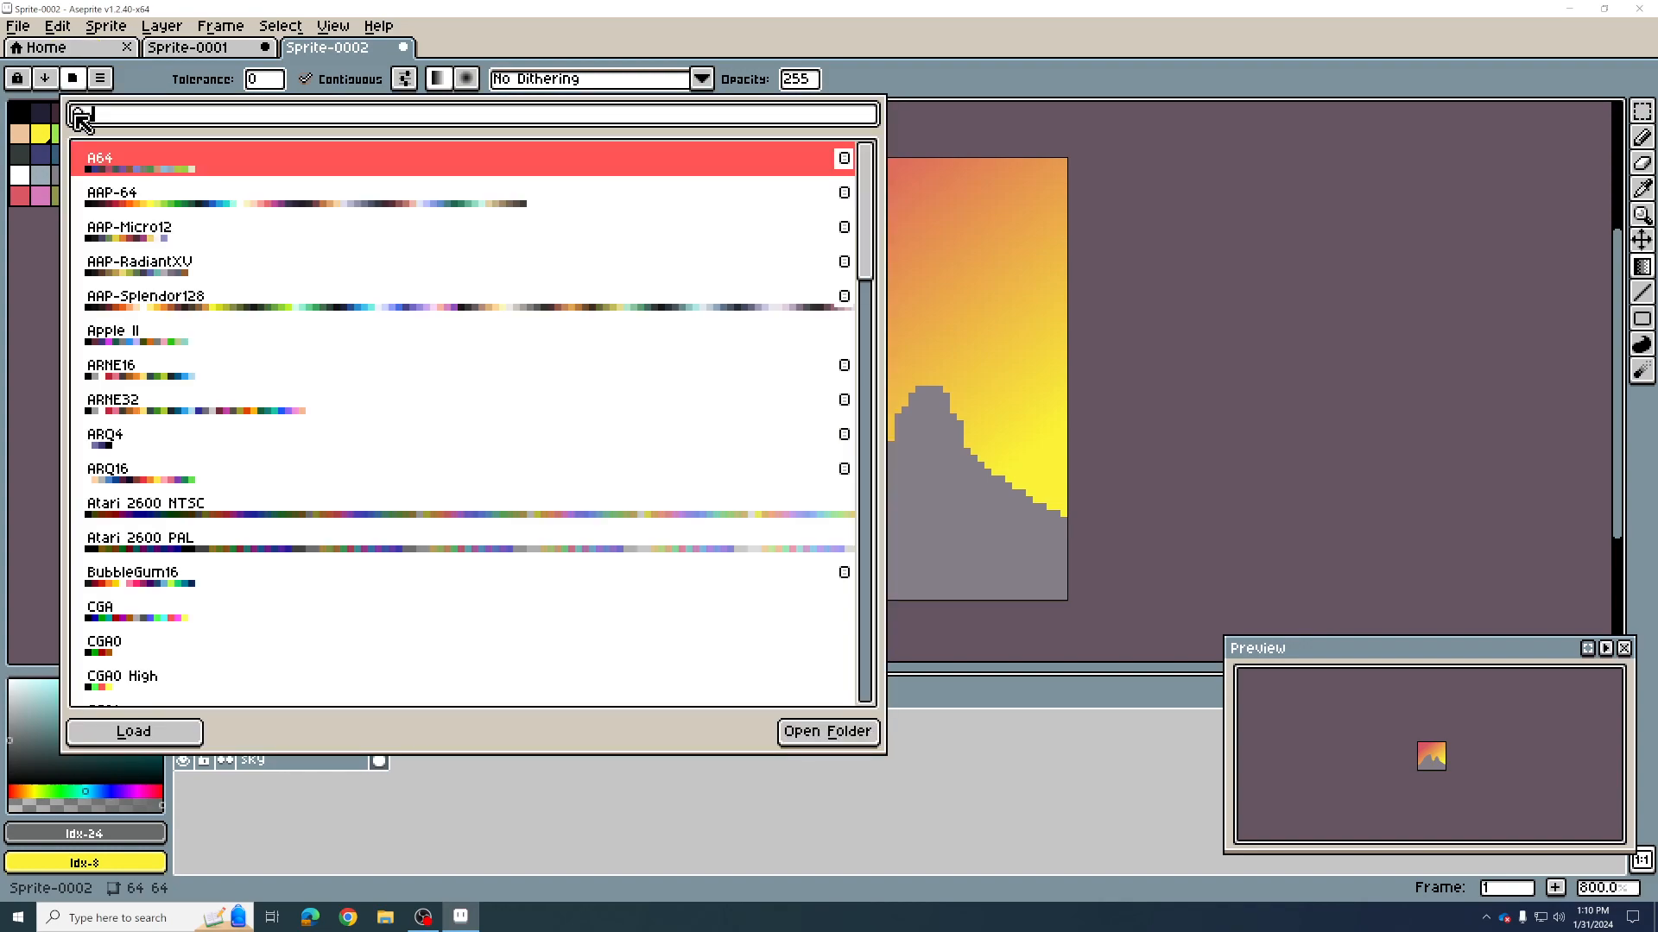
left_click(76, 83)
left_click(76, 83)
scroll(470, 337, "down", 2)
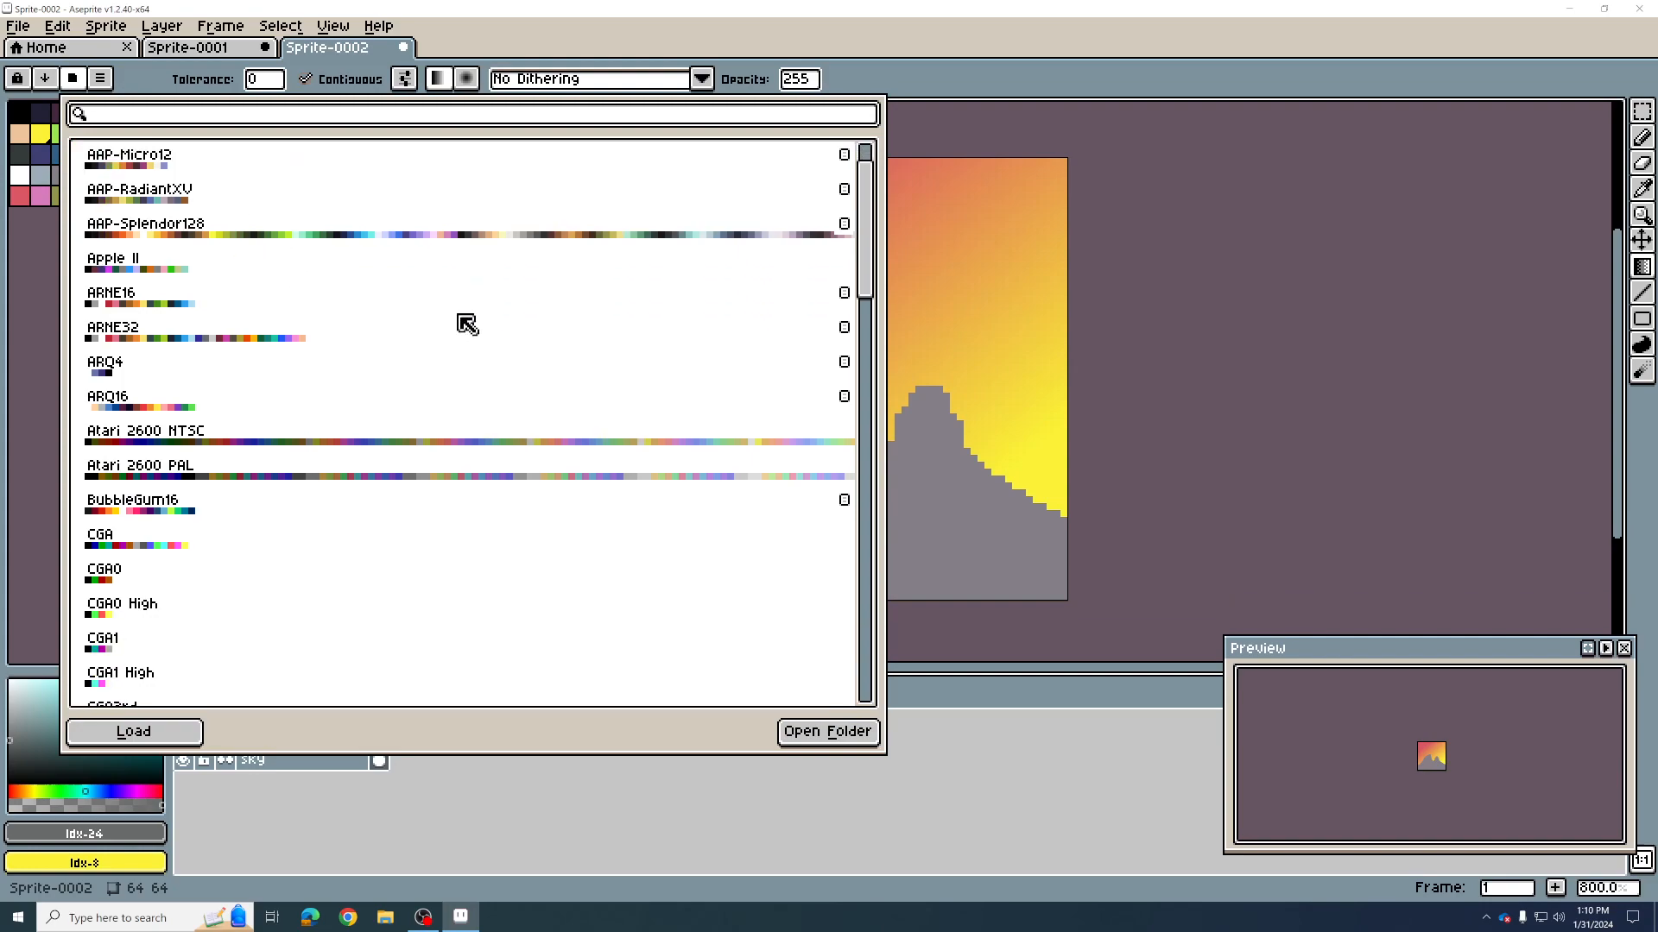
scroll(455, 310, "down", 7)
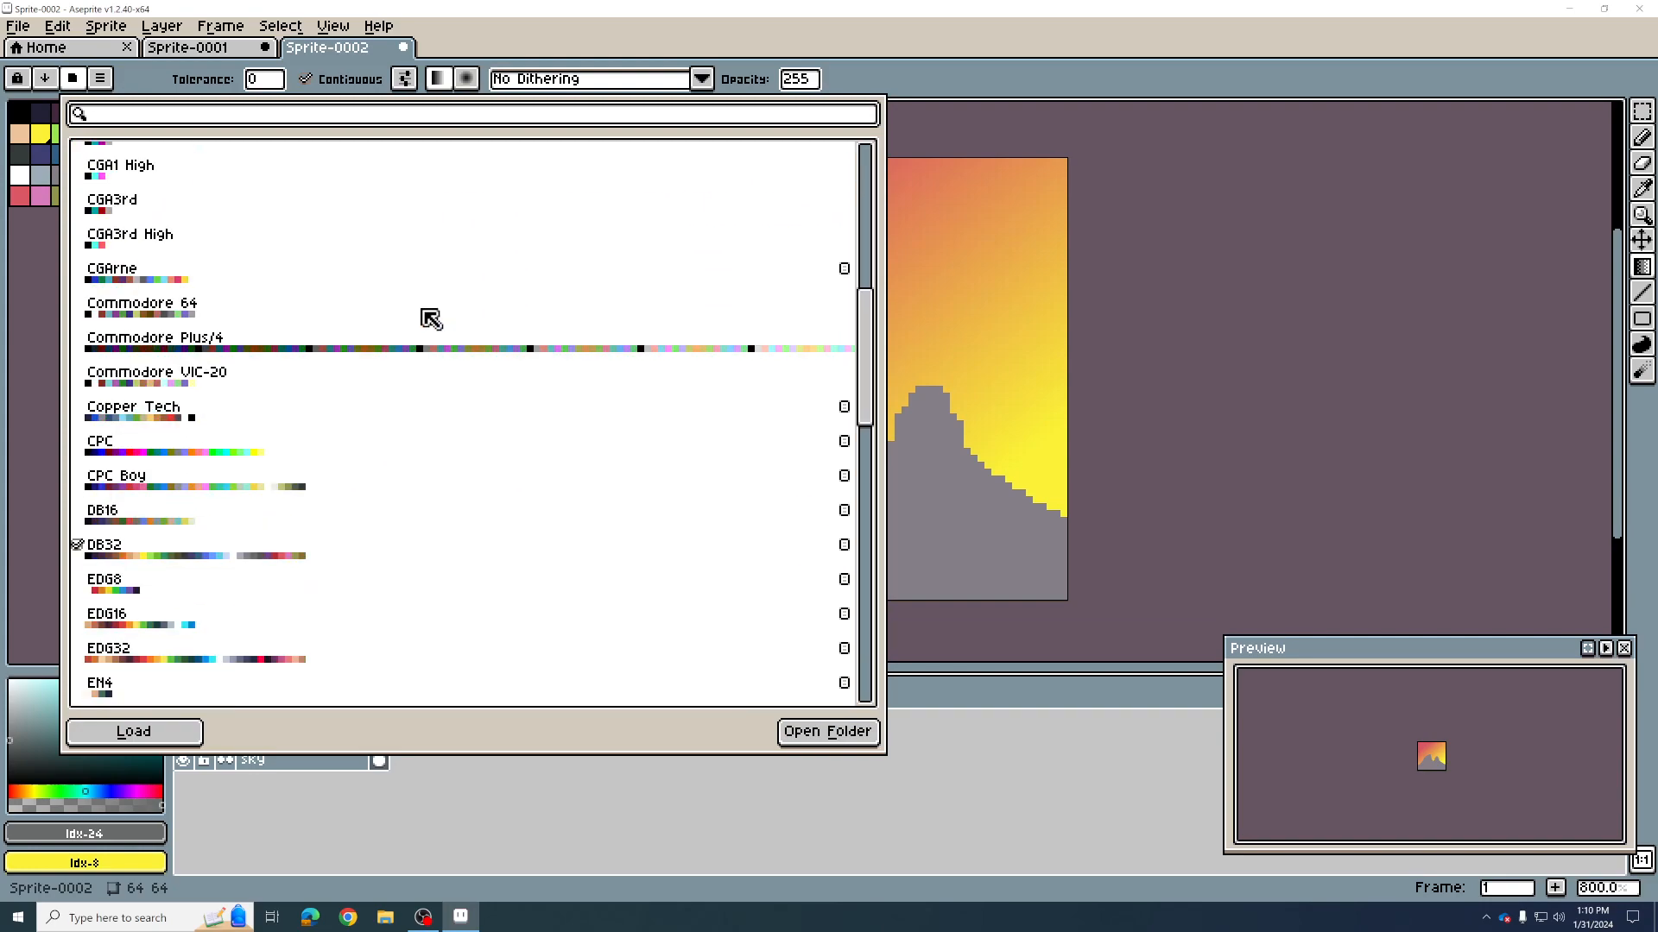
scroll(430, 318, "down", 2)
scroll(448, 296, "down", 1)
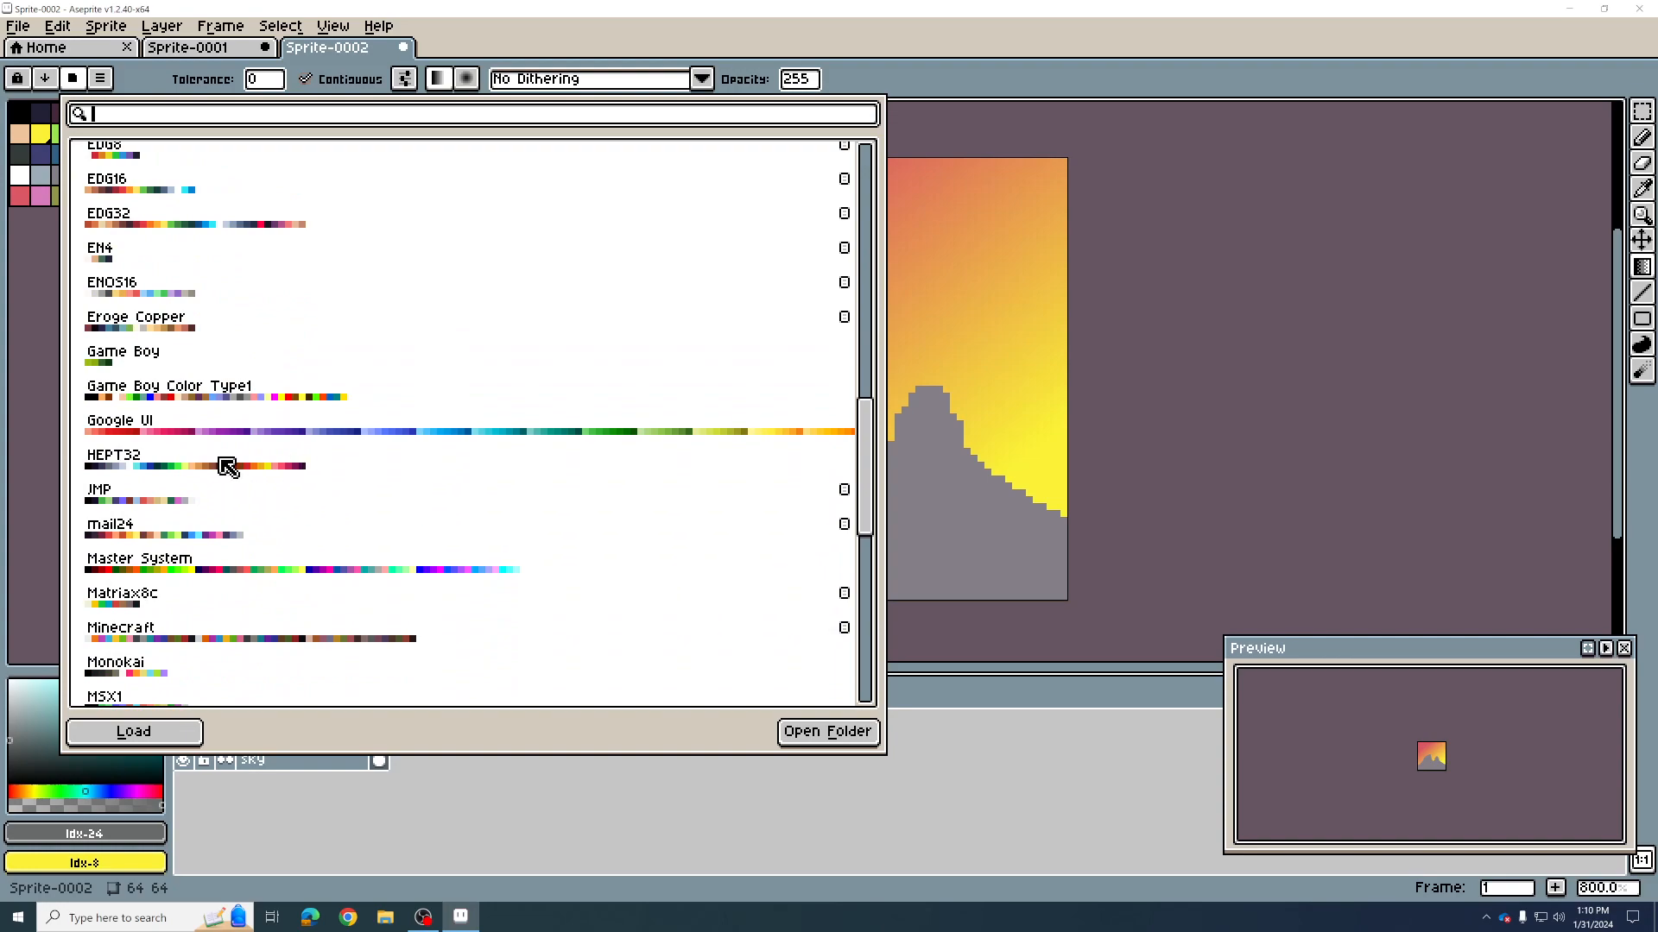
left_click(169, 432)
left_click(266, 431)
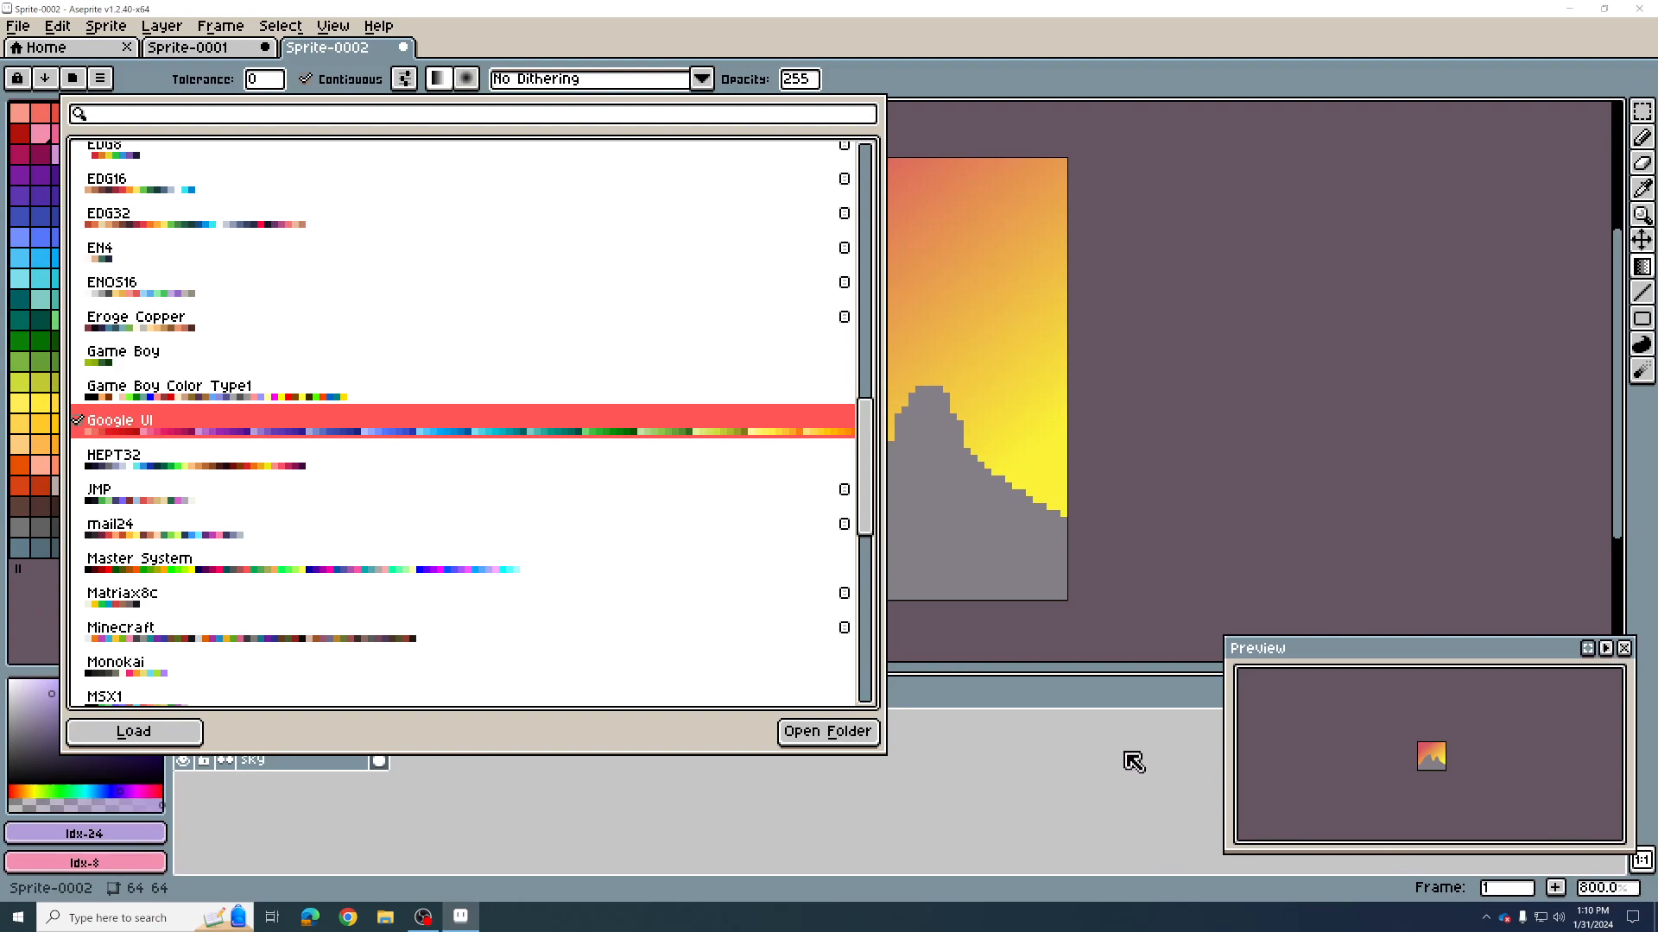
left_click(1132, 763)
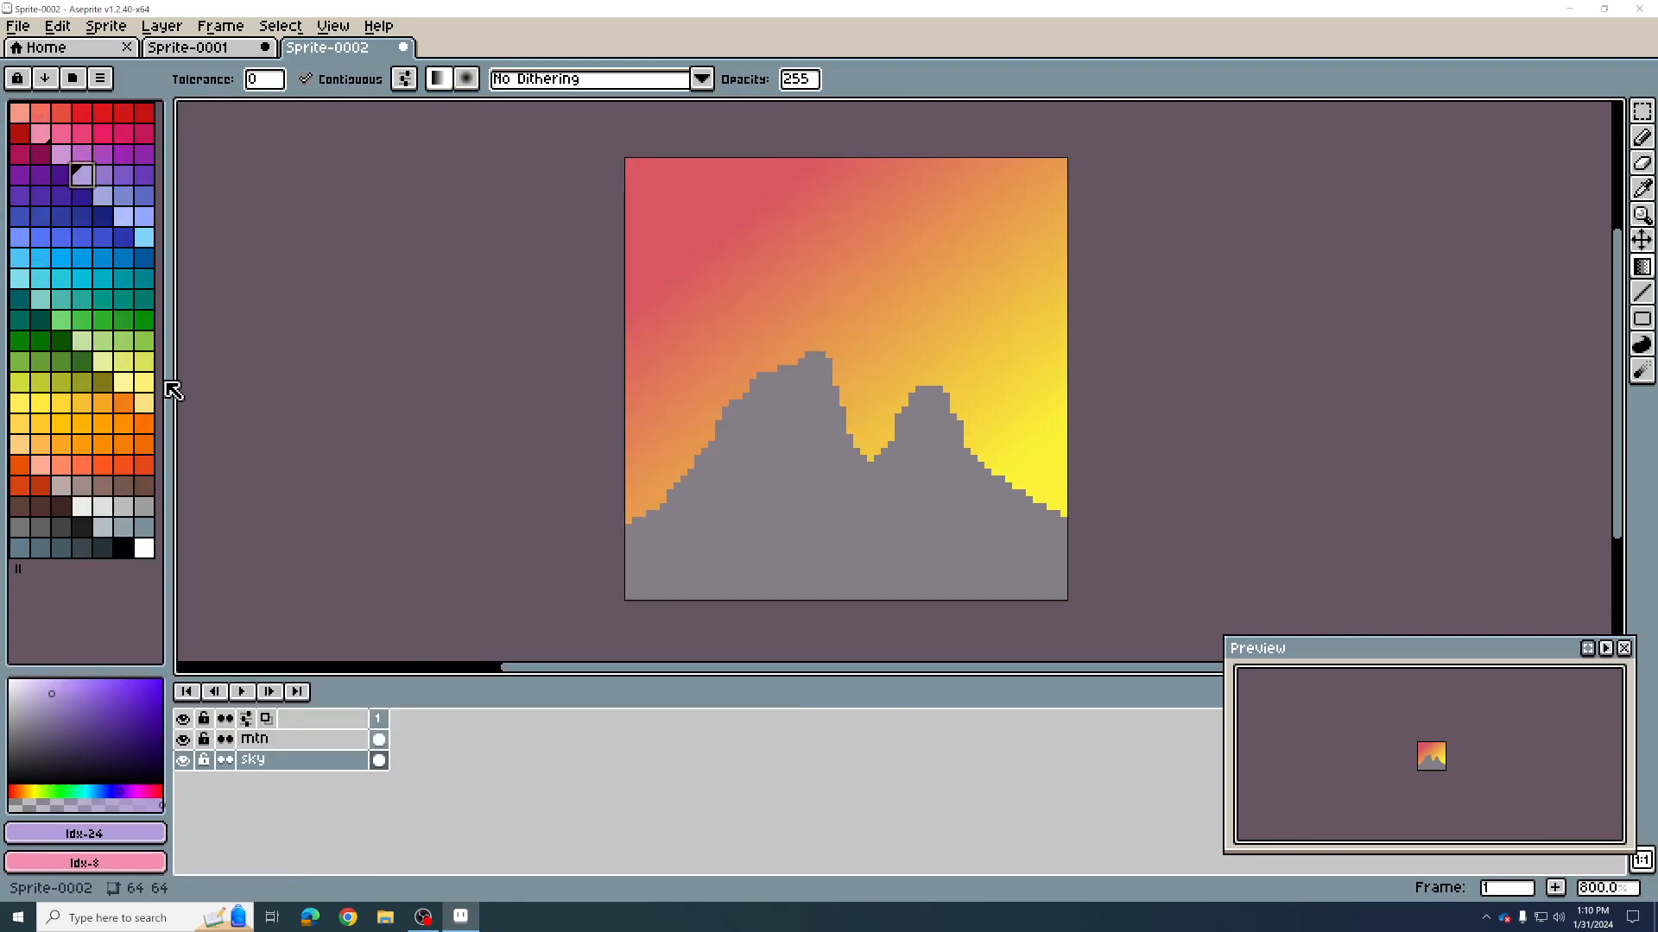
Step: Narrow the color bar to four swatch columns and look through the palette's colors
left_click_drag(171, 380, 119, 378)
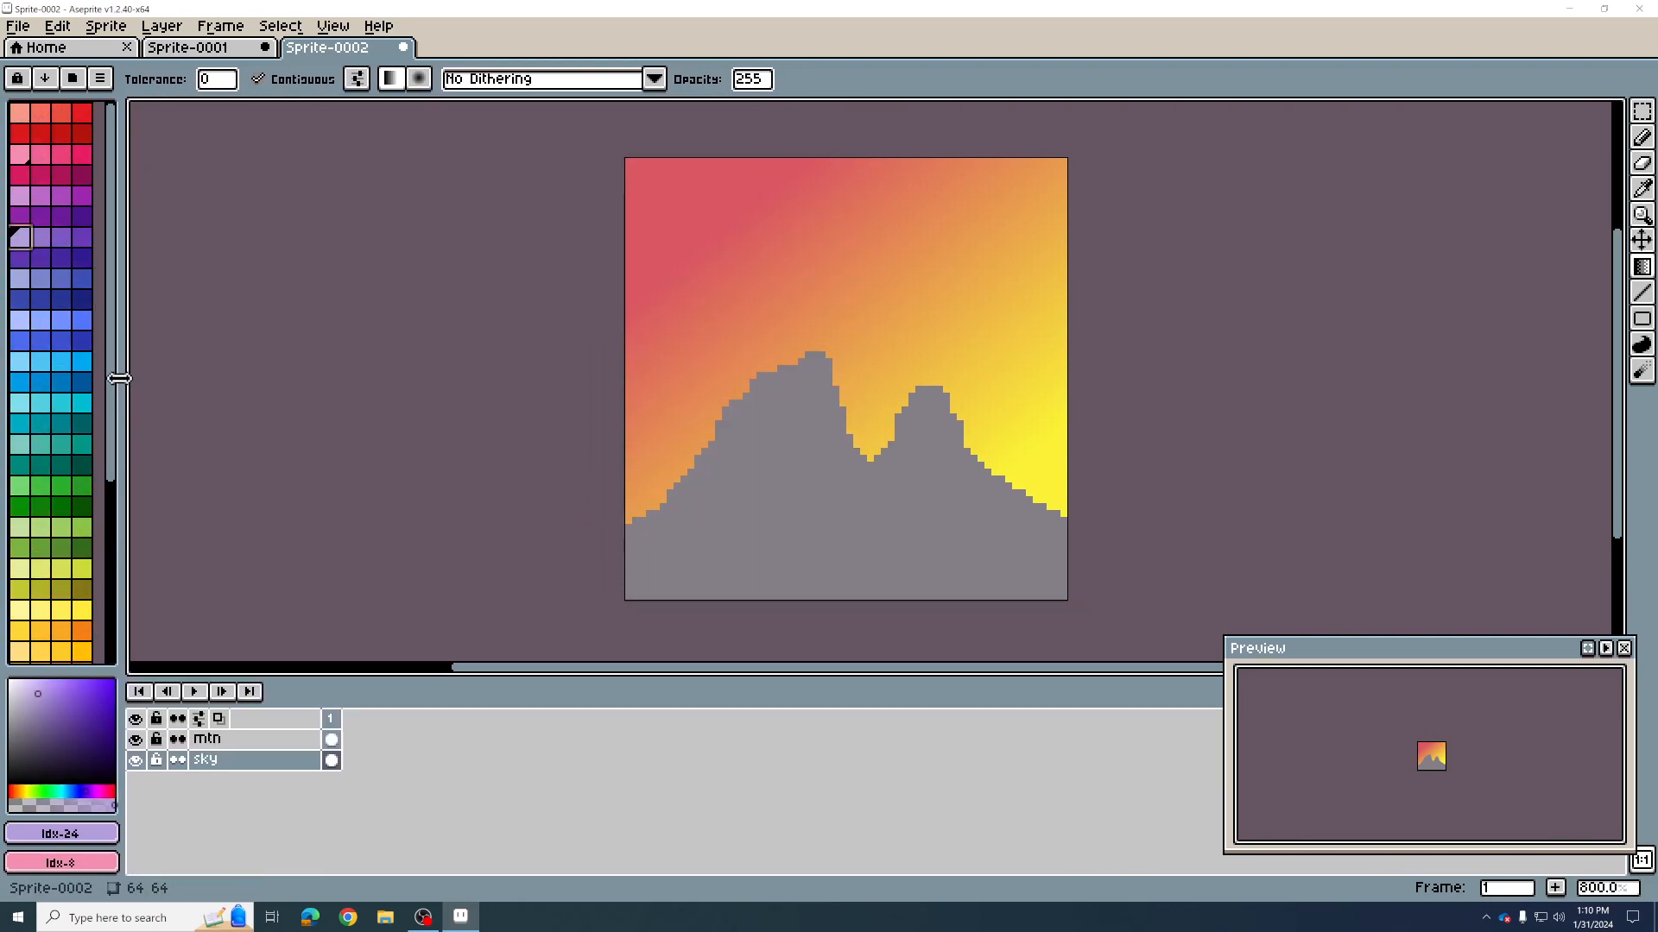
scroll(45, 454, "down", 5)
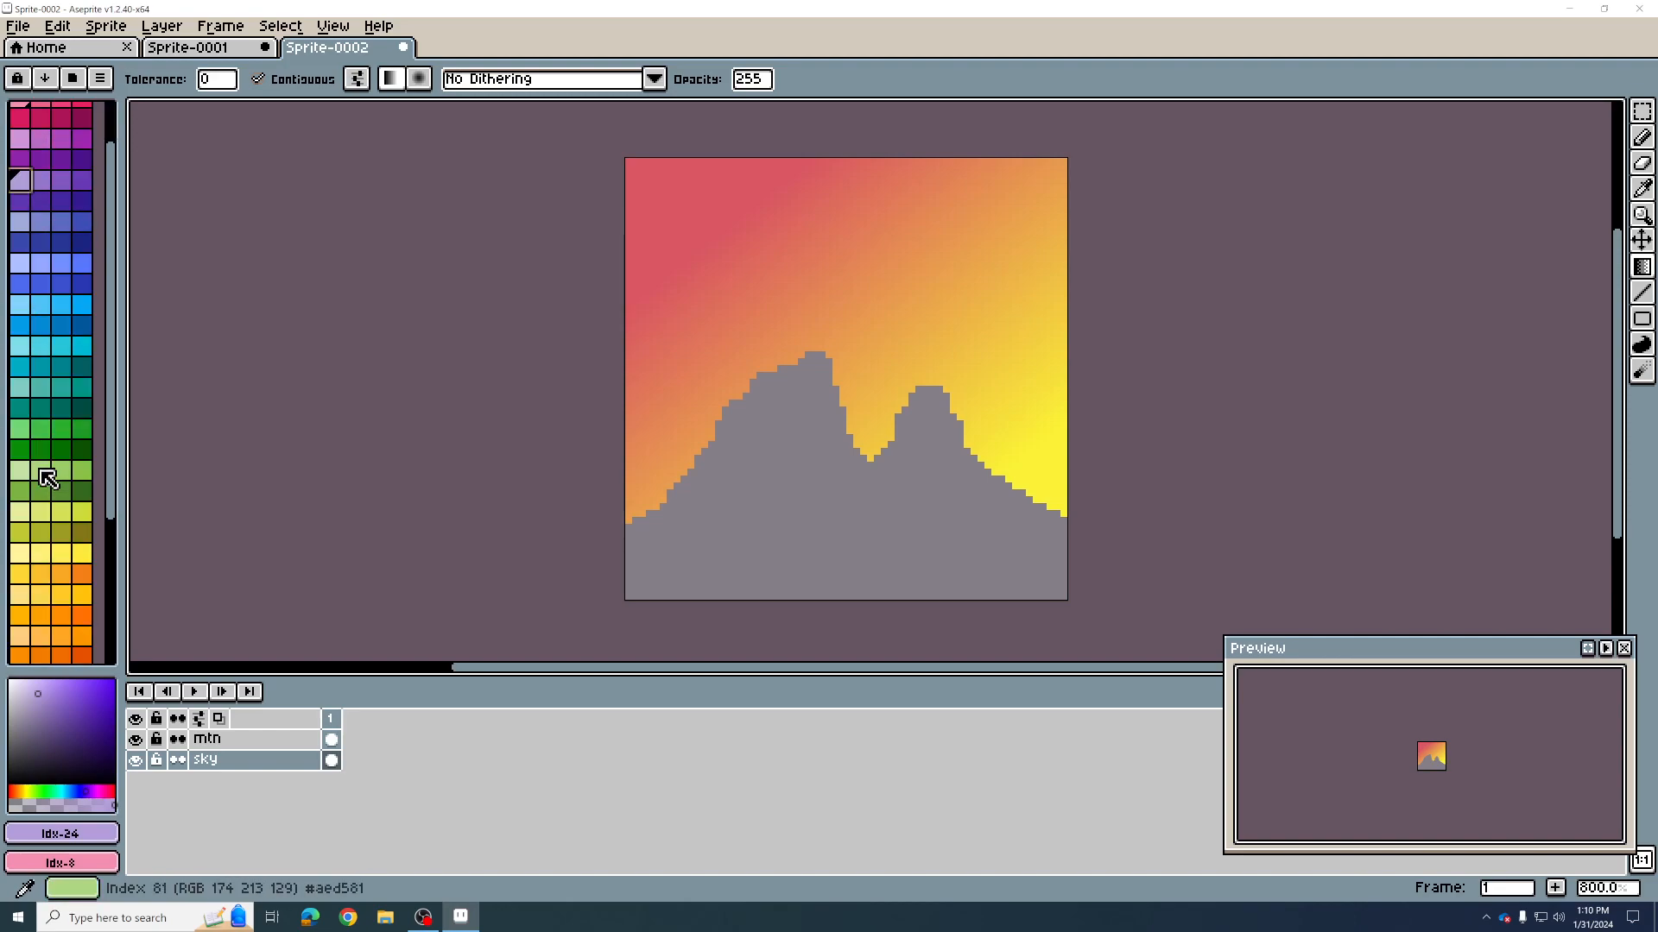
scroll(71, 425, "up", 2)
scroll(65, 363, "up", 2)
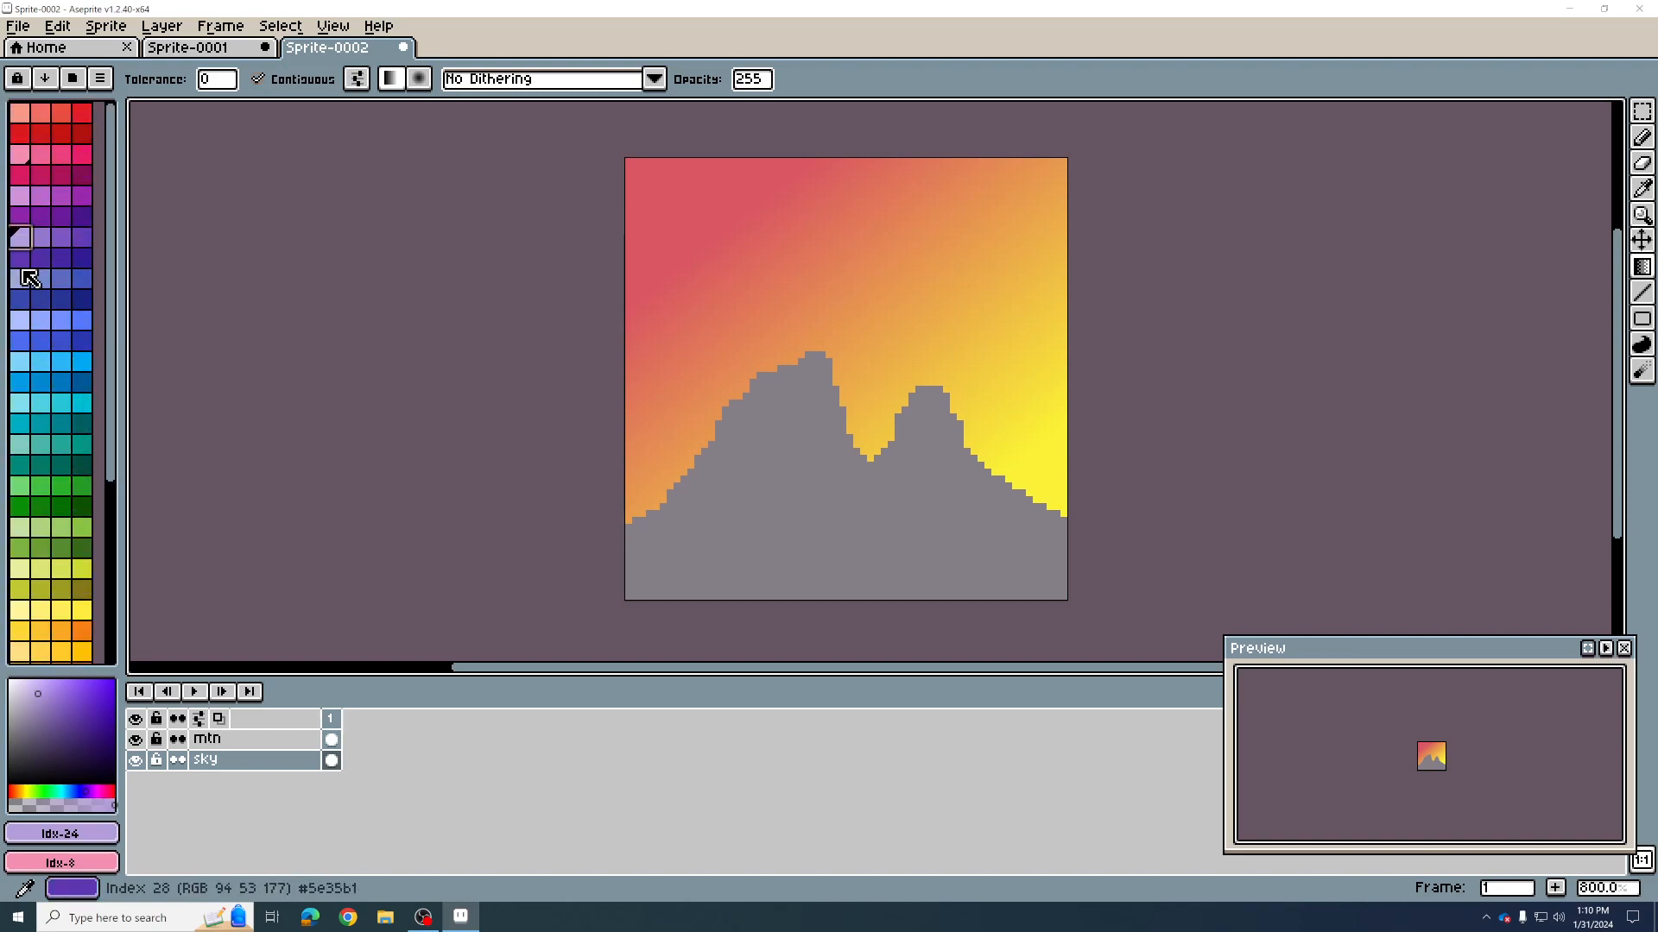
Step: Refill the mountains on the mtn layer with the blue-gray palette color index 147 using the Paint Bucket
scroll(52, 259, "down", 5)
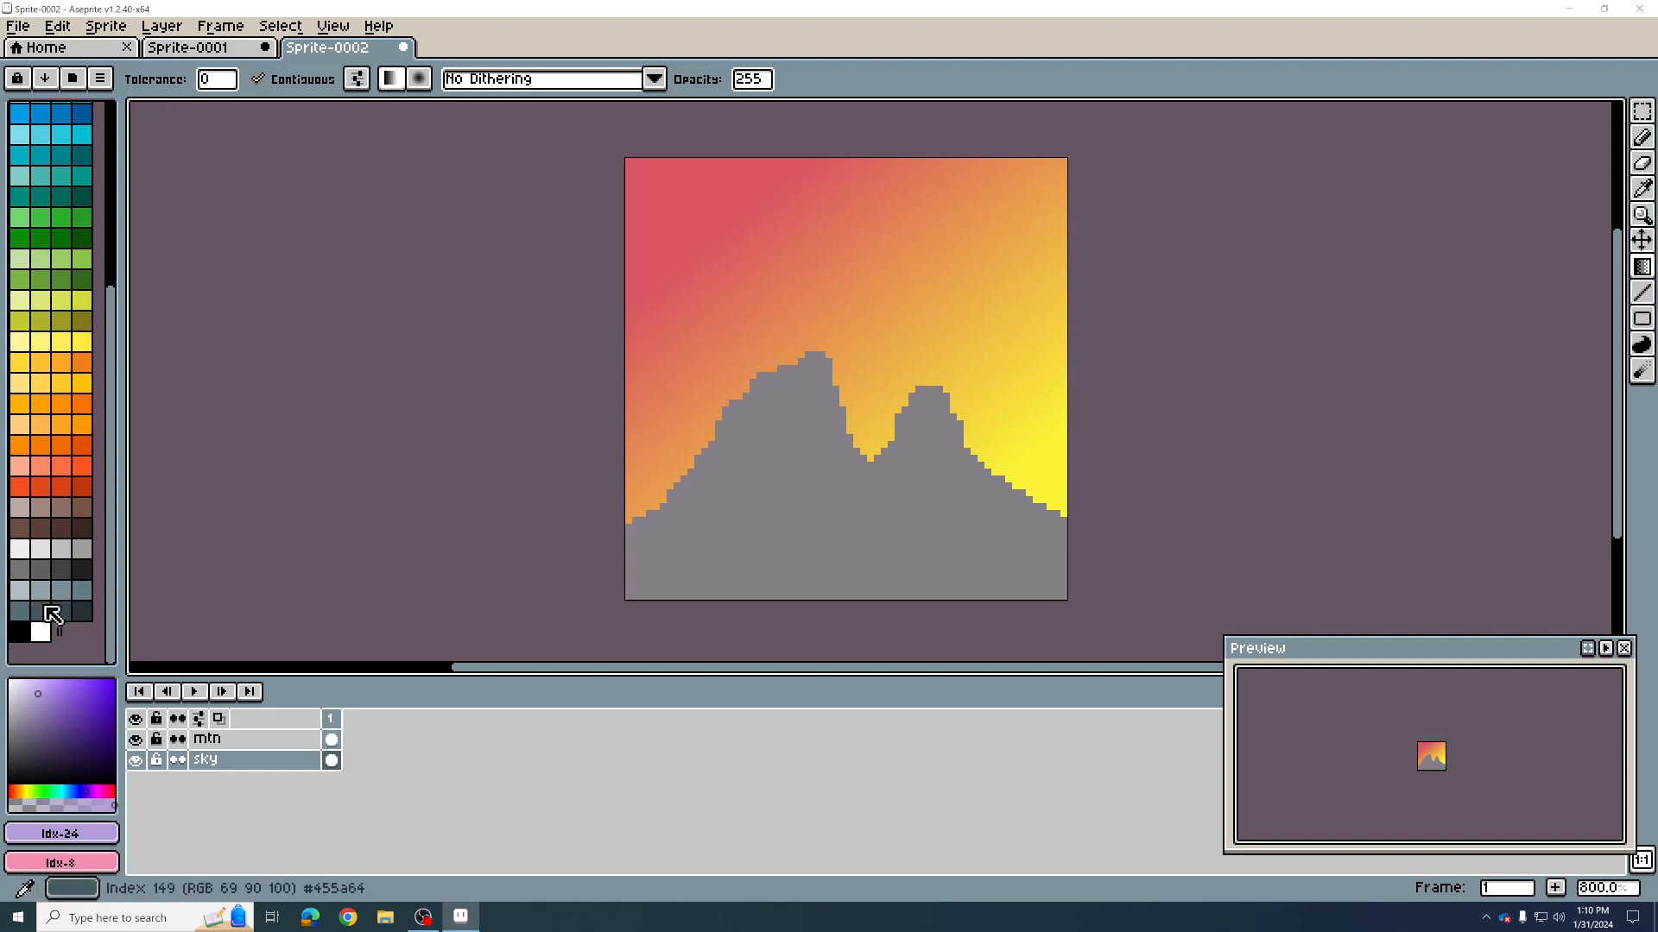
left_click(81, 592)
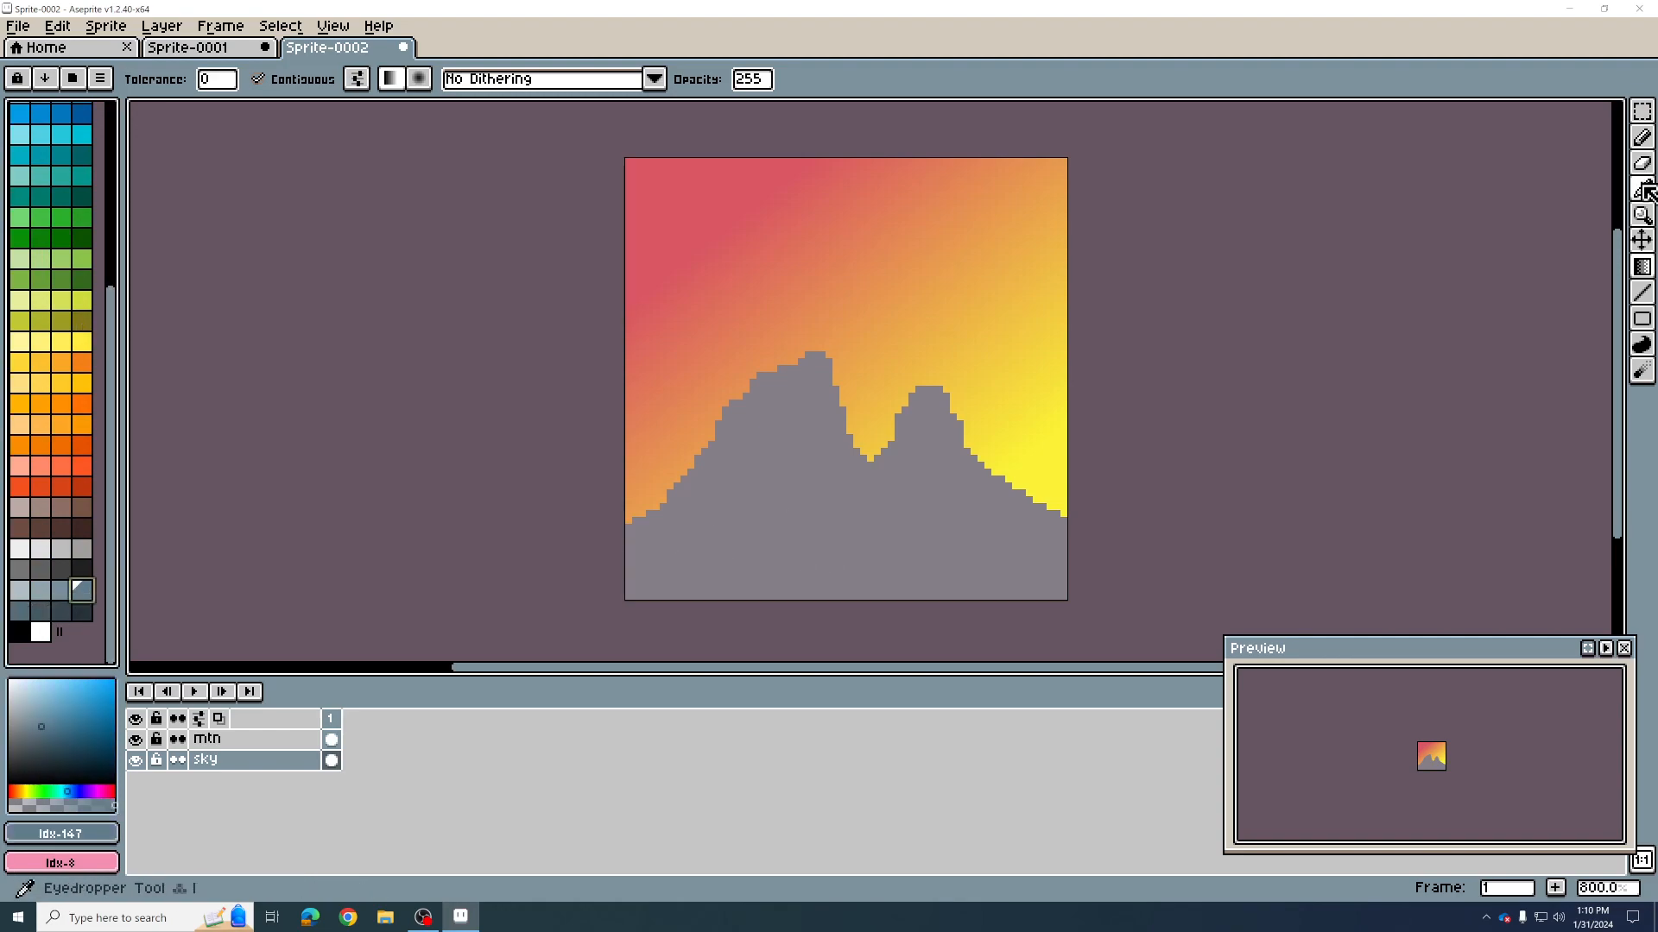
left_click_drag(1642, 266, 1576, 262)
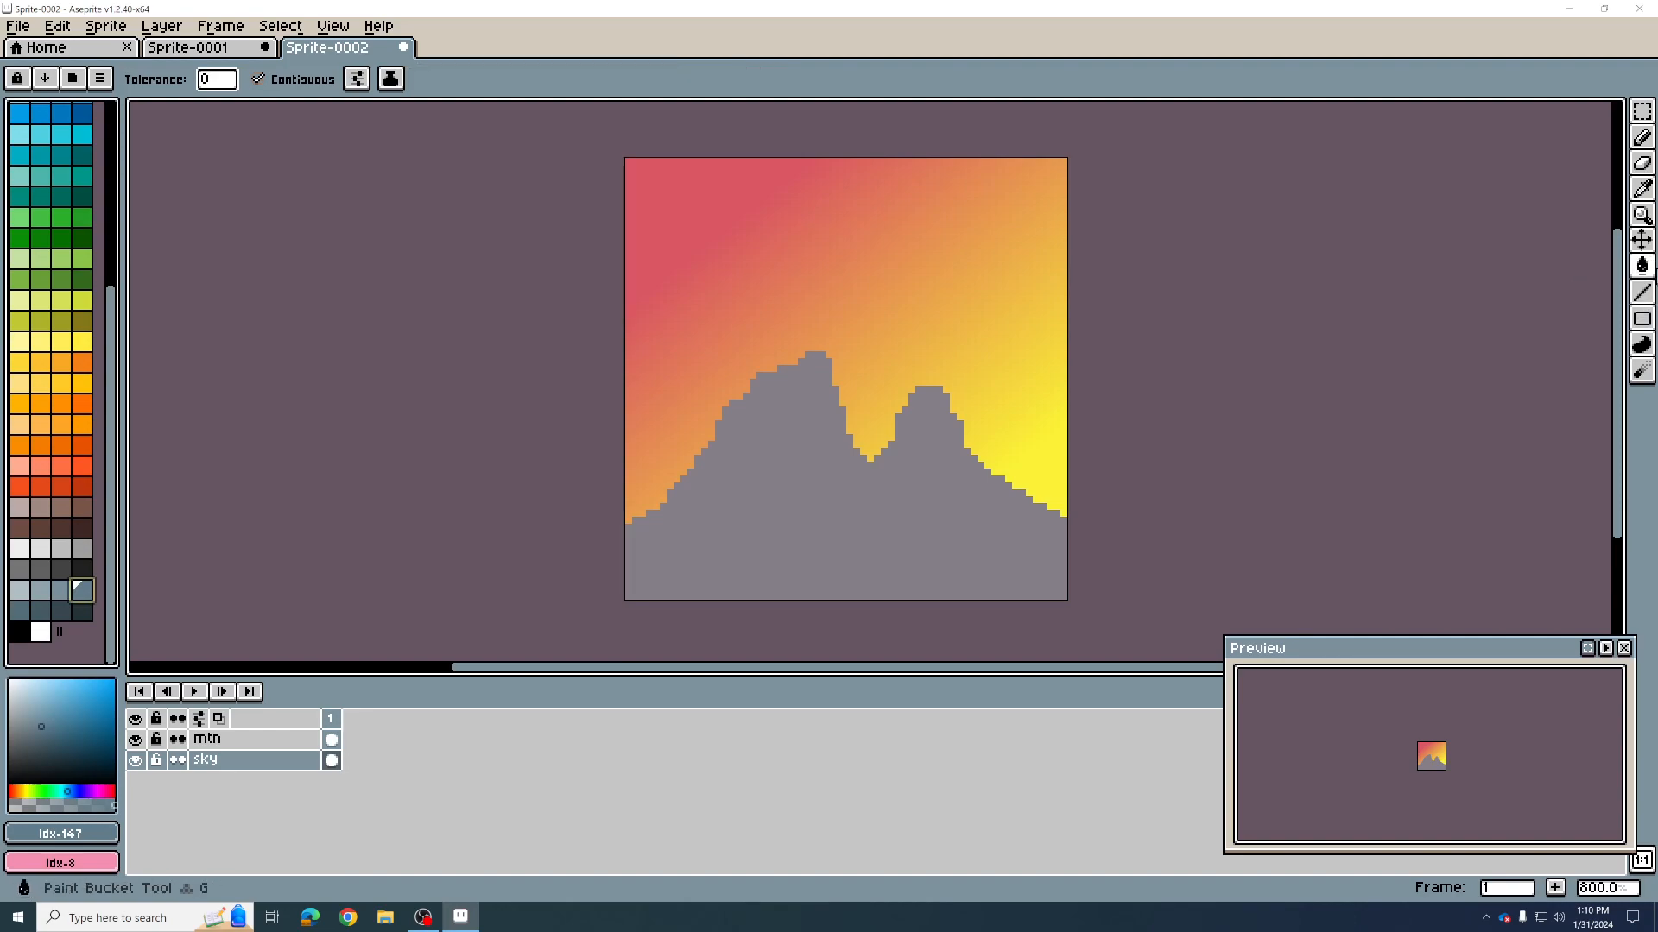
left_click(811, 462)
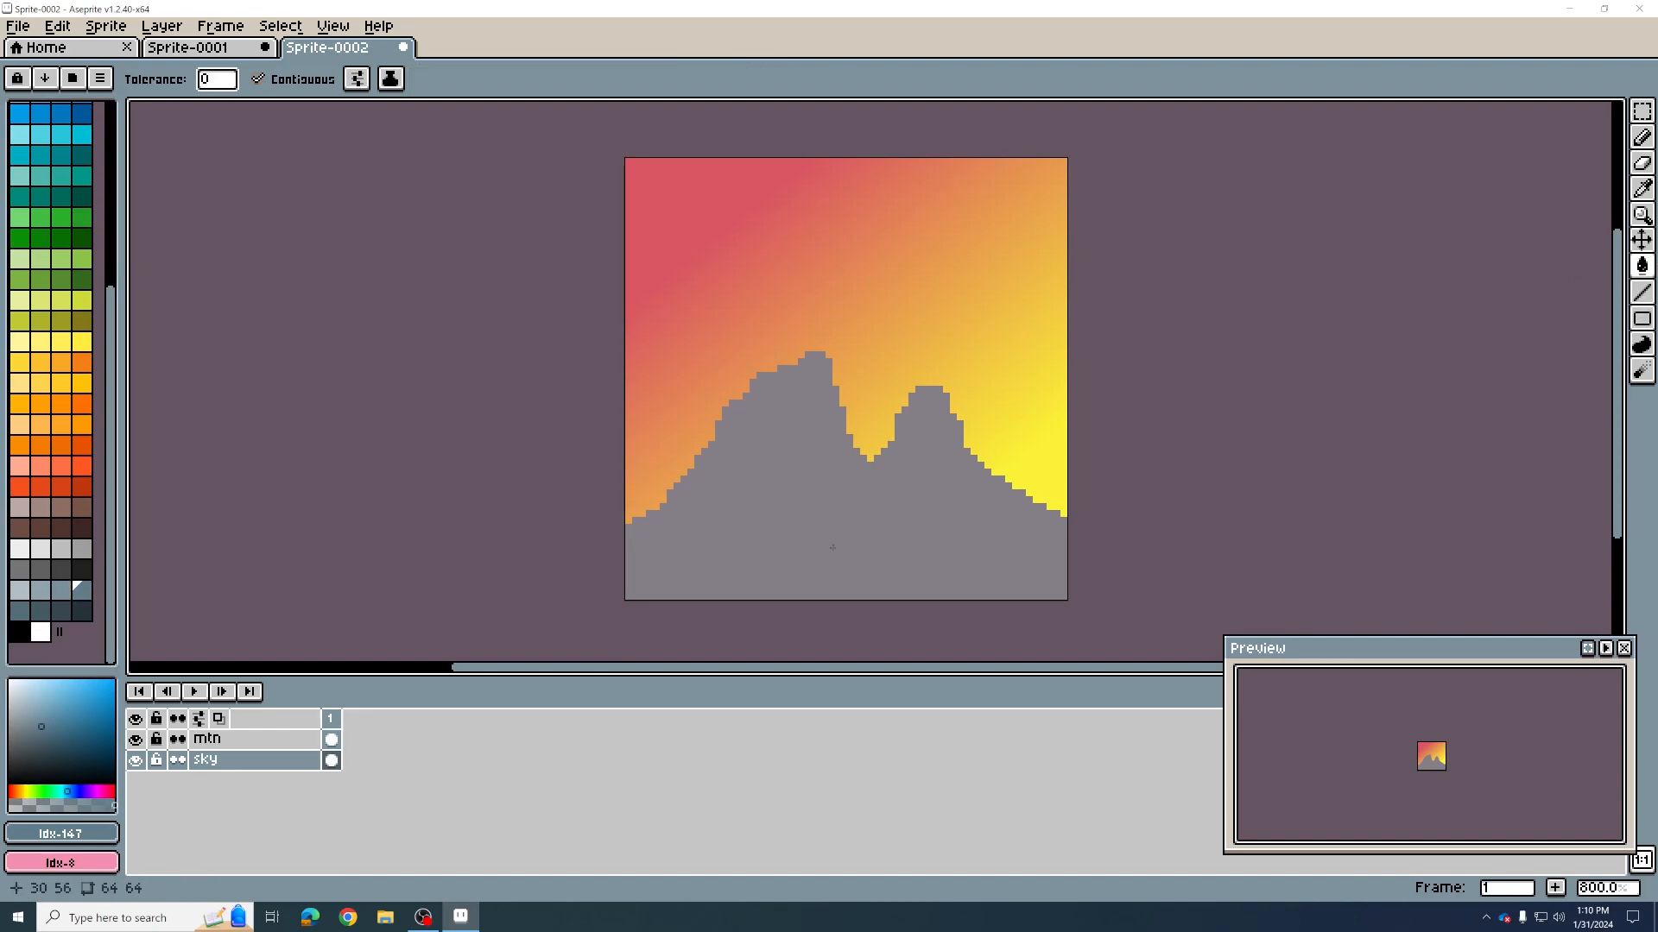
left_click(1642, 266)
left_click(774, 491)
left_click(247, 740)
left_click(664, 527)
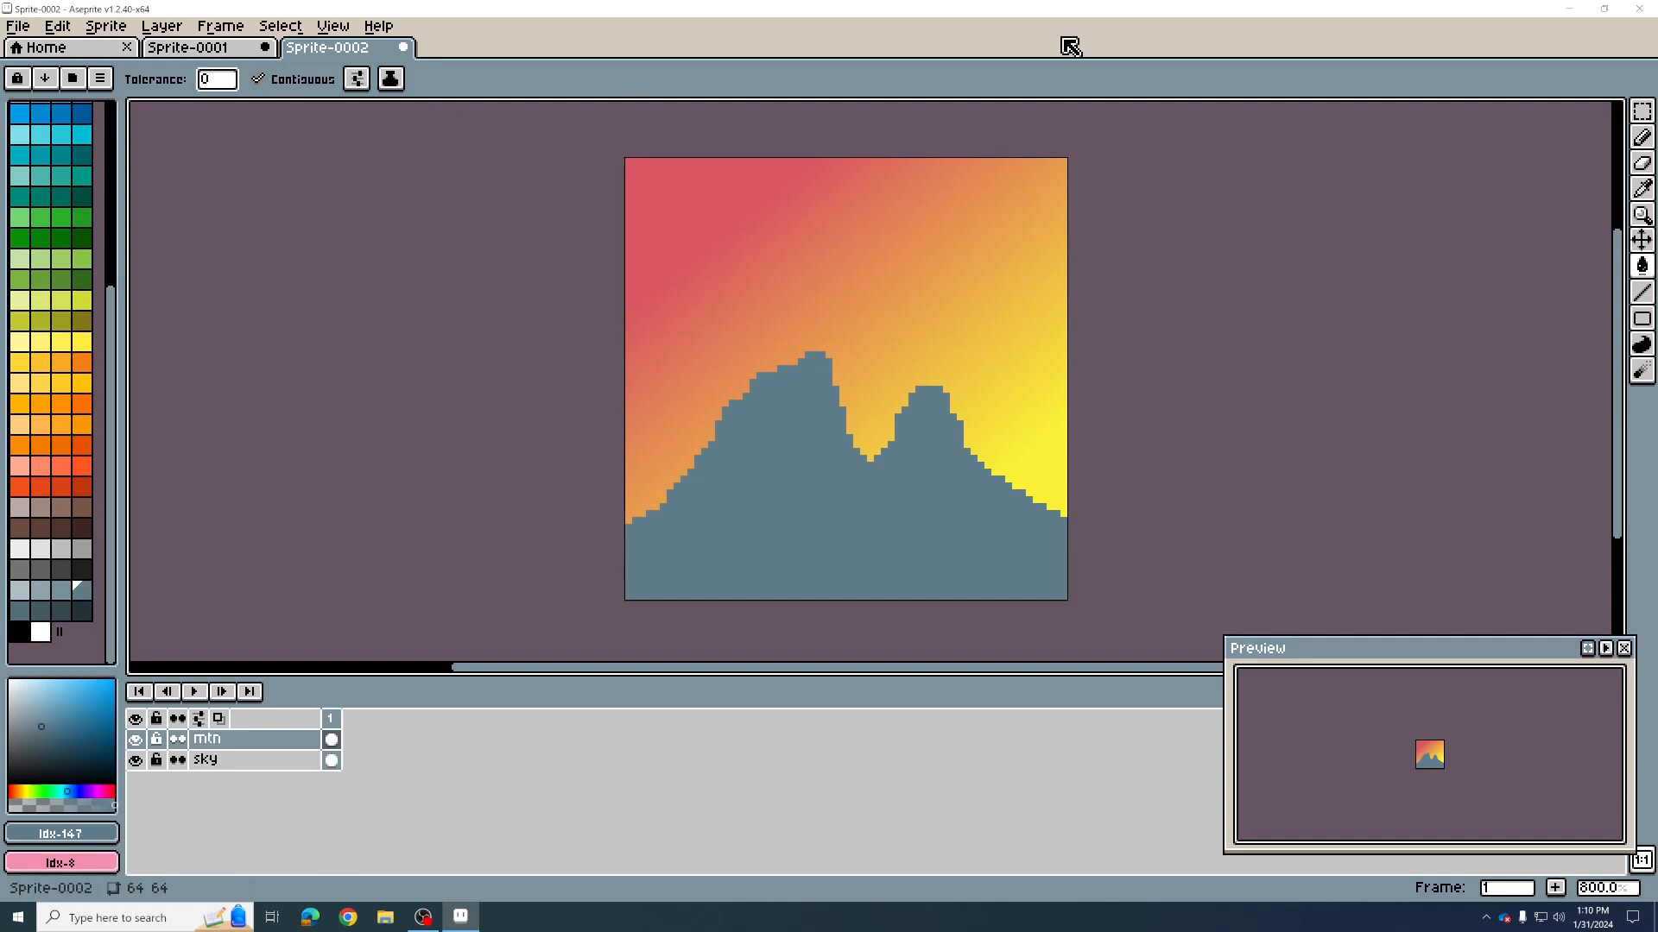
Step: Paint highlights along the peaks and right slopes of both mountains with a 2 px Pencil in palette color index 145
left_click(1643, 140)
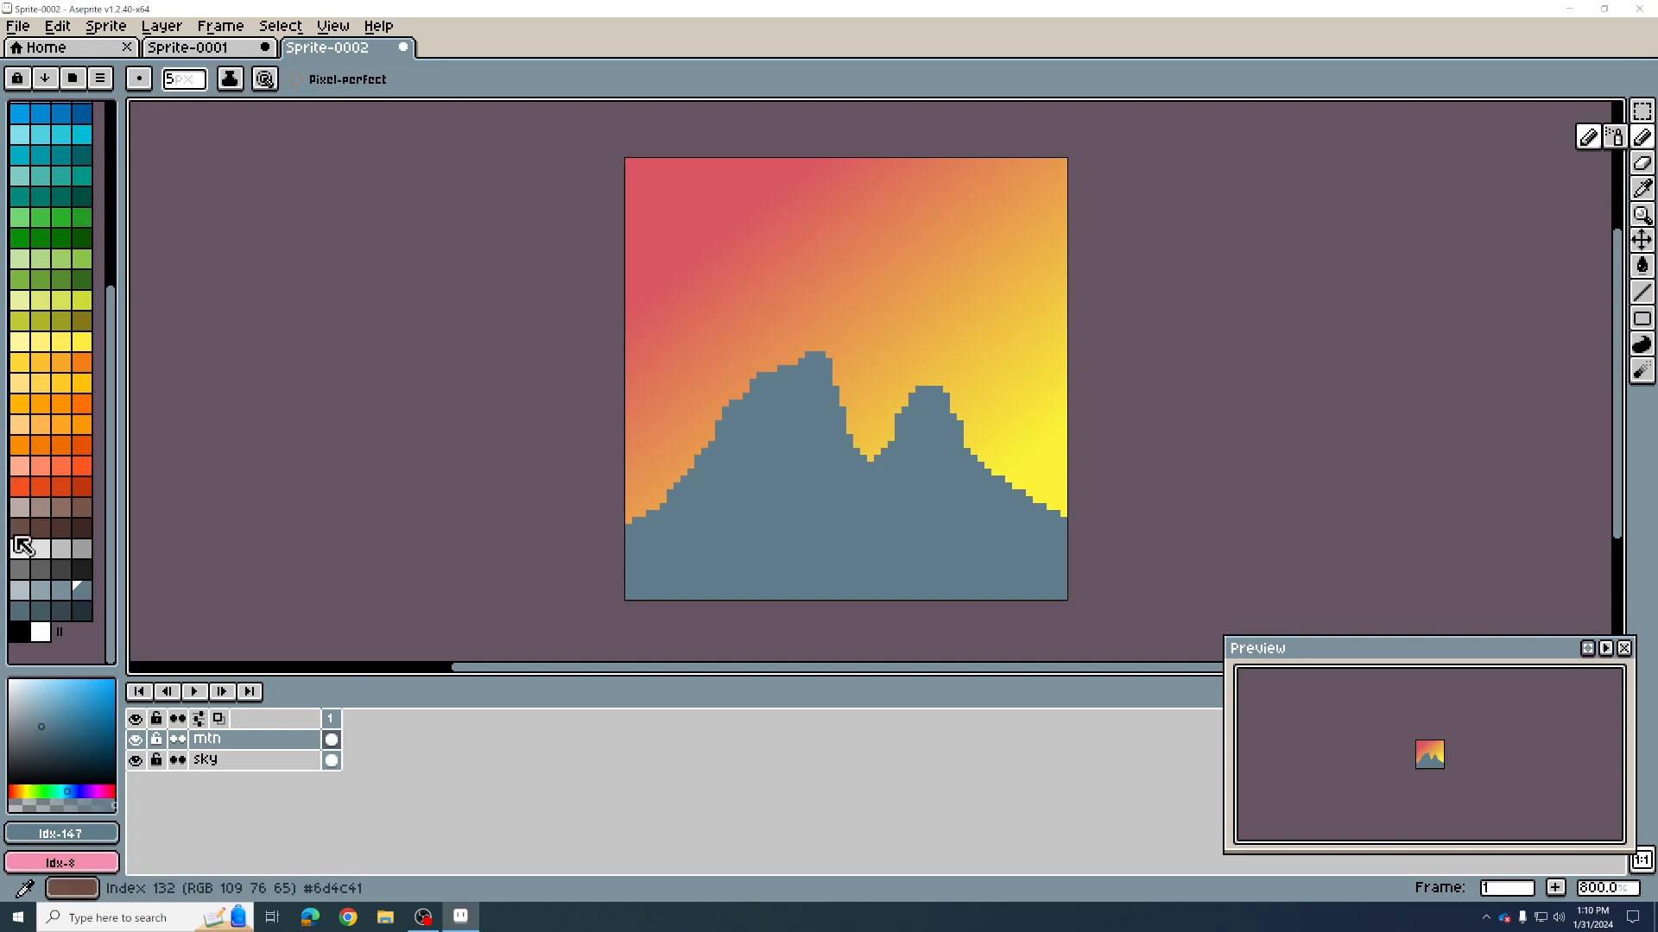
left_click(20, 590)
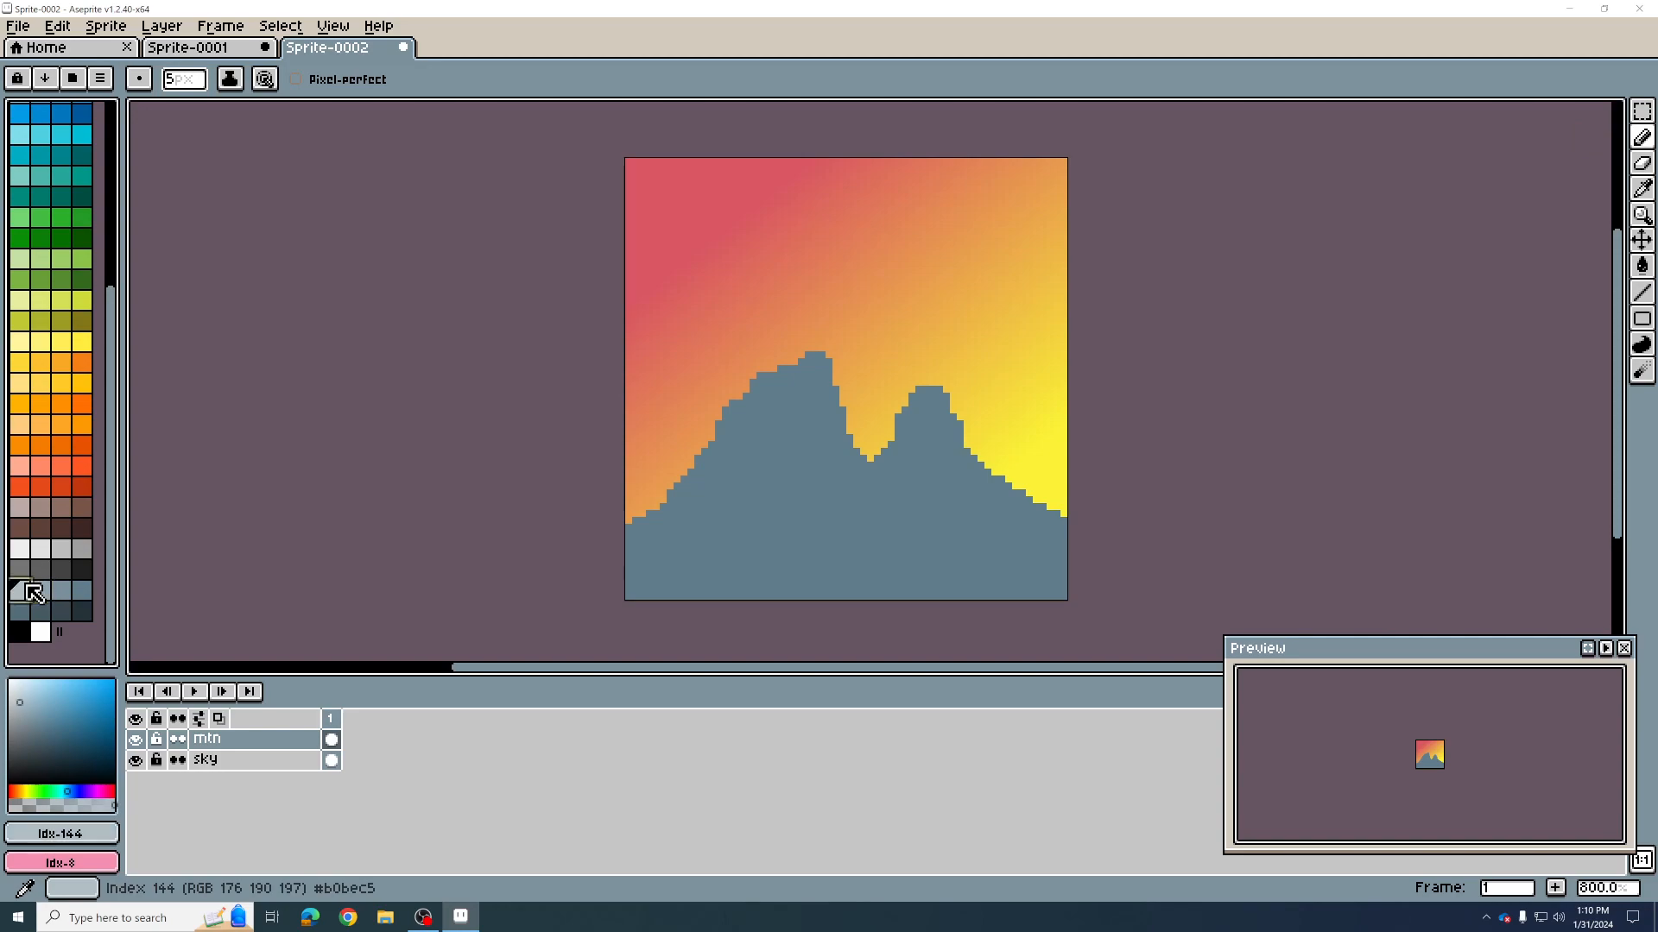
left_click(40, 590)
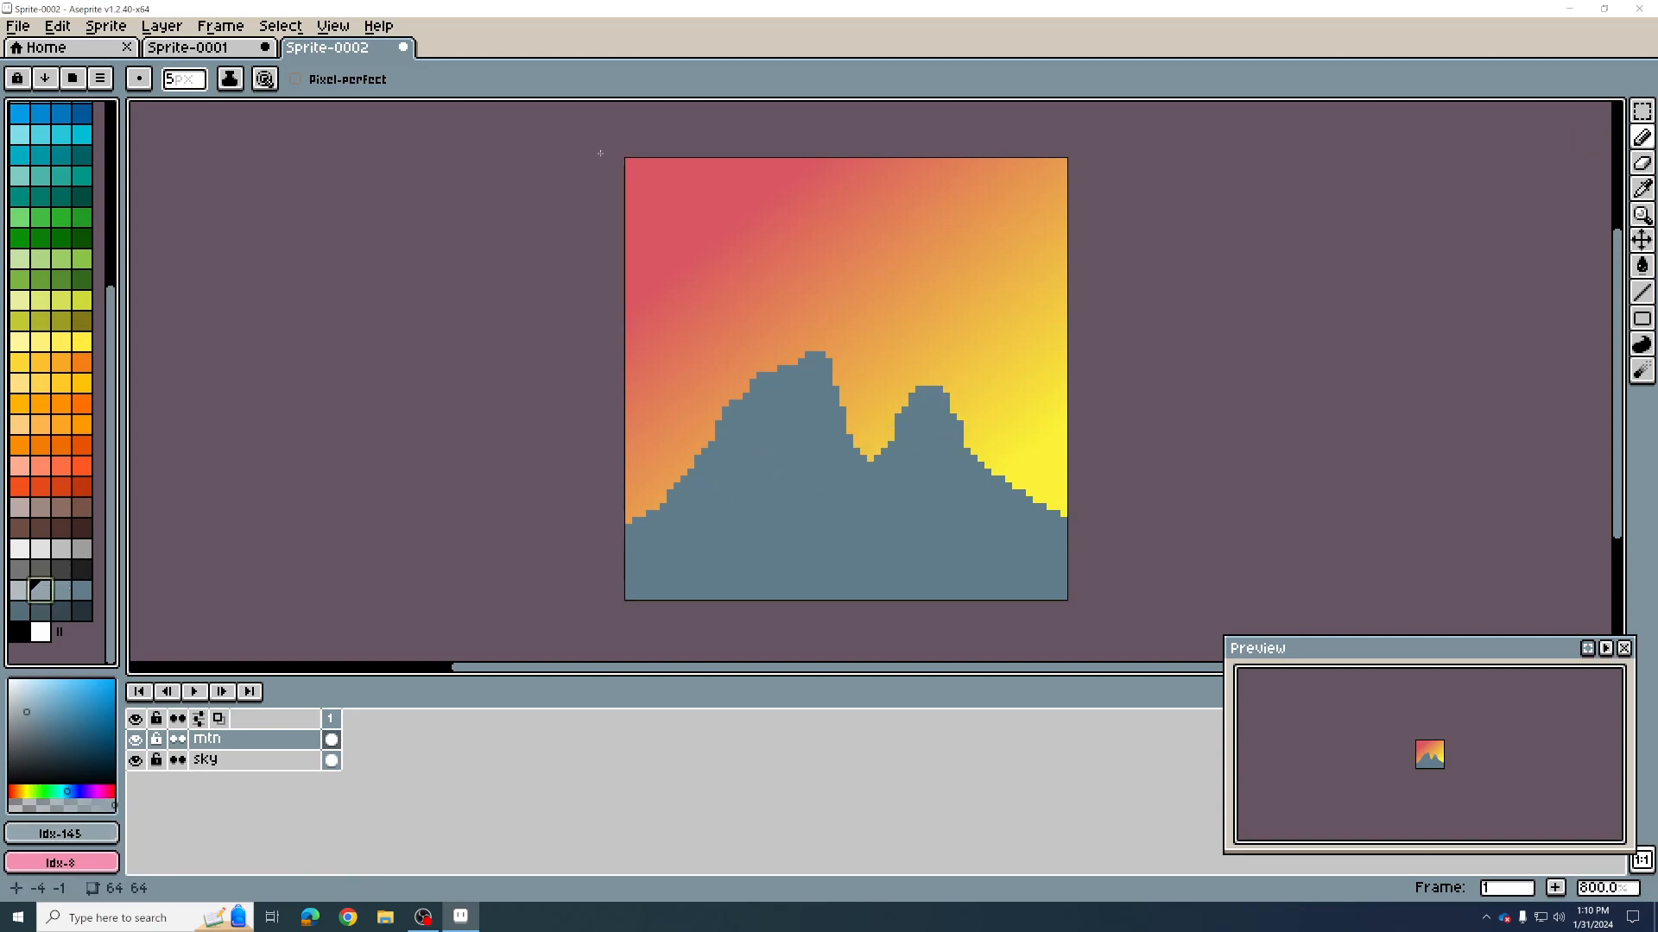
left_click(173, 78)
left_click(172, 111)
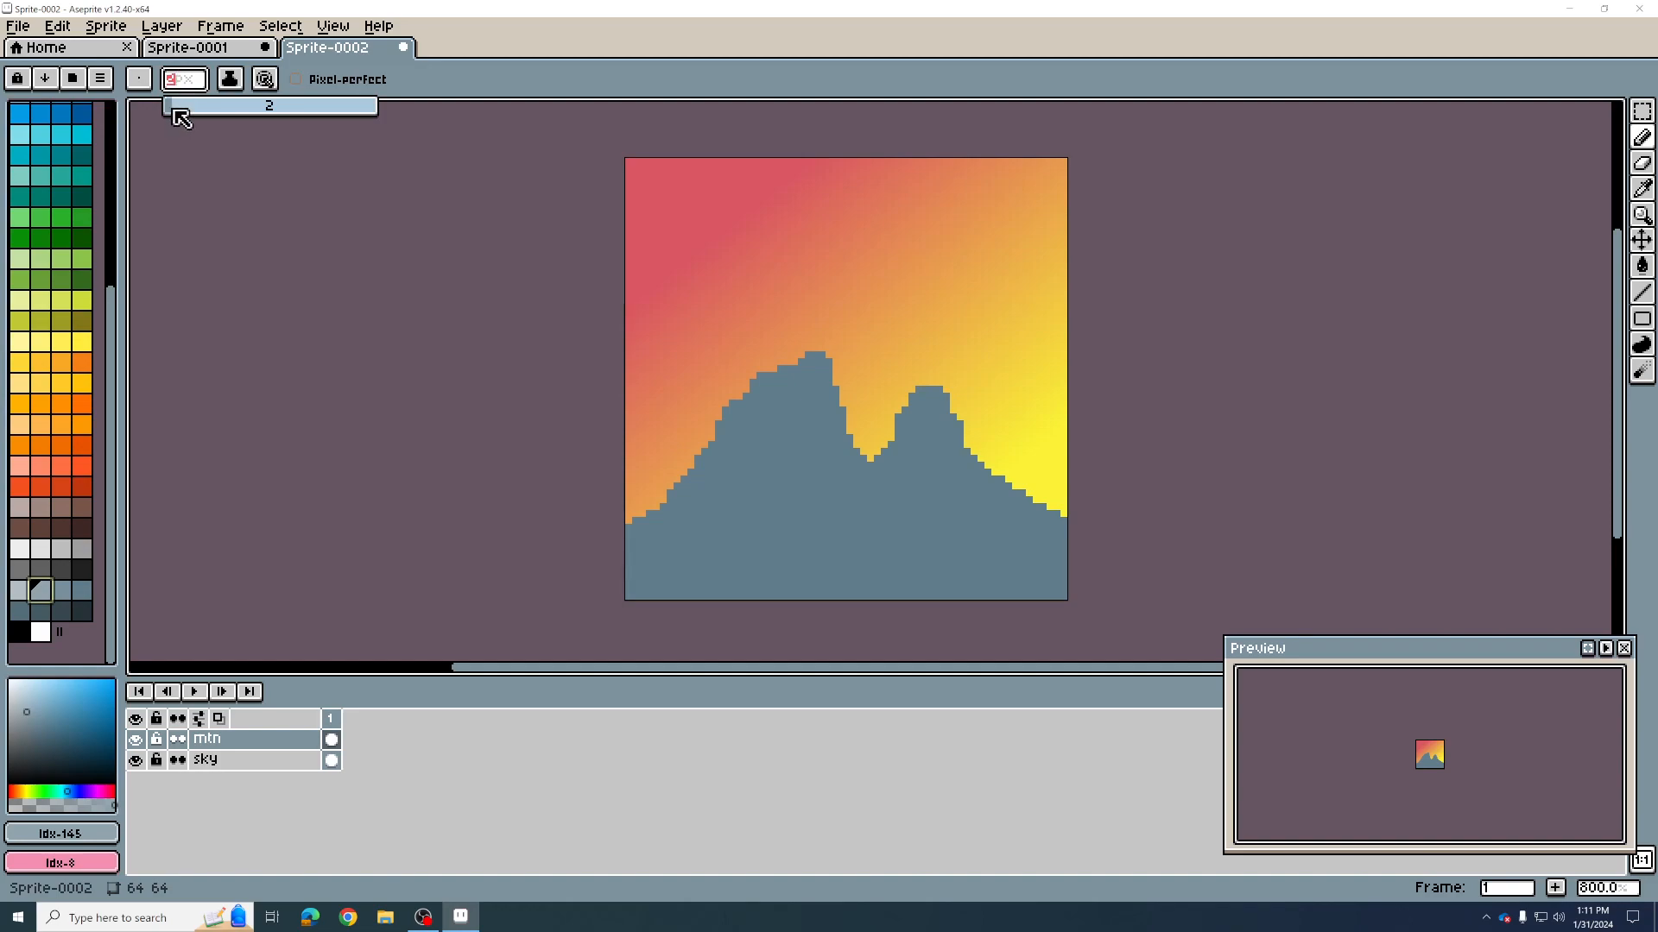
mouse_move(924, 390)
left_mouse_down()
mouse_move(966, 457)
mouse_move(1017, 493)
left_mouse_up()
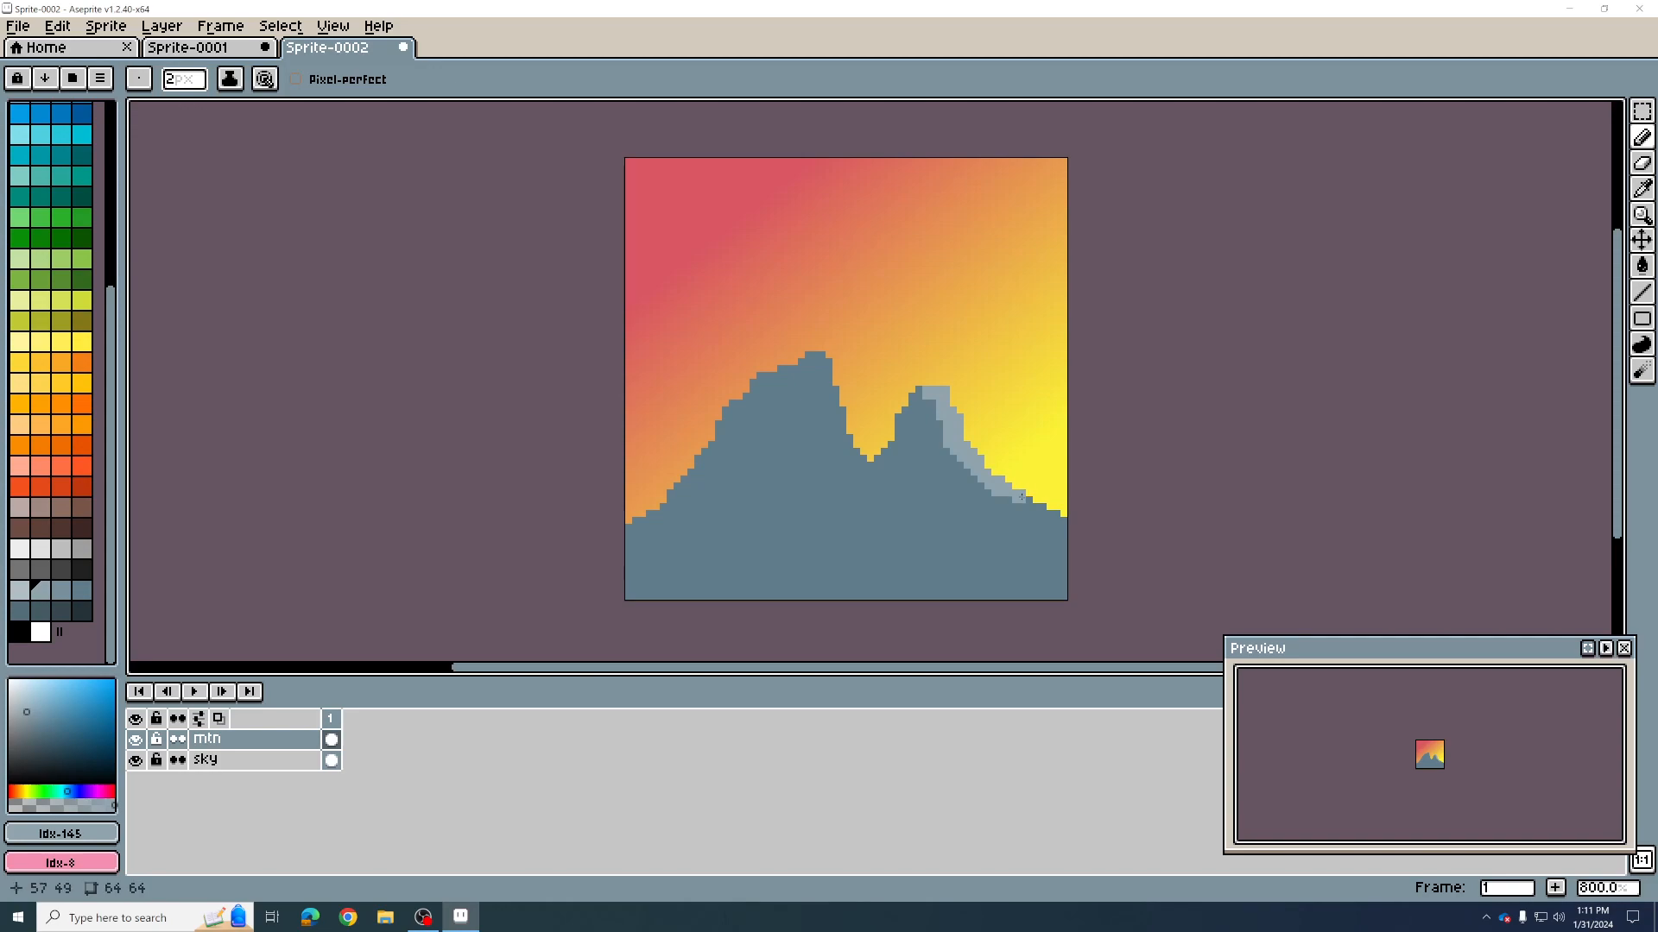
left_click(818, 366)
left_click_drag(817, 370, 837, 414)
left_click(810, 359)
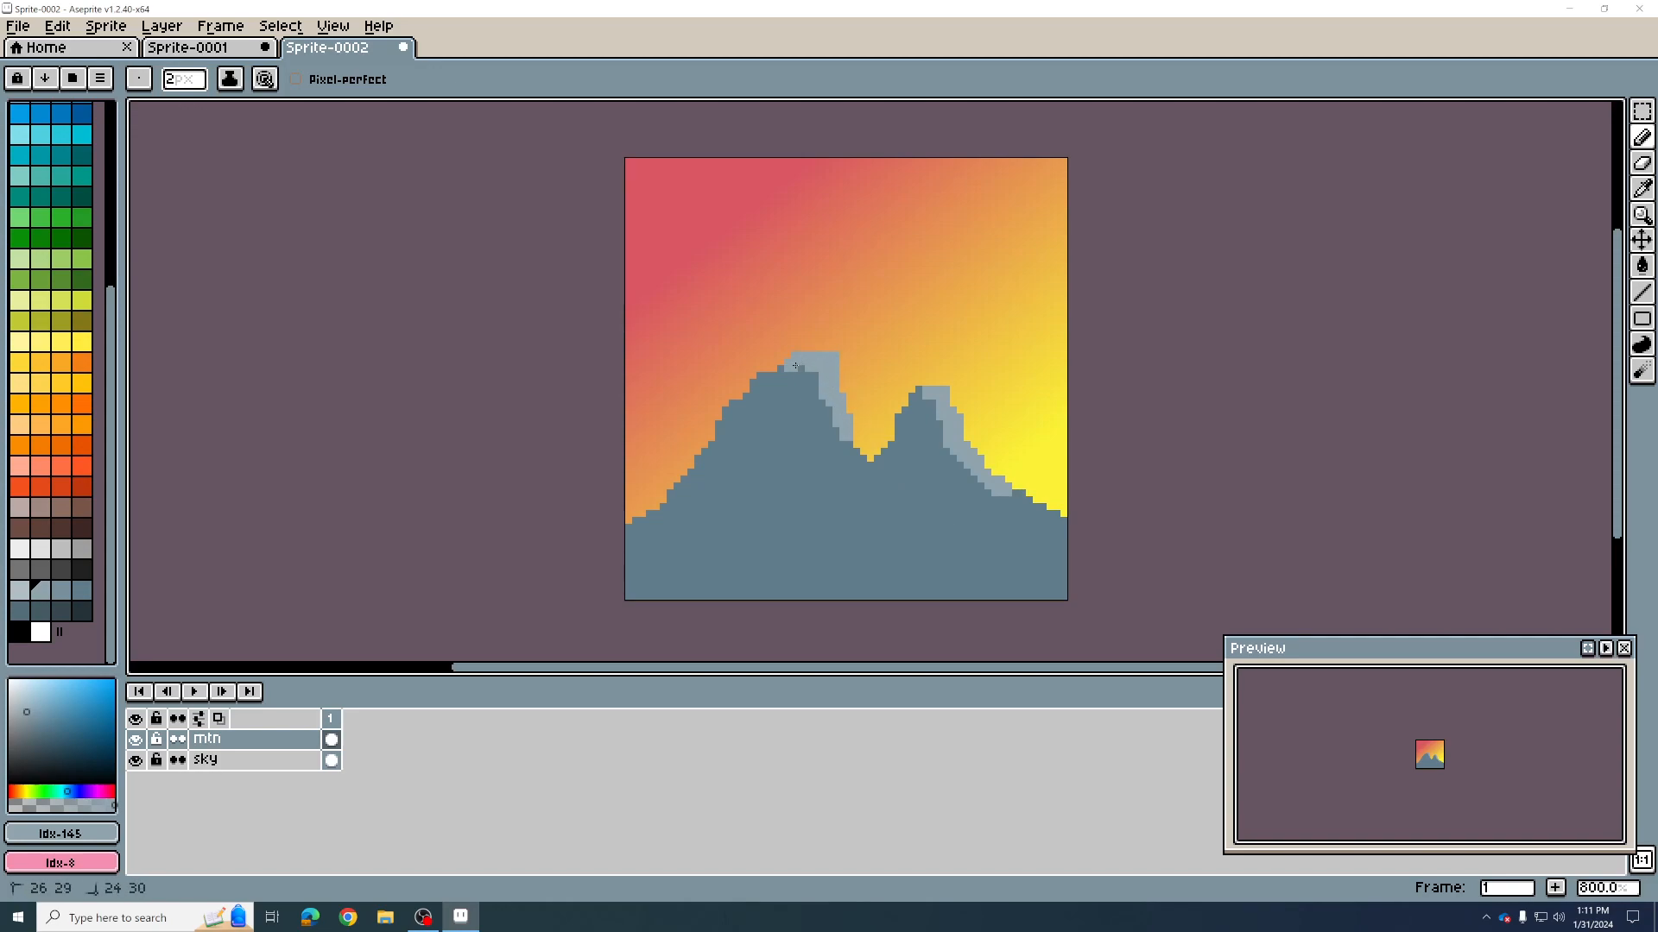
Step: Alternate between the Eraser and Pencil tools and extend the highlight farther down the shorter mountain's right slope
left_click(1642, 163)
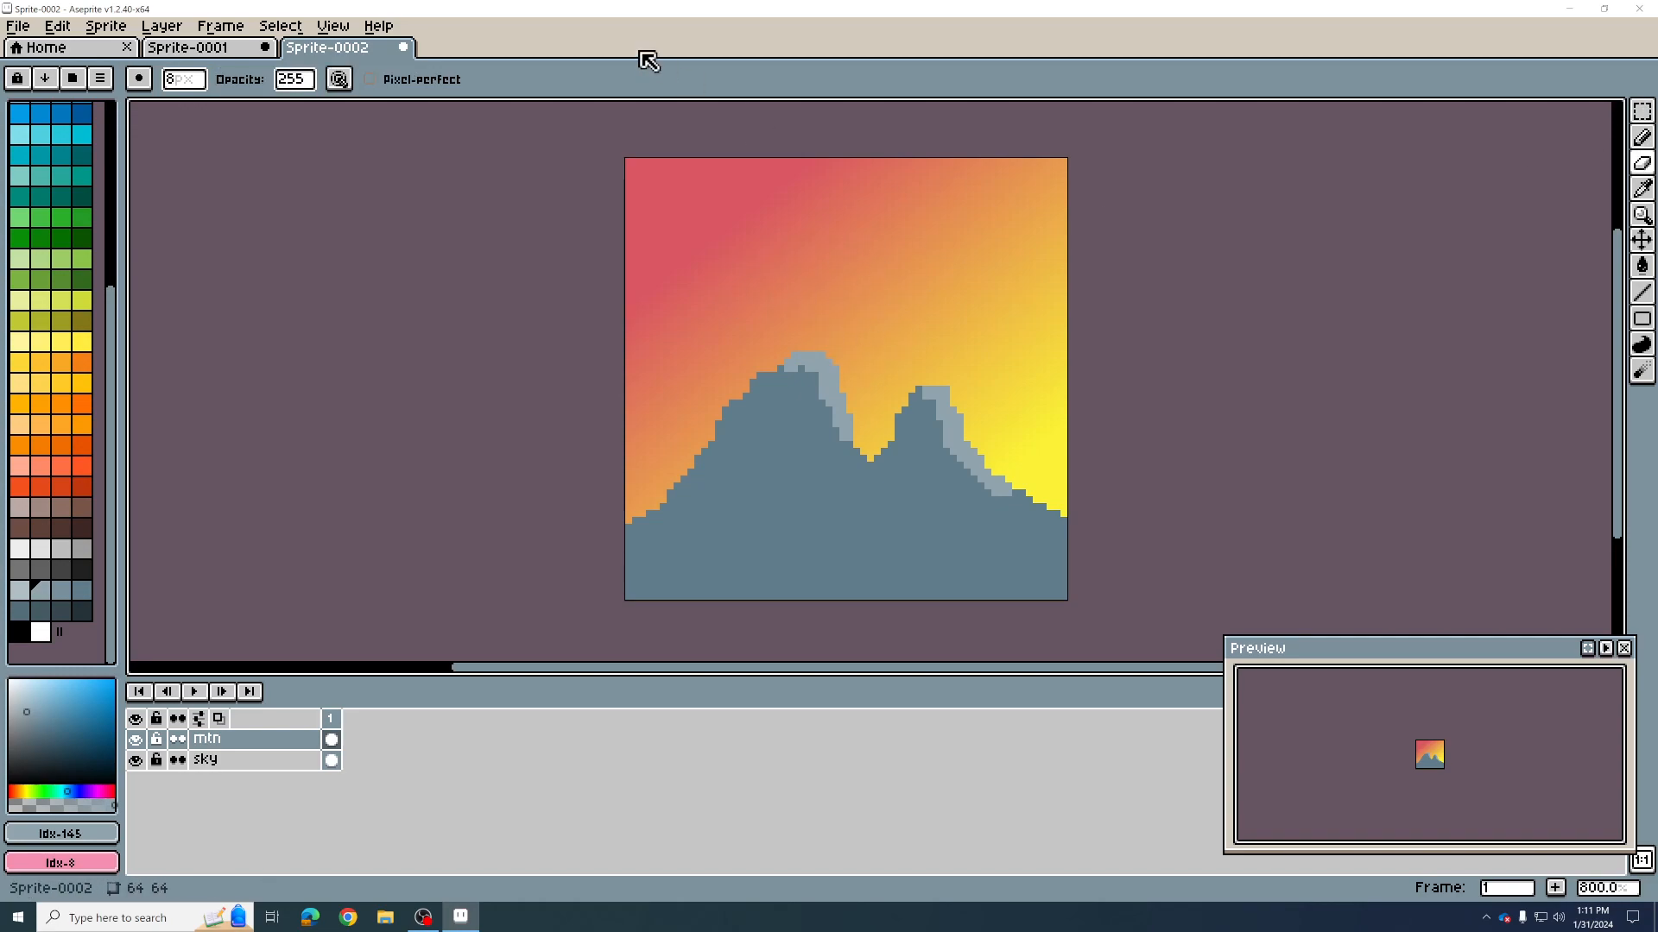
left_click(1641, 137)
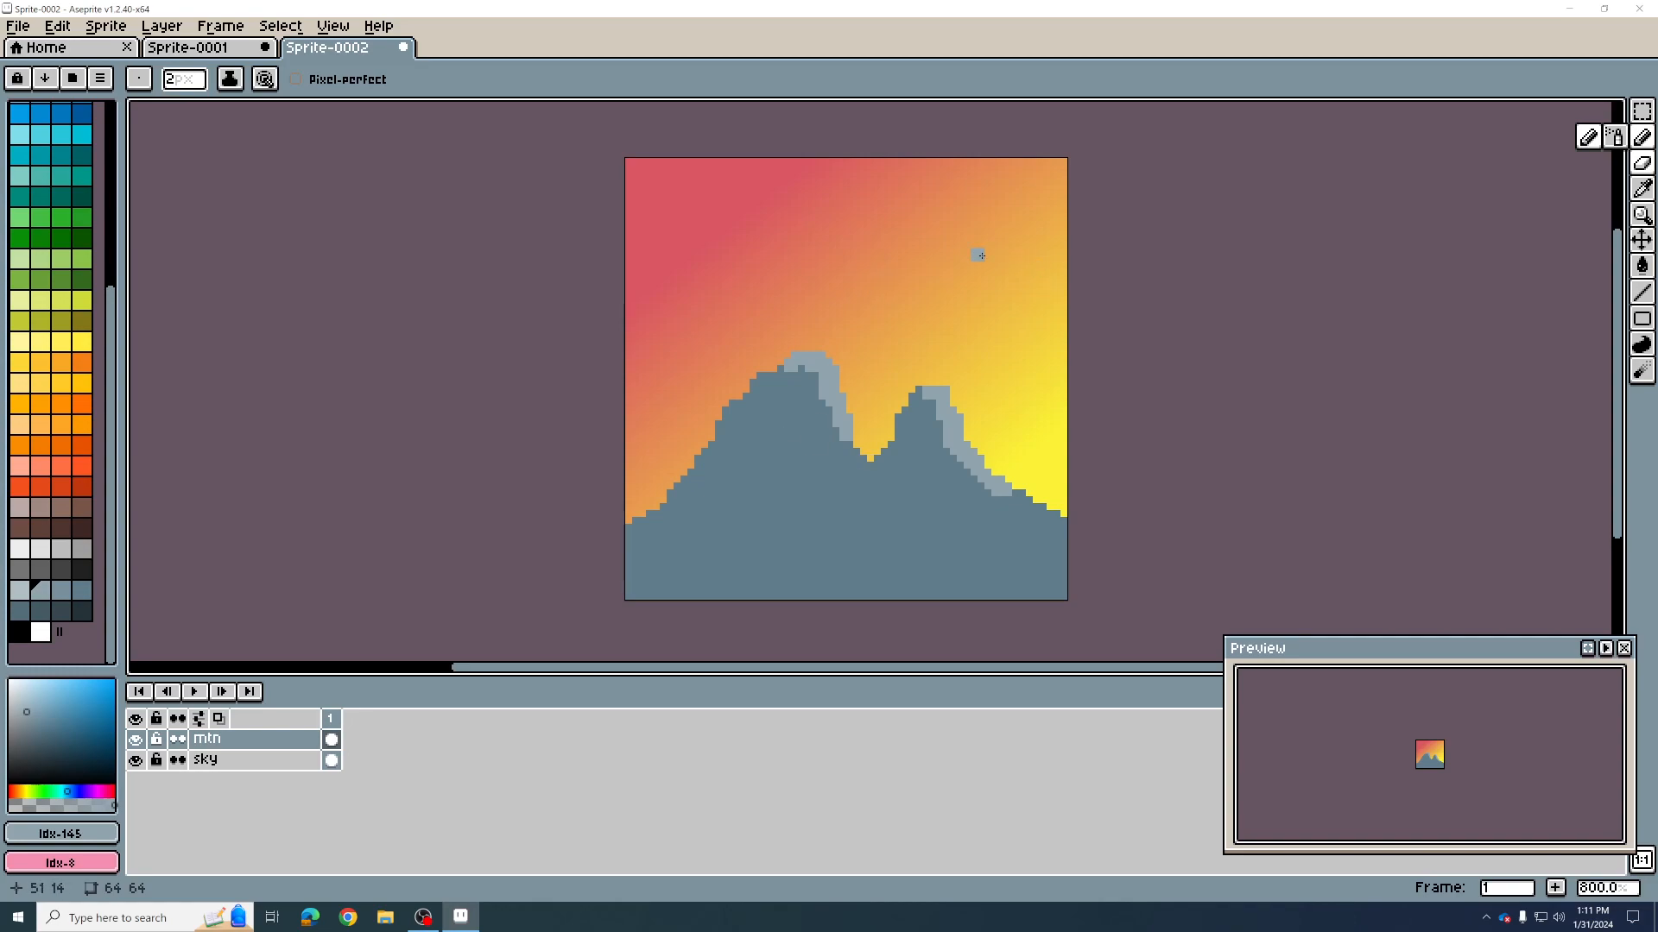
key("e")
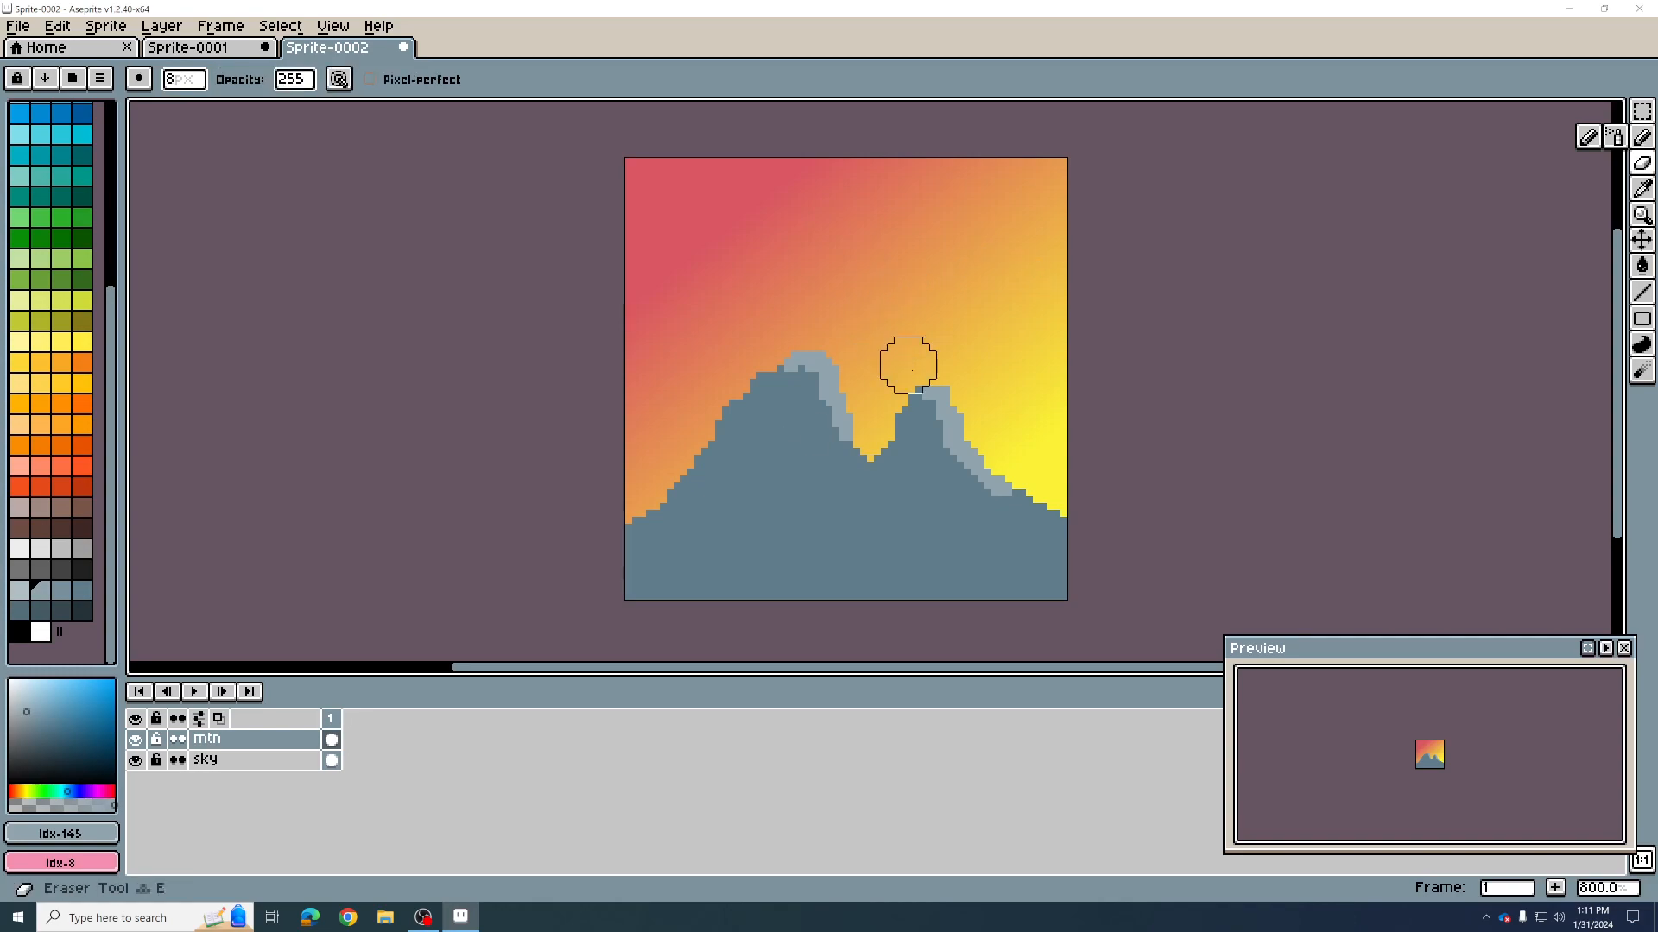
key("b")
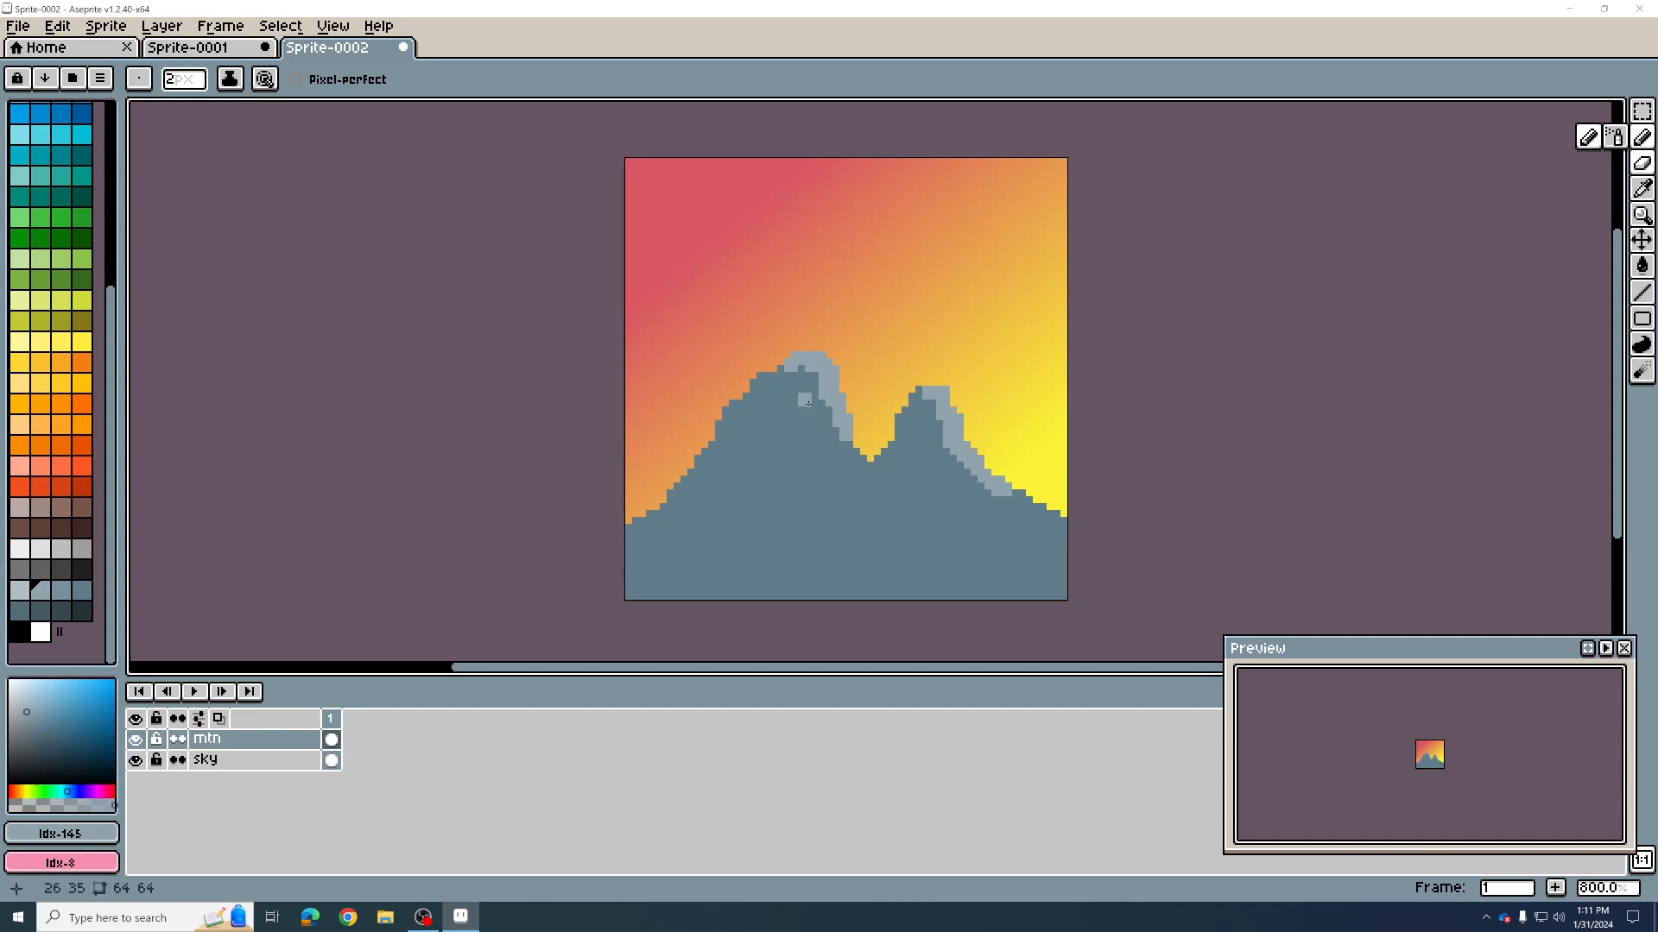
left_click(1013, 504)
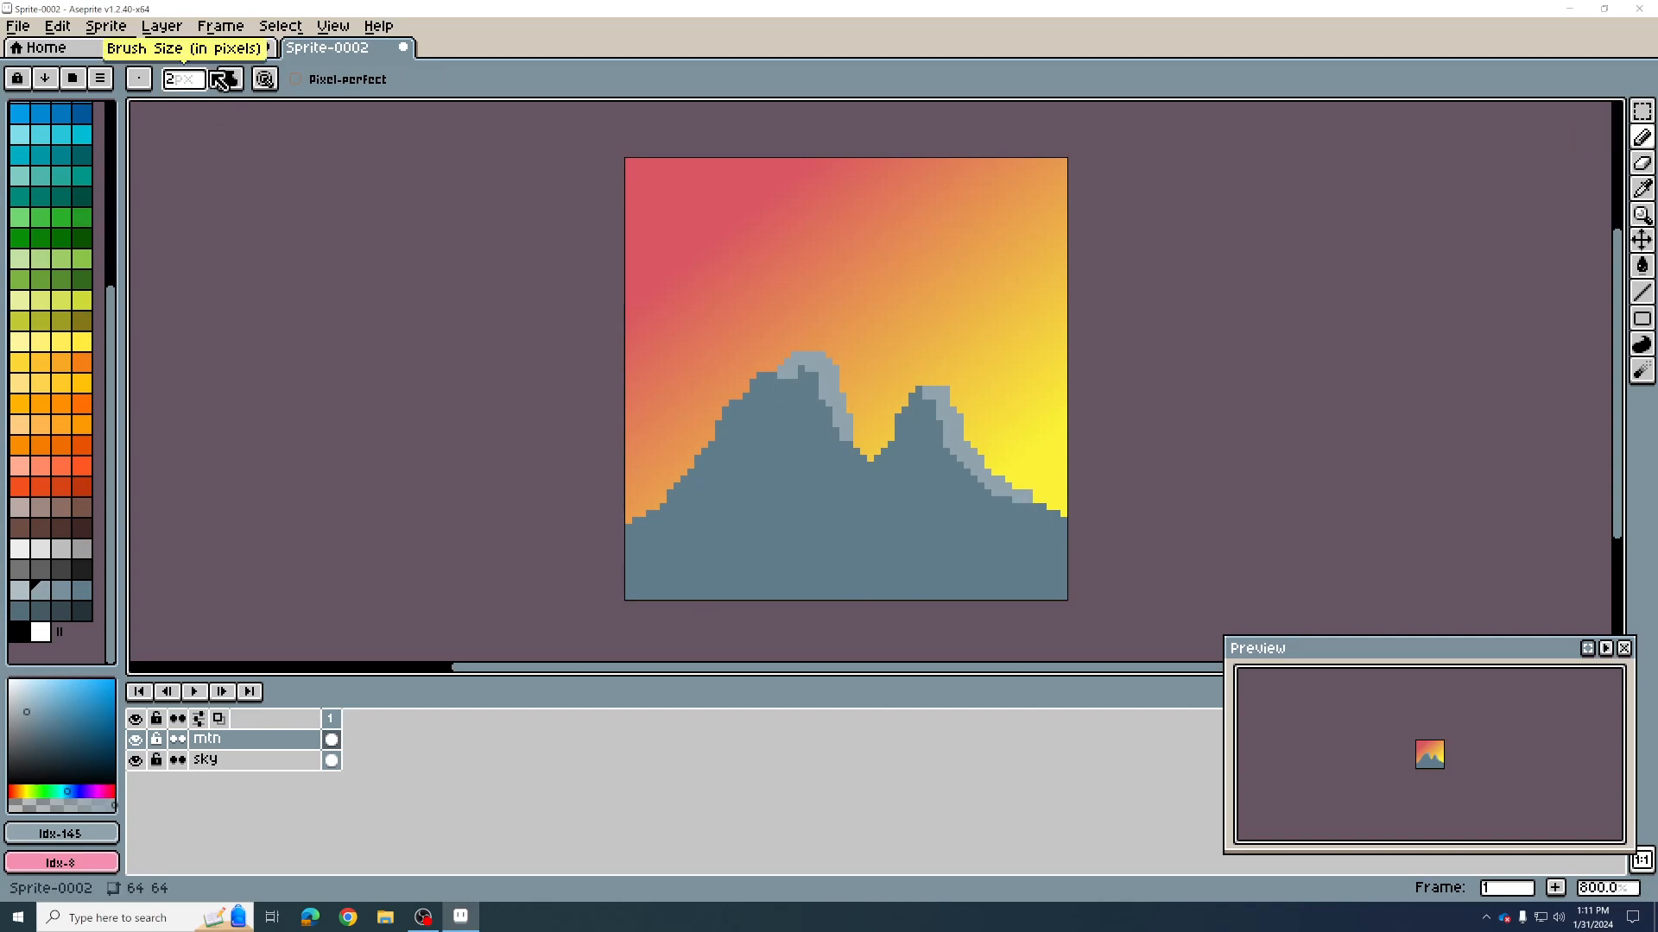
Step: Add brighter highlights to the tops of both peaks and their upper right edges in palette color index 144
left_click(23, 591)
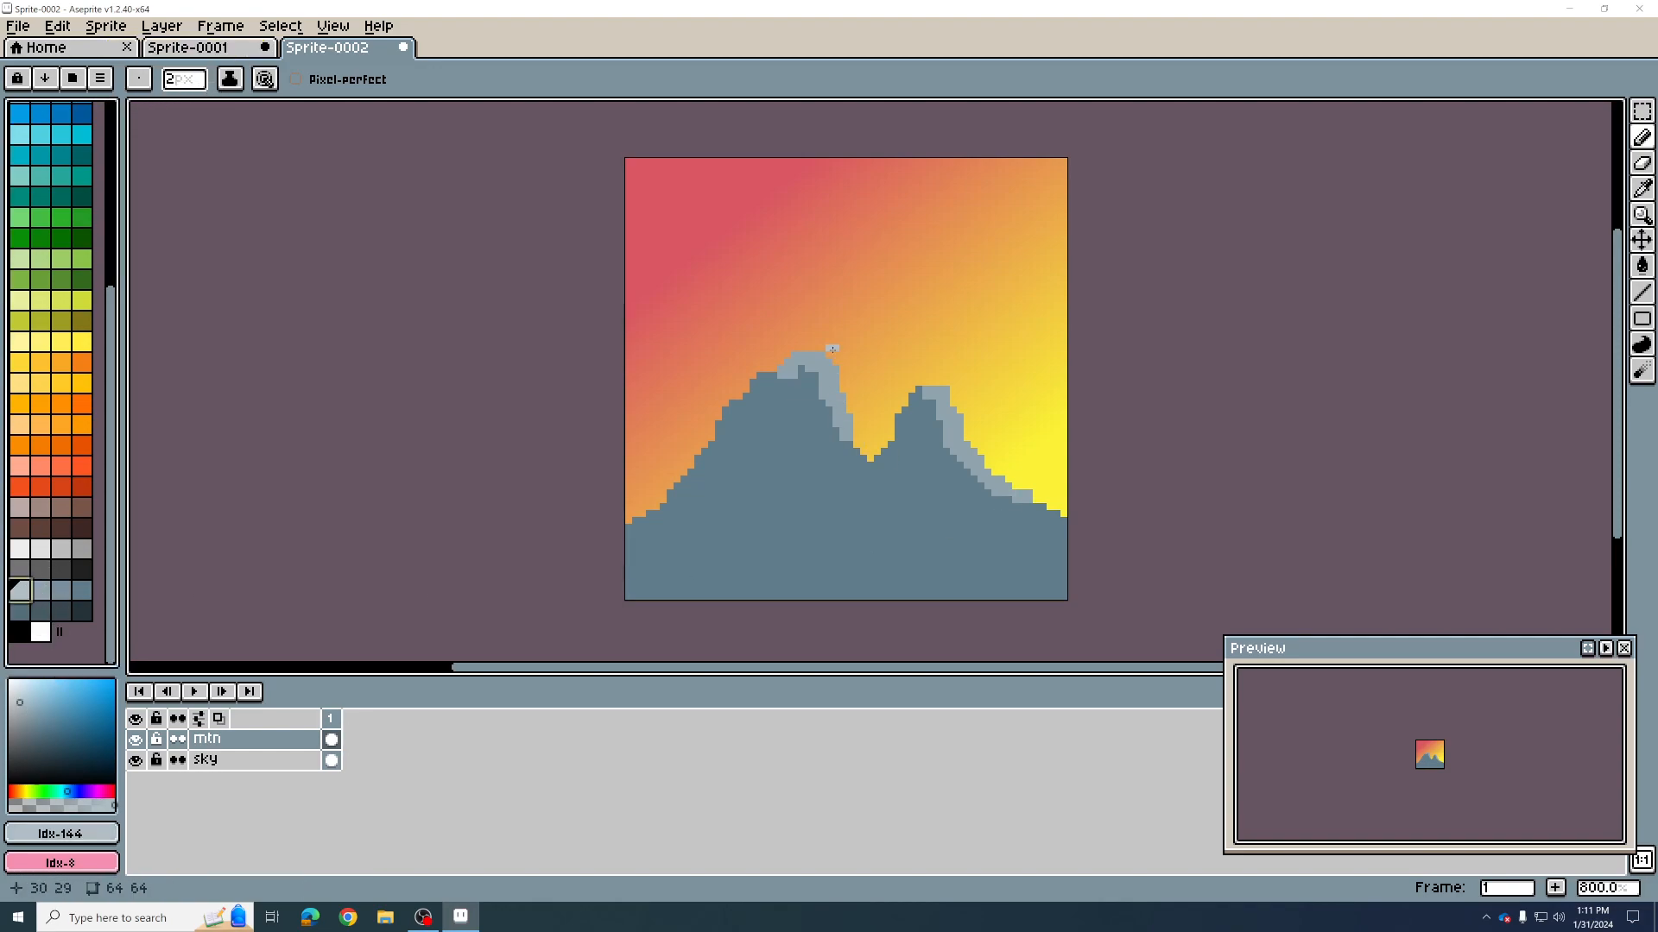
left_click_drag(805, 352, 826, 364)
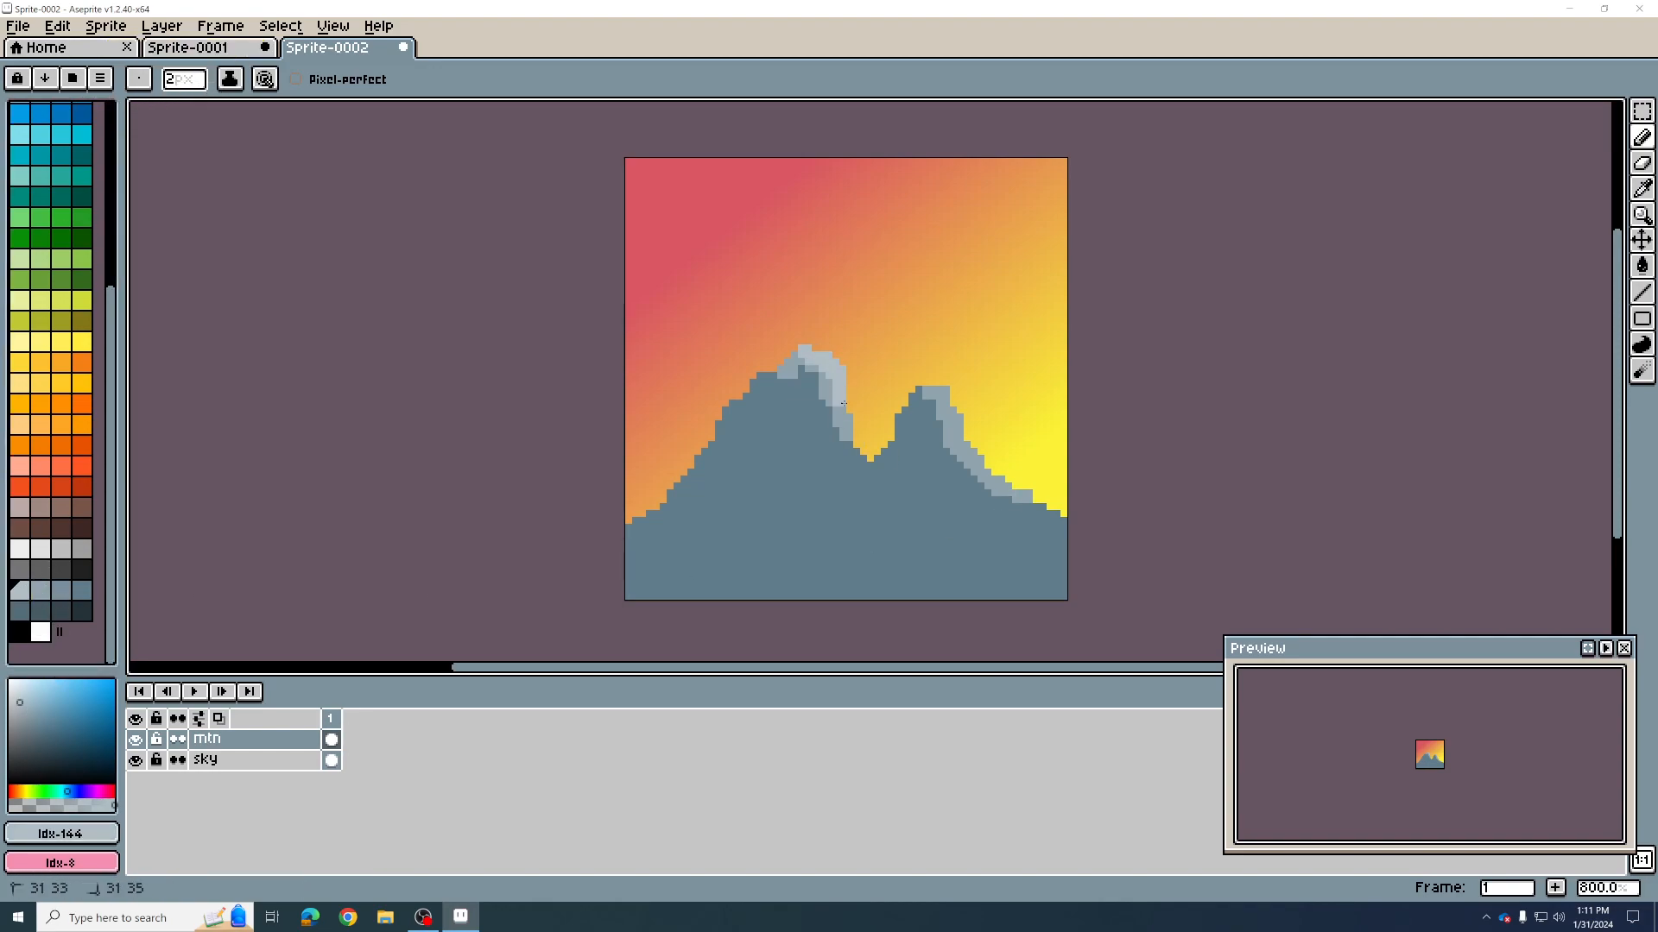
left_click_drag(939, 387, 957, 420)
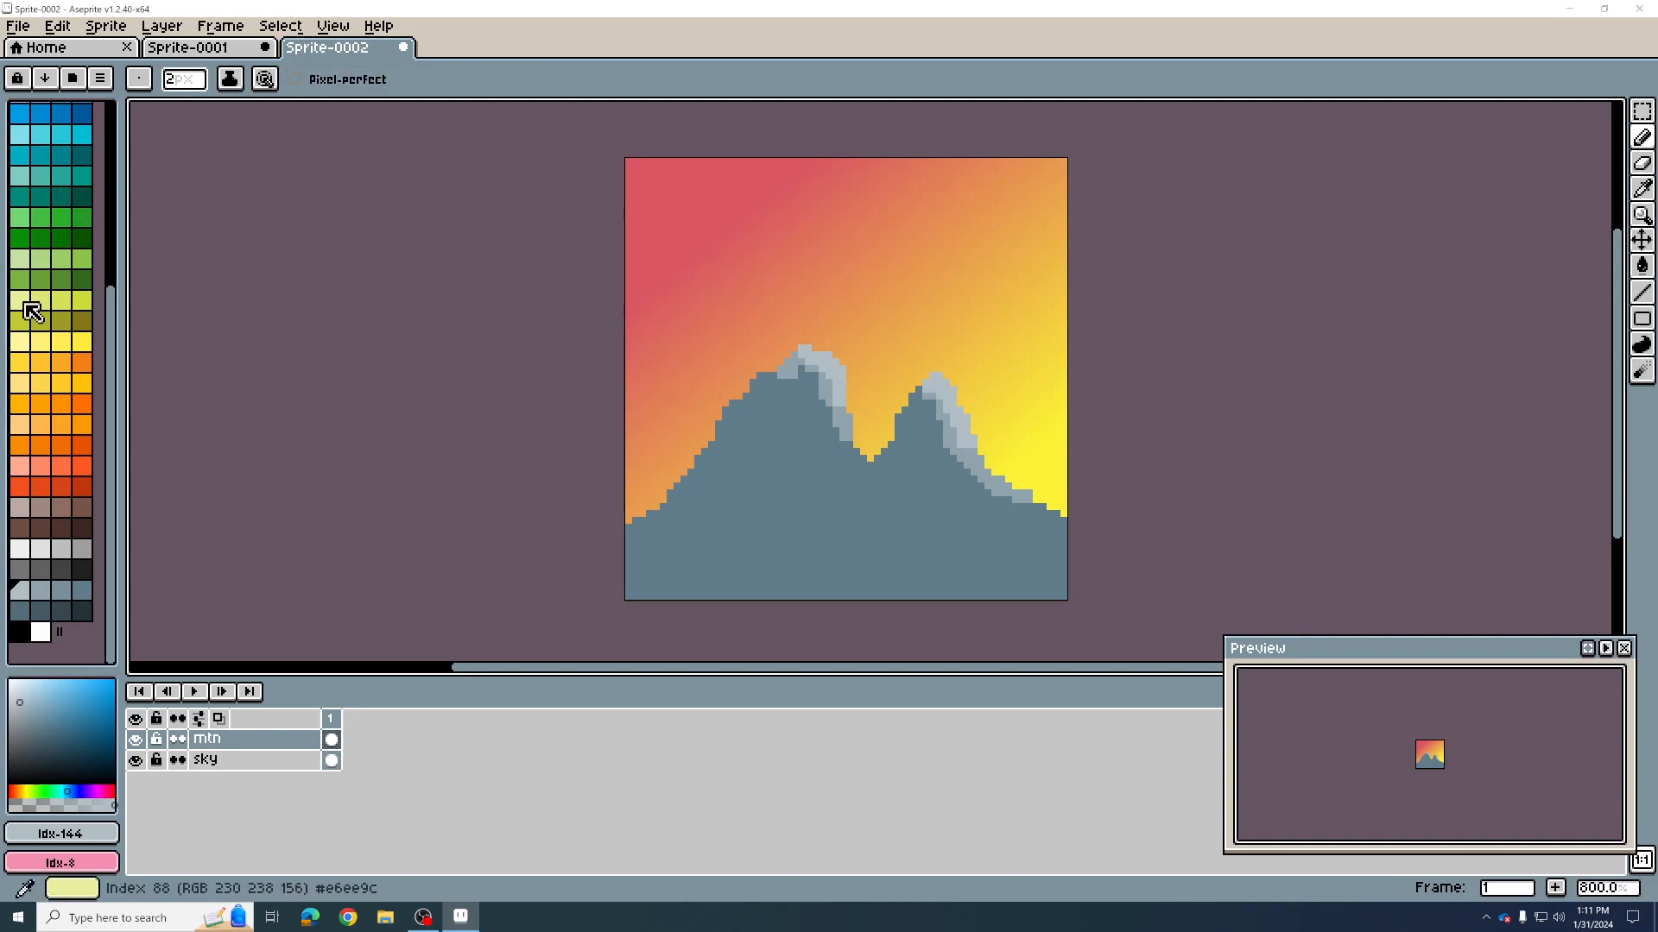
Step: Shade the left slopes of both mountains in the darker palette color index 148
left_click(61, 592)
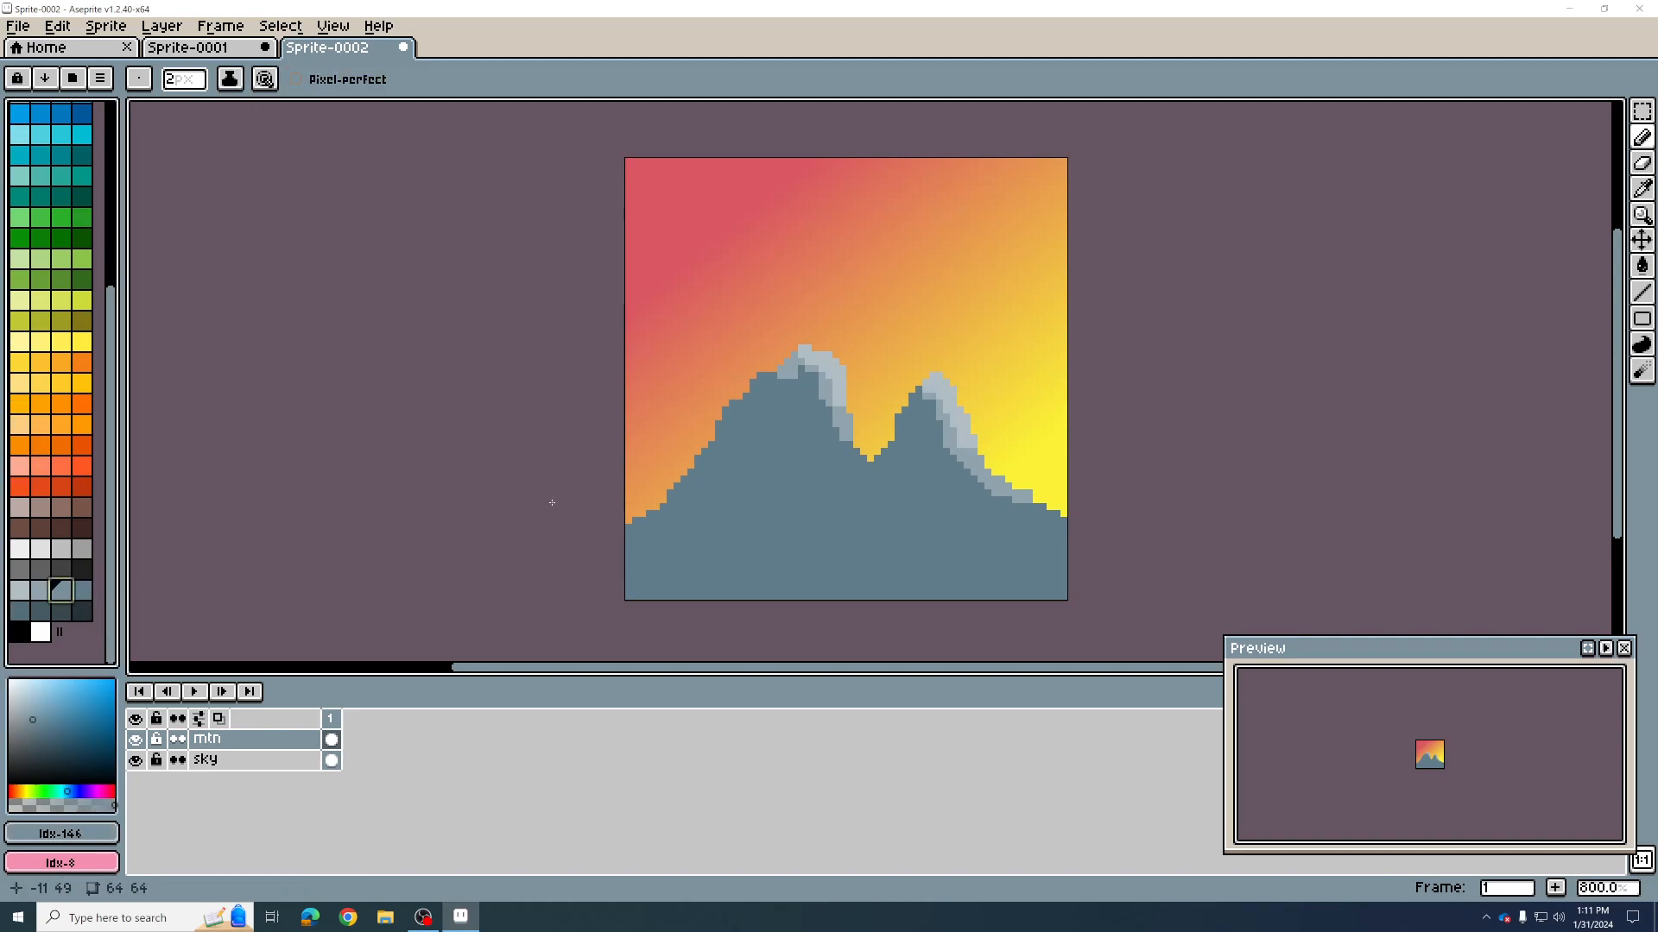
left_click(82, 590)
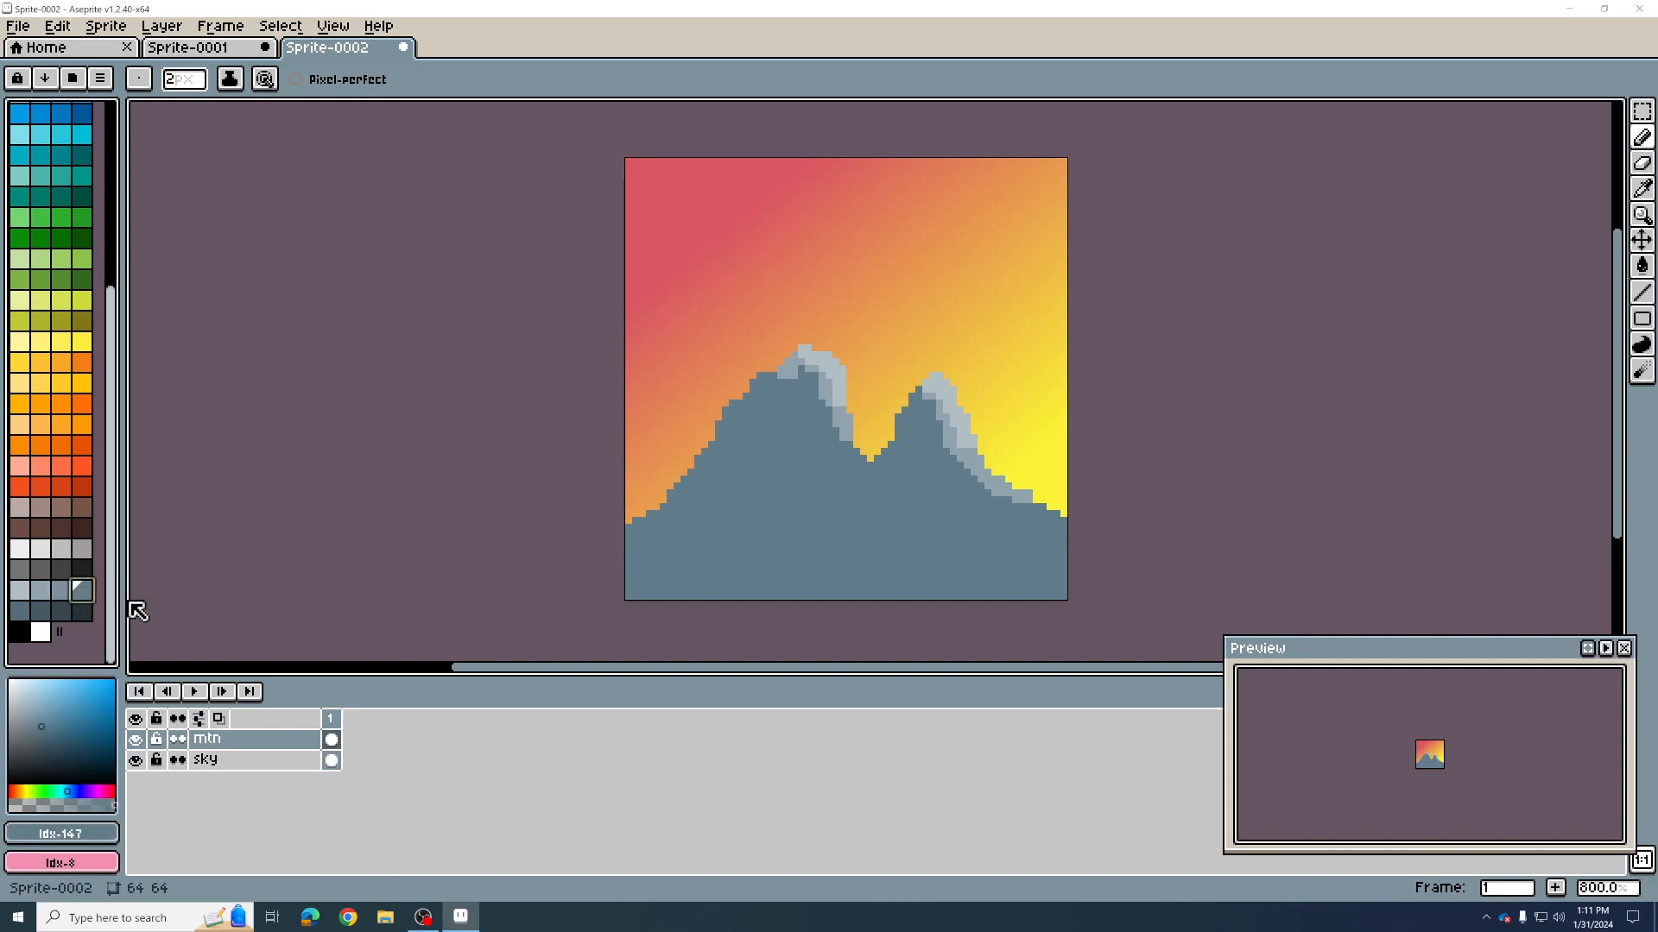
left_click(20, 611)
left_click_drag(770, 380, 632, 520)
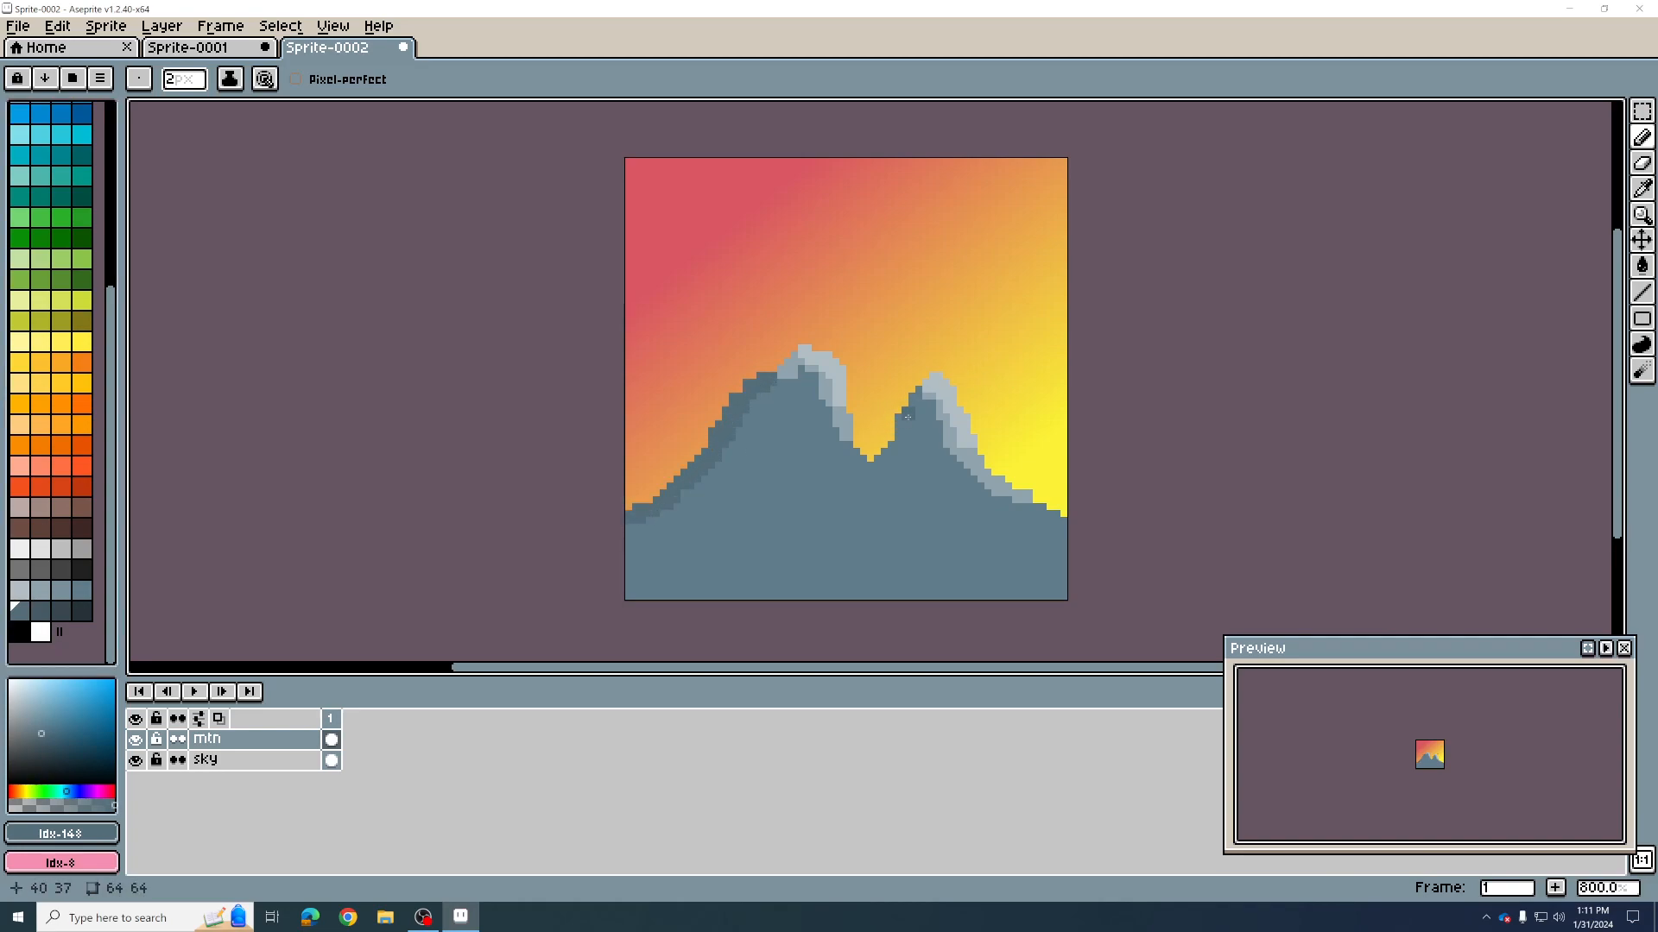
mouse_move(903, 432)
left_mouse_down()
mouse_move(861, 463)
mouse_move(887, 482)
mouse_move(836, 498)
left_mouse_up()
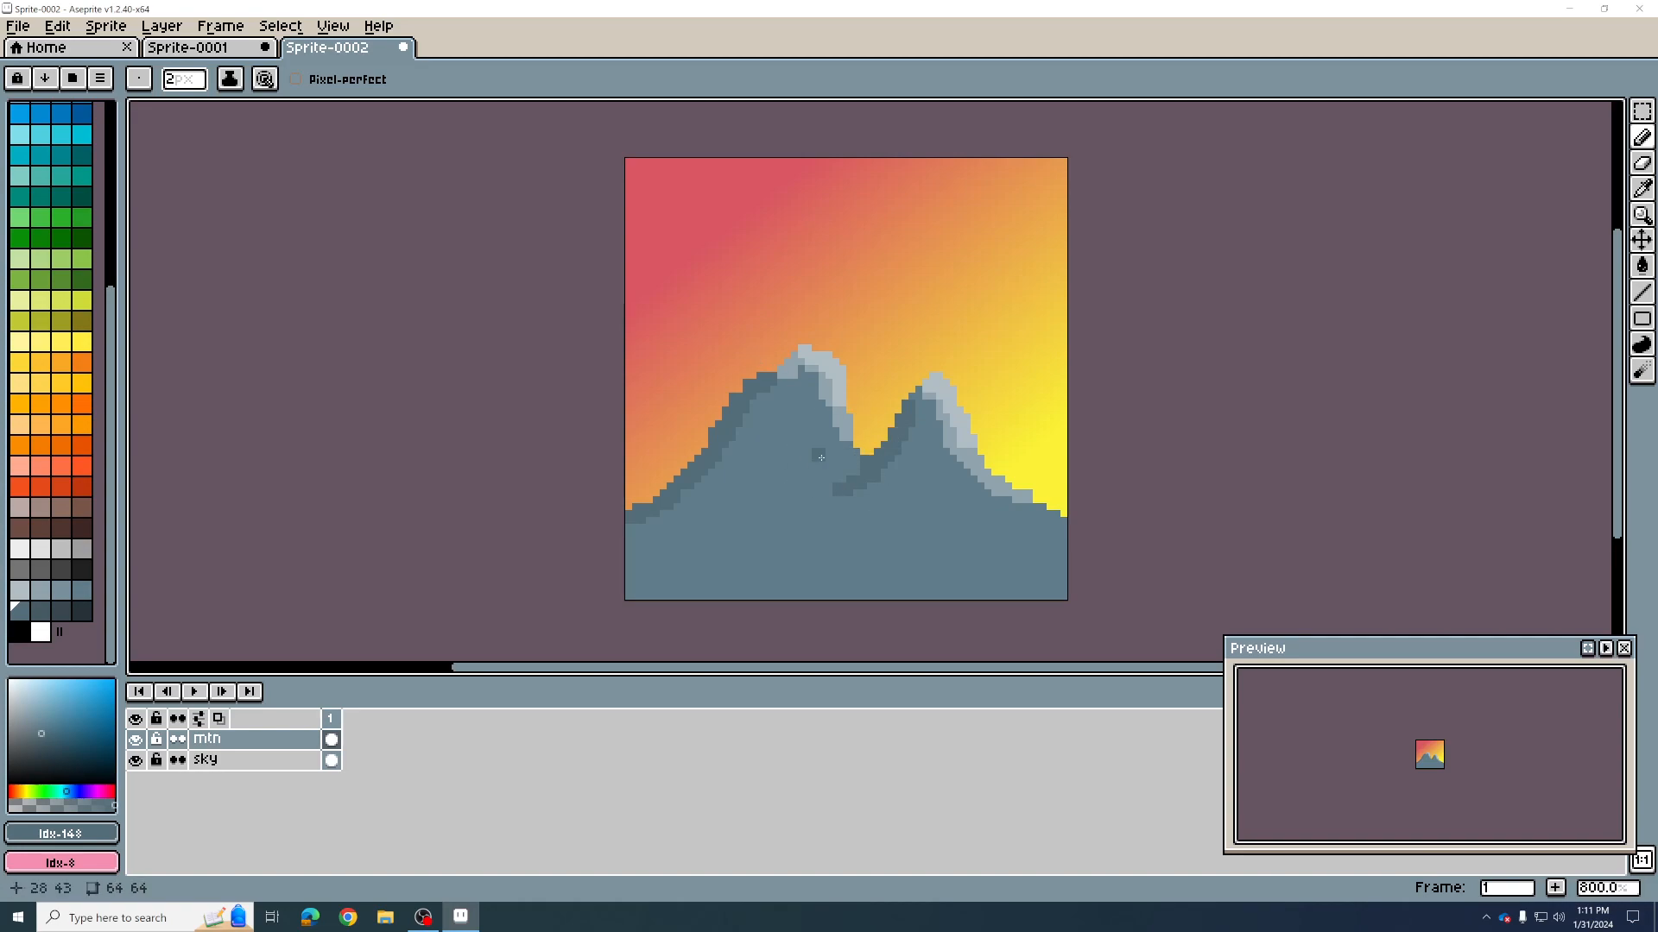
Step: Scatter small dark rock marks across the mountain body, using a 2 px brush for larger ones and 1 px for smaller ones
left_click_drag(687, 560, 726, 550)
left_click_drag(932, 554, 967, 542)
left_click_drag(758, 457, 780, 450)
left_click_drag(812, 560, 862, 544)
left_click(185, 79)
type("1")
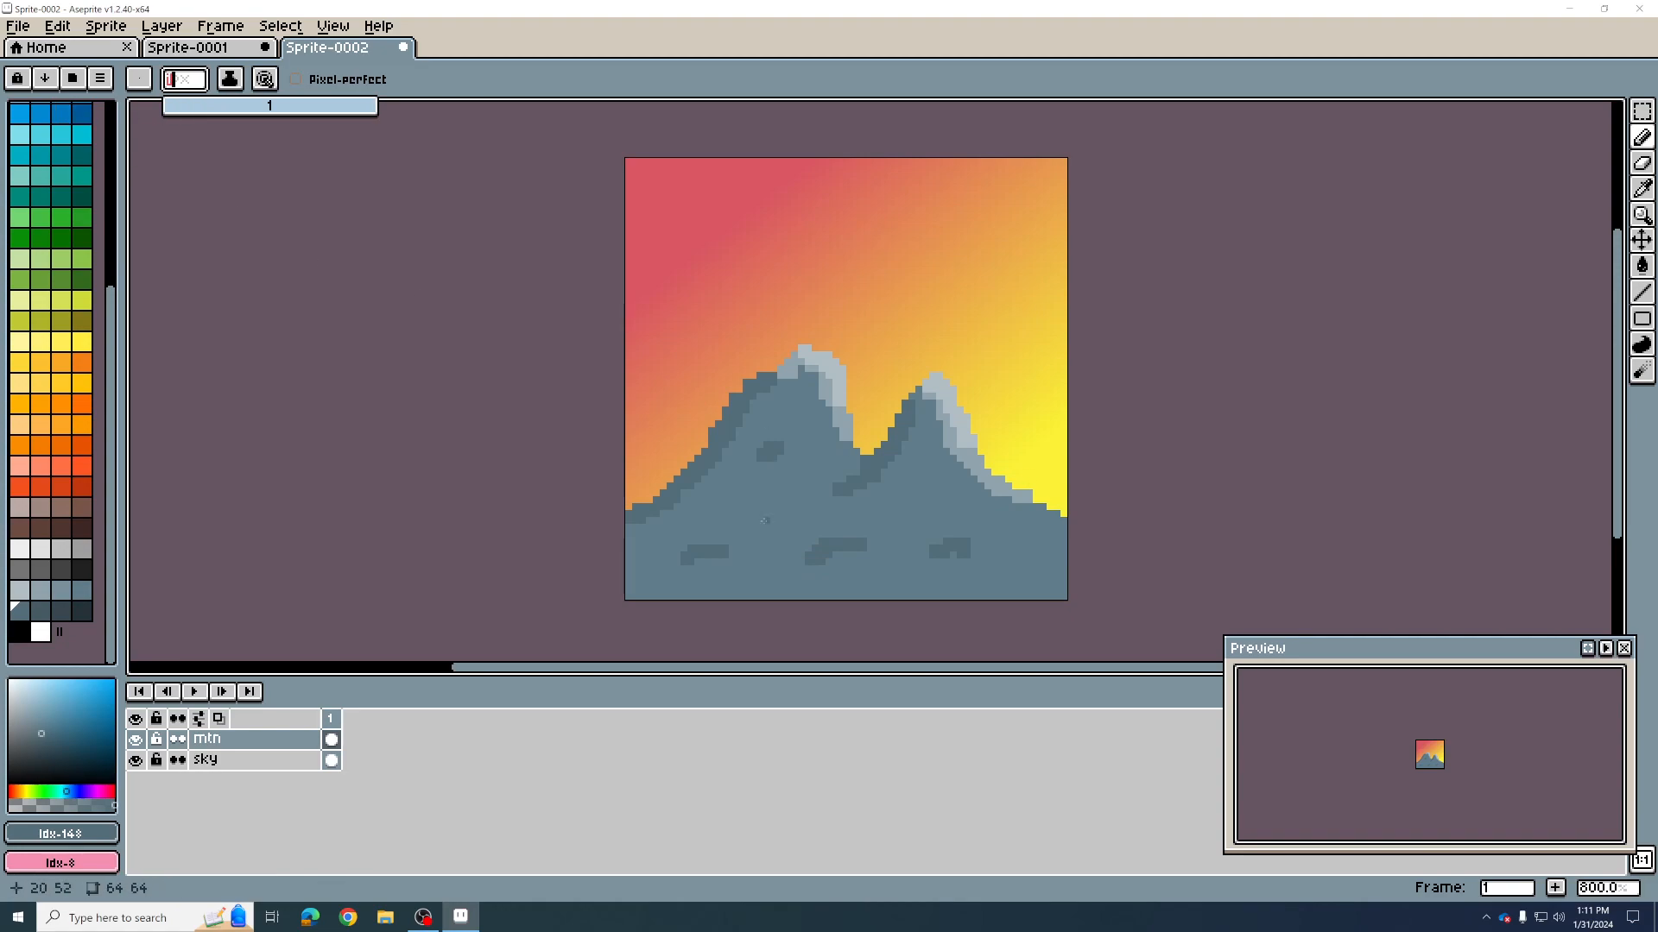
left_click_drag(765, 521, 780, 513)
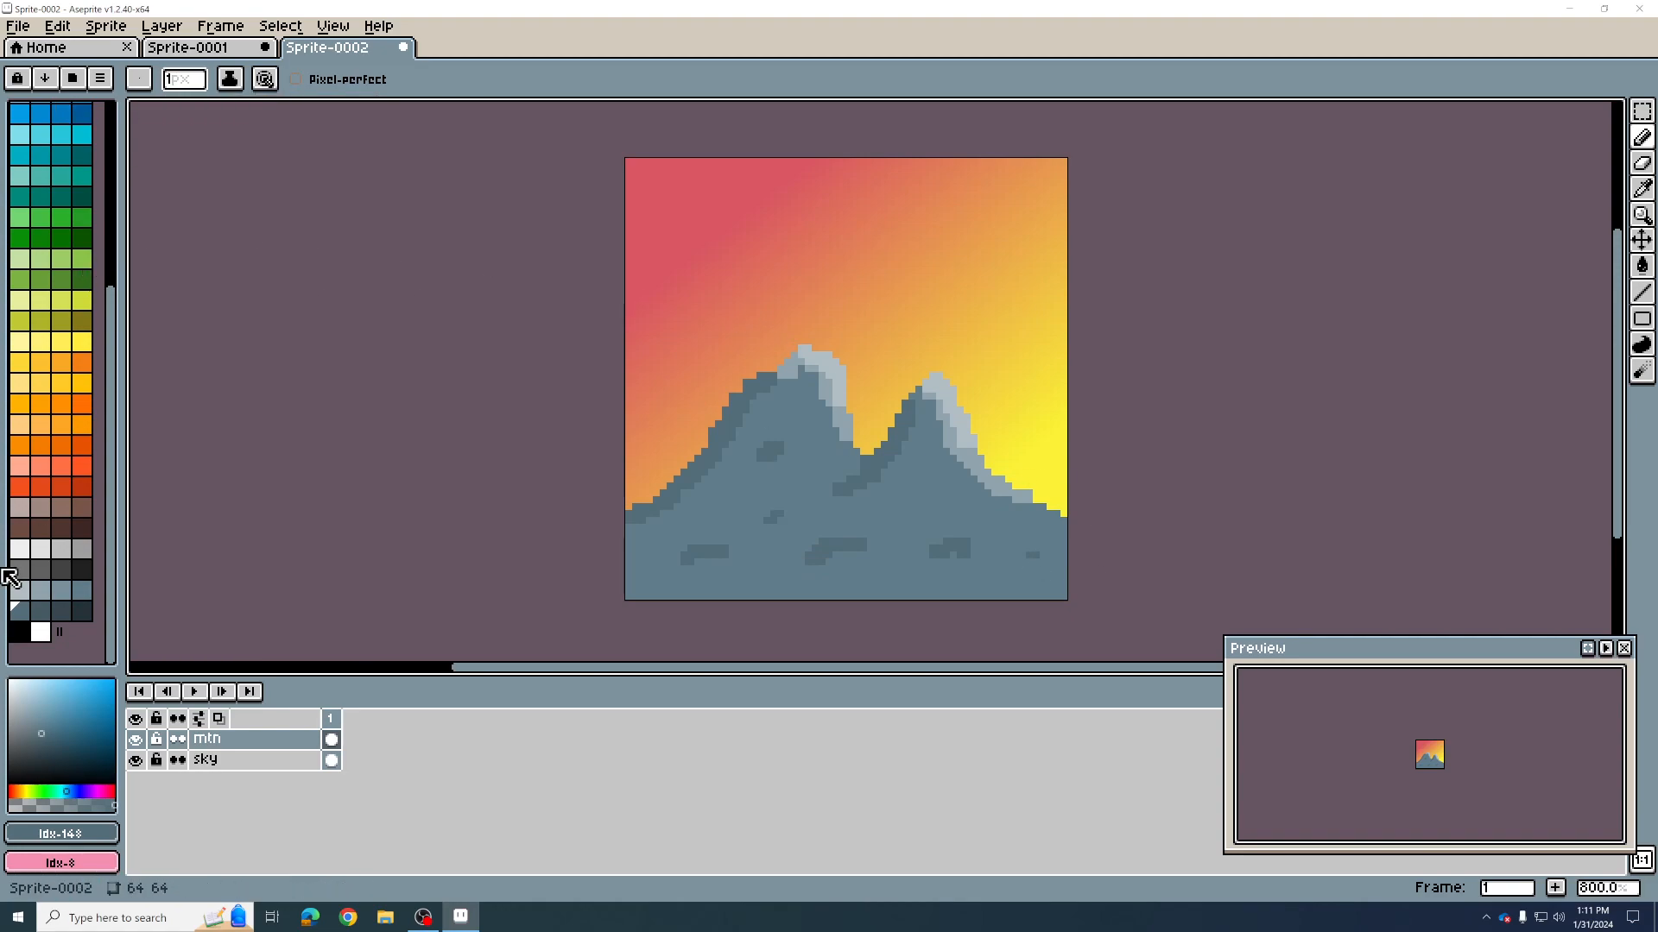
Step: Add 1 px highlights in palette color index 145 along the upper right edges of the rock marks
left_click(40, 590)
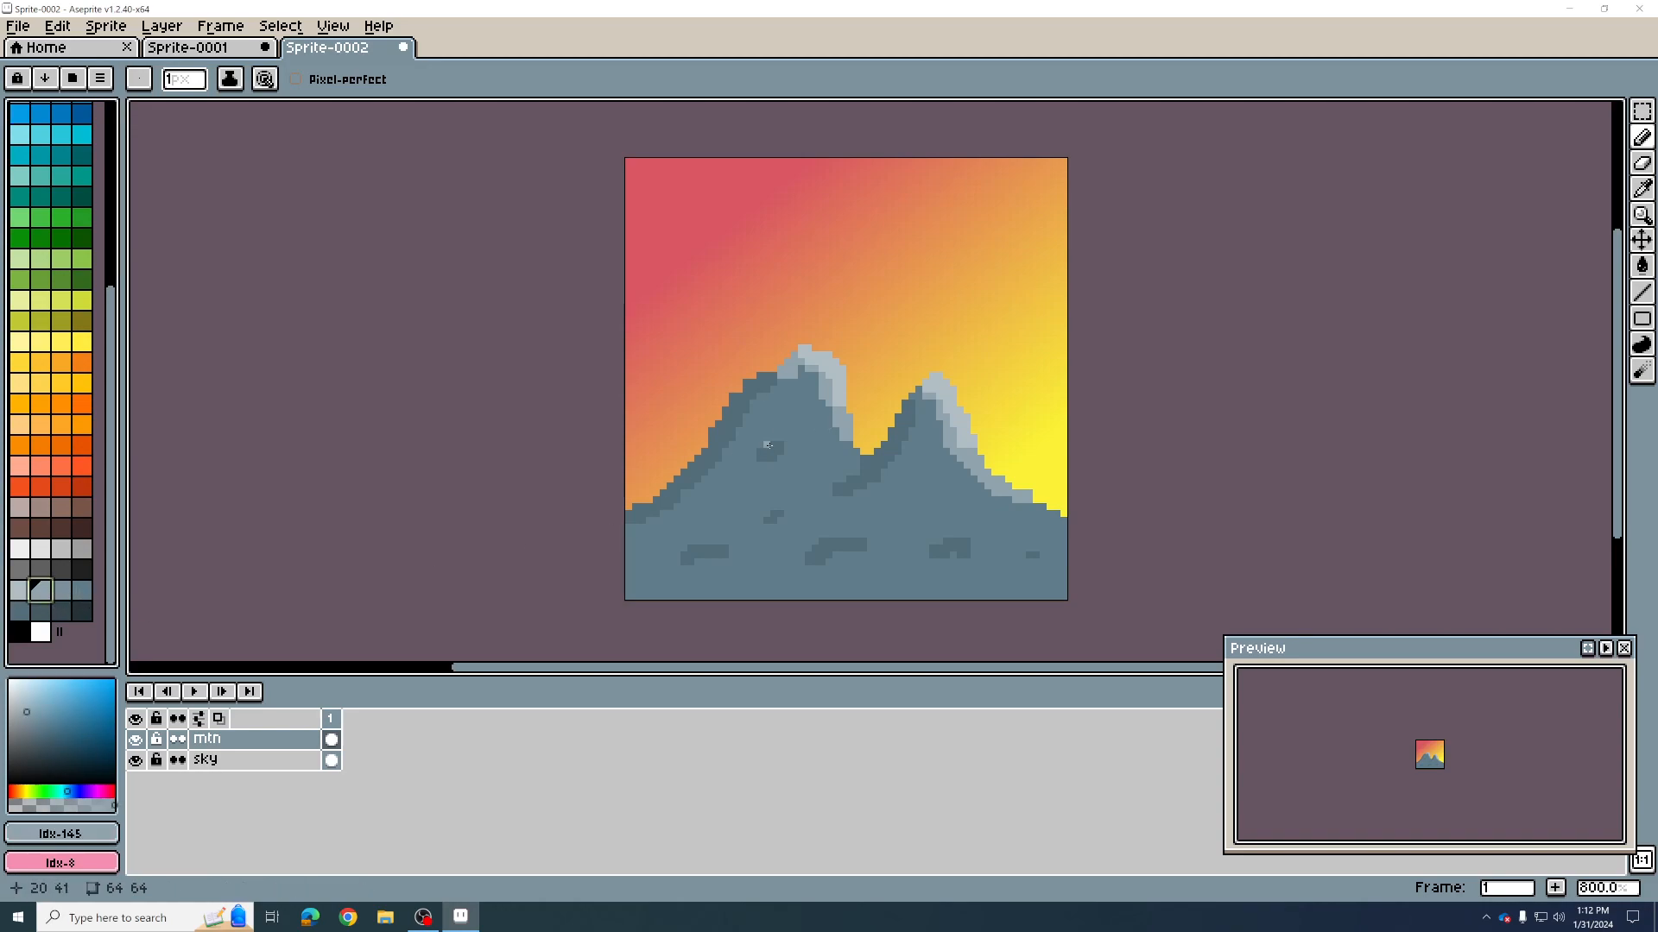
left_click_drag(775, 447, 786, 448)
left_click_drag(842, 535, 865, 535)
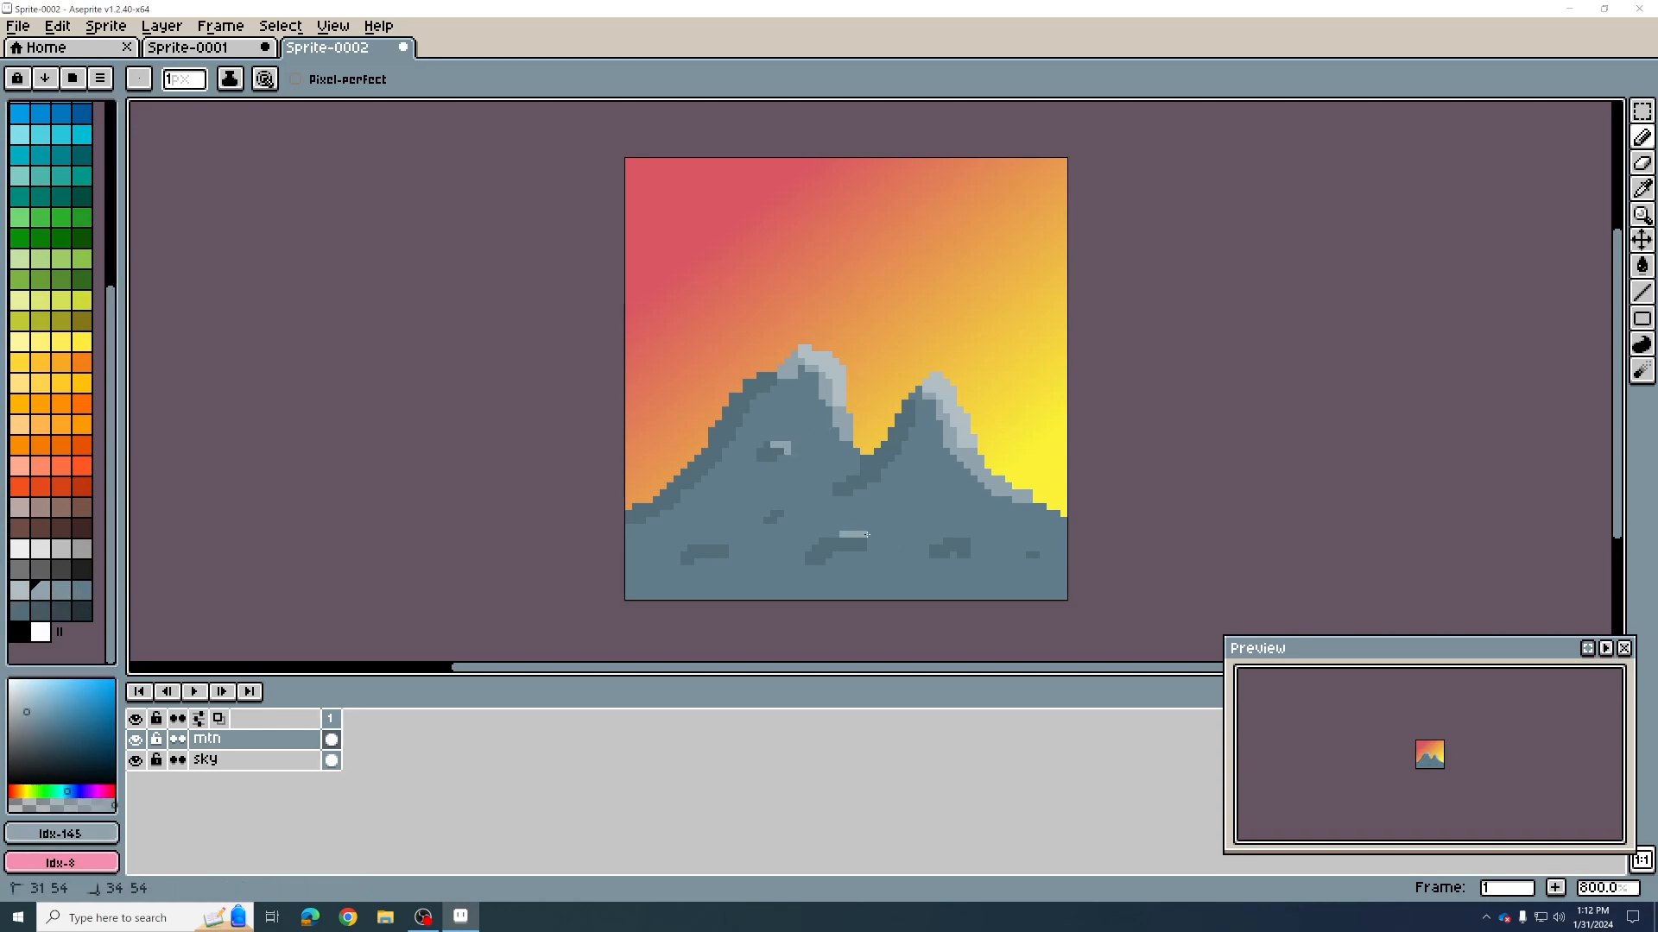
left_click_drag(1042, 549, 1035, 560)
left_click_drag(711, 542, 731, 551)
left_click(780, 509)
Step: Darken the outer edge of the taller mountain's left slope with 1 px strokes in palette color index 149
scroll(1459, 764, "up", 3)
scroll(1459, 764, "down", 2)
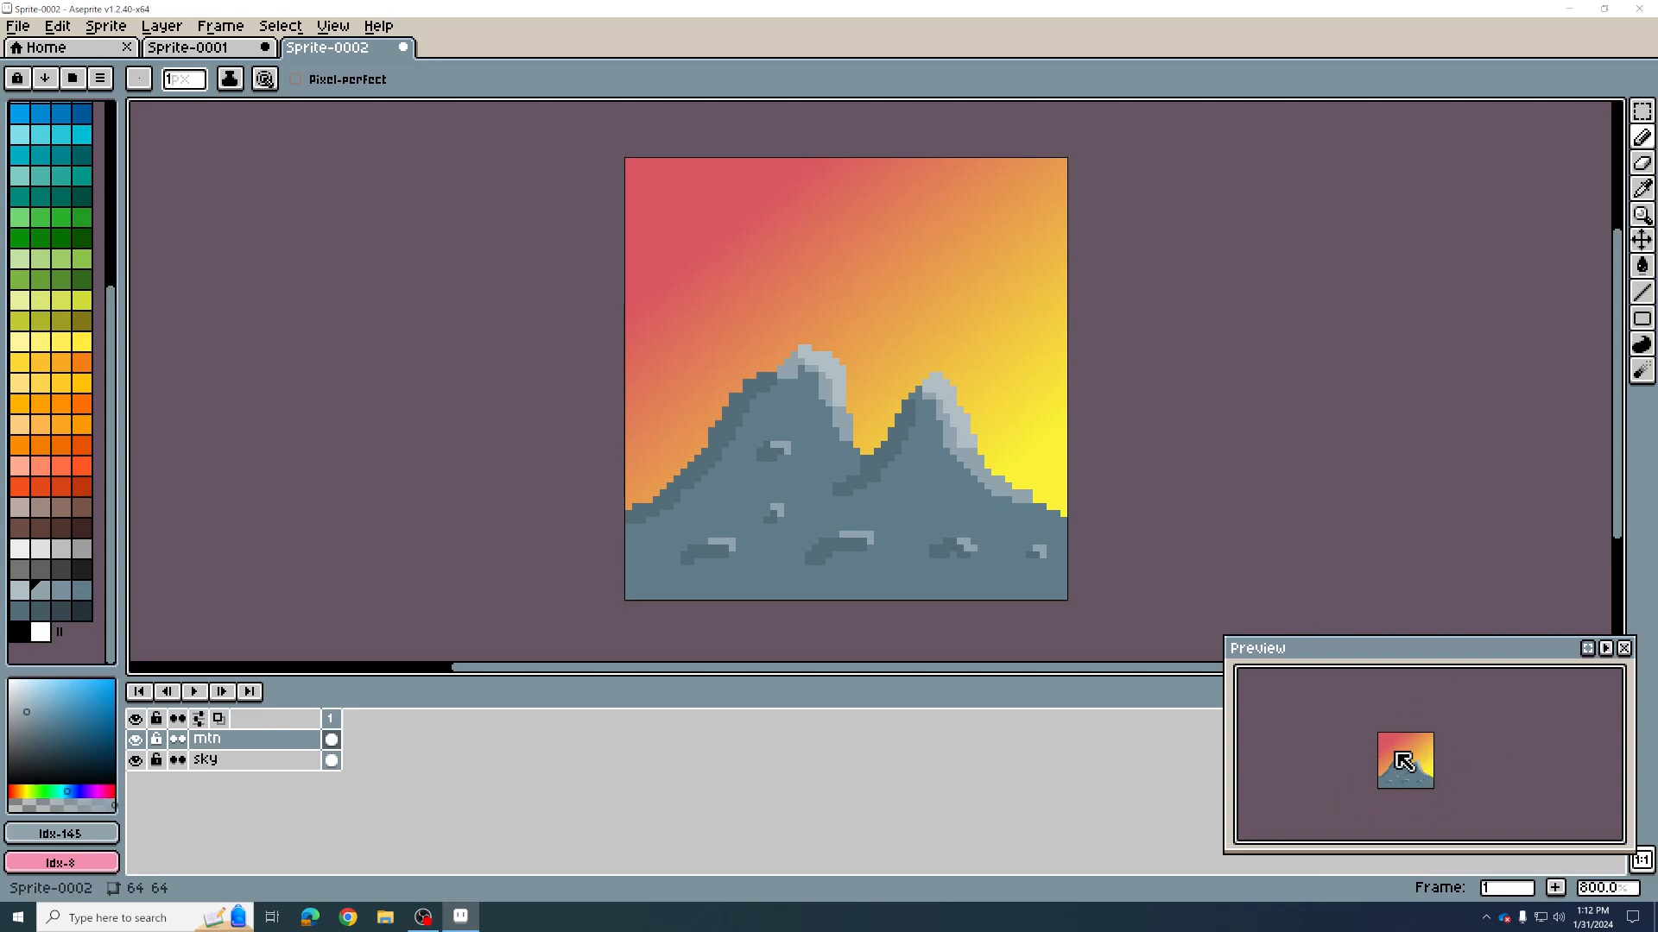
scroll(1429, 747, "down", 1)
scroll(1420, 751, "up", 2)
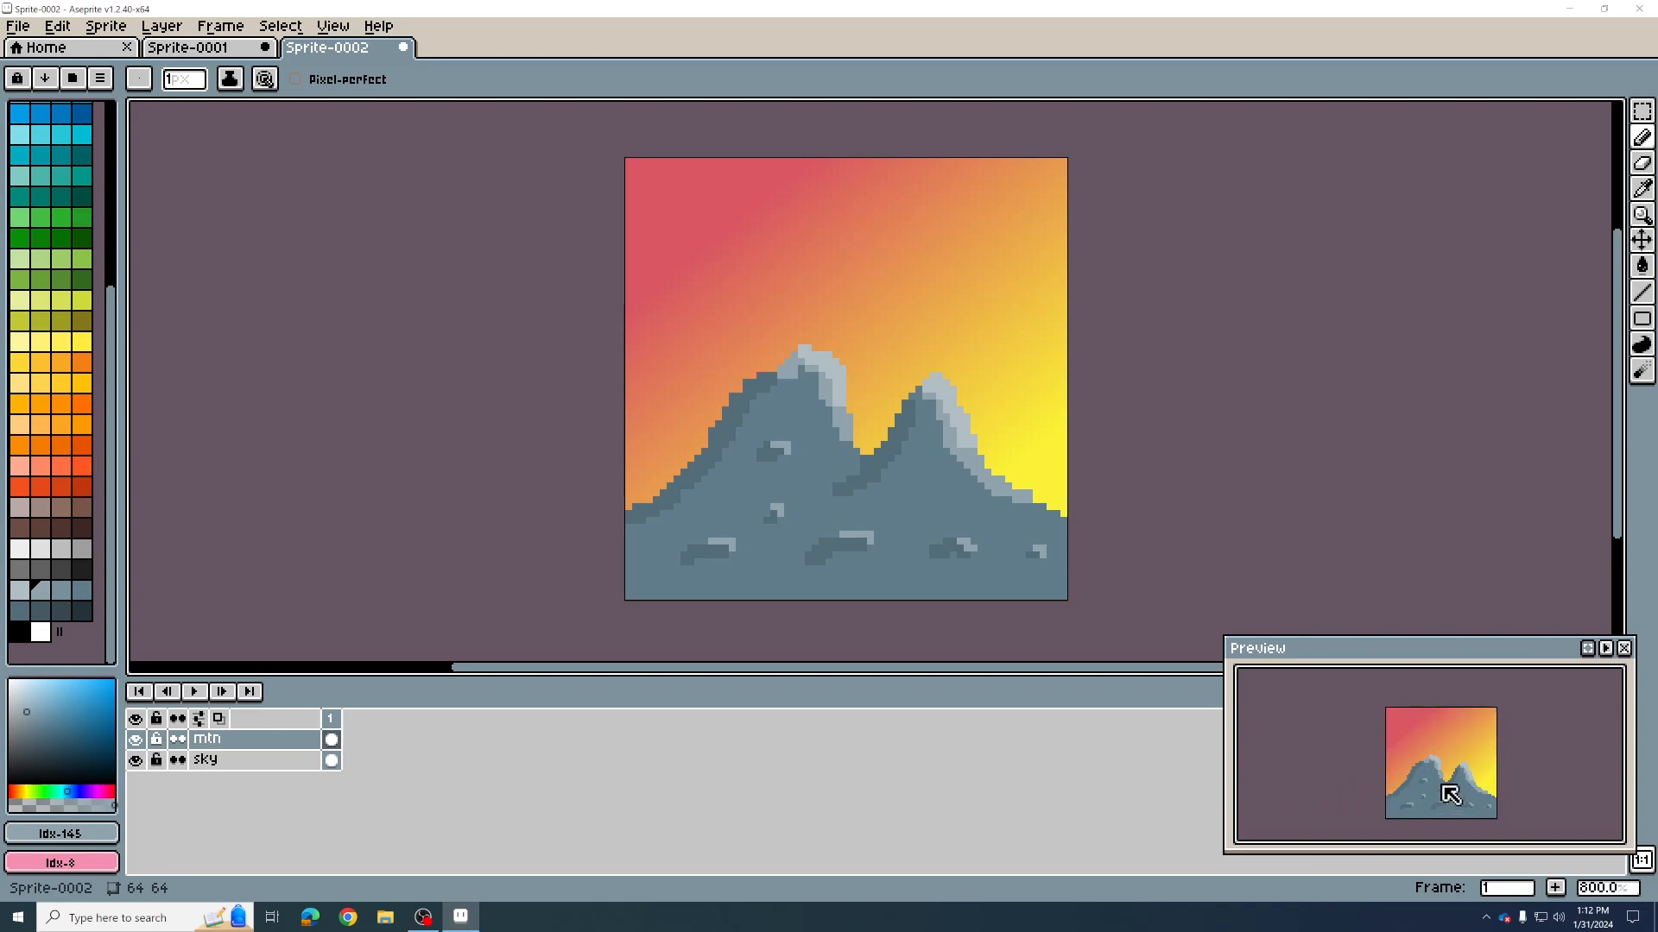
scroll(1462, 789, "down", 2)
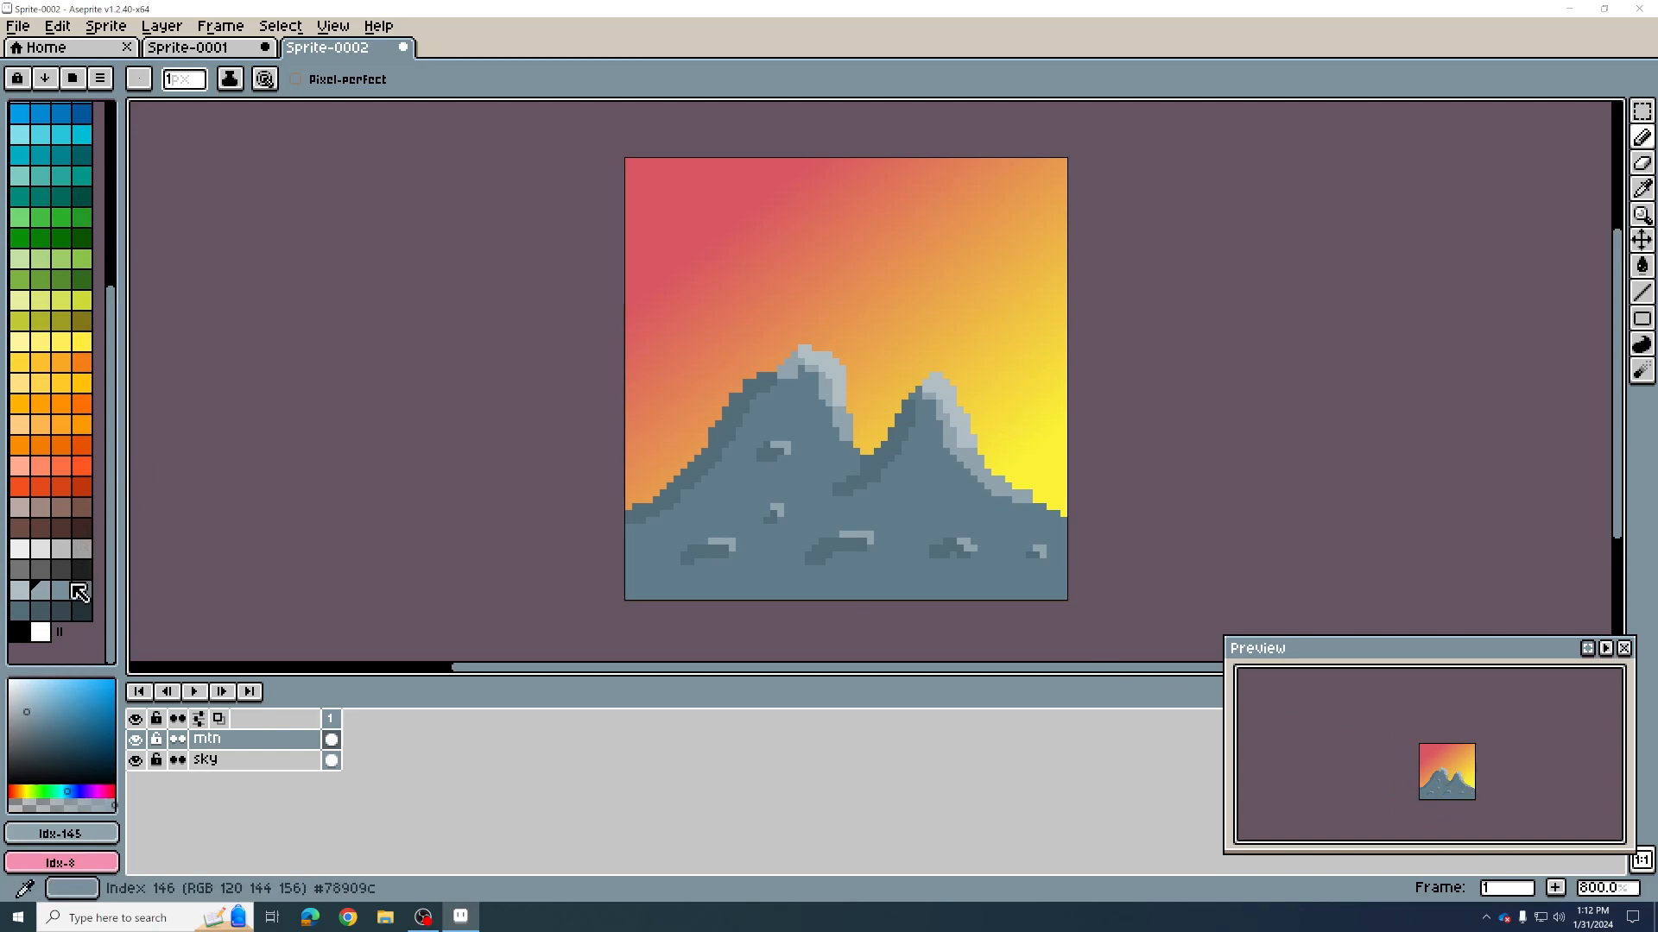
left_click(40, 611)
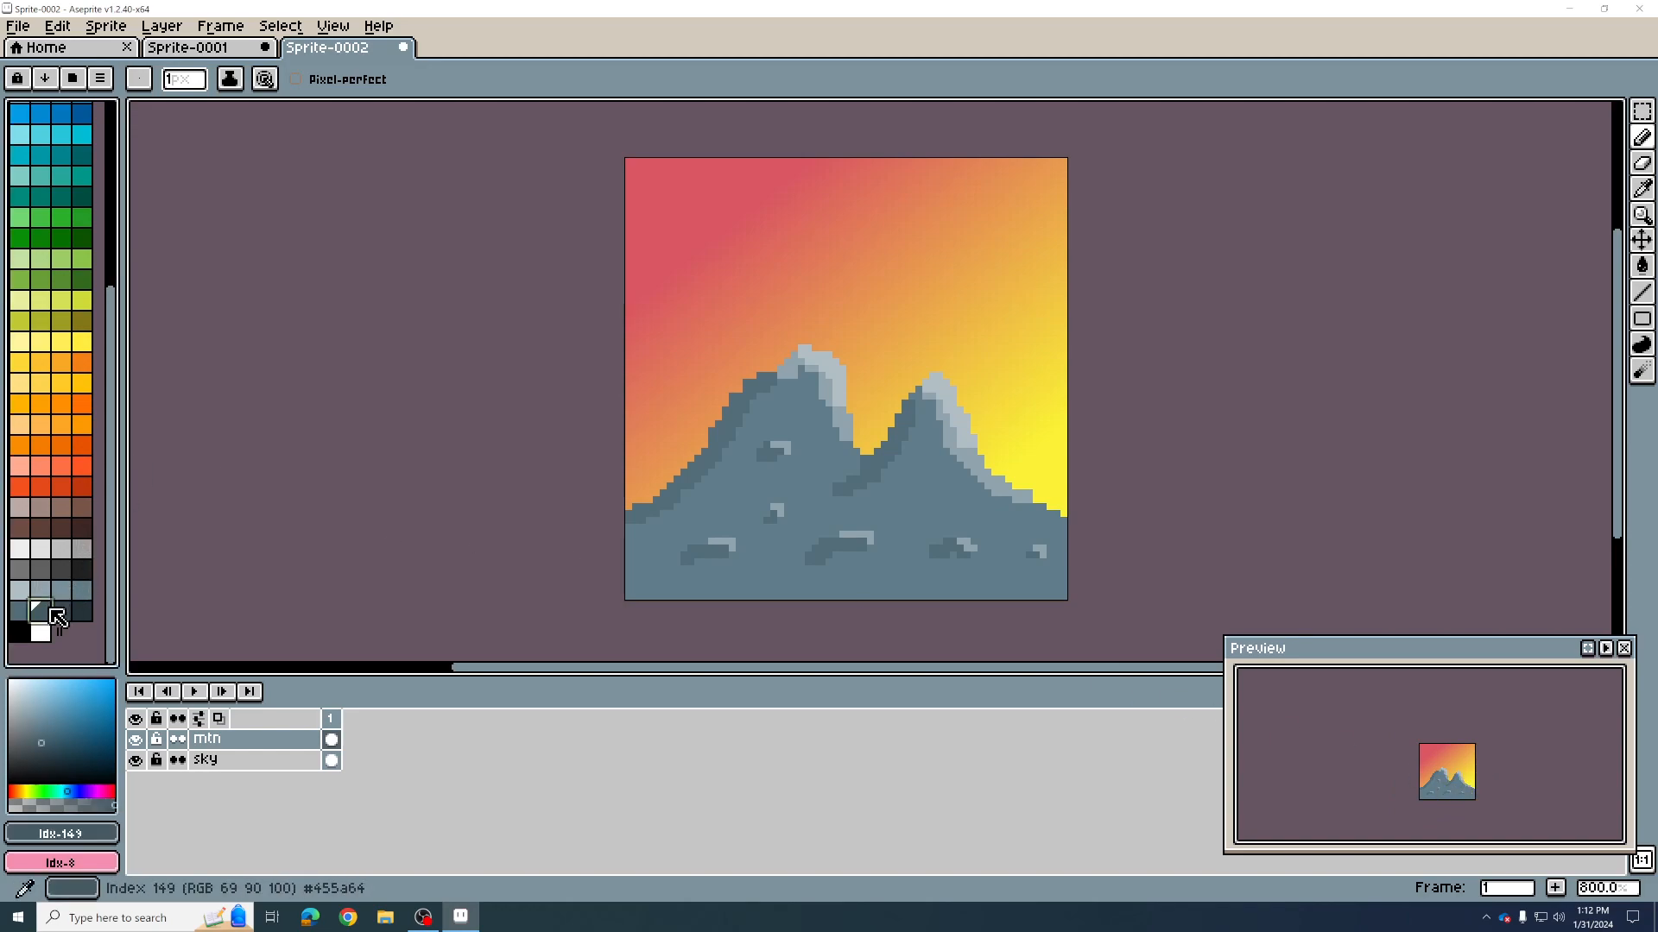
left_click(747, 385)
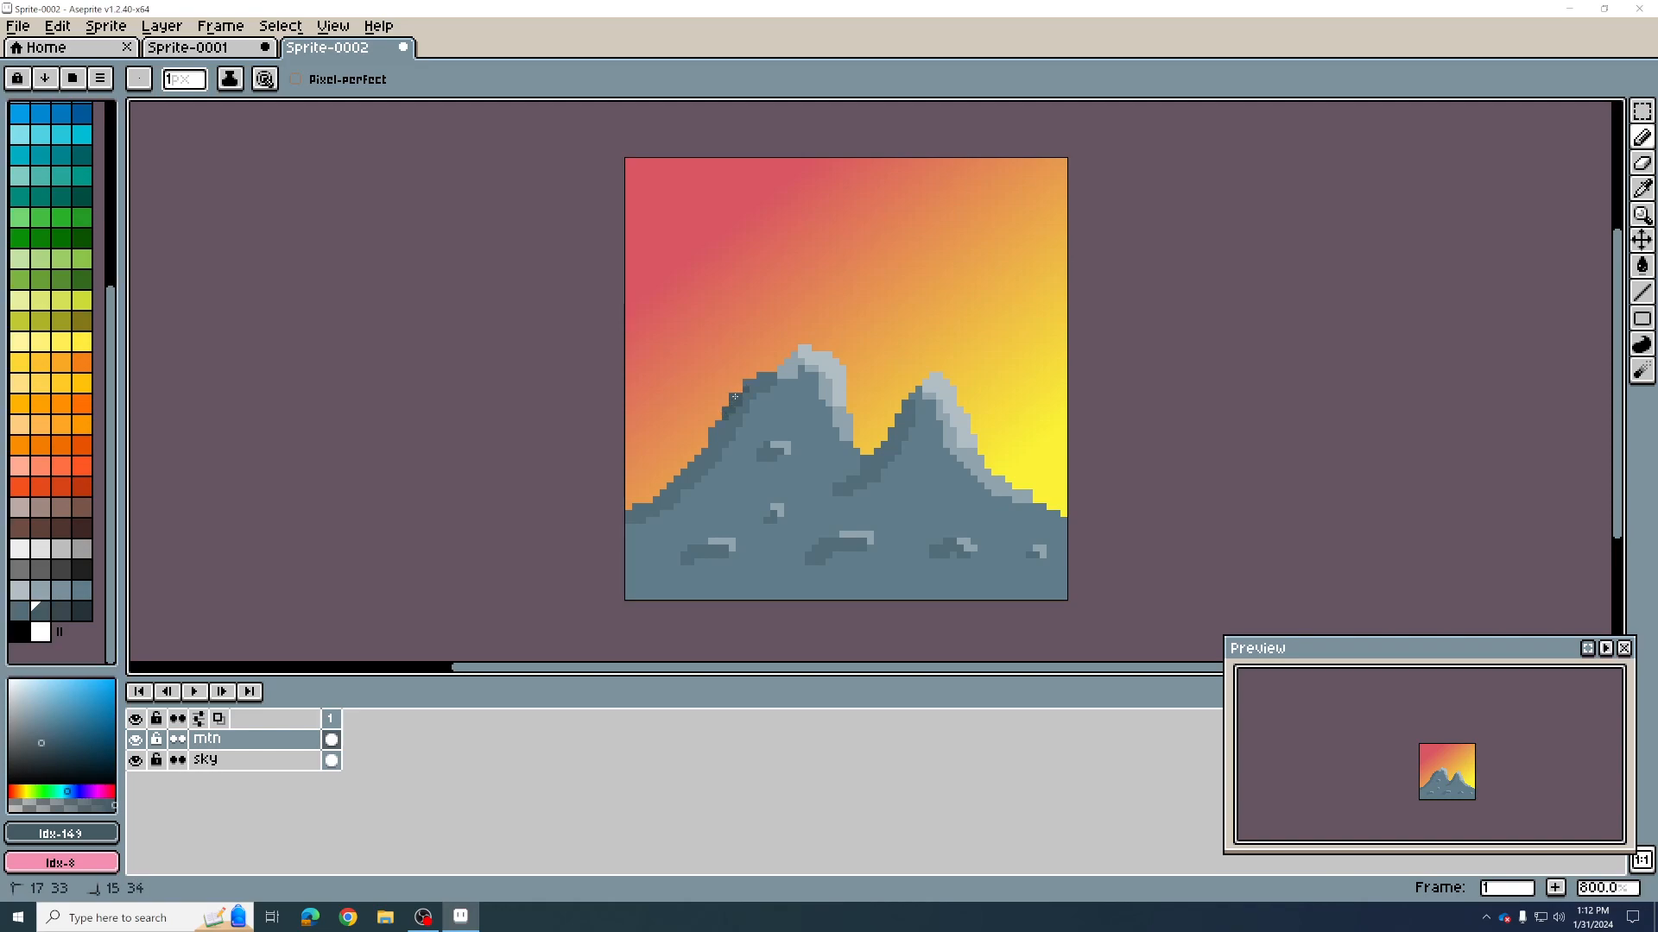
mouse_move(708, 438)
left_mouse_down()
mouse_move(628, 500)
mouse_move(648, 507)
left_mouse_up()
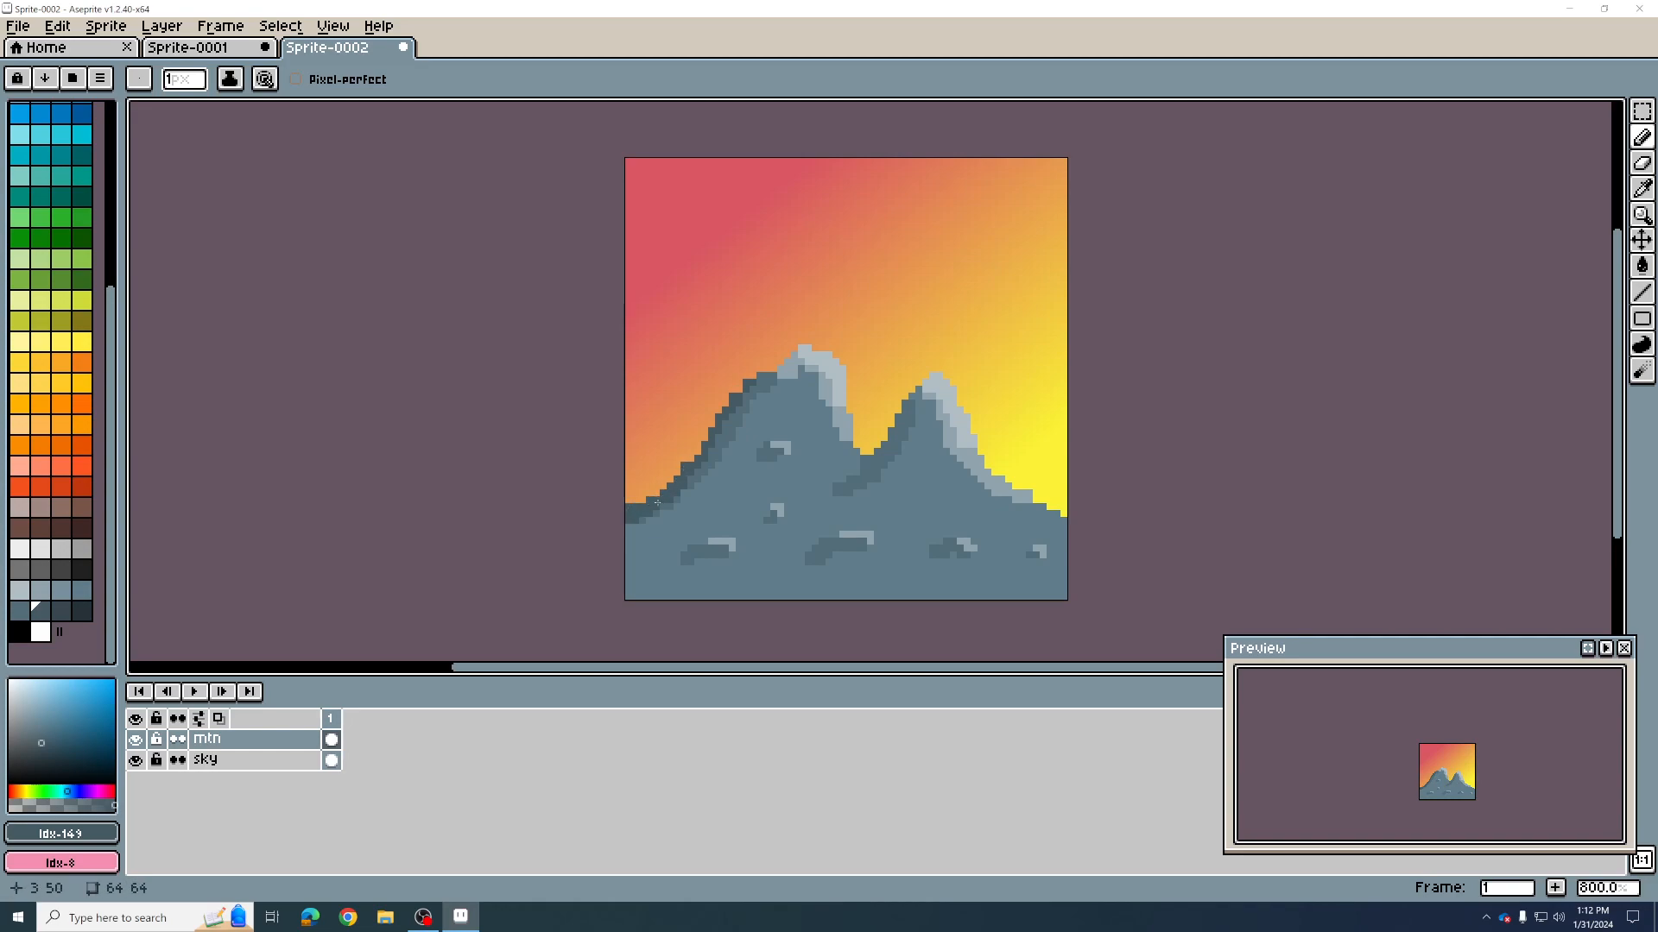
Step: Add index 149 shadows at the foot of the shorter mountain's left slope and on the left edges of the rock marks
left_click_drag(881, 452, 856, 471)
left_click(856, 458)
left_click(849, 471)
left_click(939, 546)
left_click_drag(678, 555, 678, 562)
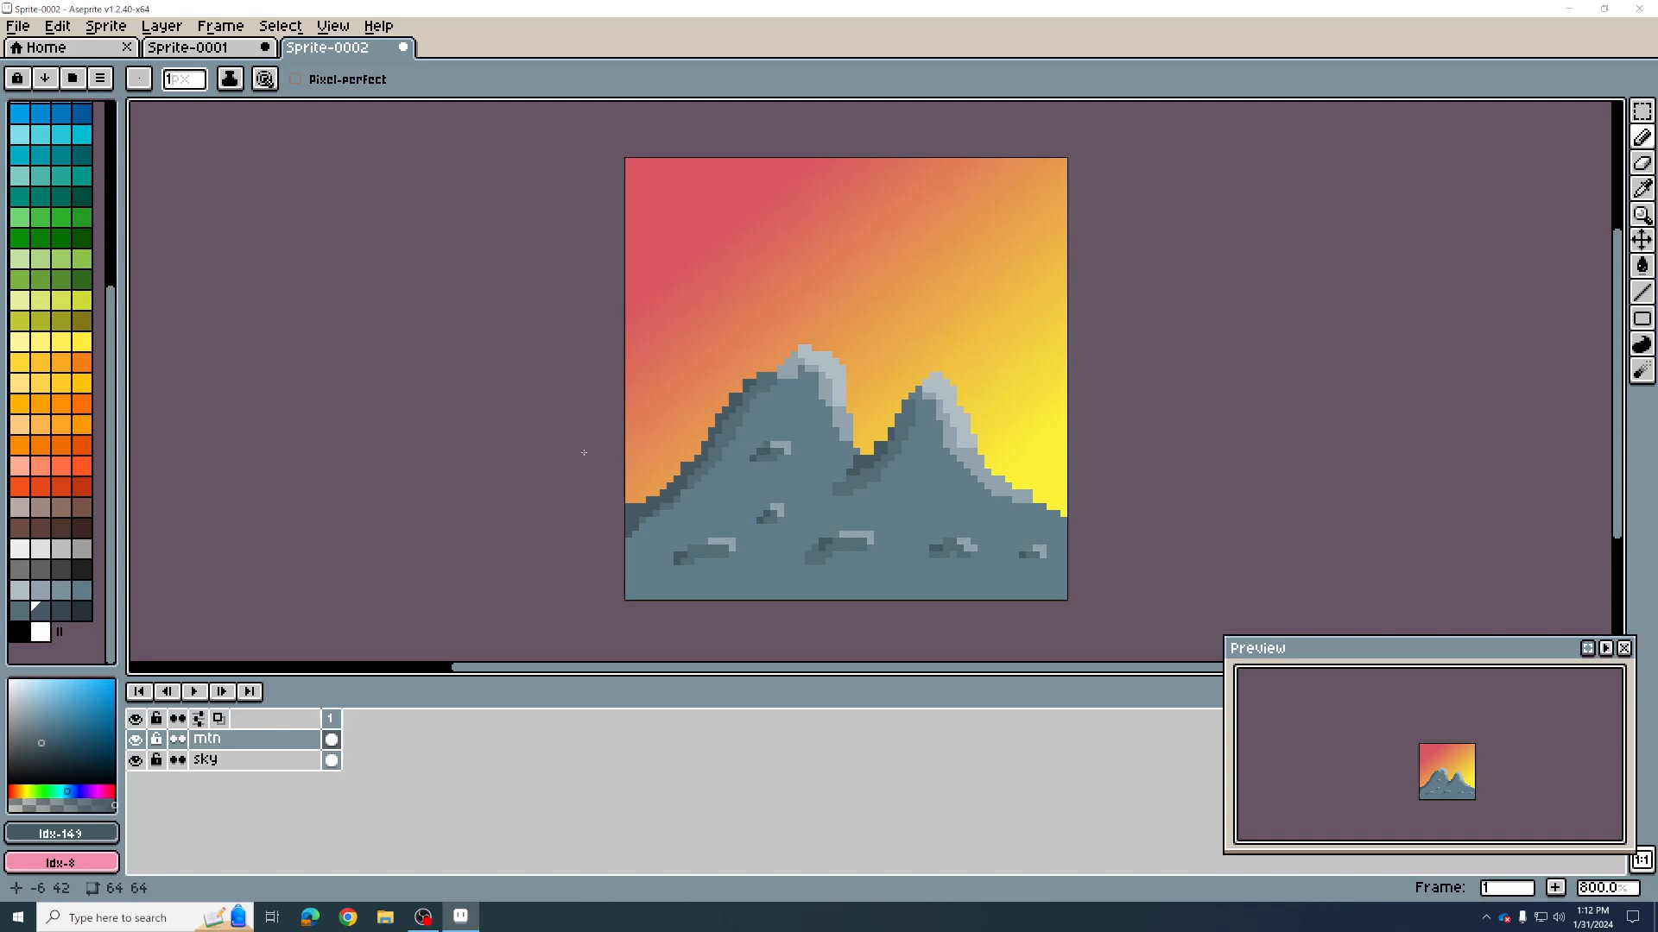
Step: Add the darkest shadow accents to the rock marks and the valley between the peaks in palette color index 150
left_click(61, 612)
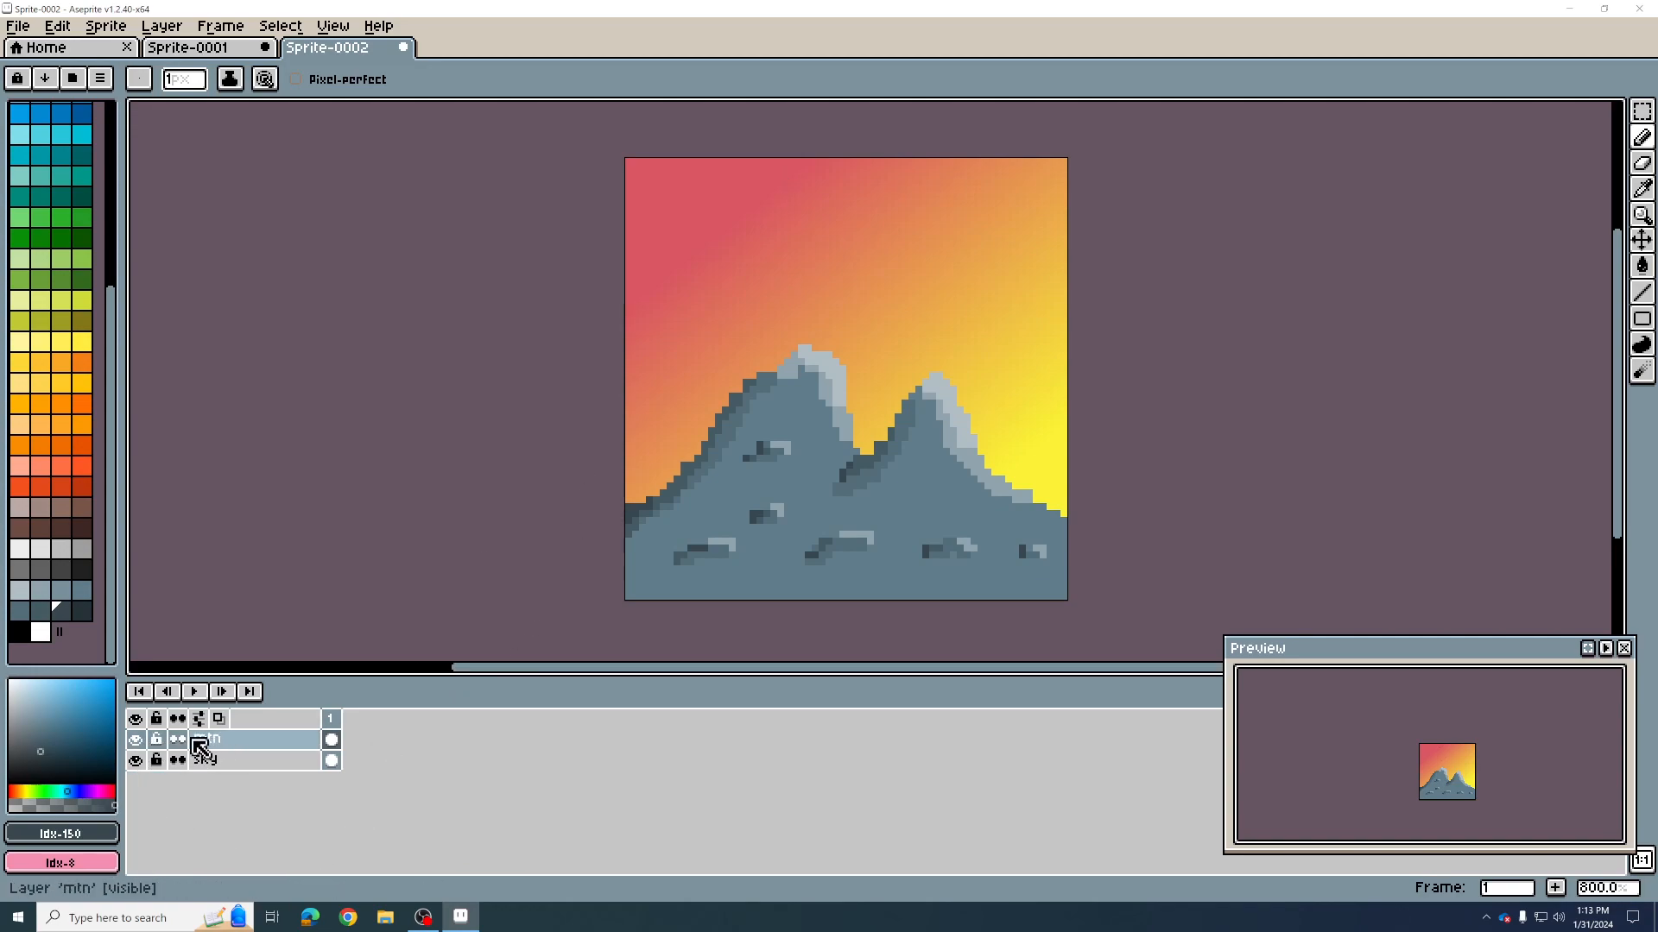
Step: Hide the mtn layer and cover the stray gray pixels on the sky layer with matching sampled gradient colors
left_click(136, 743)
left_click(138, 745)
left_click(138, 745)
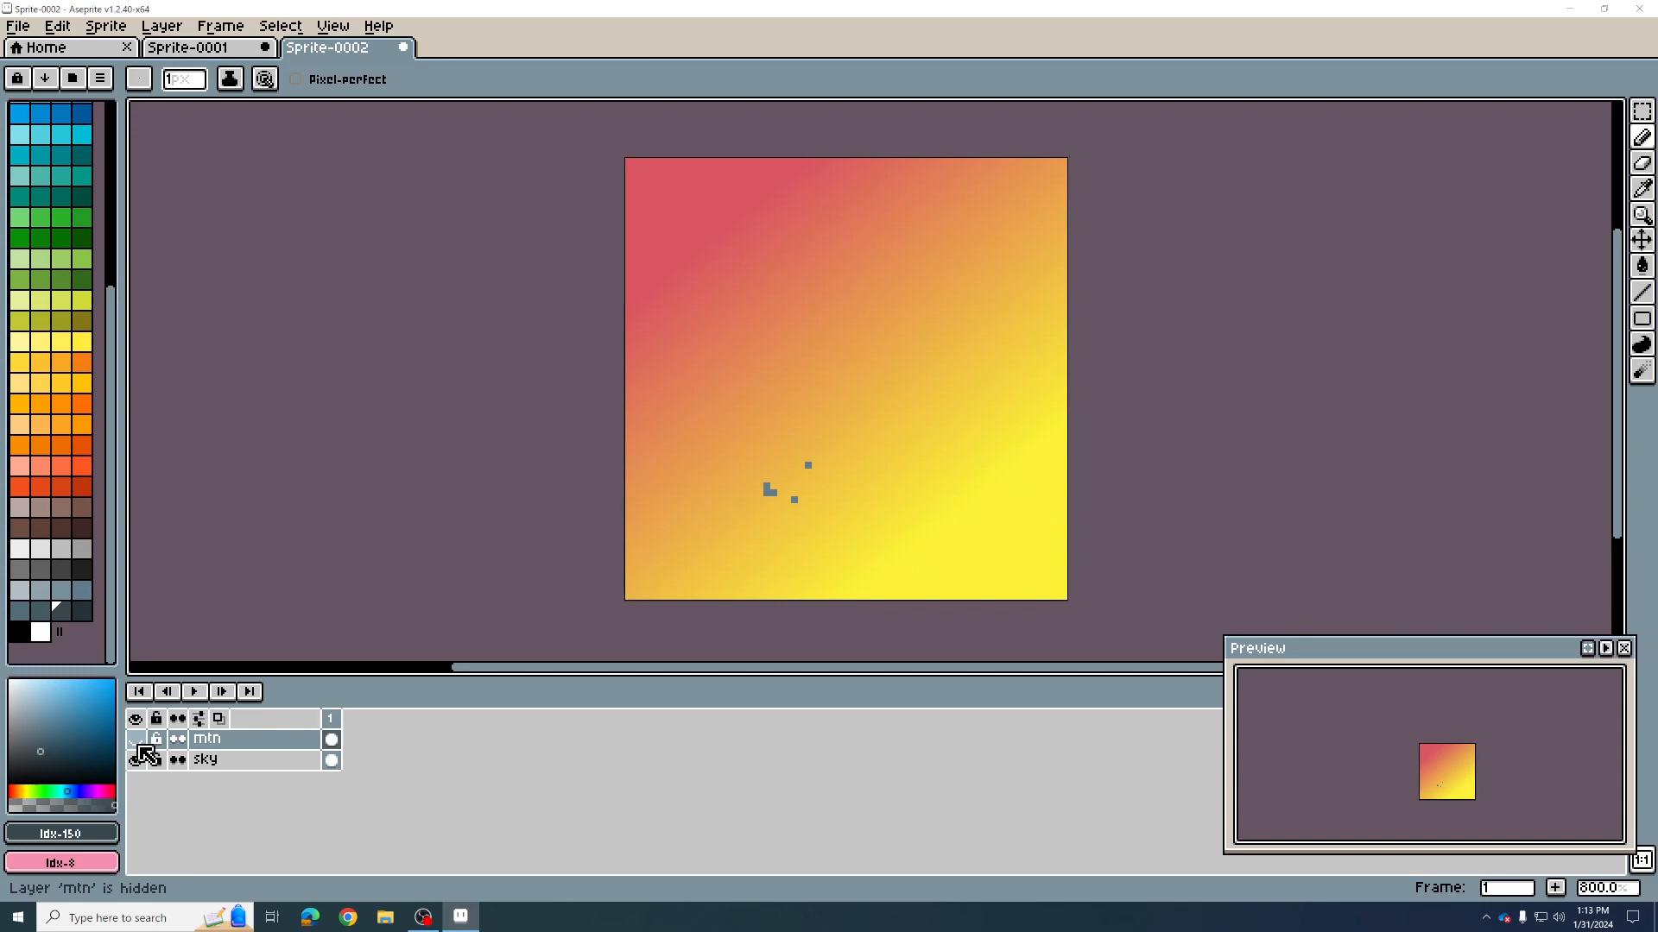
left_click(224, 760)
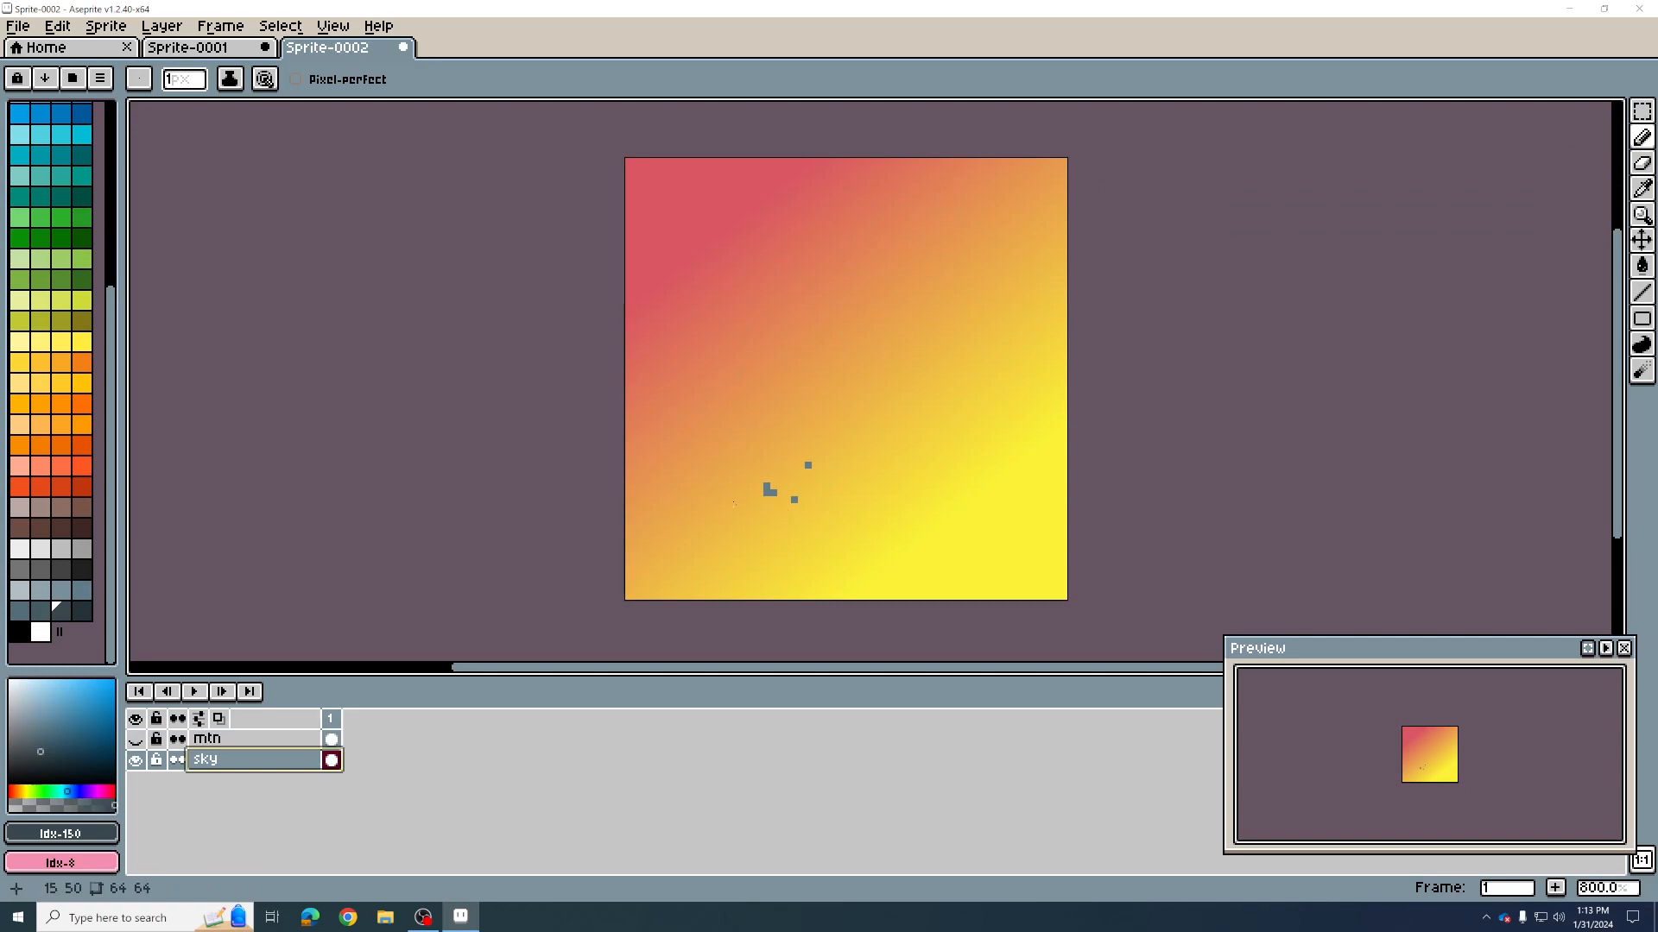
left_click(797, 501, "alt")
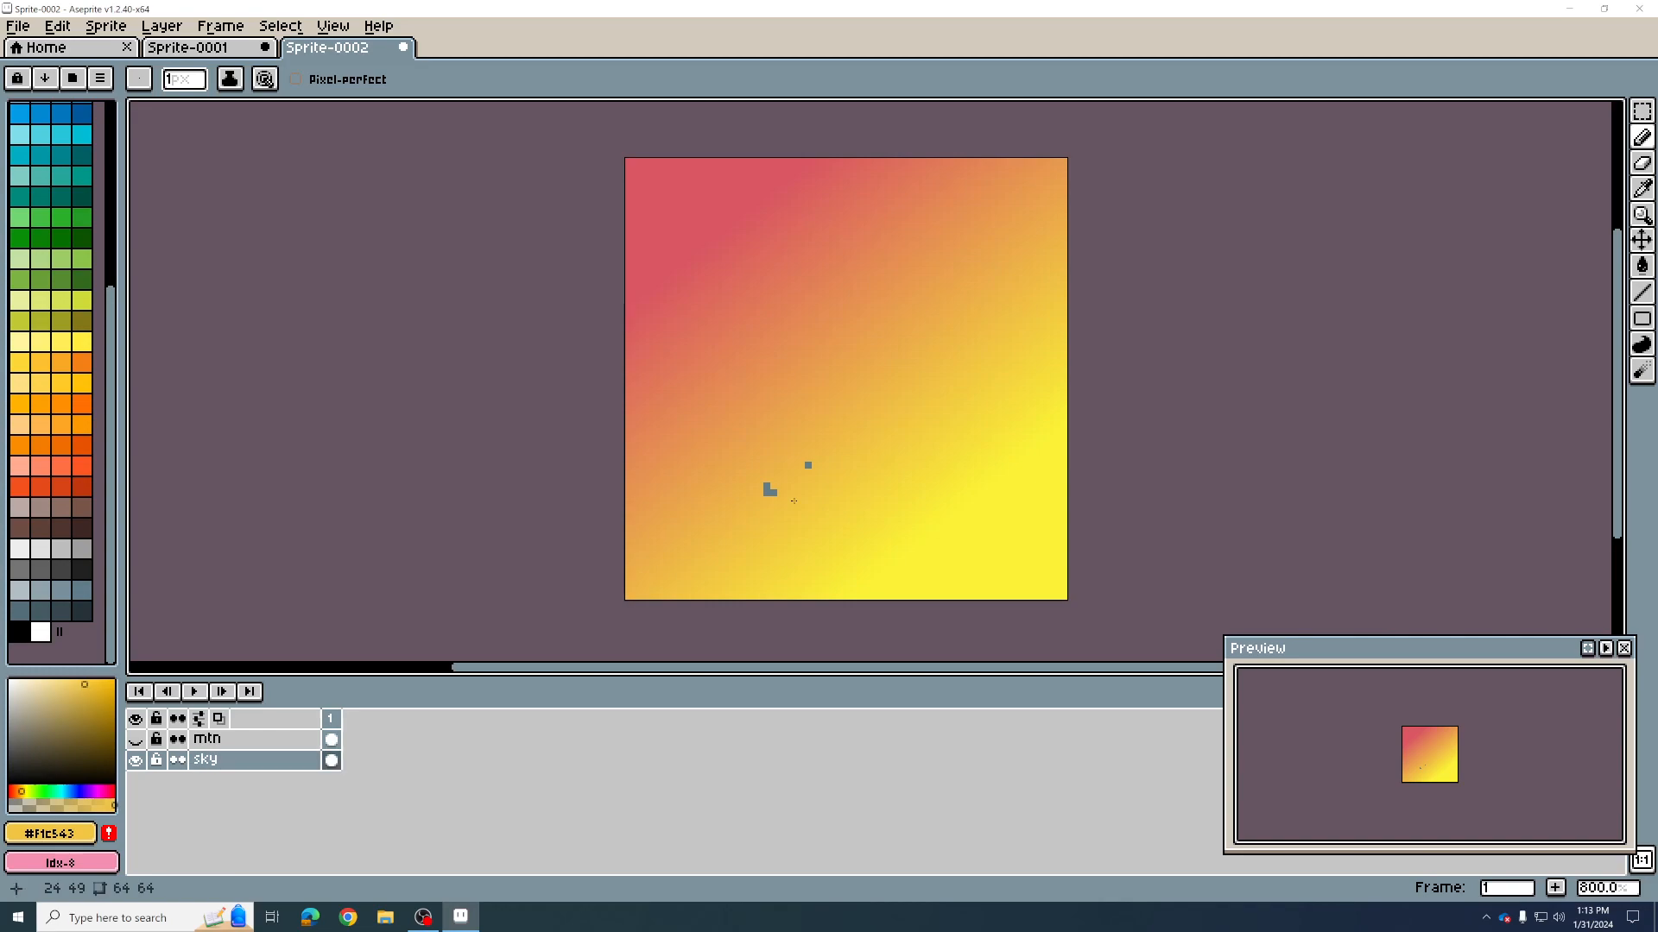
left_click(814, 457, "alt")
left_click(774, 487, "alt")
left_click(767, 488, "alt")
Step: Toggle the mtn layer's visibility to compare the landscape with and without the mountains
left_click(142, 738)
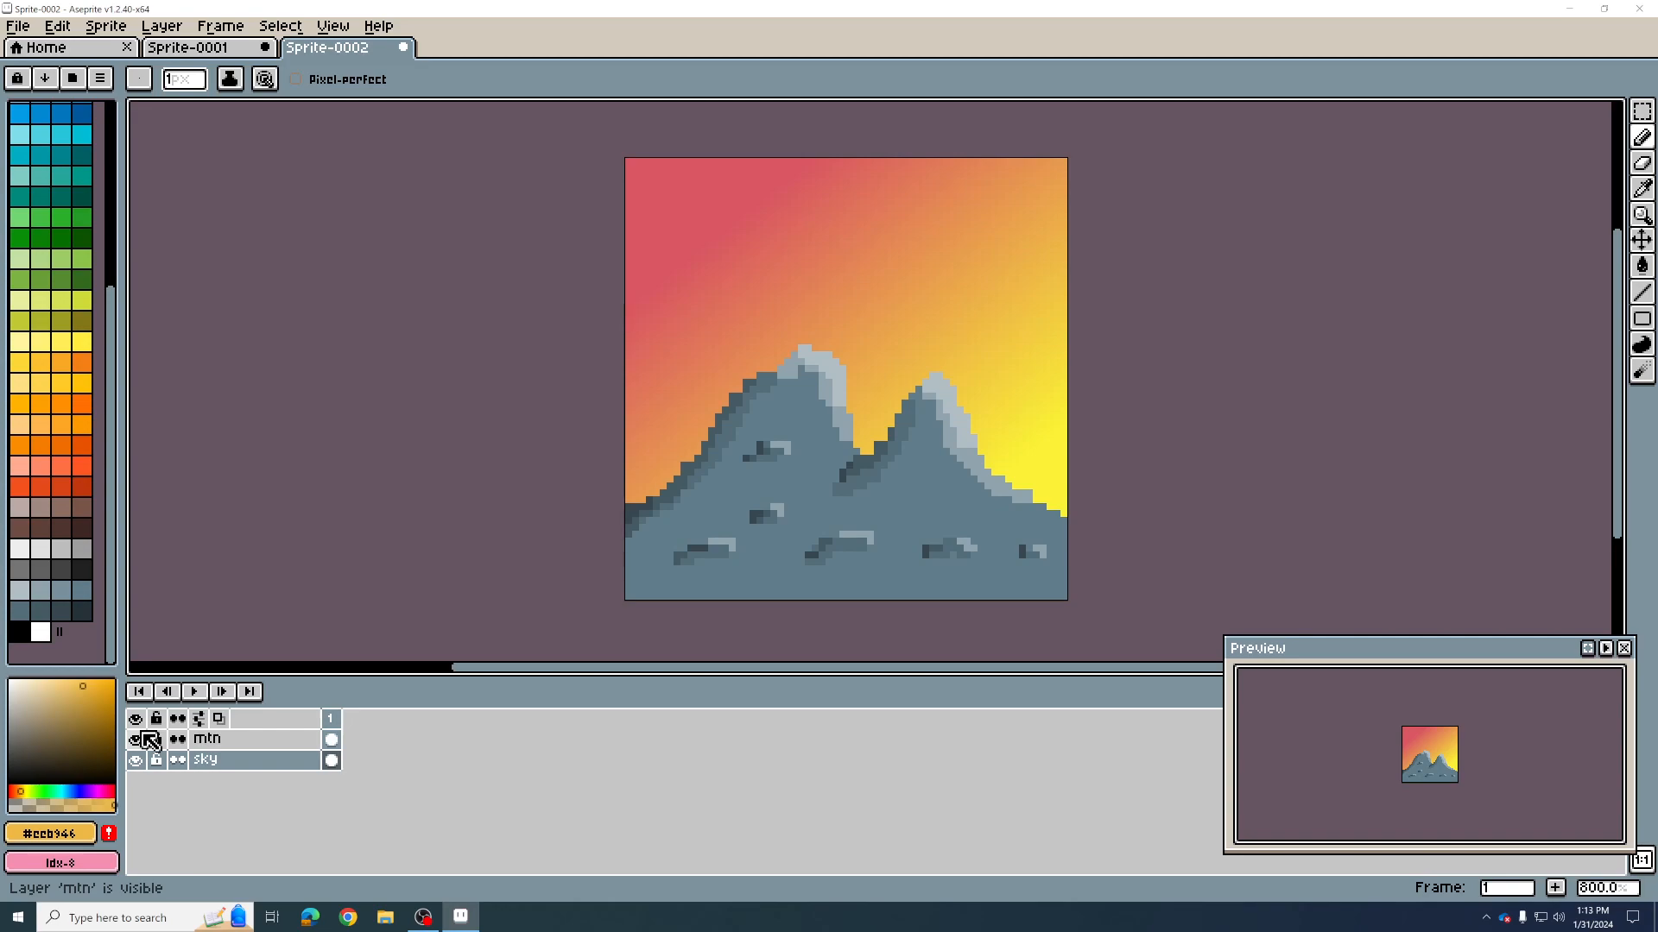
left_click(143, 738)
left_click(142, 738)
left_click(142, 738)
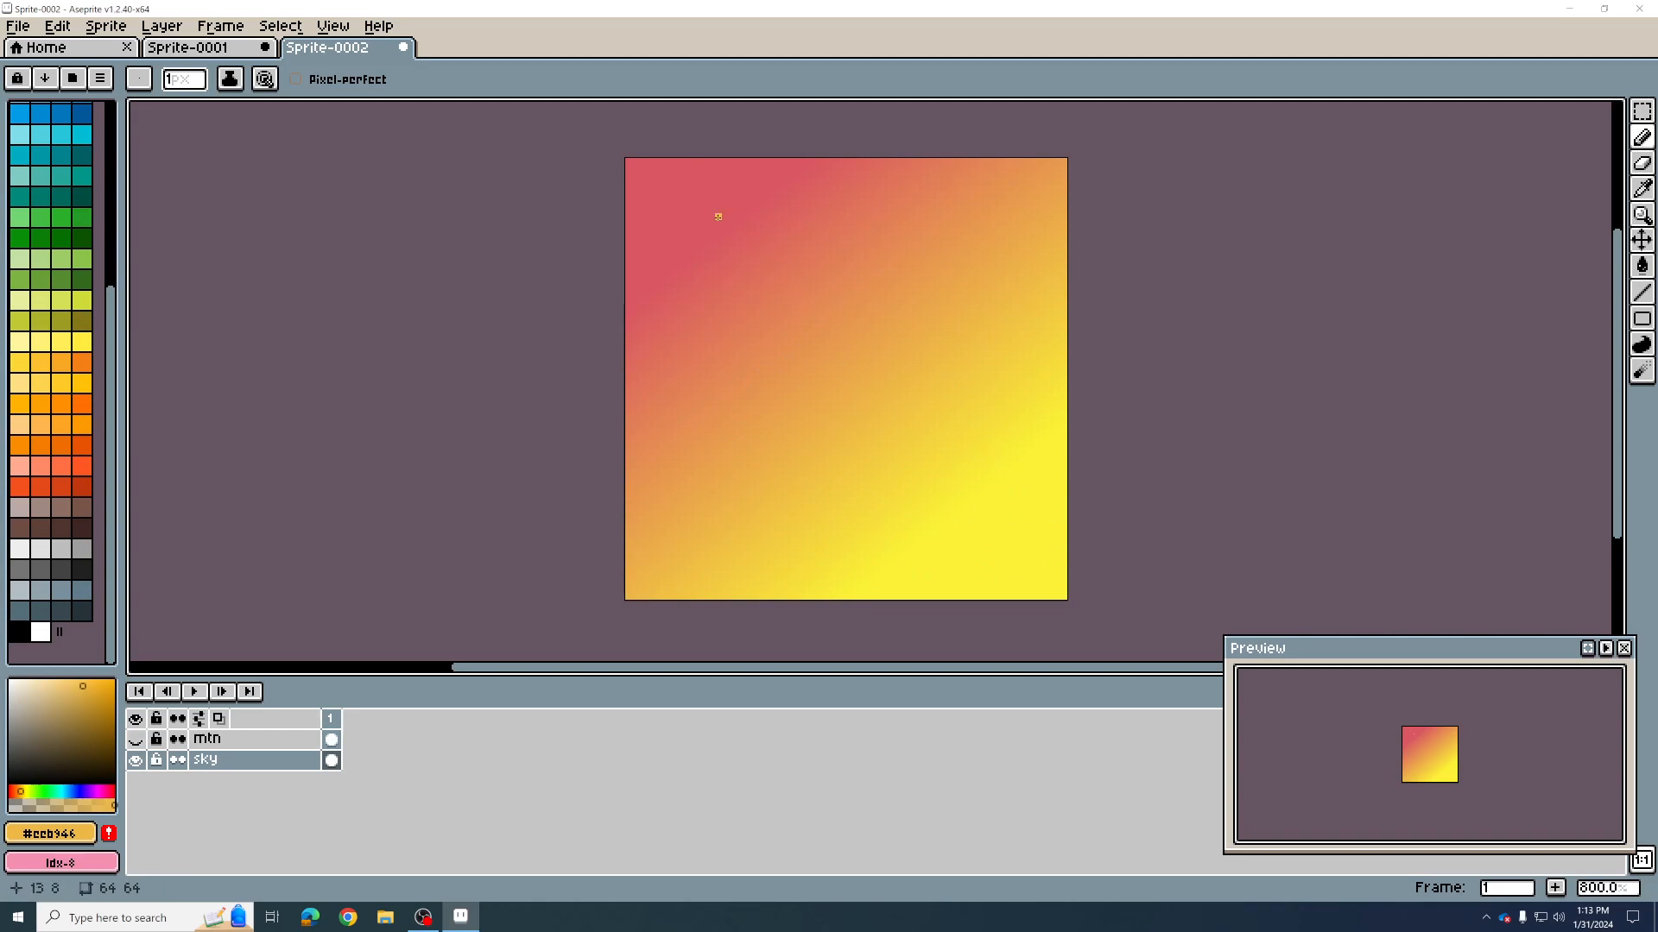
left_click(136, 739)
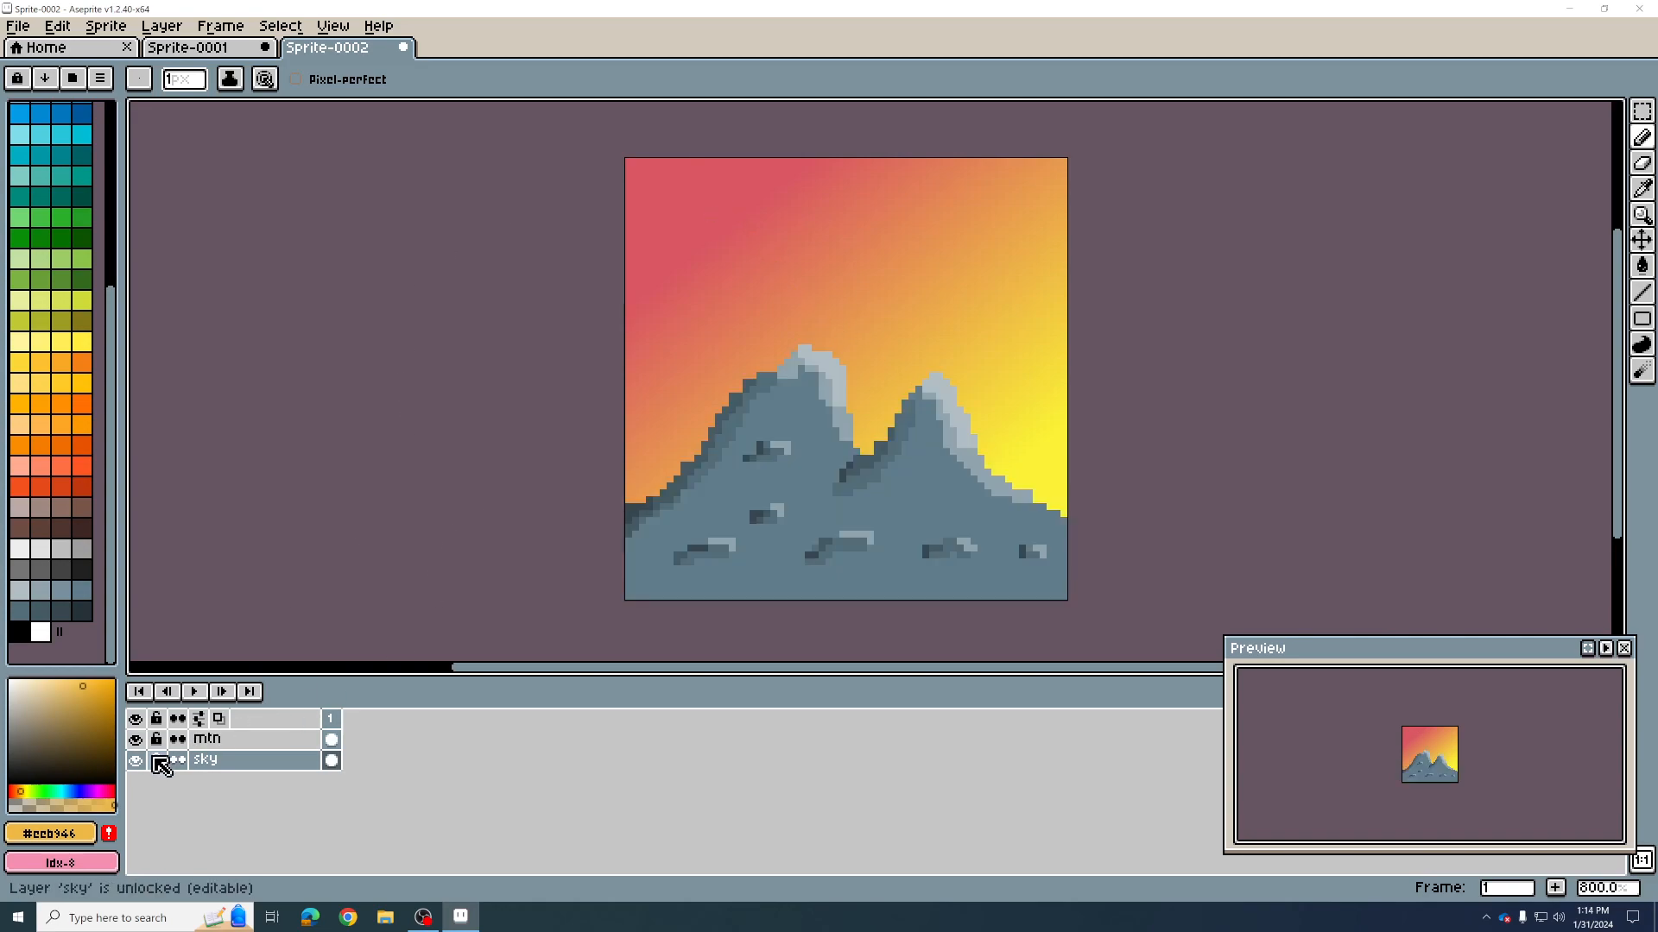
left_click(141, 740)
left_click(141, 741)
left_click(142, 741)
left_click(141, 741)
left_click(142, 741)
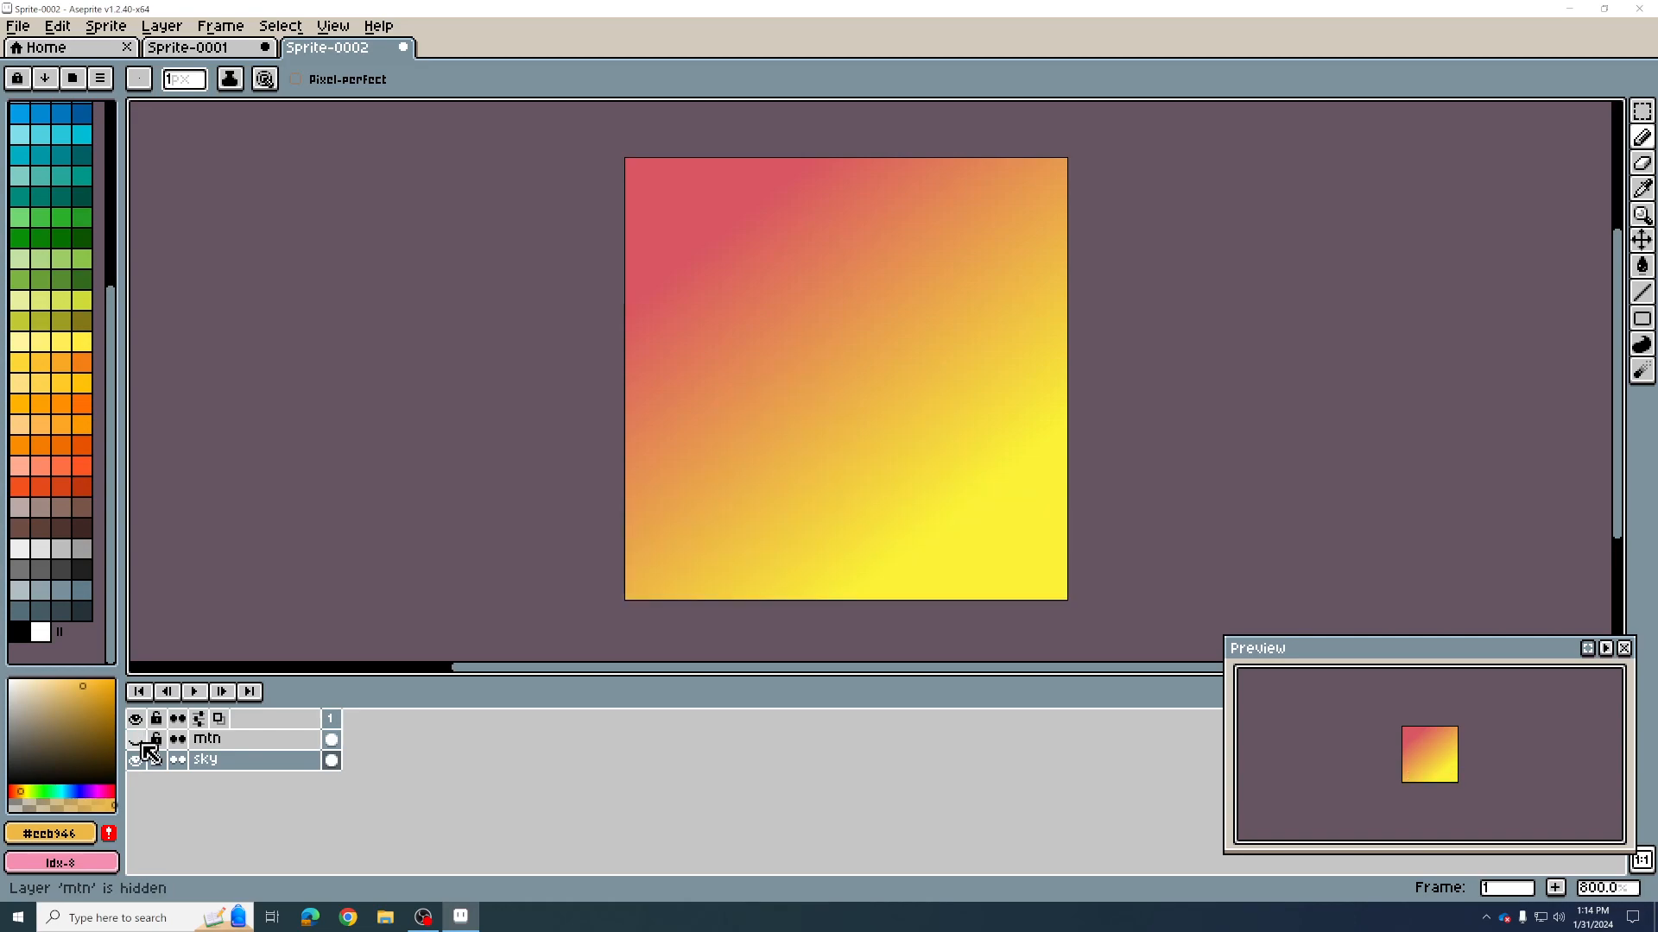
left_click(142, 741)
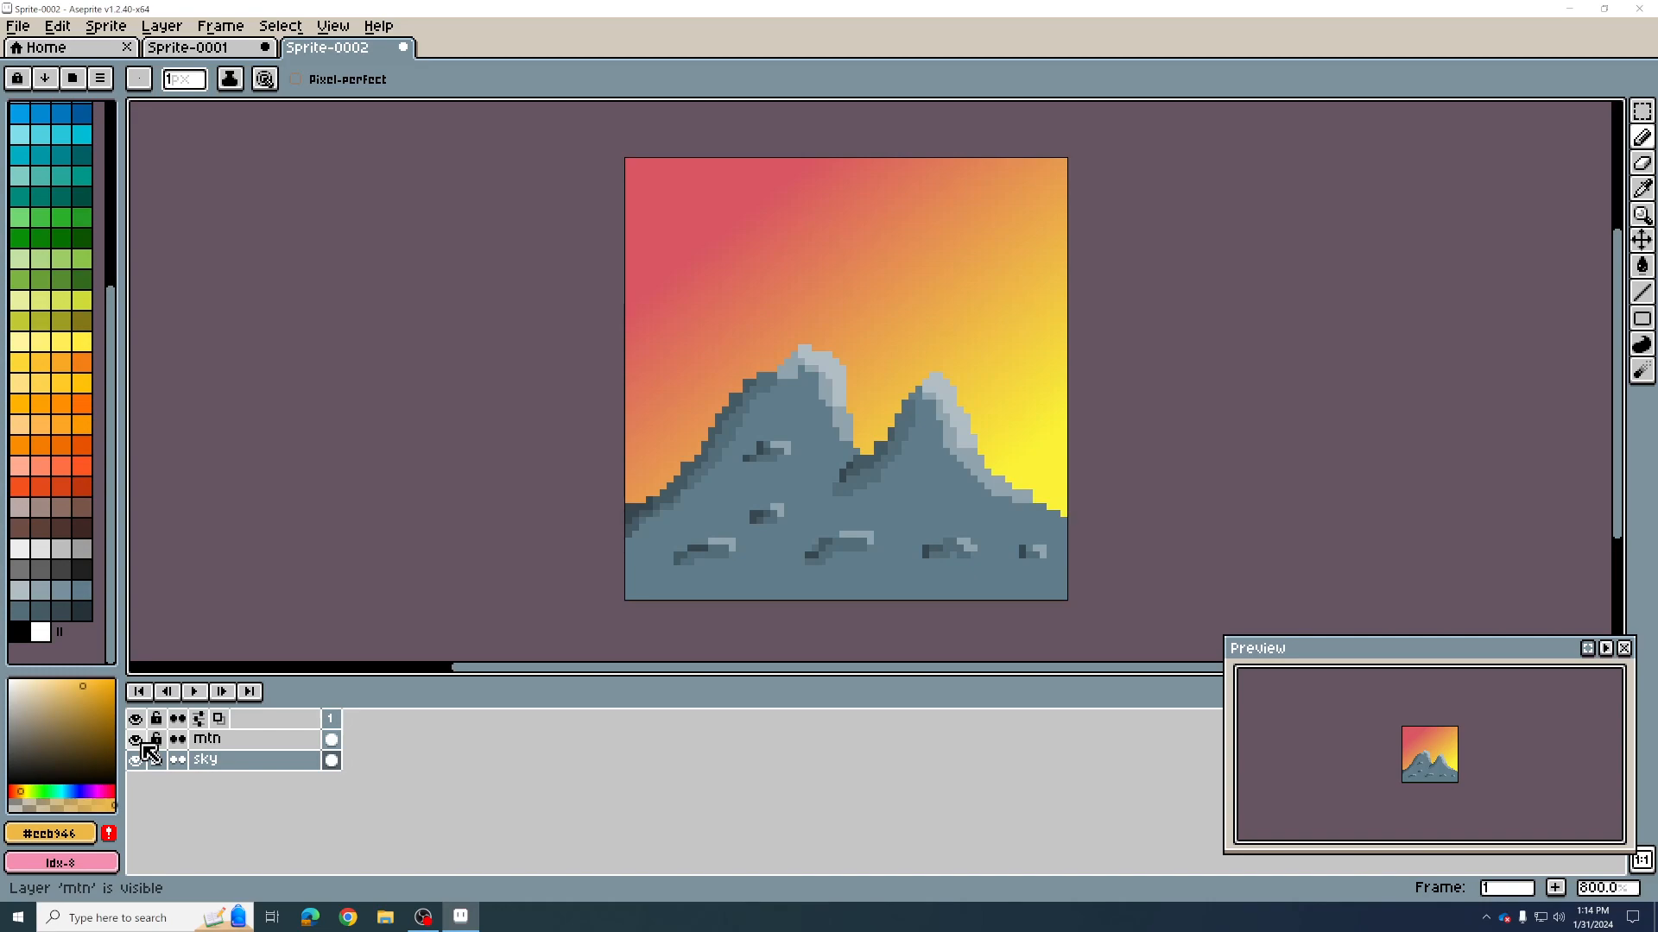
Step: Roughen the sky layer's gradient with the Jumble tool and an 8 px brush while the mtn layer is hidden
left_click(141, 741)
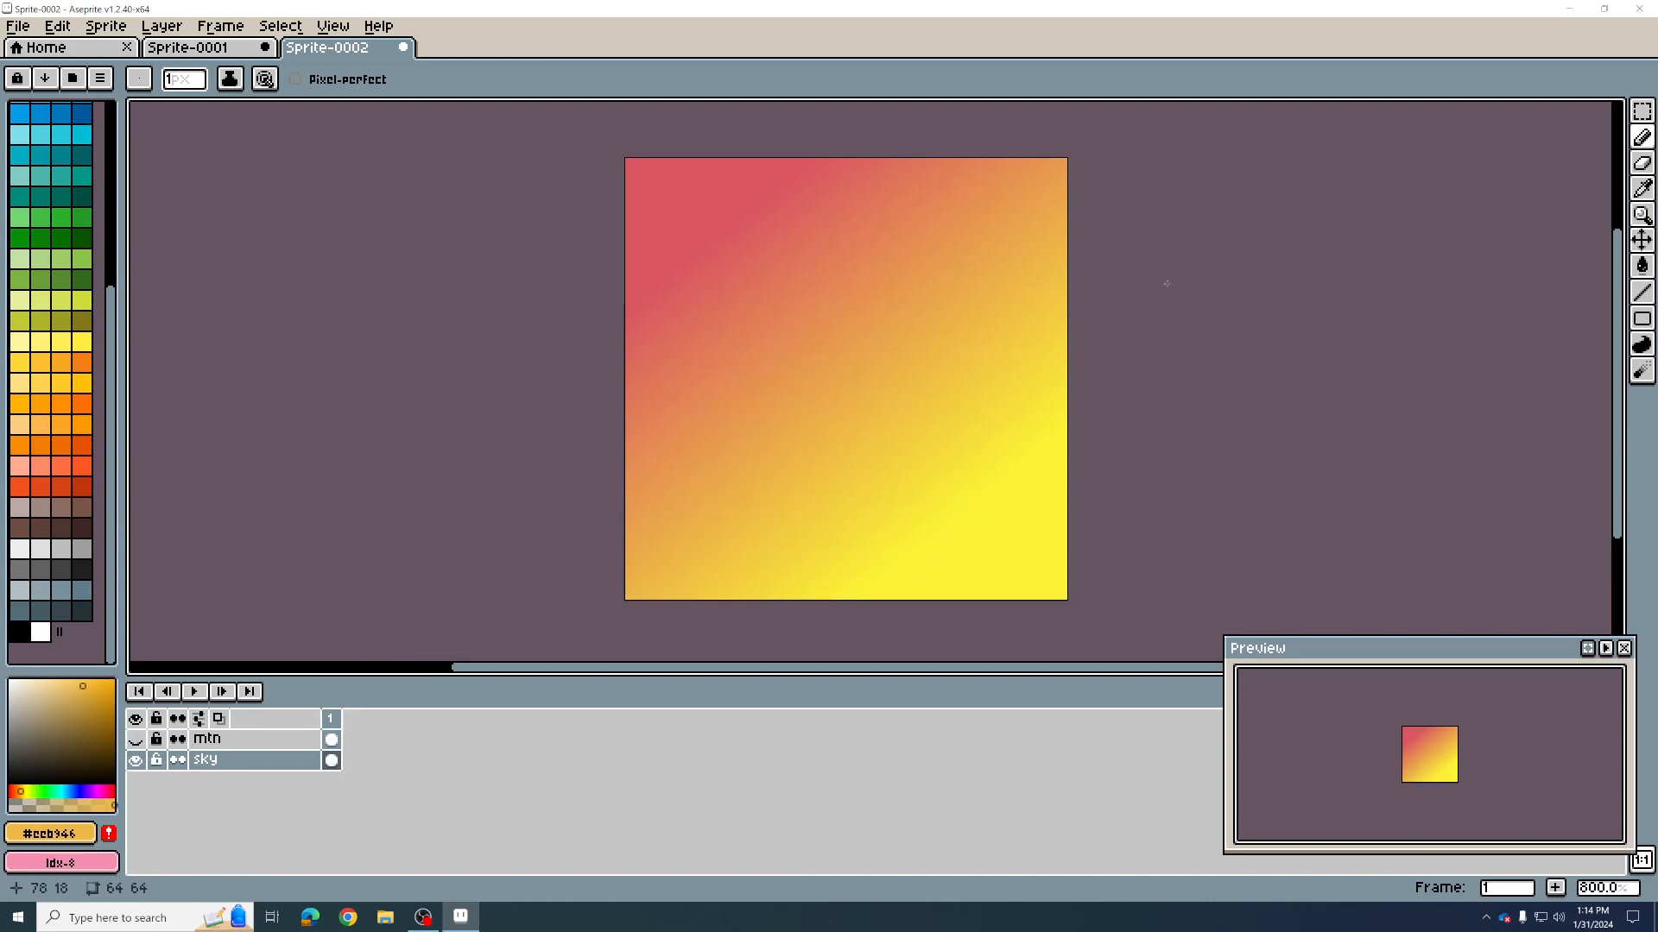
left_click(1645, 380)
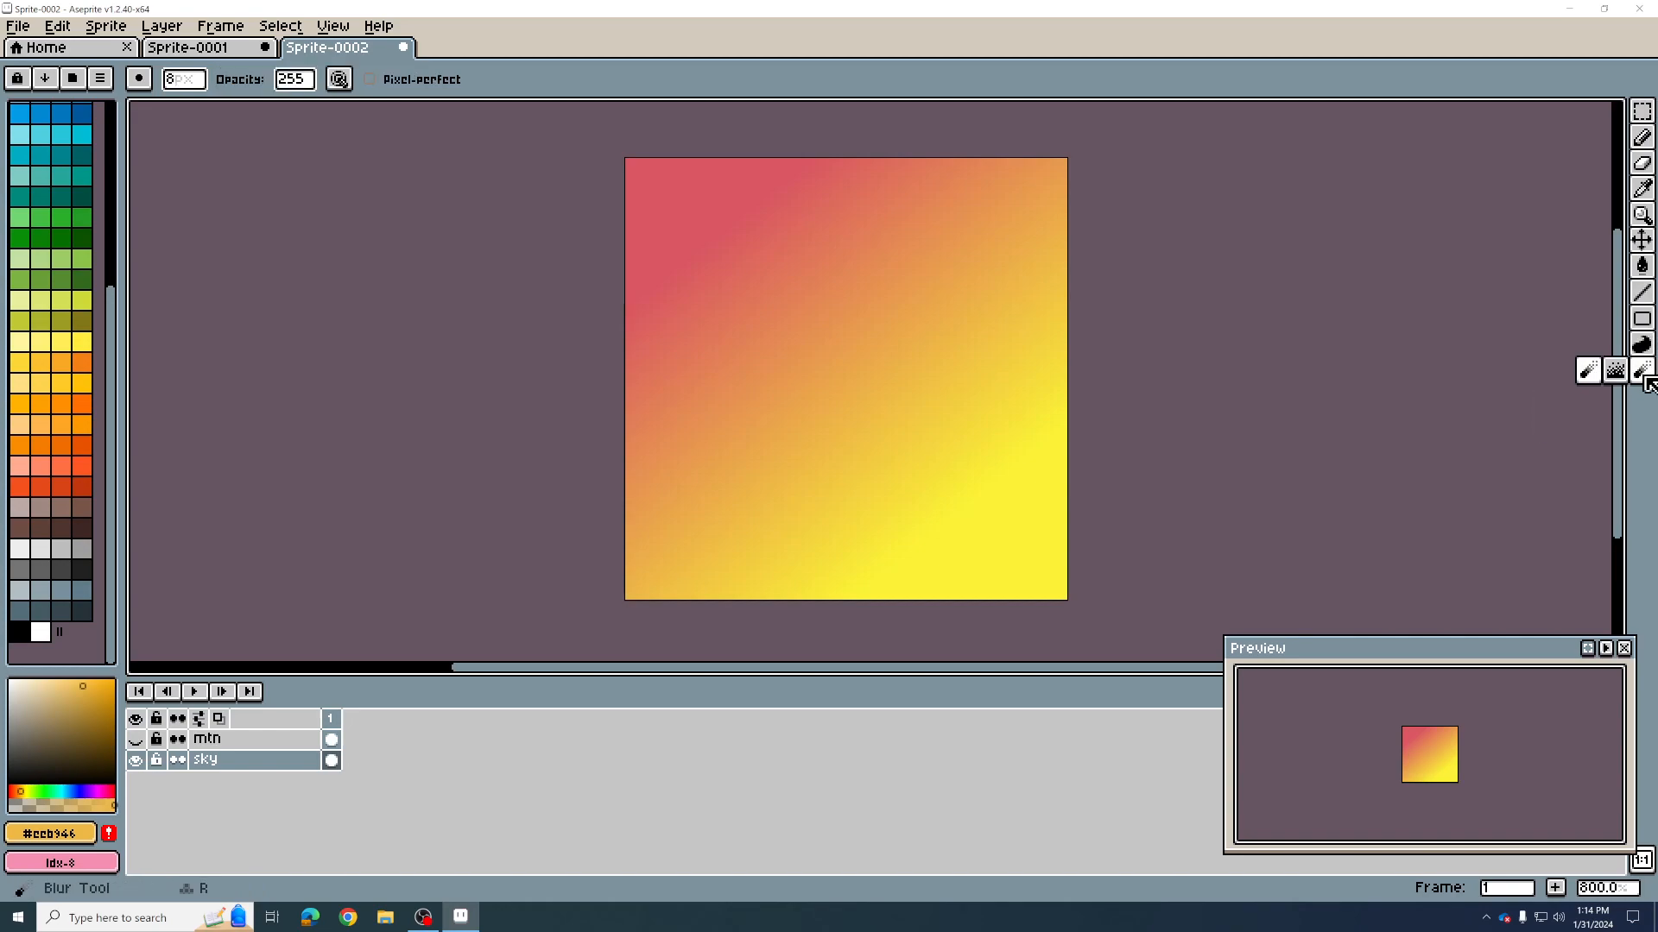
left_click_drag(1645, 379, 1621, 377)
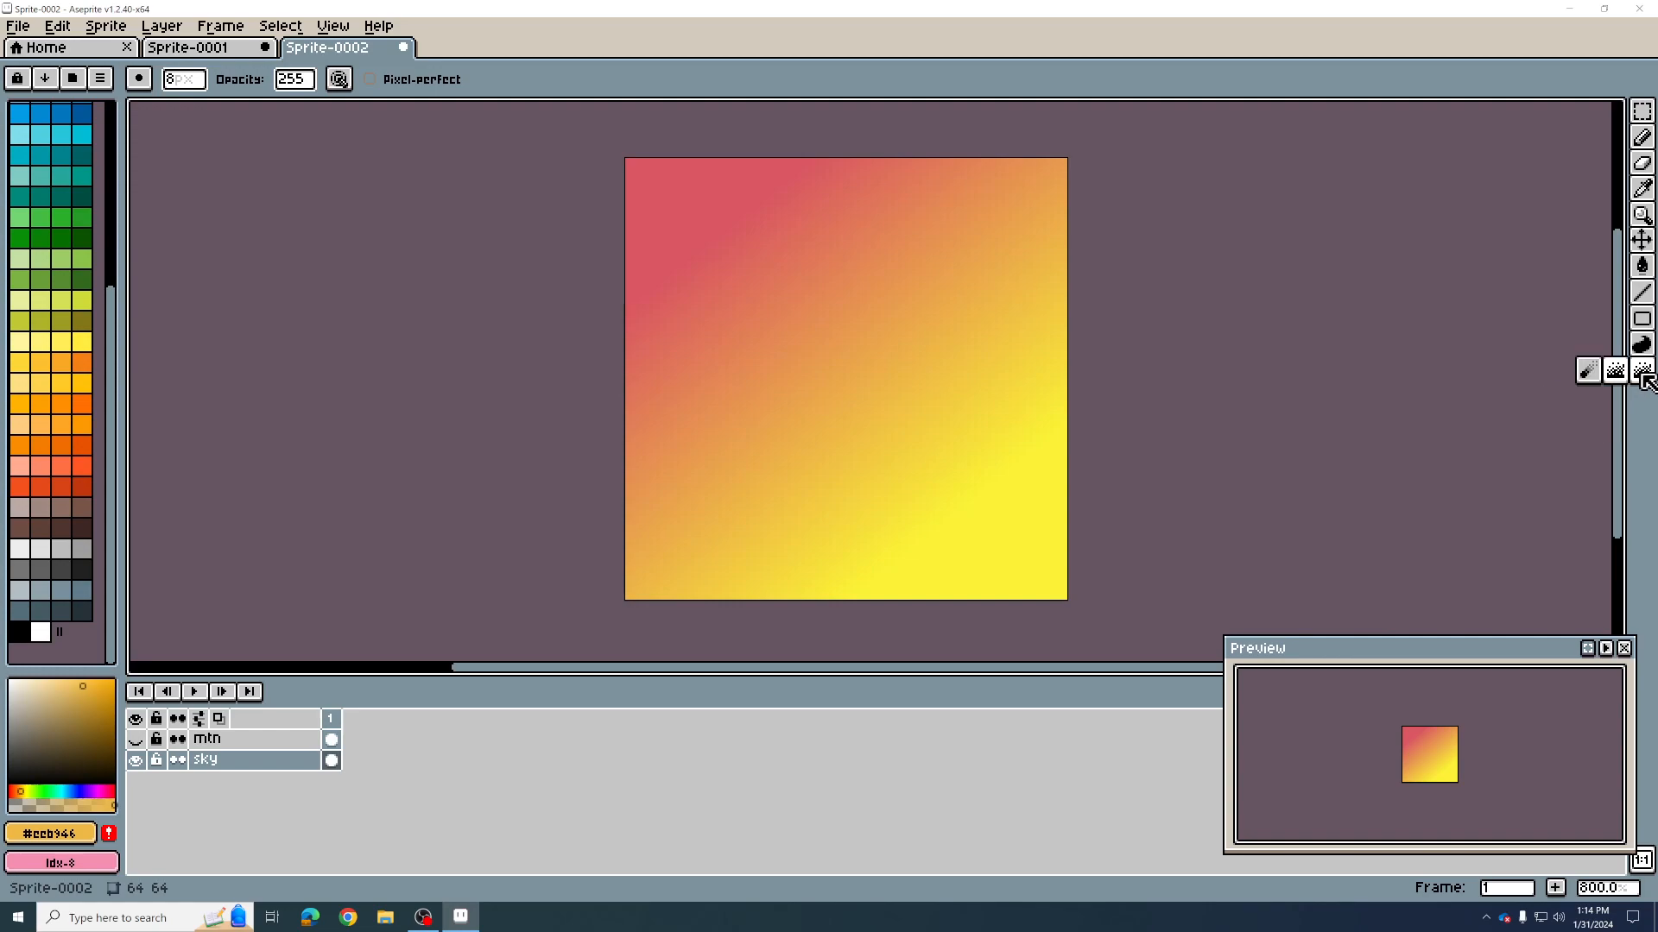
left_click(1616, 373)
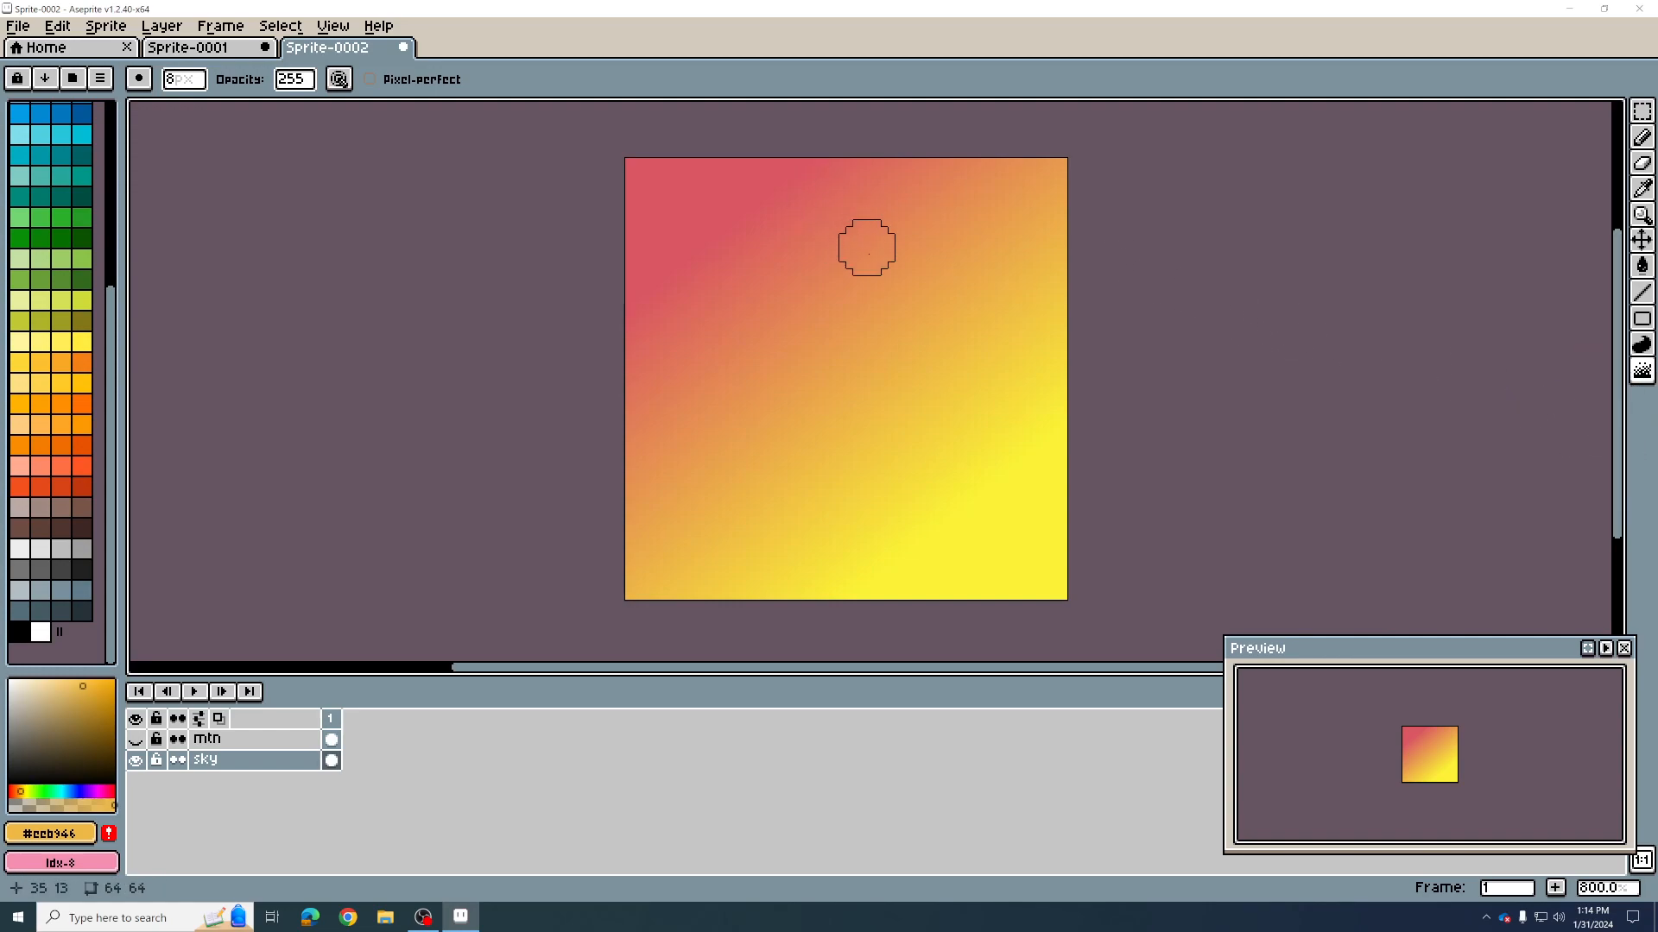
left_click(743, 537)
mouse_move(746, 540)
left_mouse_down()
mouse_move(666, 393)
mouse_move(812, 496)
mouse_move(729, 545)
mouse_move(632, 557)
mouse_move(653, 446)
mouse_move(750, 559)
mouse_move(811, 517)
mouse_move(743, 413)
mouse_move(791, 421)
mouse_move(881, 509)
mouse_move(757, 350)
mouse_move(929, 482)
mouse_move(812, 302)
mouse_move(998, 427)
mouse_move(909, 318)
mouse_move(888, 261)
mouse_move(1019, 379)
mouse_move(970, 240)
mouse_move(1033, 261)
mouse_move(1068, 336)
mouse_move(1032, 181)
mouse_move(1064, 362)
left_mouse_up()
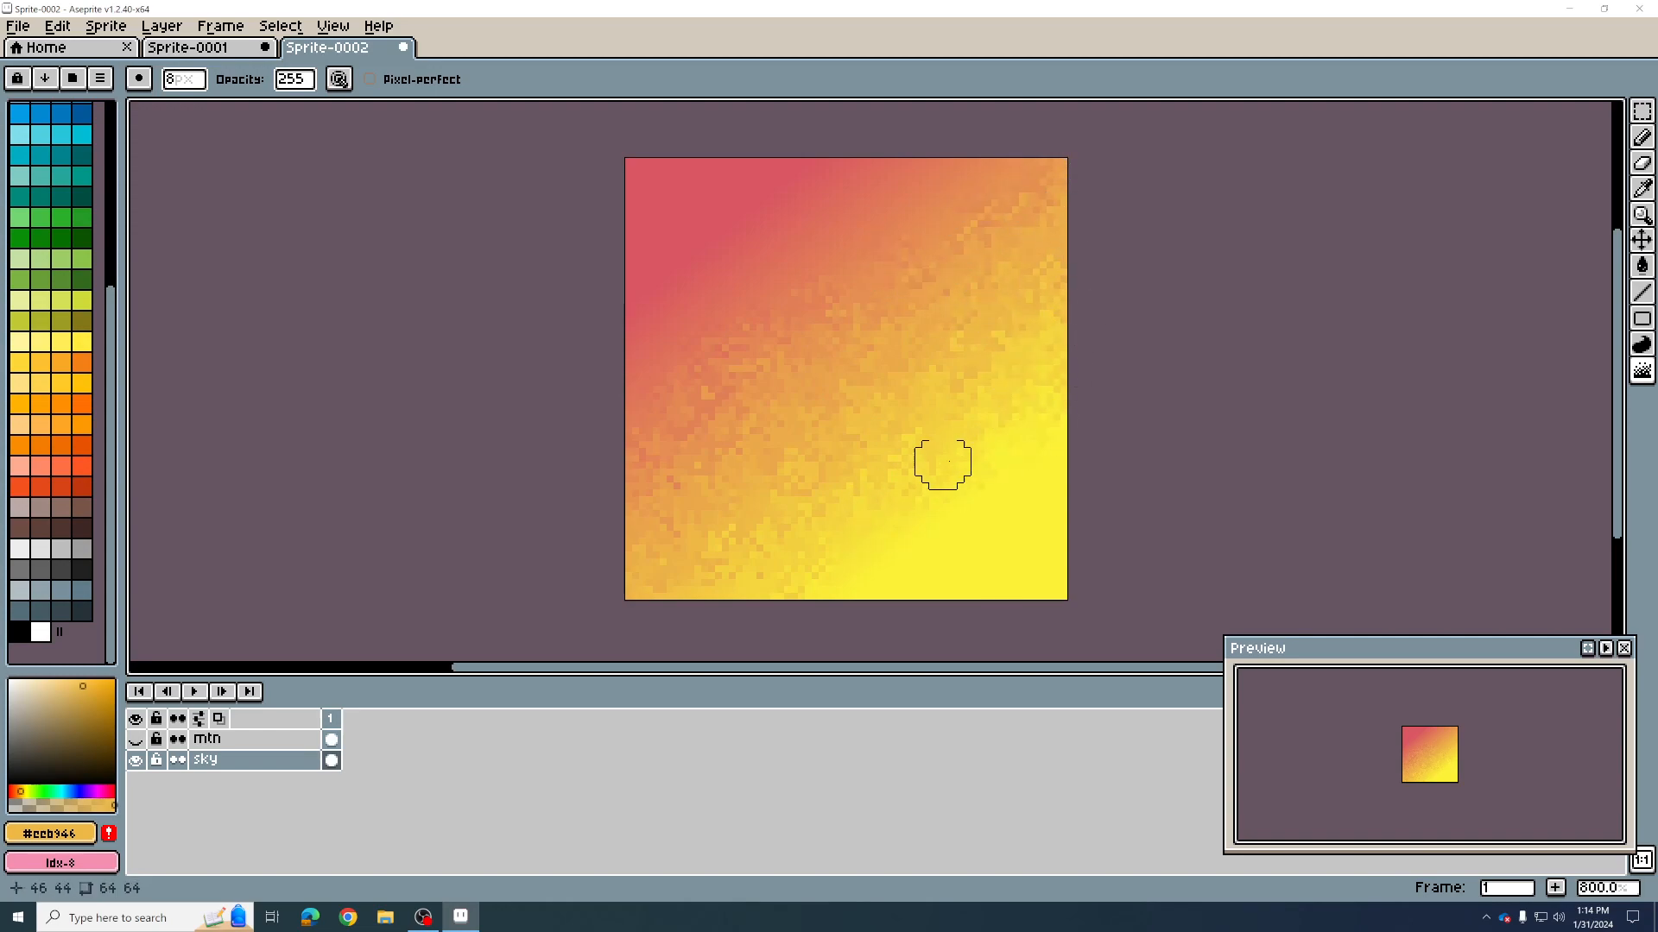
mouse_move(715, 262)
left_mouse_down()
mouse_move(660, 372)
mouse_move(692, 185)
mouse_move(796, 240)
mouse_move(715, 165)
mouse_move(957, 247)
mouse_move(800, 221)
mouse_move(705, 298)
mouse_move(805, 284)
mouse_move(645, 257)
mouse_move(722, 296)
mouse_move(646, 151)
mouse_move(646, 235)
left_mouse_up()
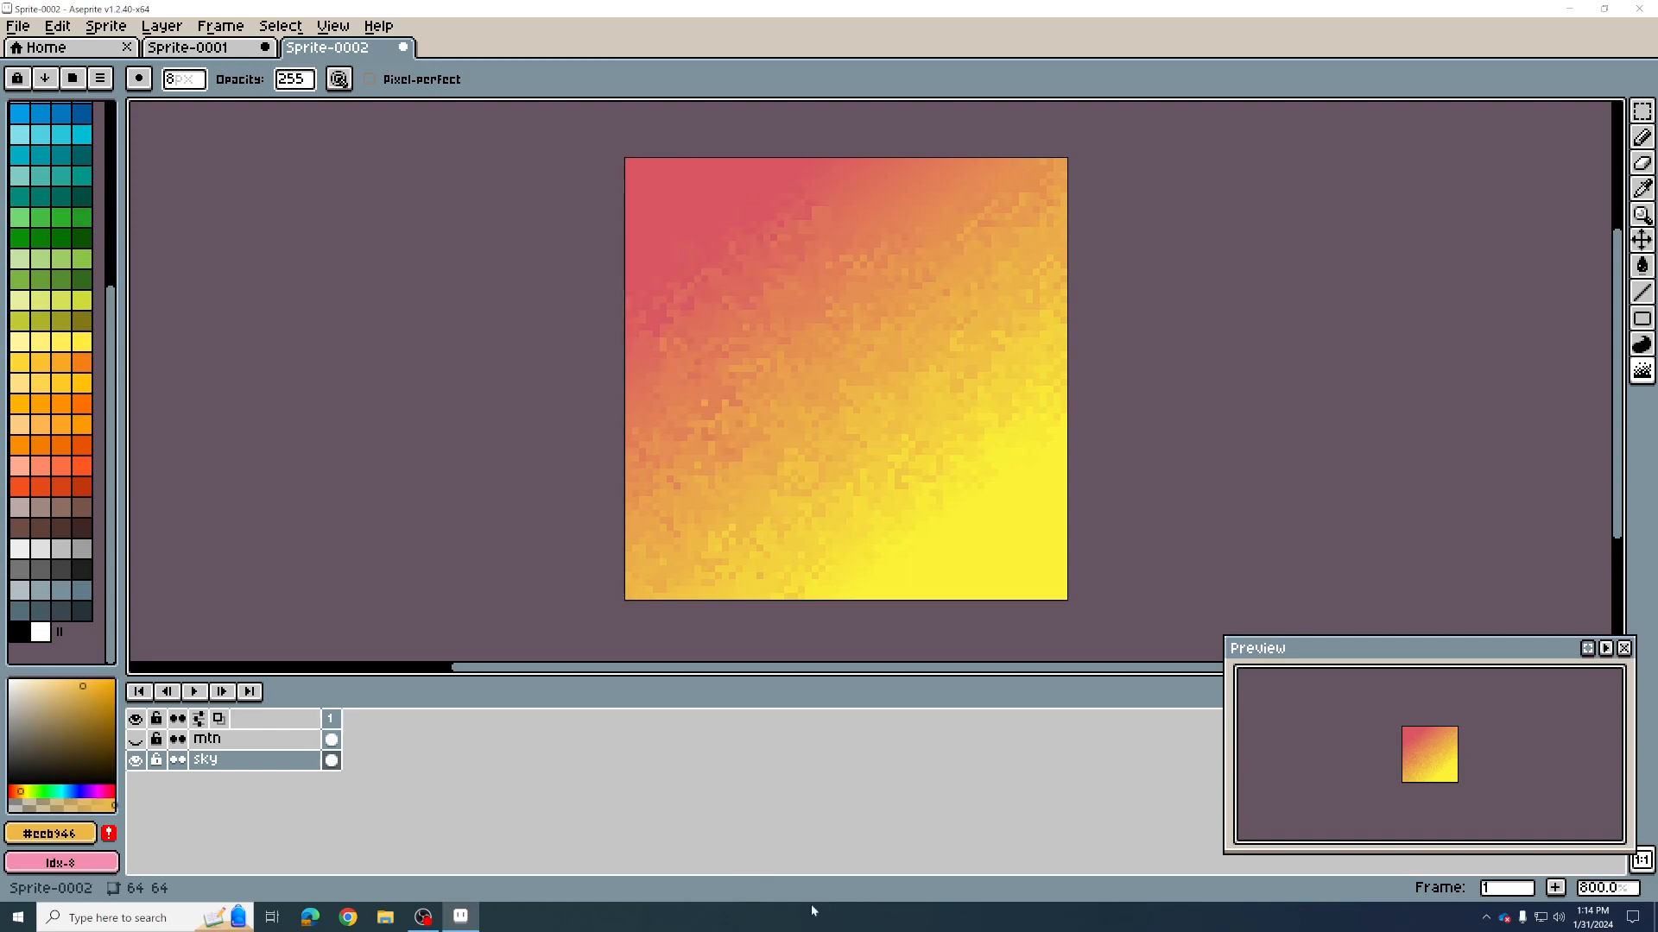
mouse_move(920, 324)
left_mouse_down()
mouse_move(963, 400)
mouse_move(637, 107)
left_mouse_up()
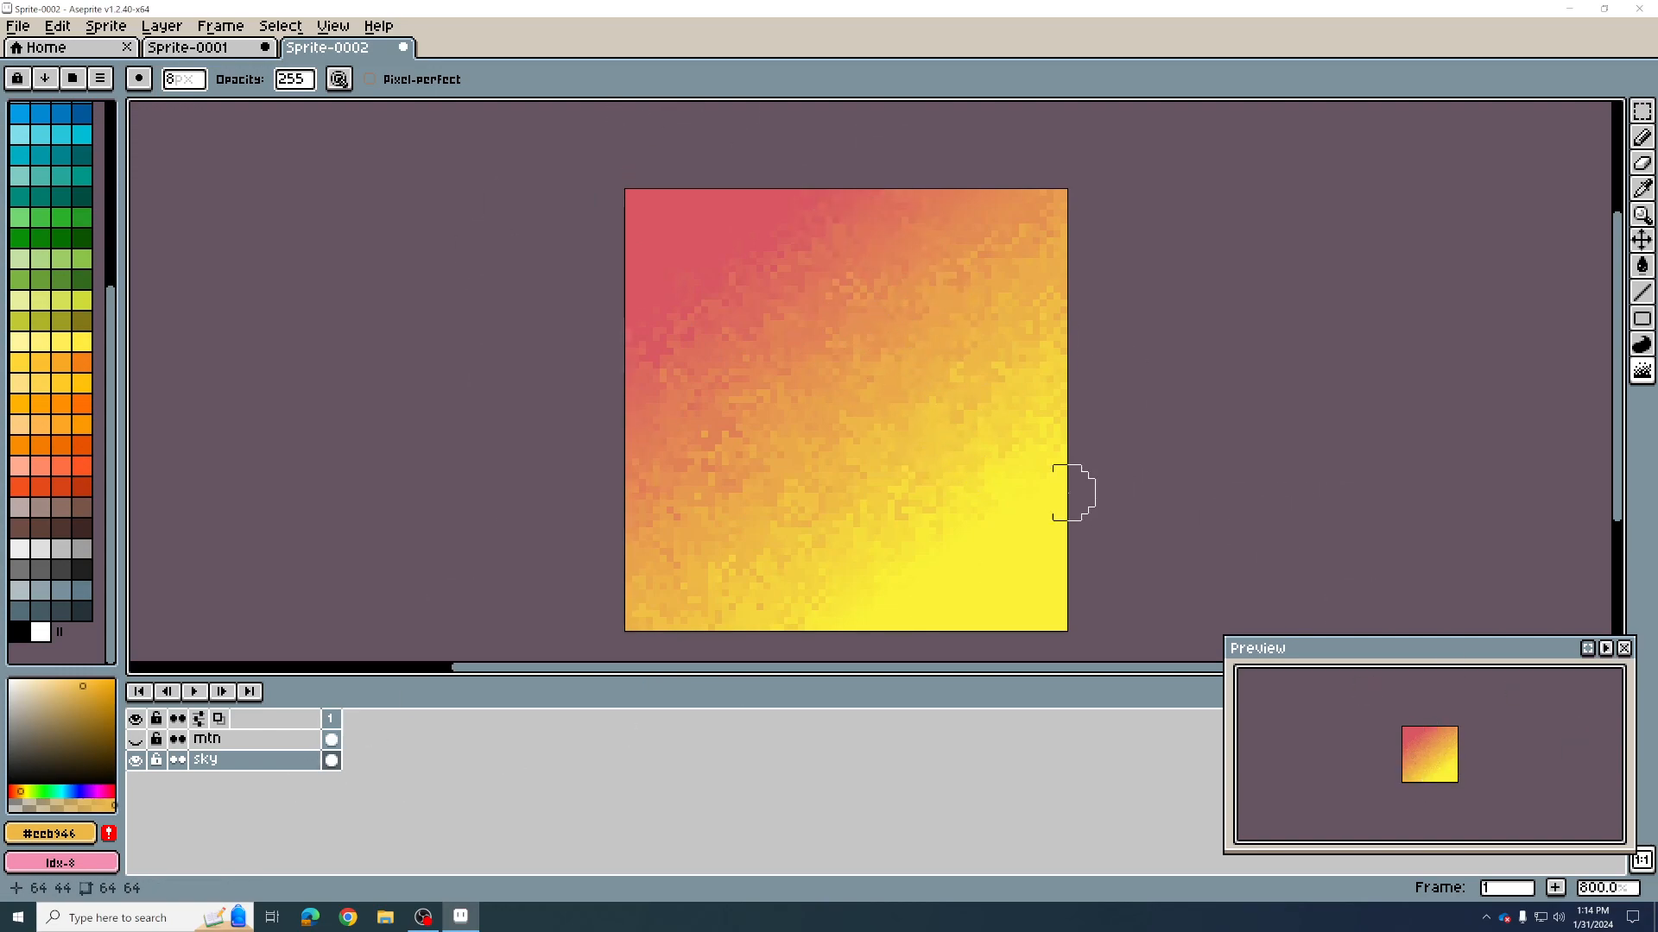
left_click(135, 739)
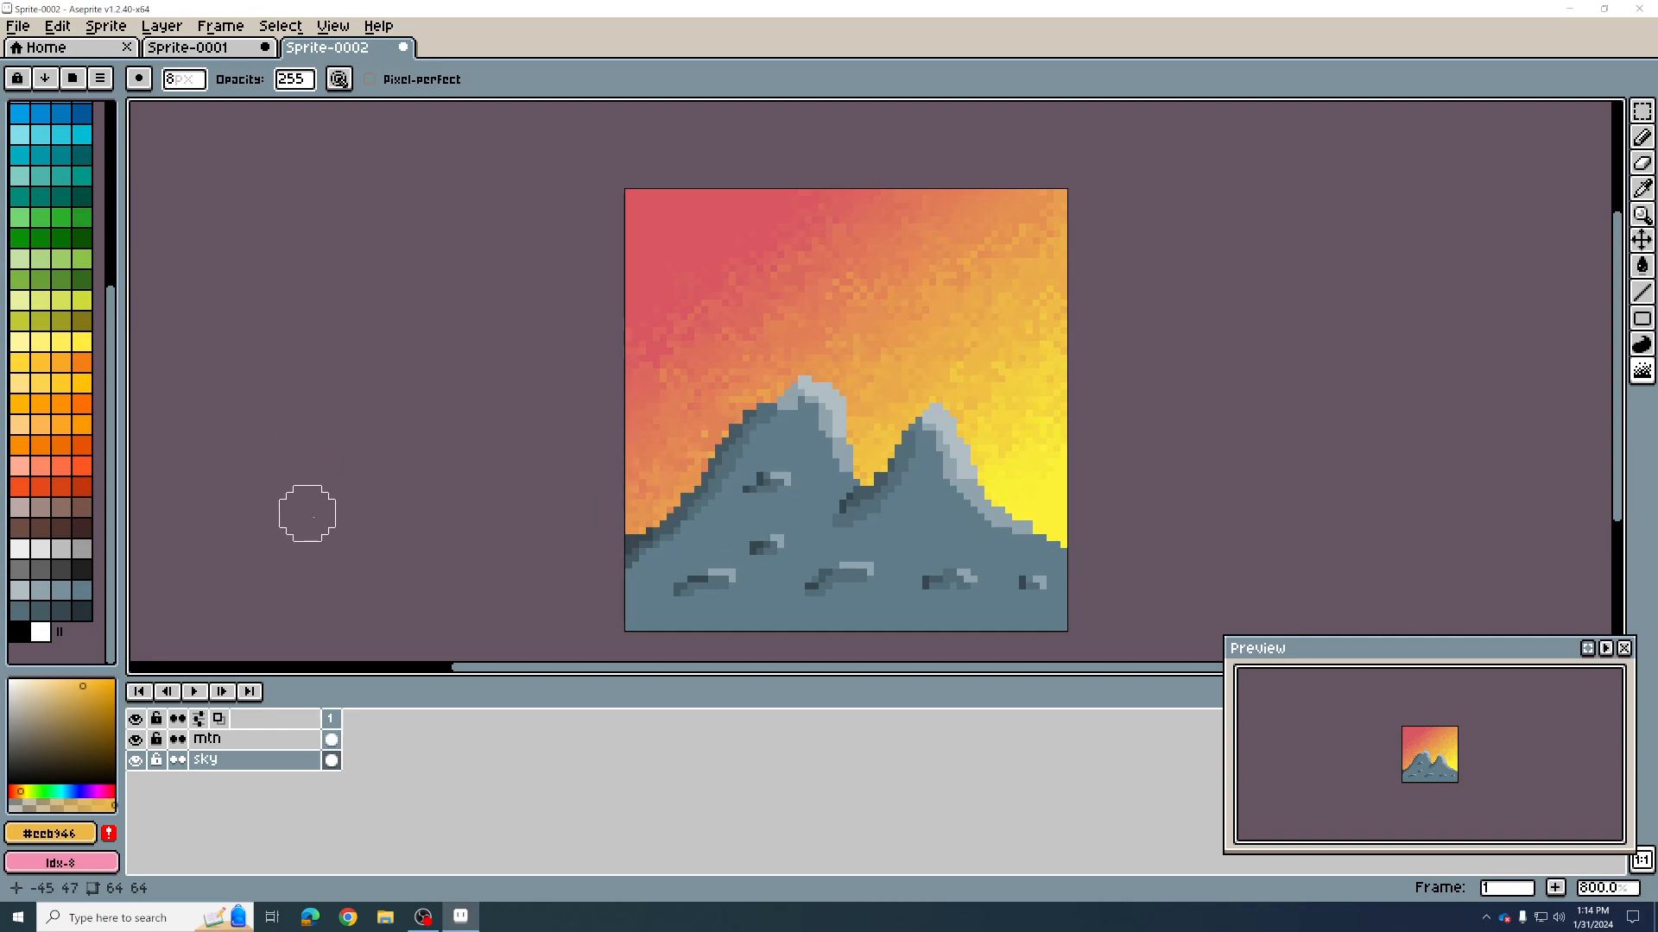
Step: Try jumbling the slopes and peaks on the mtn layer with the 8 px Jumble tool
left_click(240, 740)
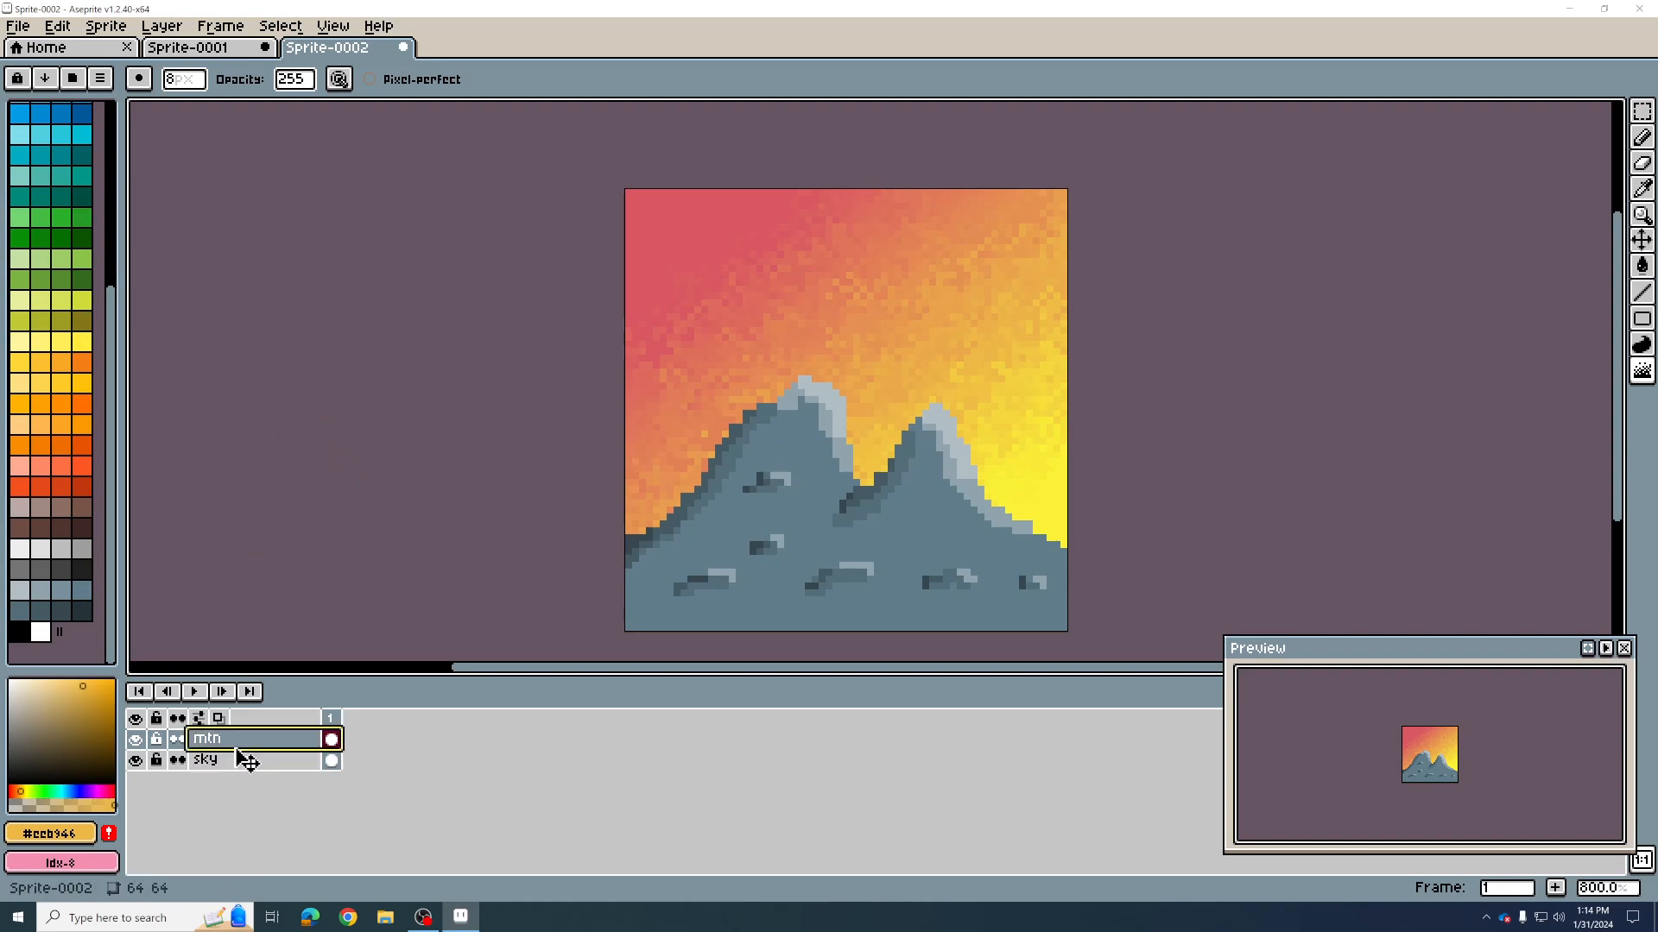
left_click_drag(661, 553, 679, 390)
mouse_move(729, 487)
left_mouse_down()
mouse_move(736, 369)
mouse_move(791, 425)
mouse_move(822, 342)
mouse_move(874, 465)
mouse_move(936, 431)
mouse_move(1006, 478)
mouse_move(1001, 526)
mouse_move(992, 437)
left_mouse_up()
key("ctrl")
key("ctrl+z")
key("ctrl+z")
key("ctrl+z")
key("ctrl+z")
key("ctrl+z")
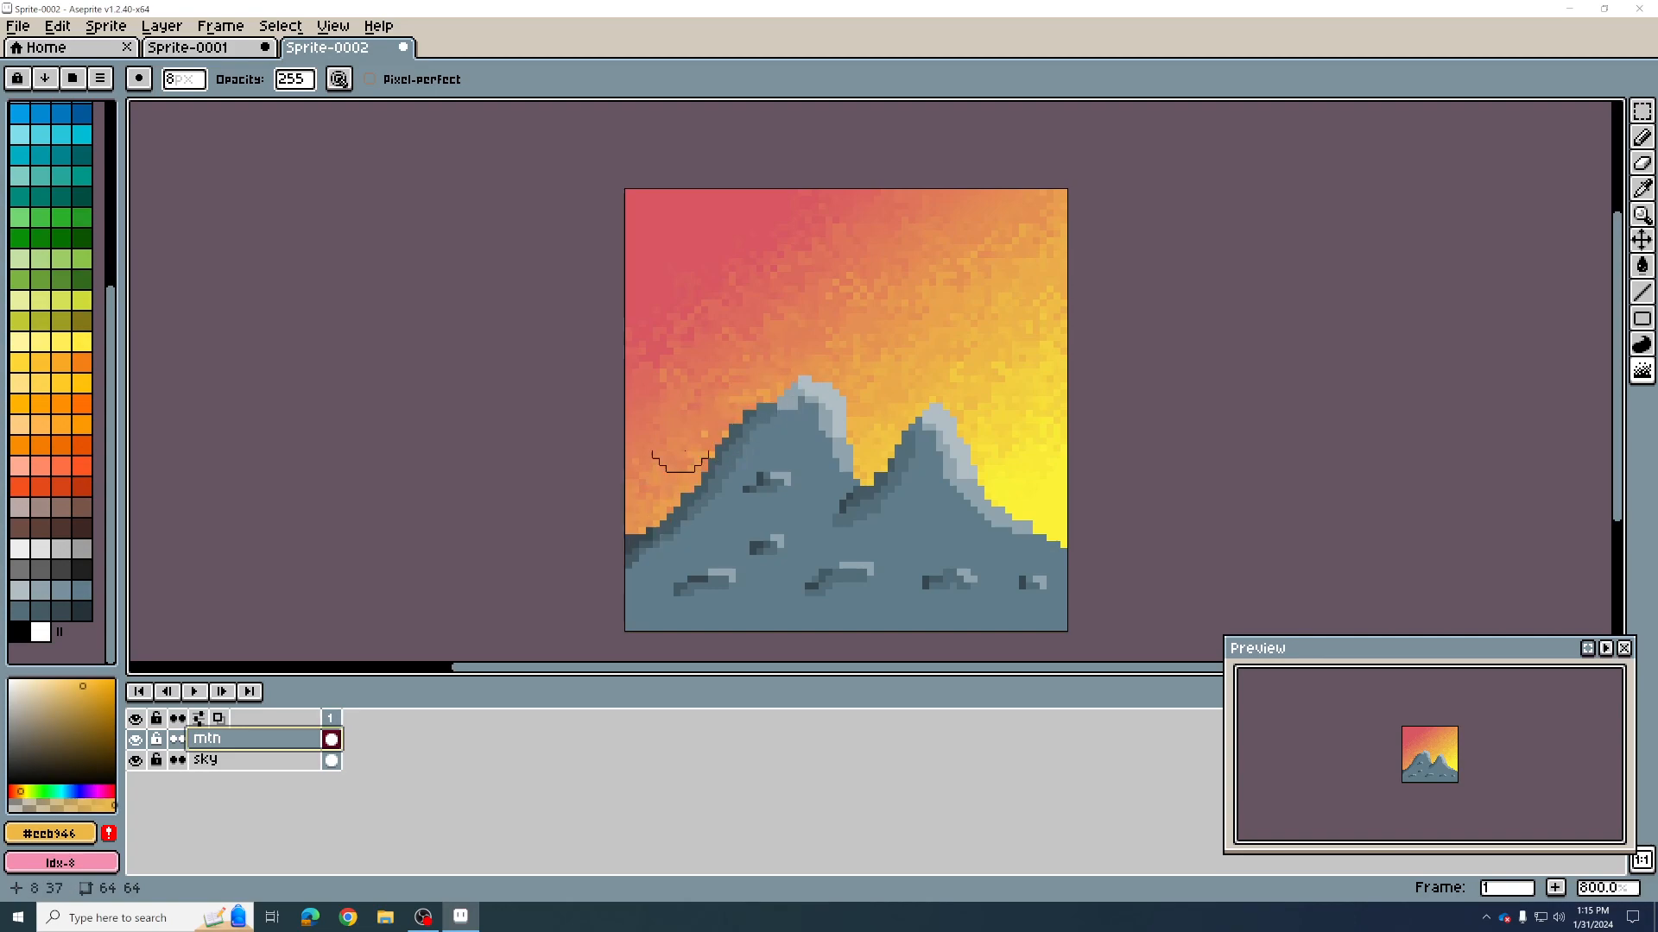
Step: Try jumbling the rock marks on the taller mountain, then undo those strokes
left_click(763, 548)
left_click_drag(722, 571, 653, 604)
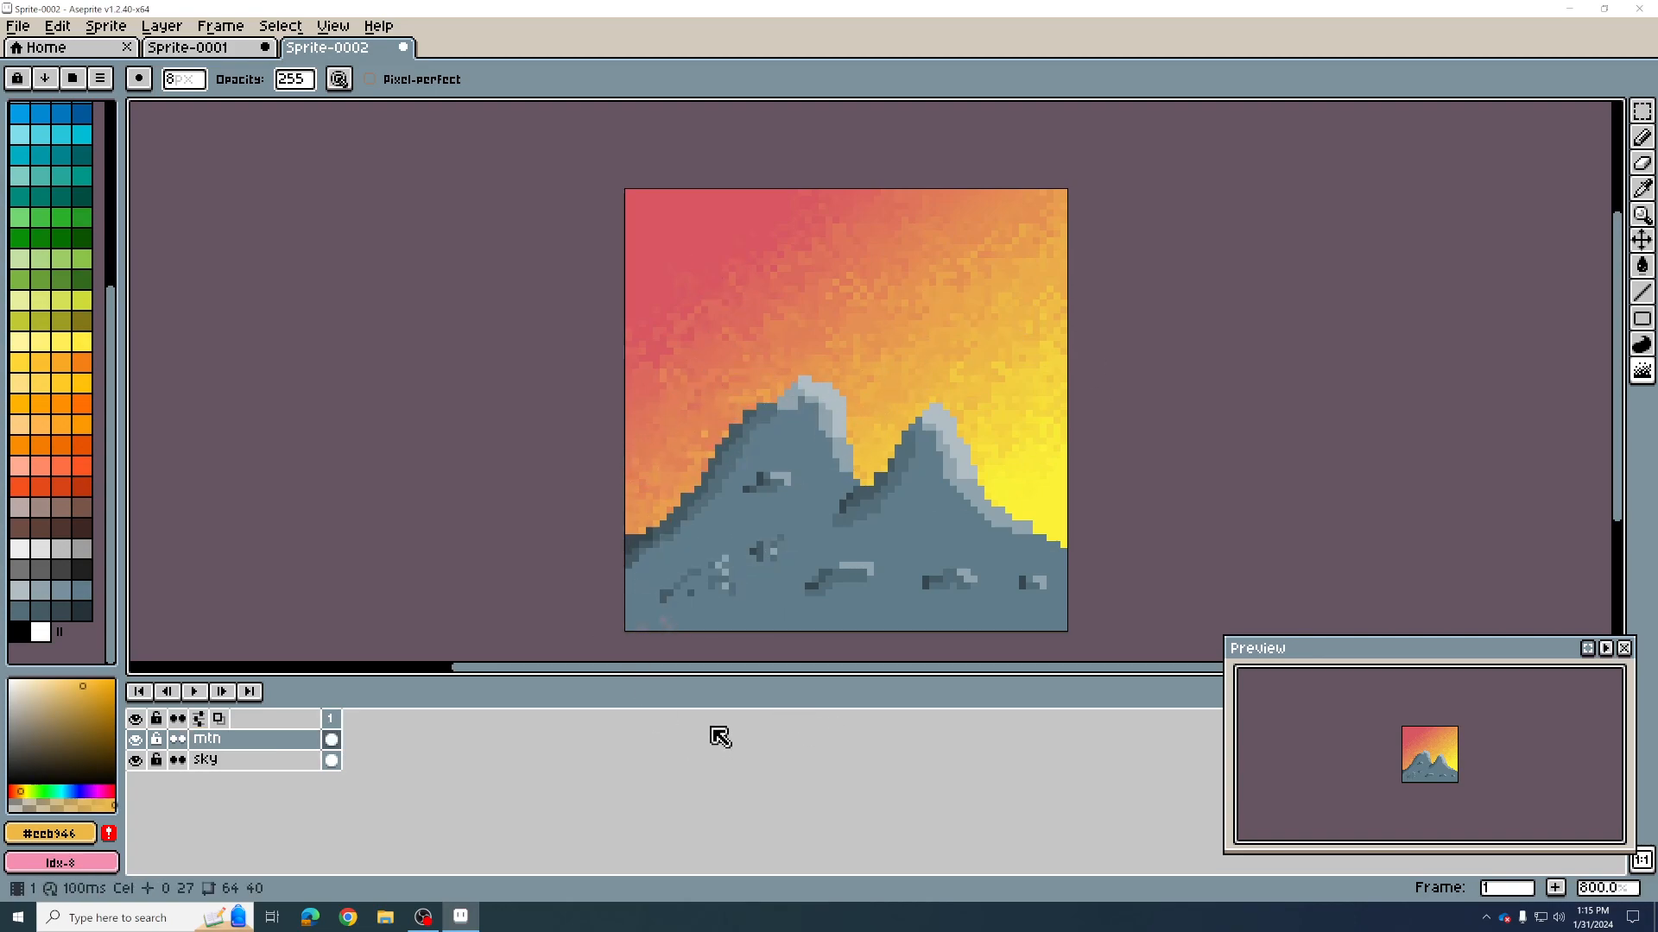
left_click_drag(742, 506, 764, 491)
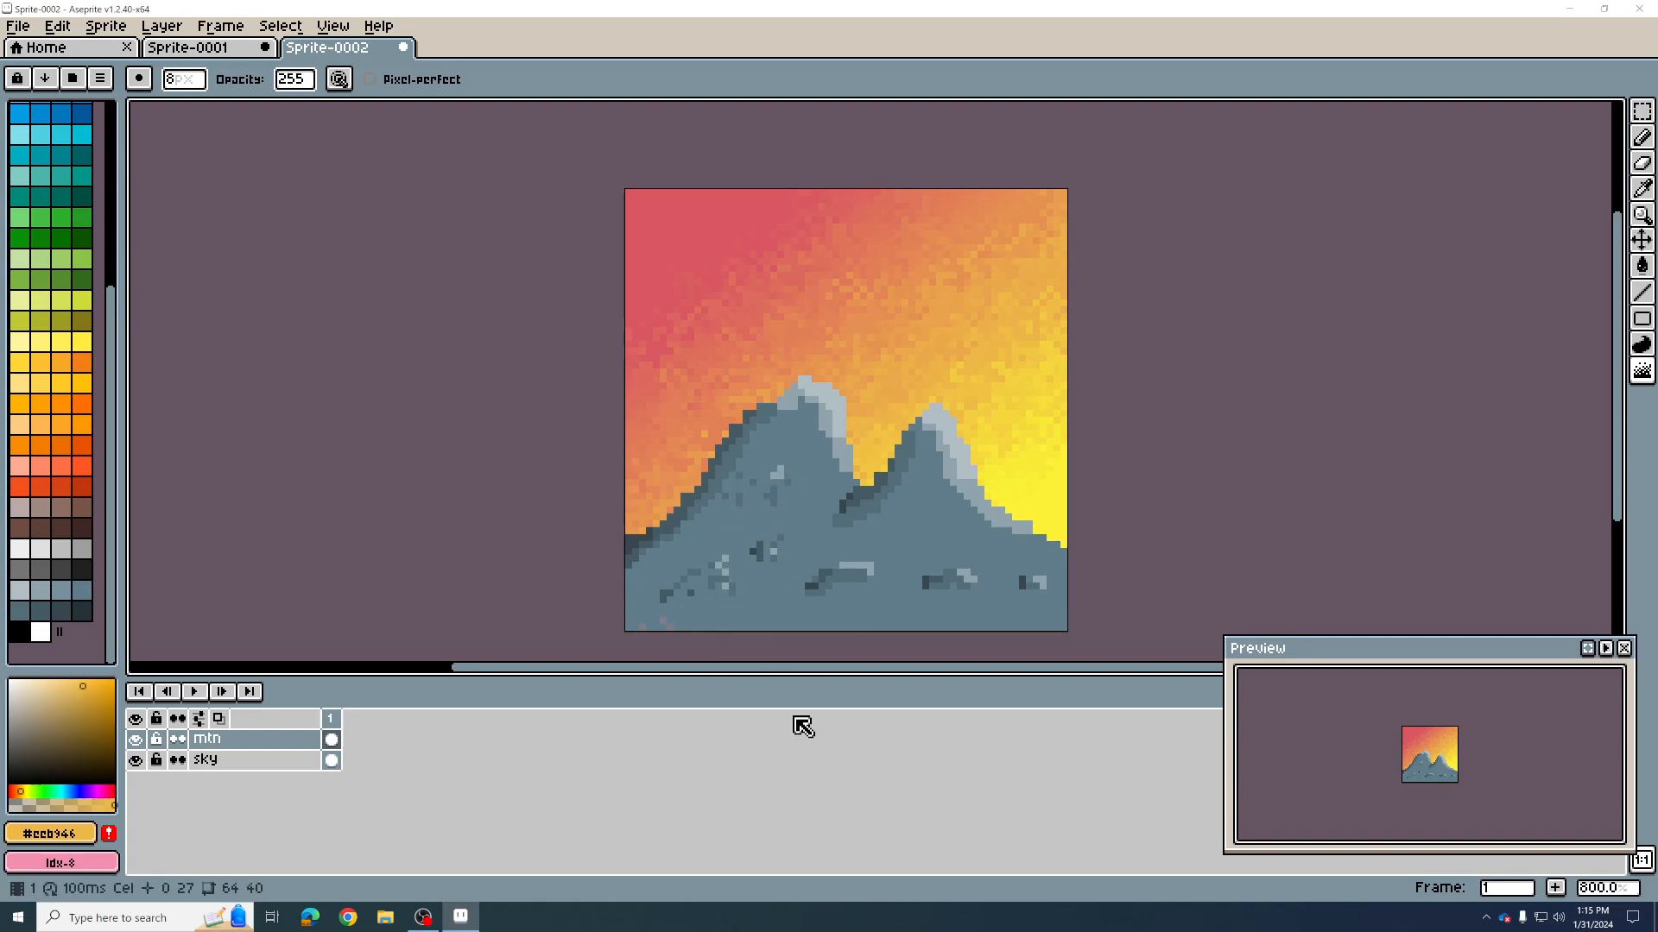
key("ctrl+z")
key("ctrl+z")
key("ctrl+z")
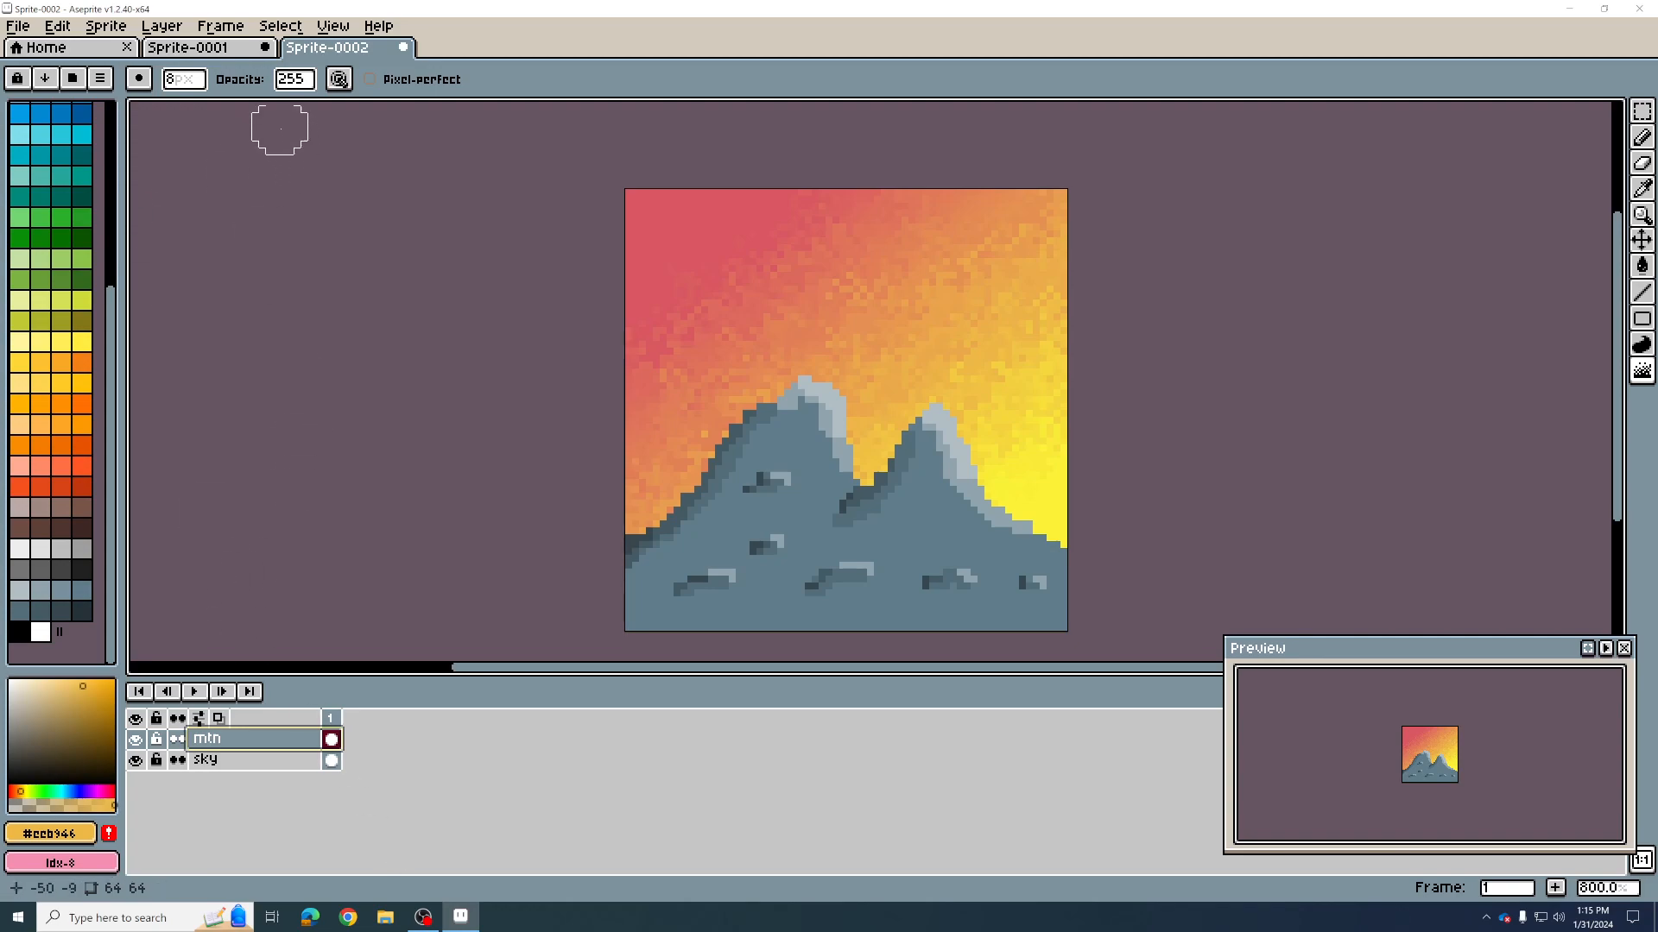
Step: Add a layer named trees above the mtn layer and choose dark green palette color index 79
left_click(161, 26)
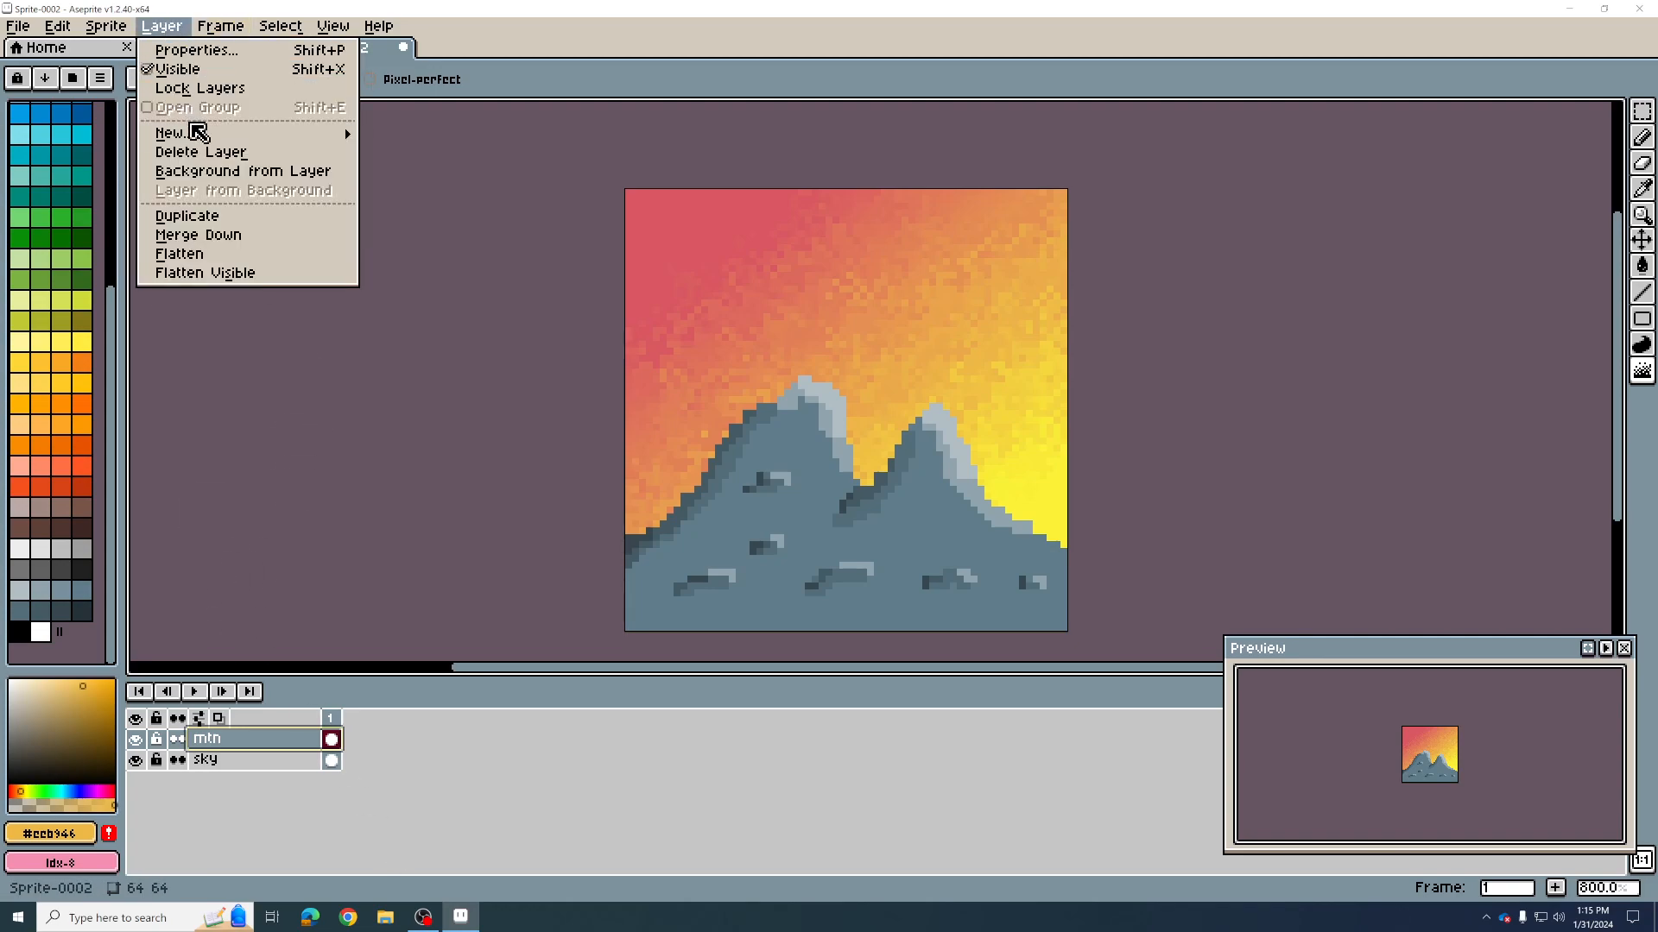
mouse_move(200, 136)
left_click(399, 135)
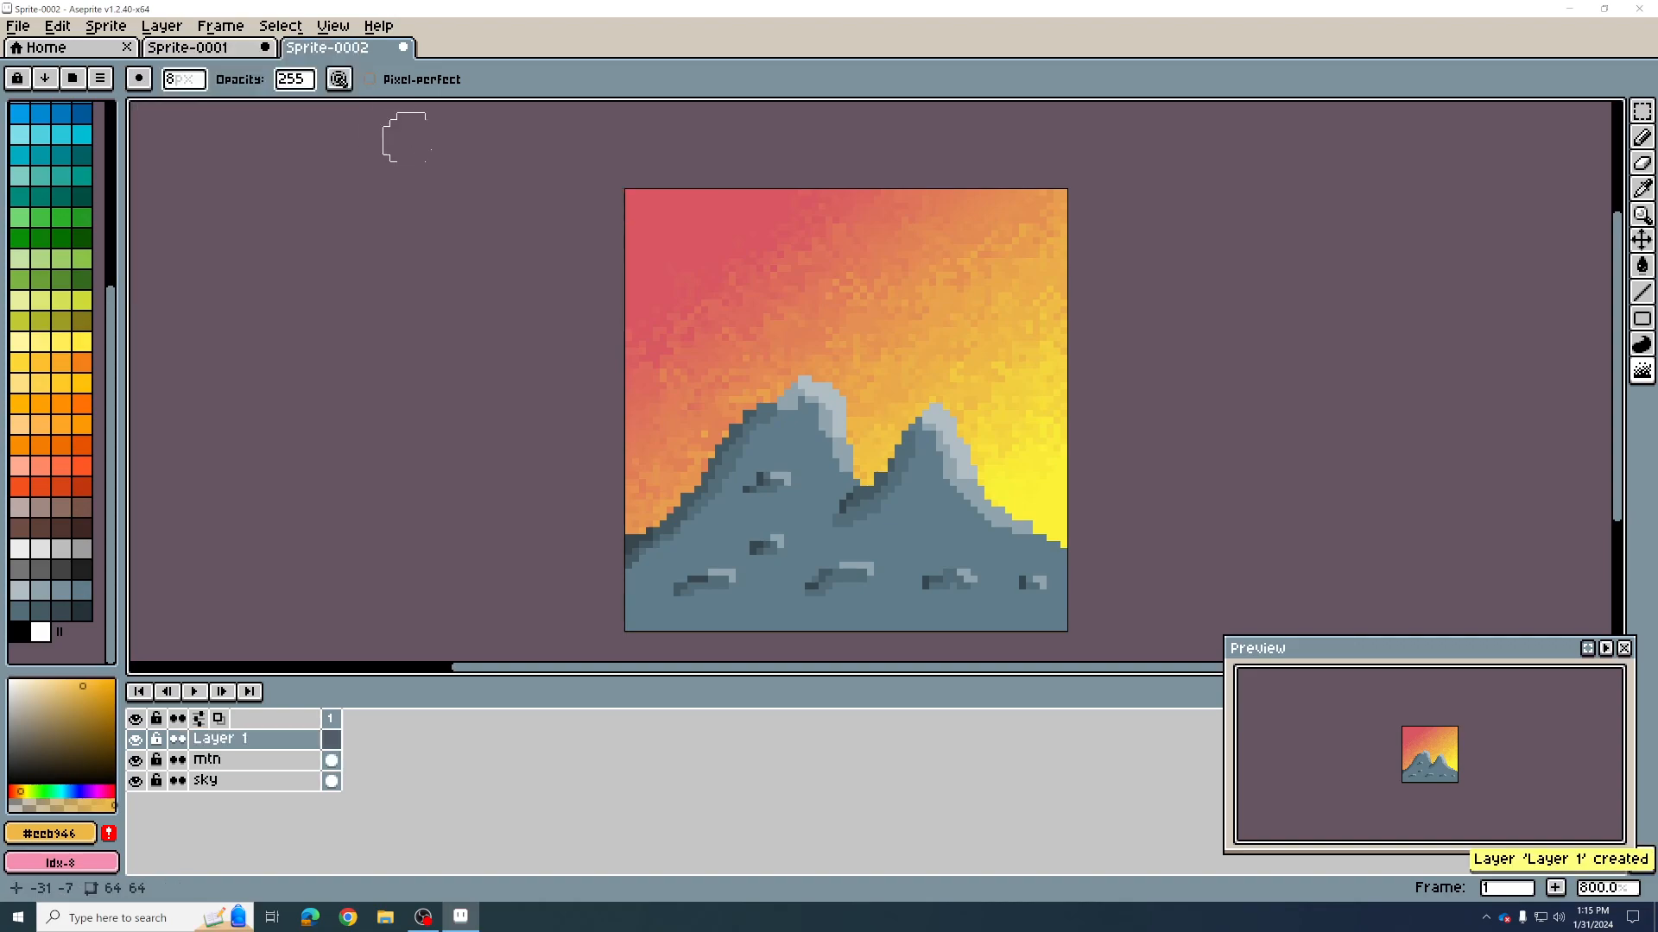
double_click(295, 742)
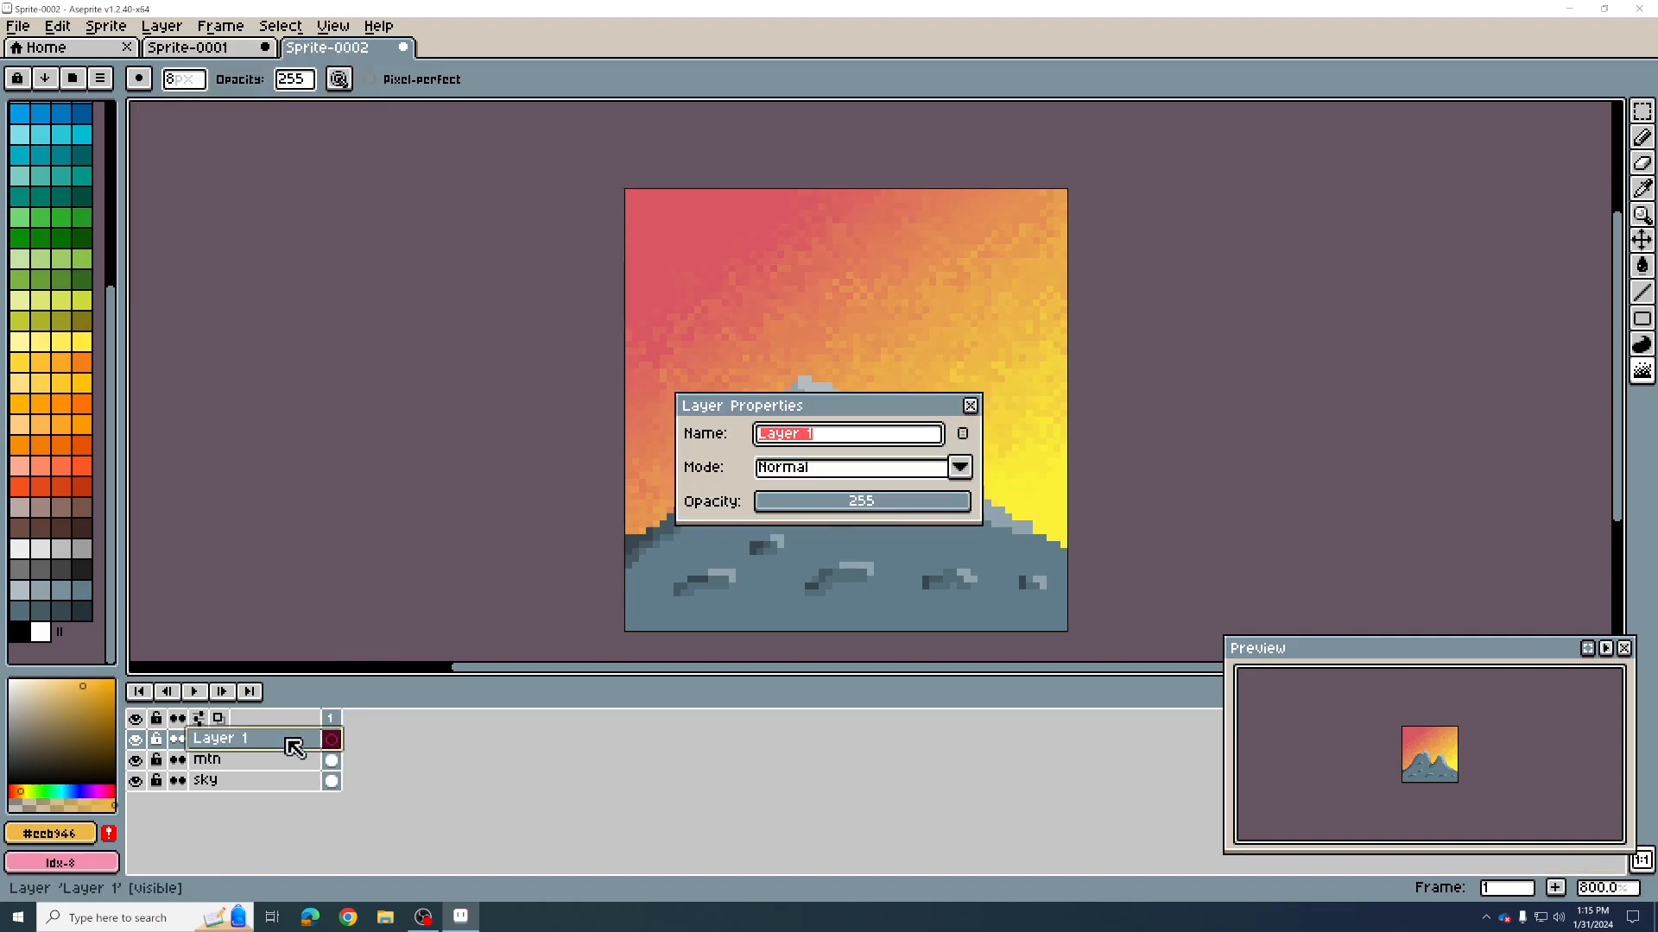
type("trees")
key("Return")
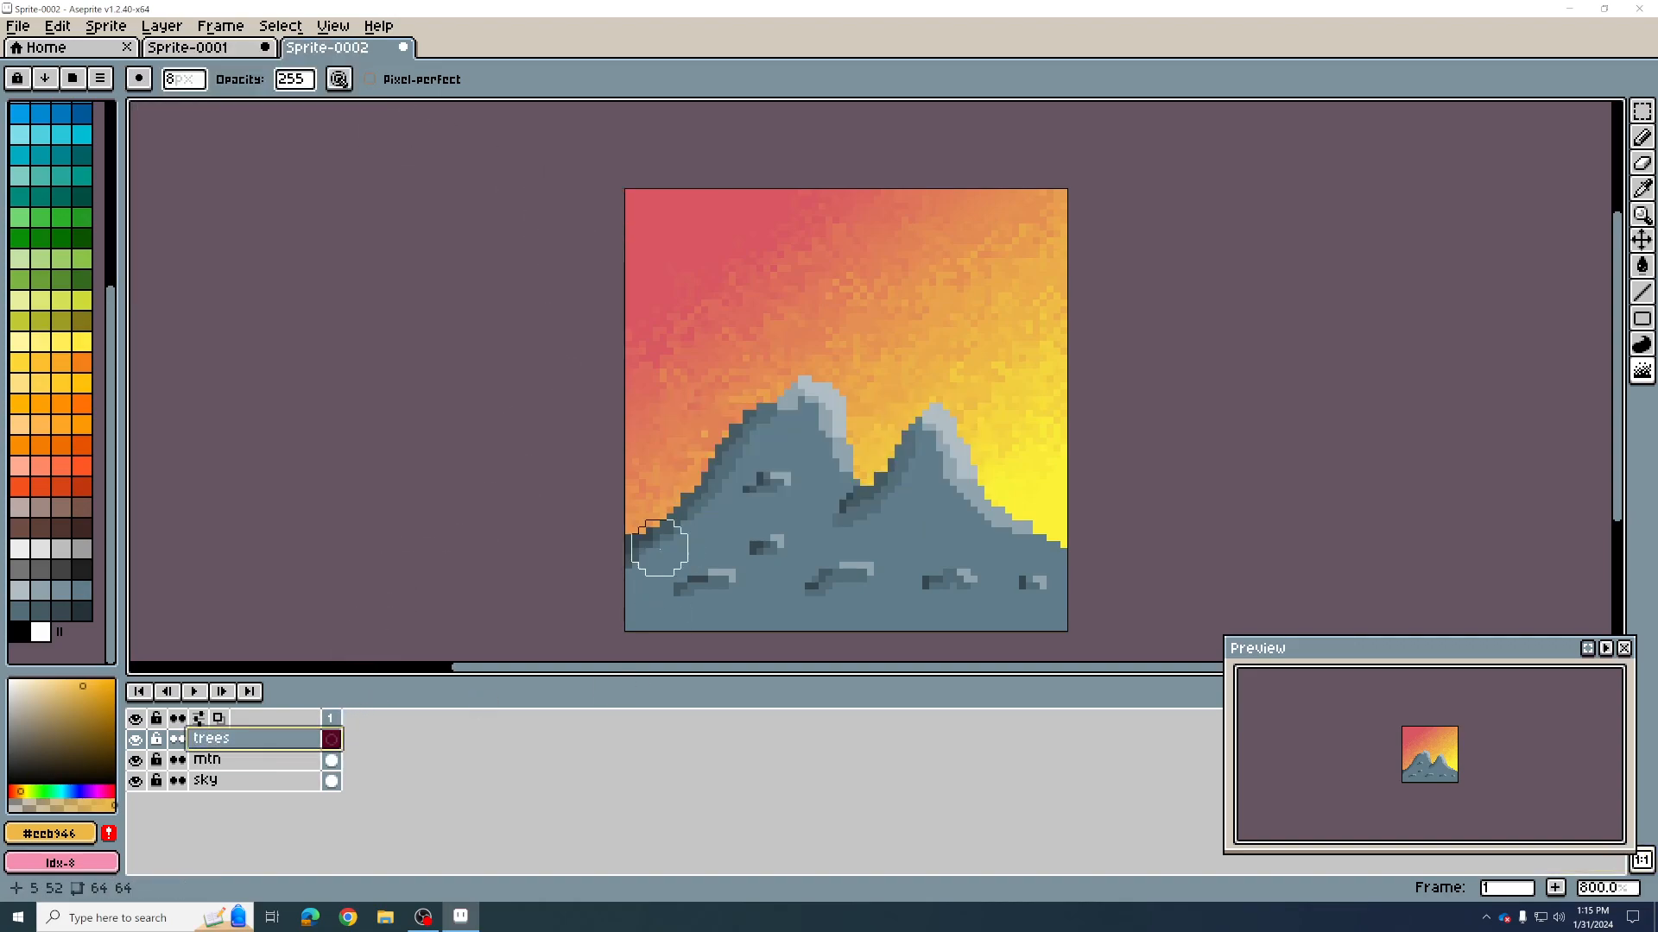
left_click(82, 237)
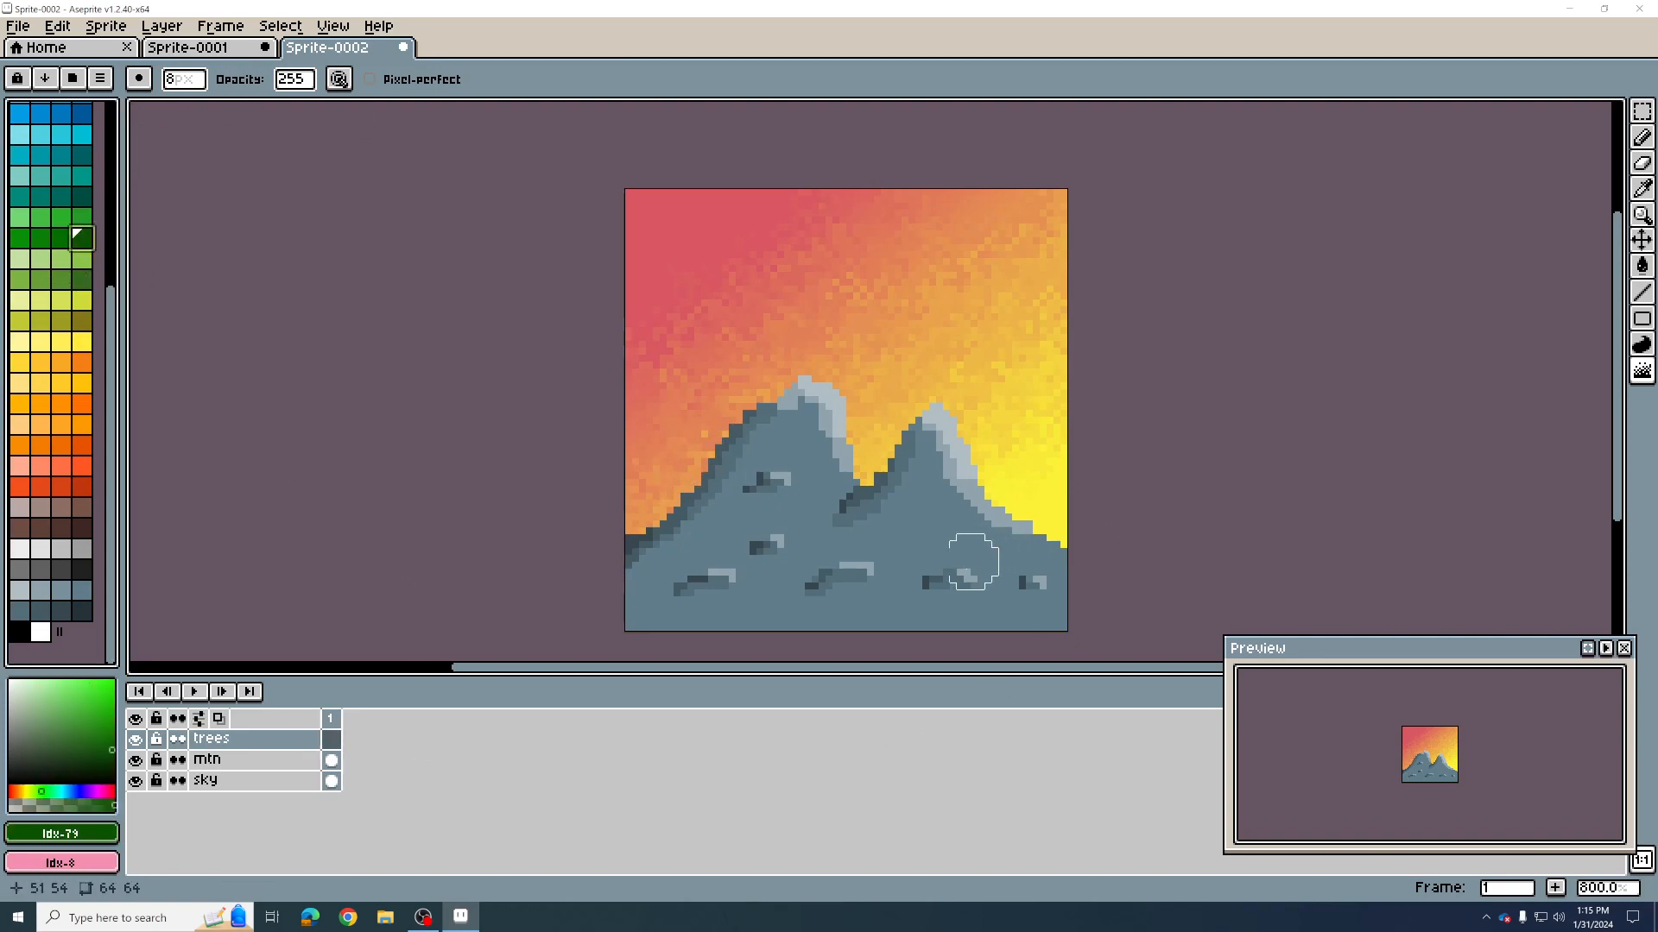
Step: Try scribbling dark green across the foot of the mountains with the 1 px Pencil tool
key("b")
mouse_move(870, 565)
left_mouse_down()
mouse_move(794, 556)
mouse_move(980, 571)
mouse_move(701, 566)
mouse_move(852, 507)
mouse_move(1009, 591)
mouse_move(713, 589)
mouse_move(947, 600)
left_mouse_up()
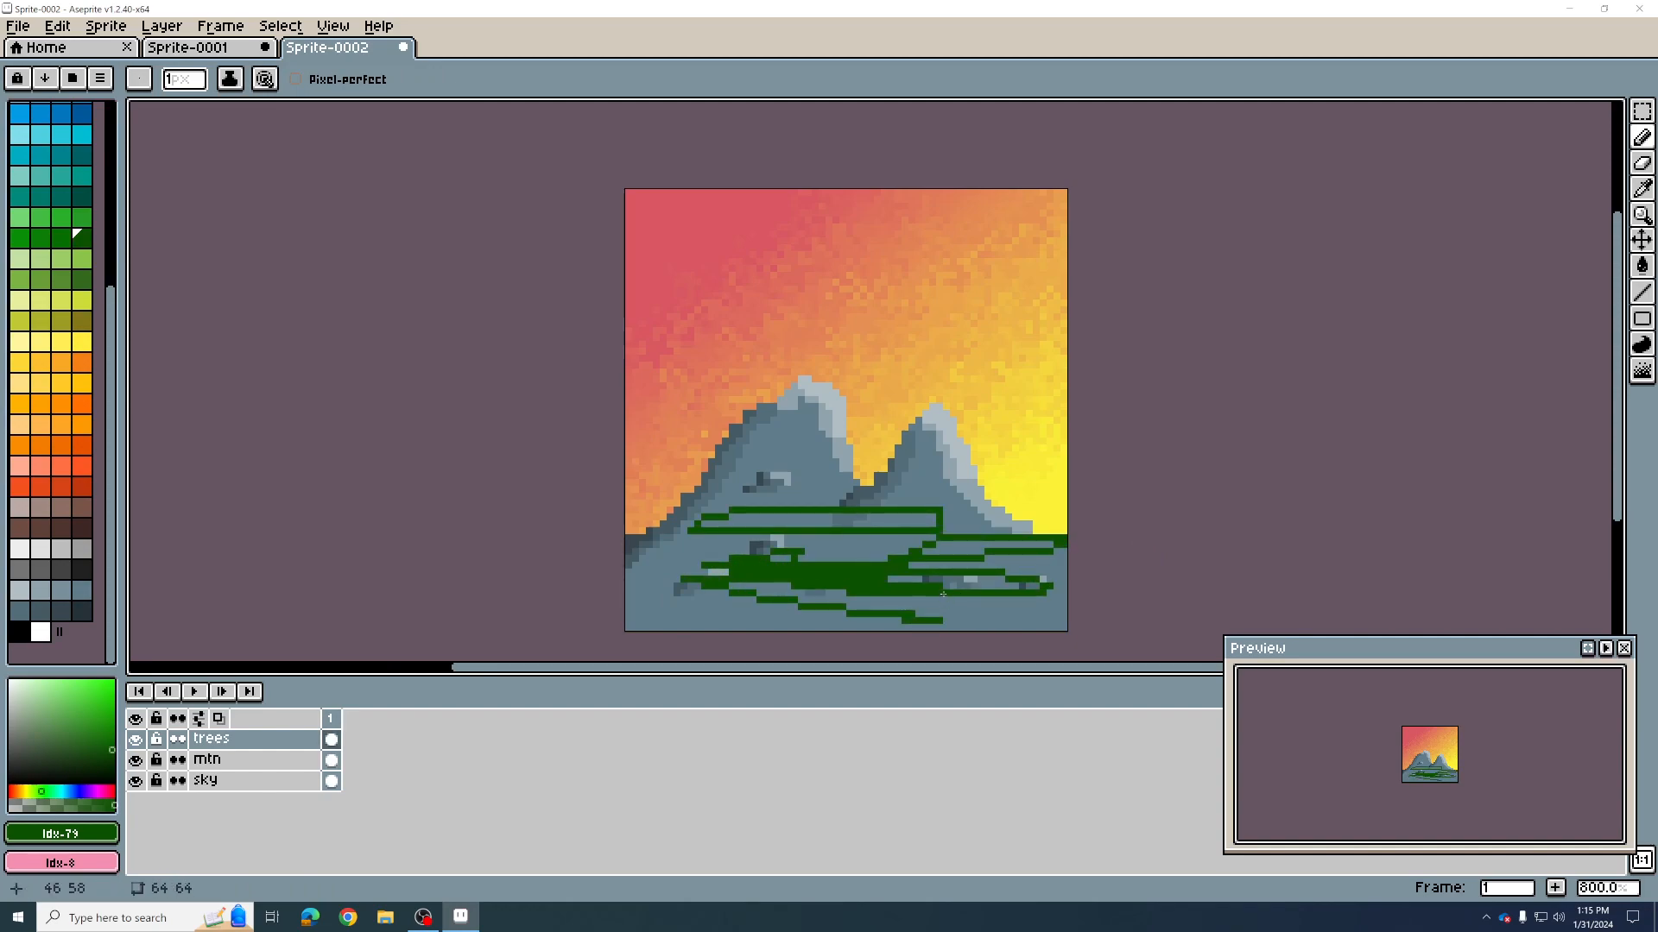
key("ctrl+z")
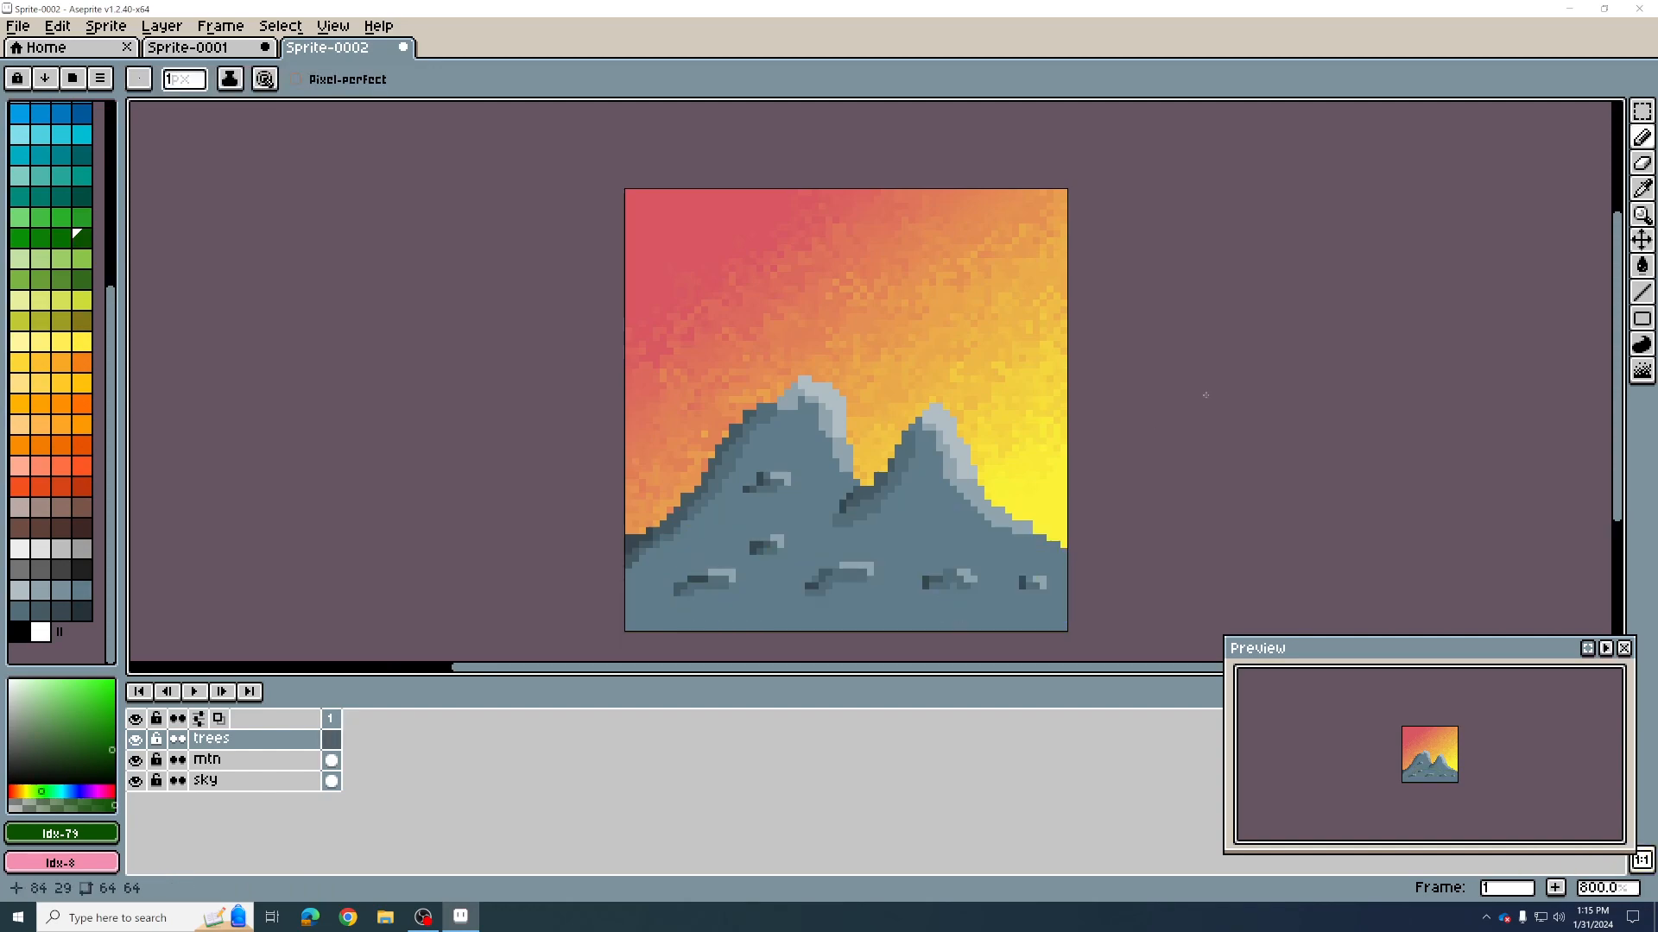
Step: Test the Spray tool in dark green over the lower mountains on the trees layer, then undo the last stroke
left_click(205, 744)
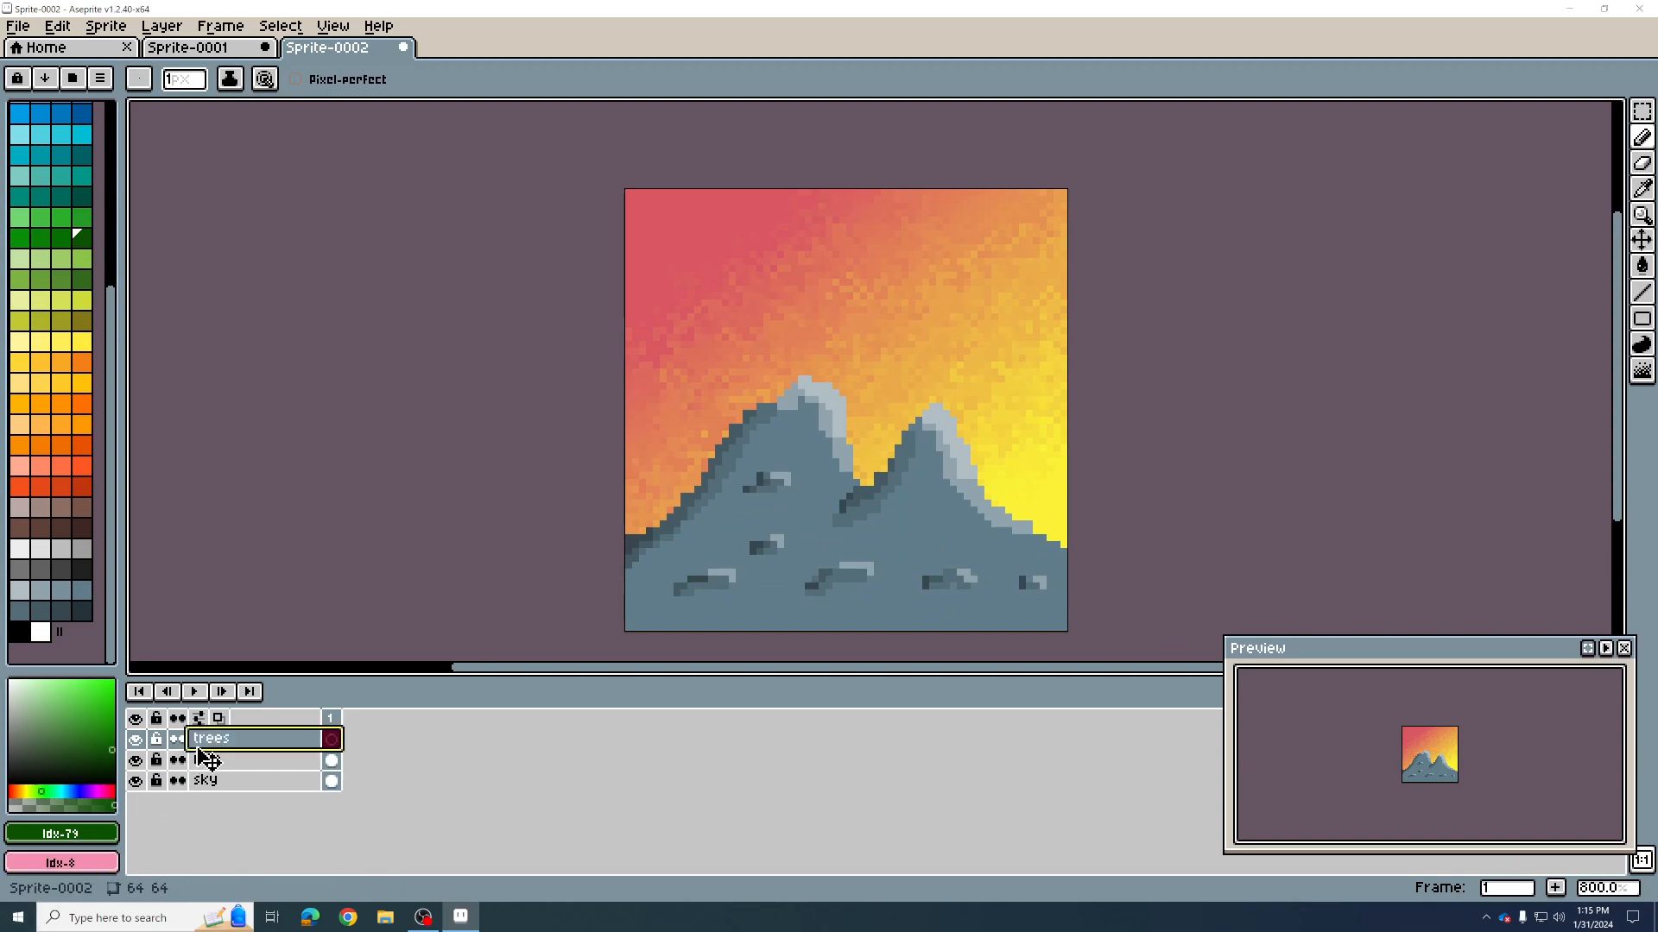
left_click(1644, 141)
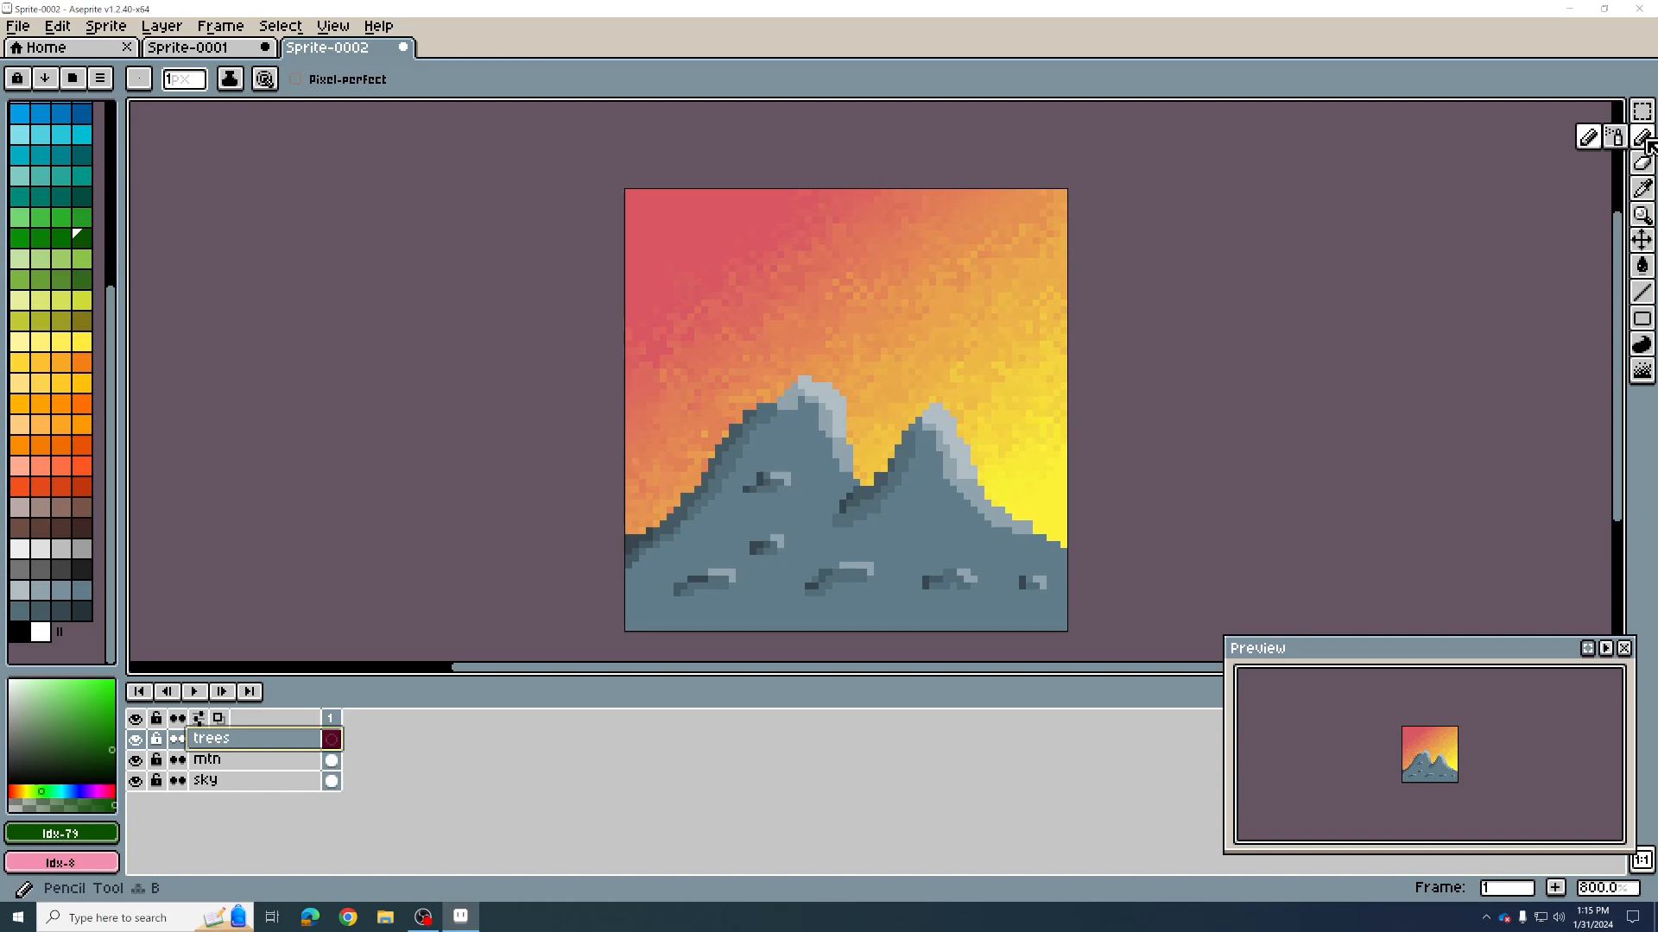
left_click(1624, 139)
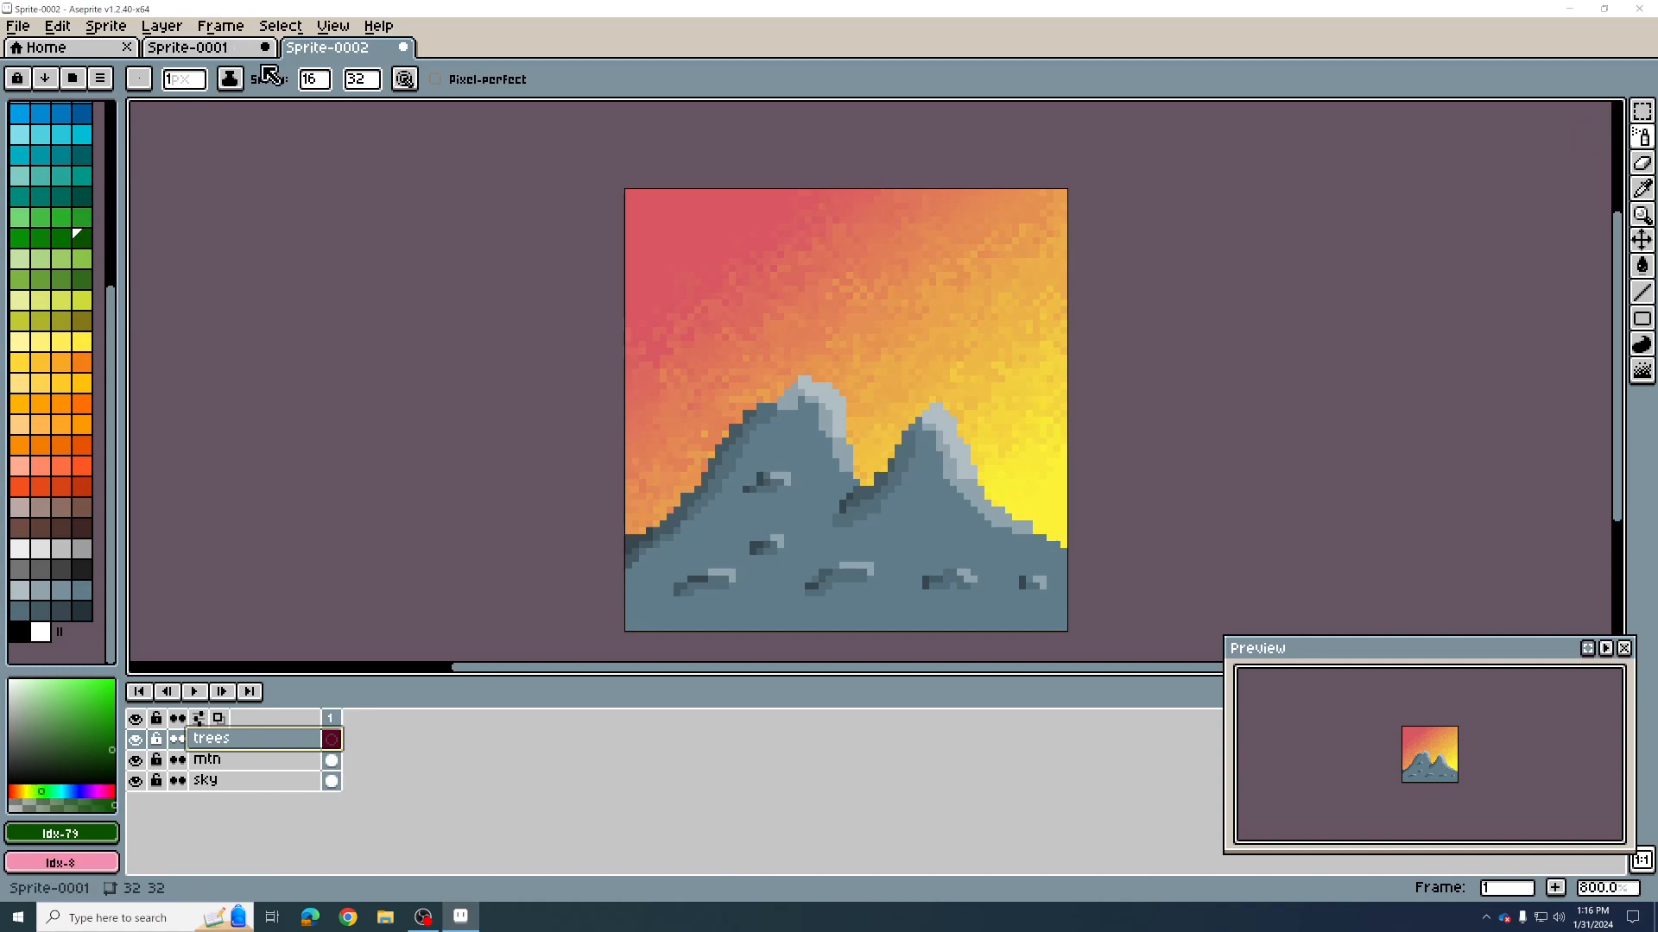
mouse_move(718, 558)
left_mouse_down()
mouse_move(745, 599)
mouse_move(733, 562)
mouse_move(844, 550)
mouse_move(1042, 568)
left_mouse_up()
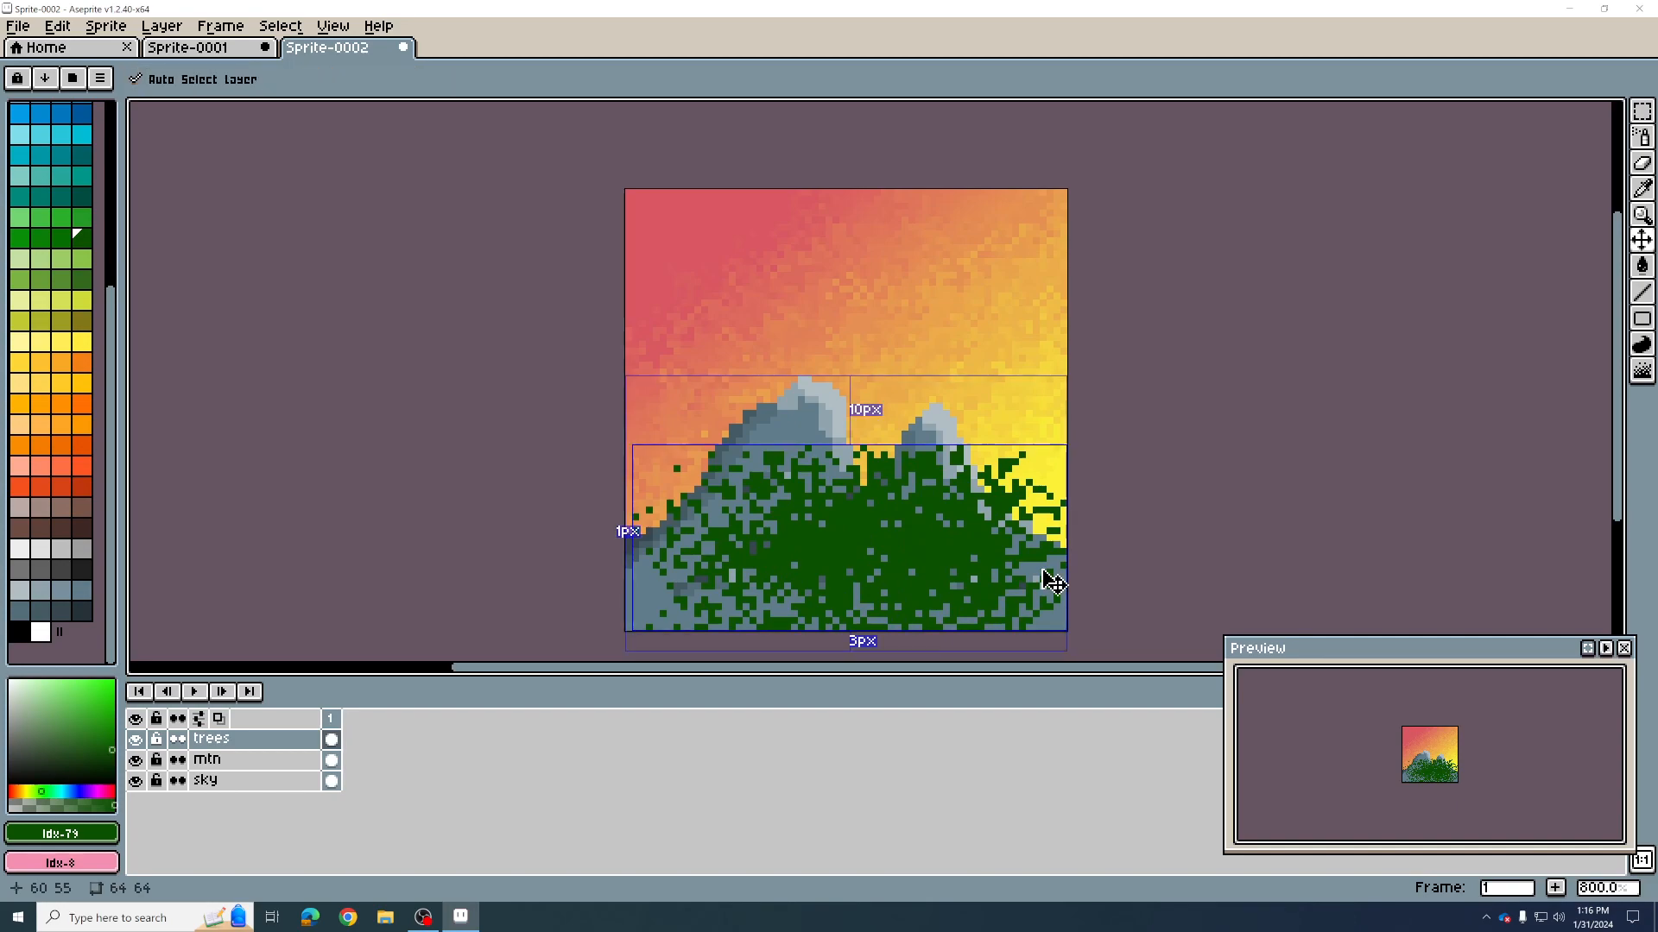
key("ctrl+z")
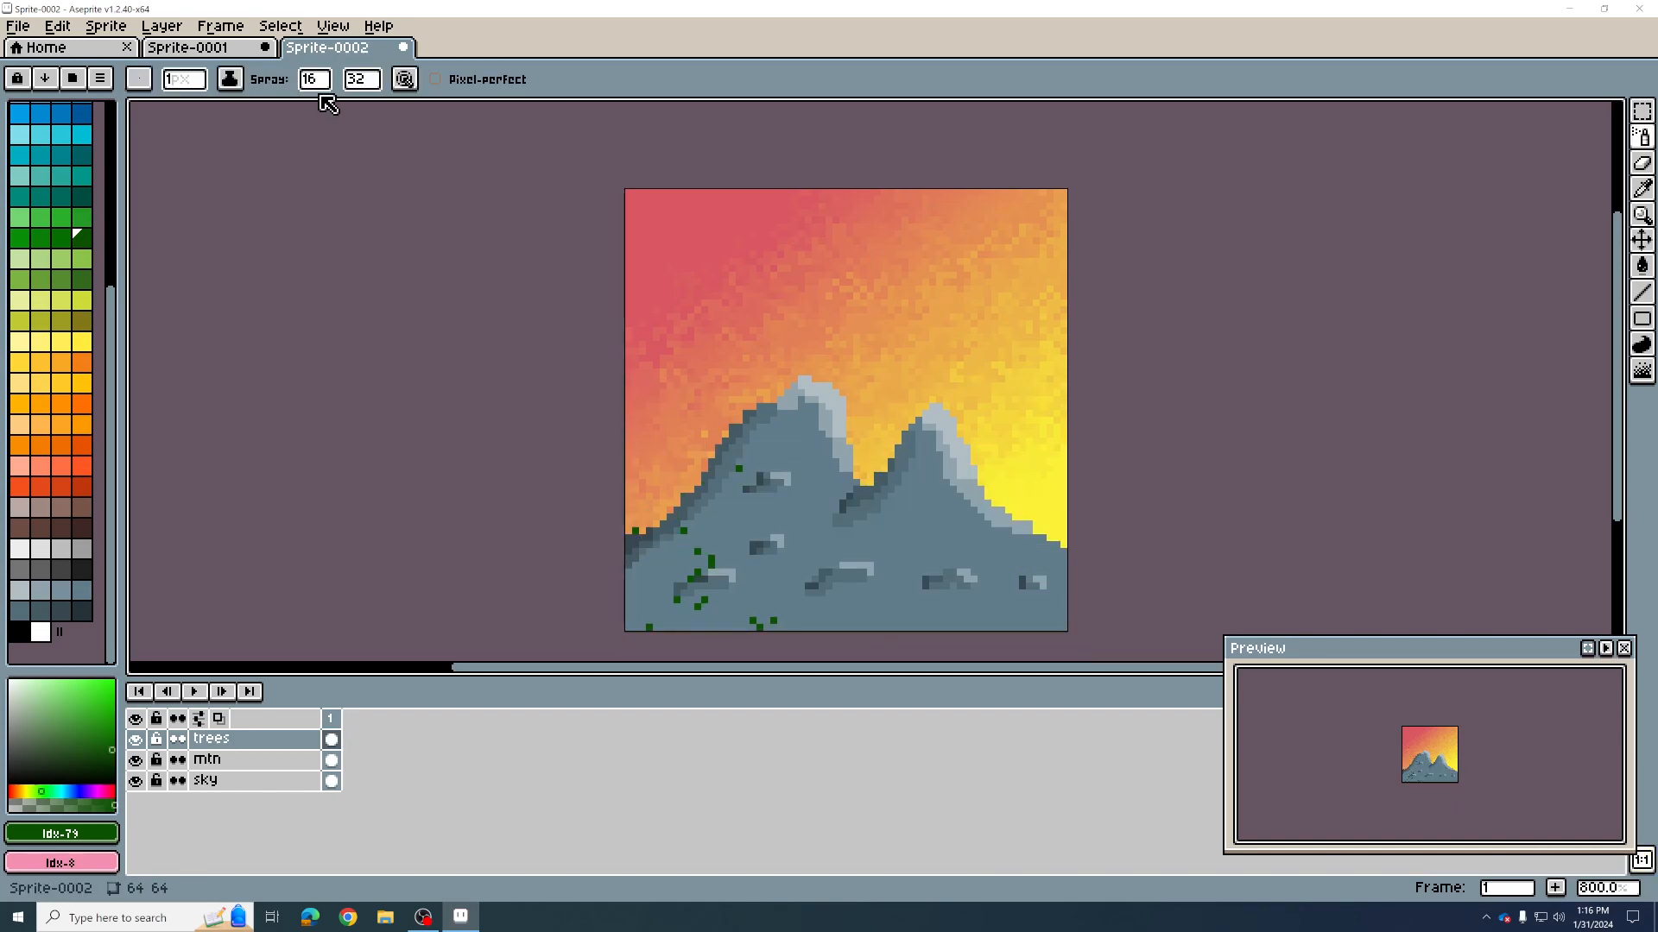
Step: Set the Spray tool's width to 5 and its spray speed to 20
mouse_move(324, 90)
left_mouse_down()
mouse_move(407, 104)
mouse_move(359, 126)
mouse_move(332, 117)
left_mouse_up()
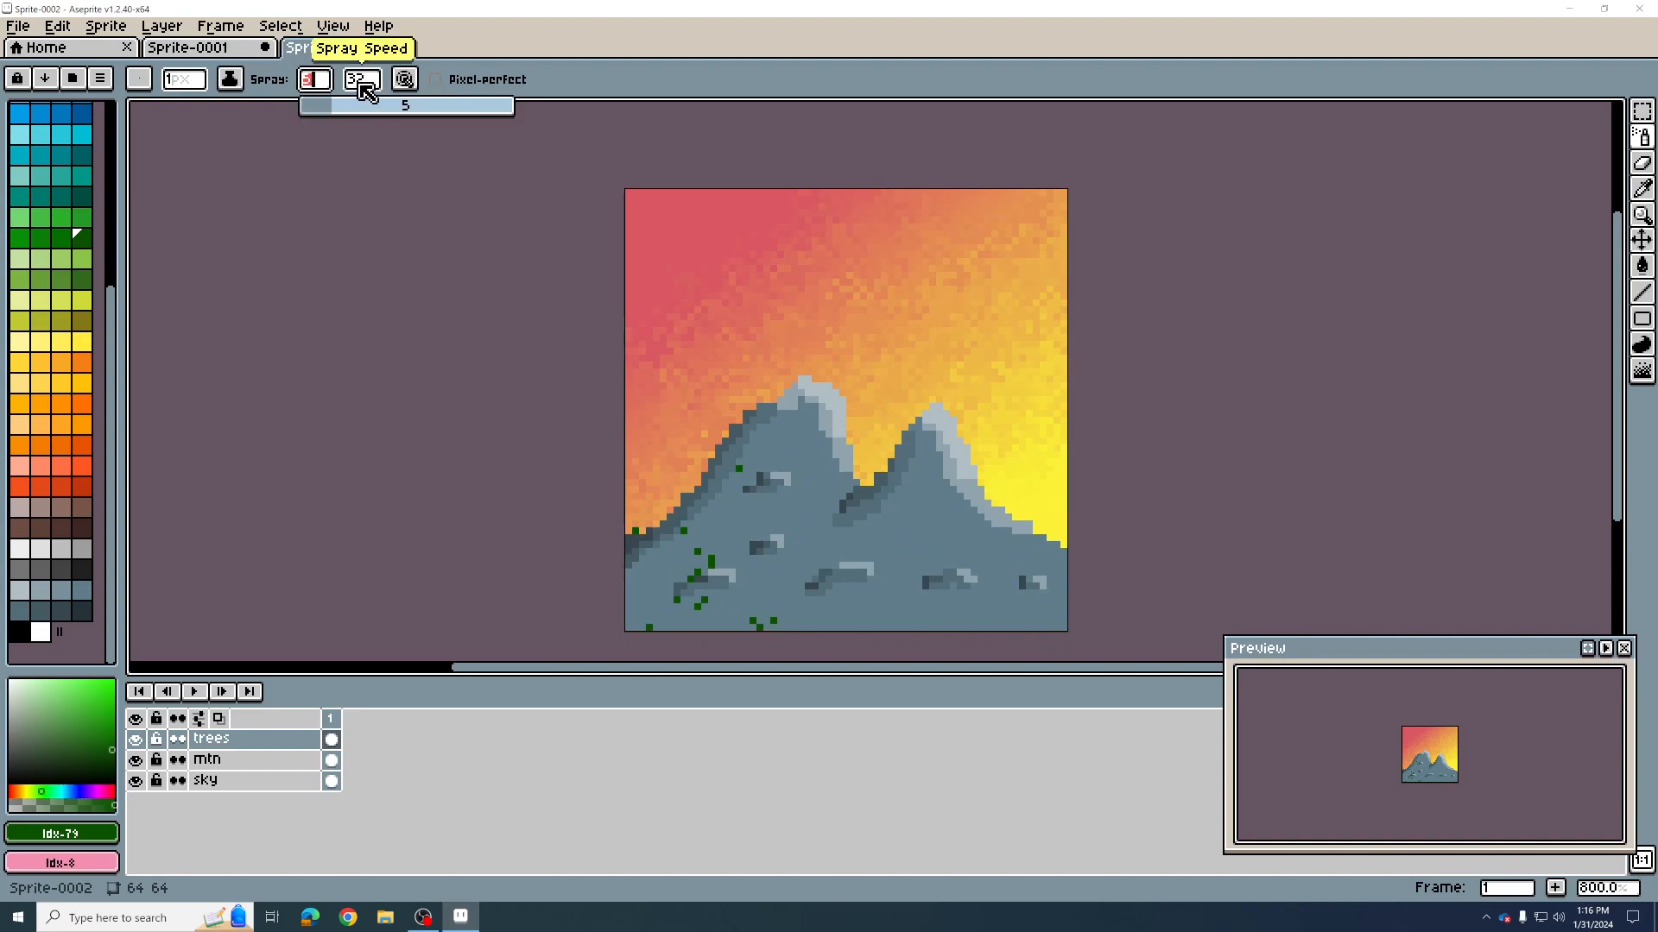
left_click(363, 83)
left_click_drag(423, 119, 401, 121)
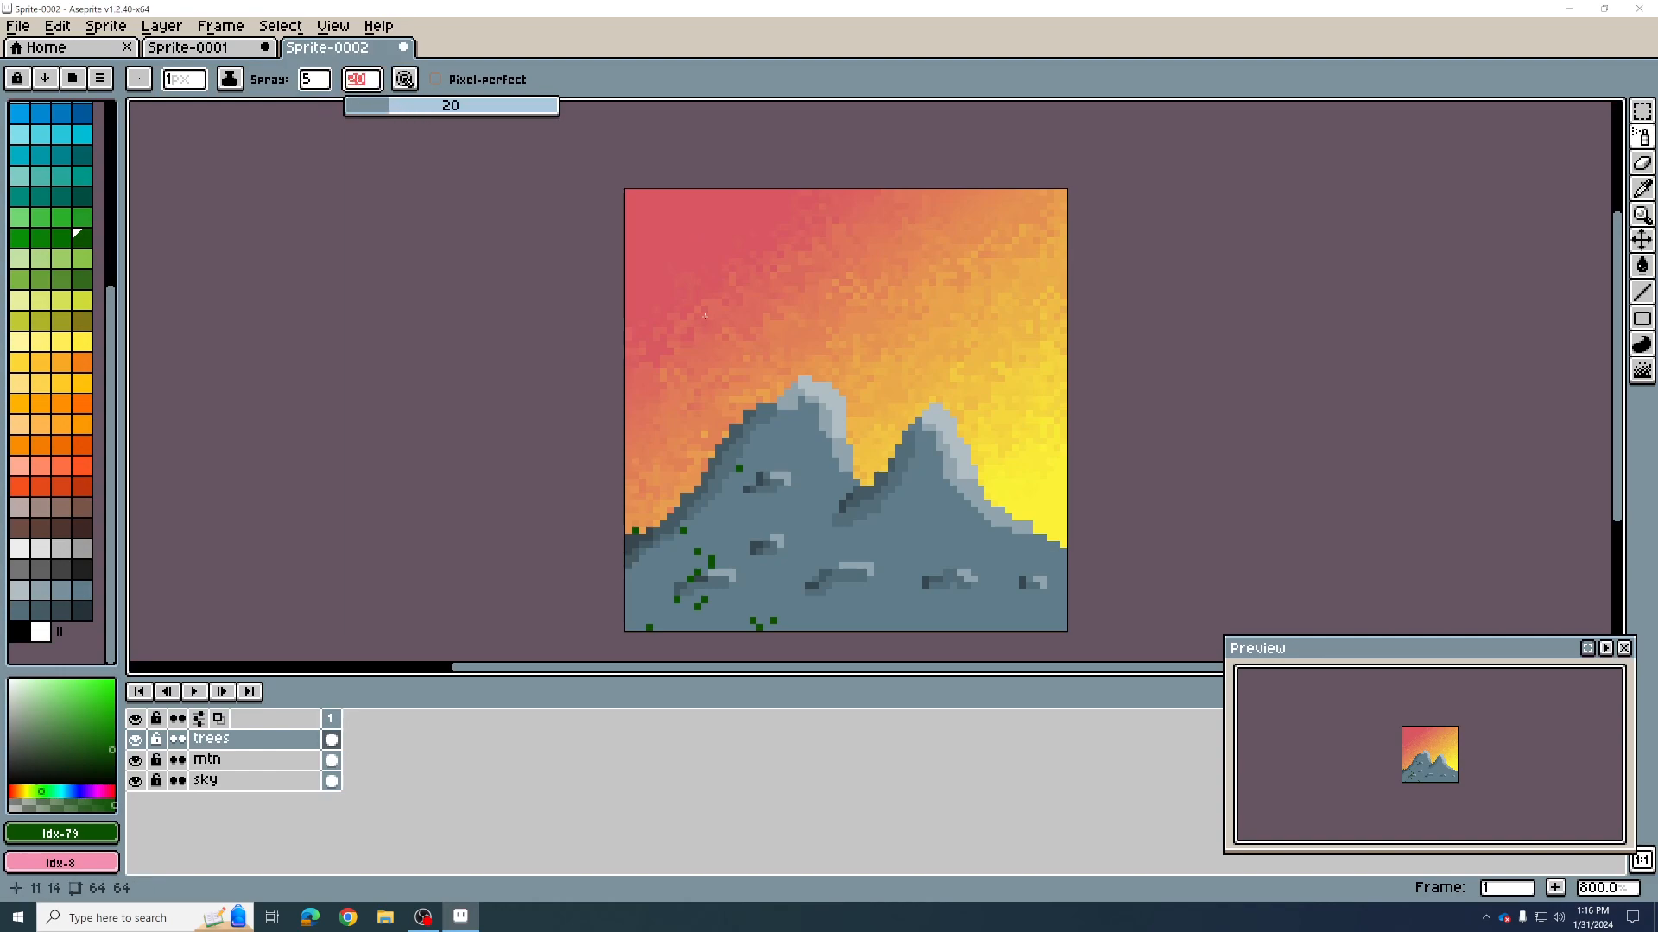
Step: Undo the remaining spray test, then try spraying dark green across the foot of the mountains at speed 20 and undo it
key("ctrl+z")
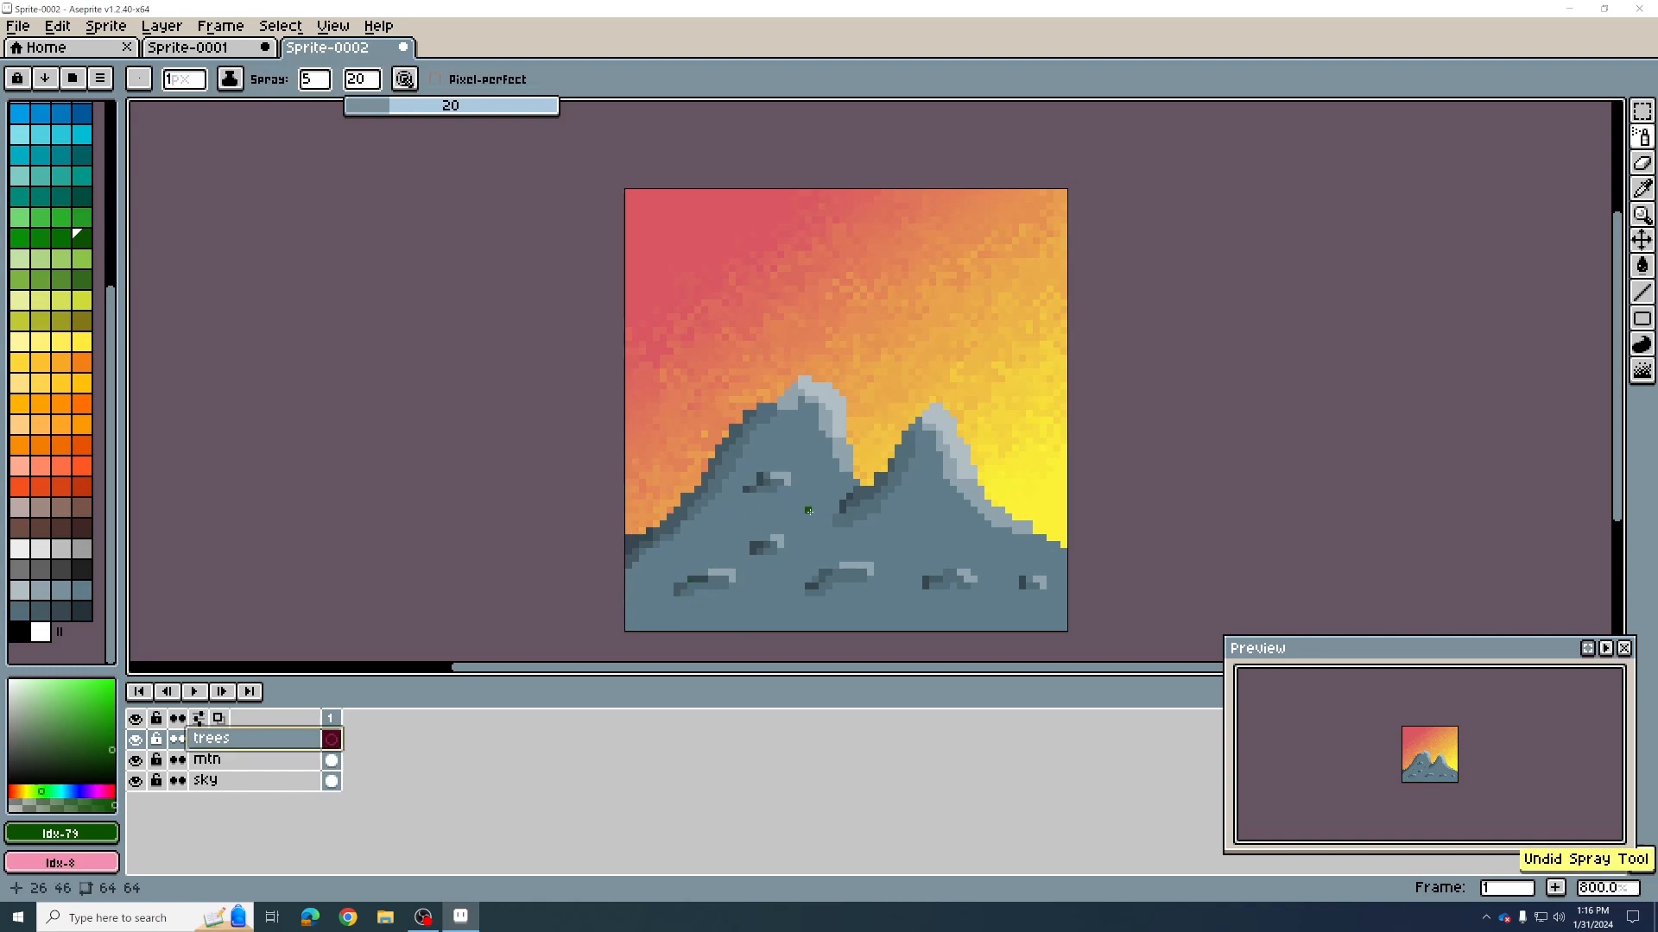
left_click_drag(690, 561, 859, 572)
key("ctrl+z")
left_click_drag(635, 576, 1045, 580)
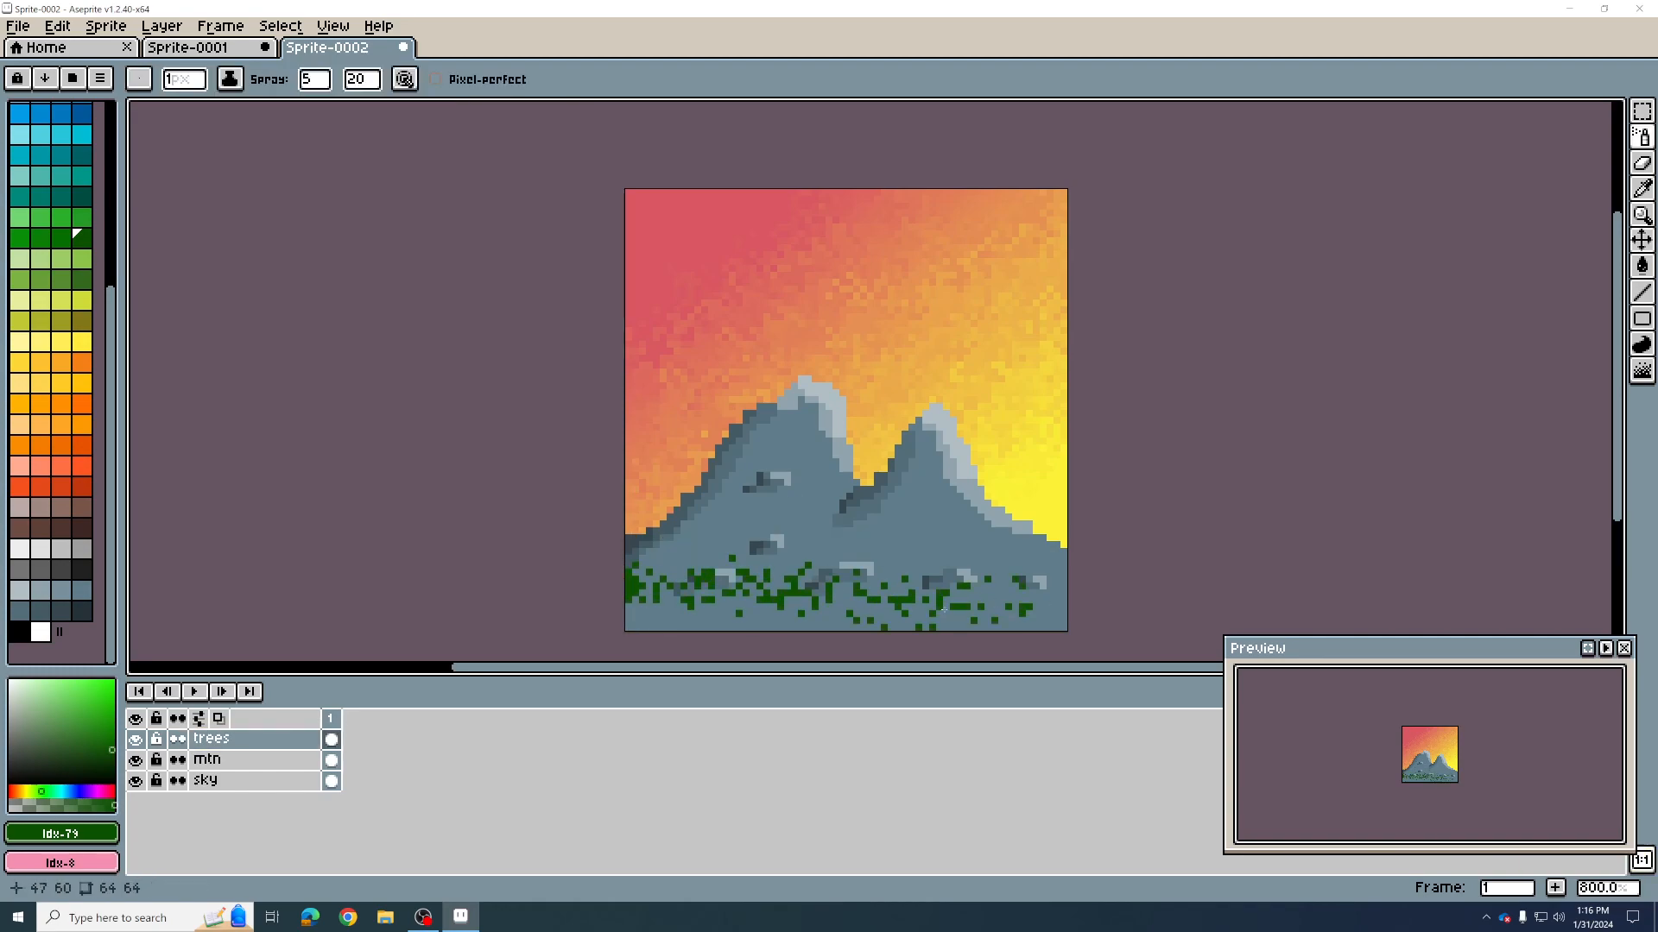
key("ctrl+z")
Step: Set the spray speed to 12 and spray a dark green band of trees across the foot of the mountains
left_click(354, 80)
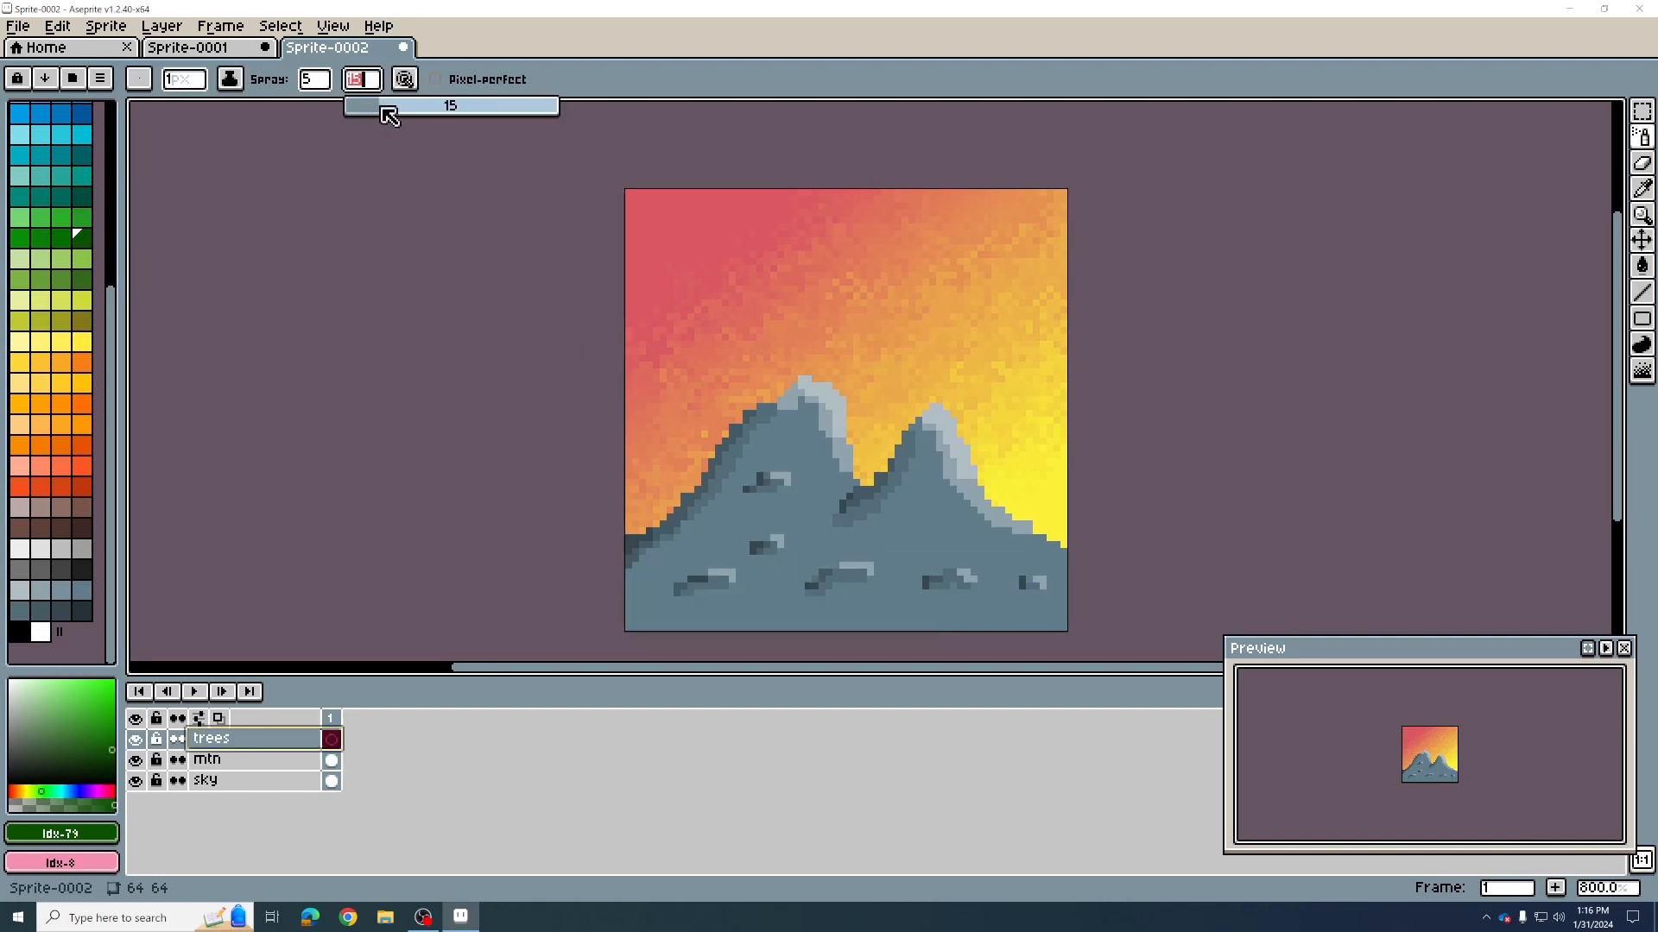
mouse_move(744, 578)
left_mouse_down()
mouse_move(877, 586)
mouse_move(739, 592)
mouse_move(1027, 607)
left_mouse_up()
mouse_move(846, 606)
left_mouse_down()
mouse_move(709, 608)
mouse_move(818, 579)
mouse_move(662, 579)
left_mouse_up()
mouse_move(838, 617)
left_mouse_down()
mouse_move(656, 622)
mouse_move(1107, 620)
left_mouse_up()
Step: Spray the lighter greens, palette indexes 78 and 77, over the dark green tree band
left_click(61, 239)
left_click_drag(769, 604, 1031, 604)
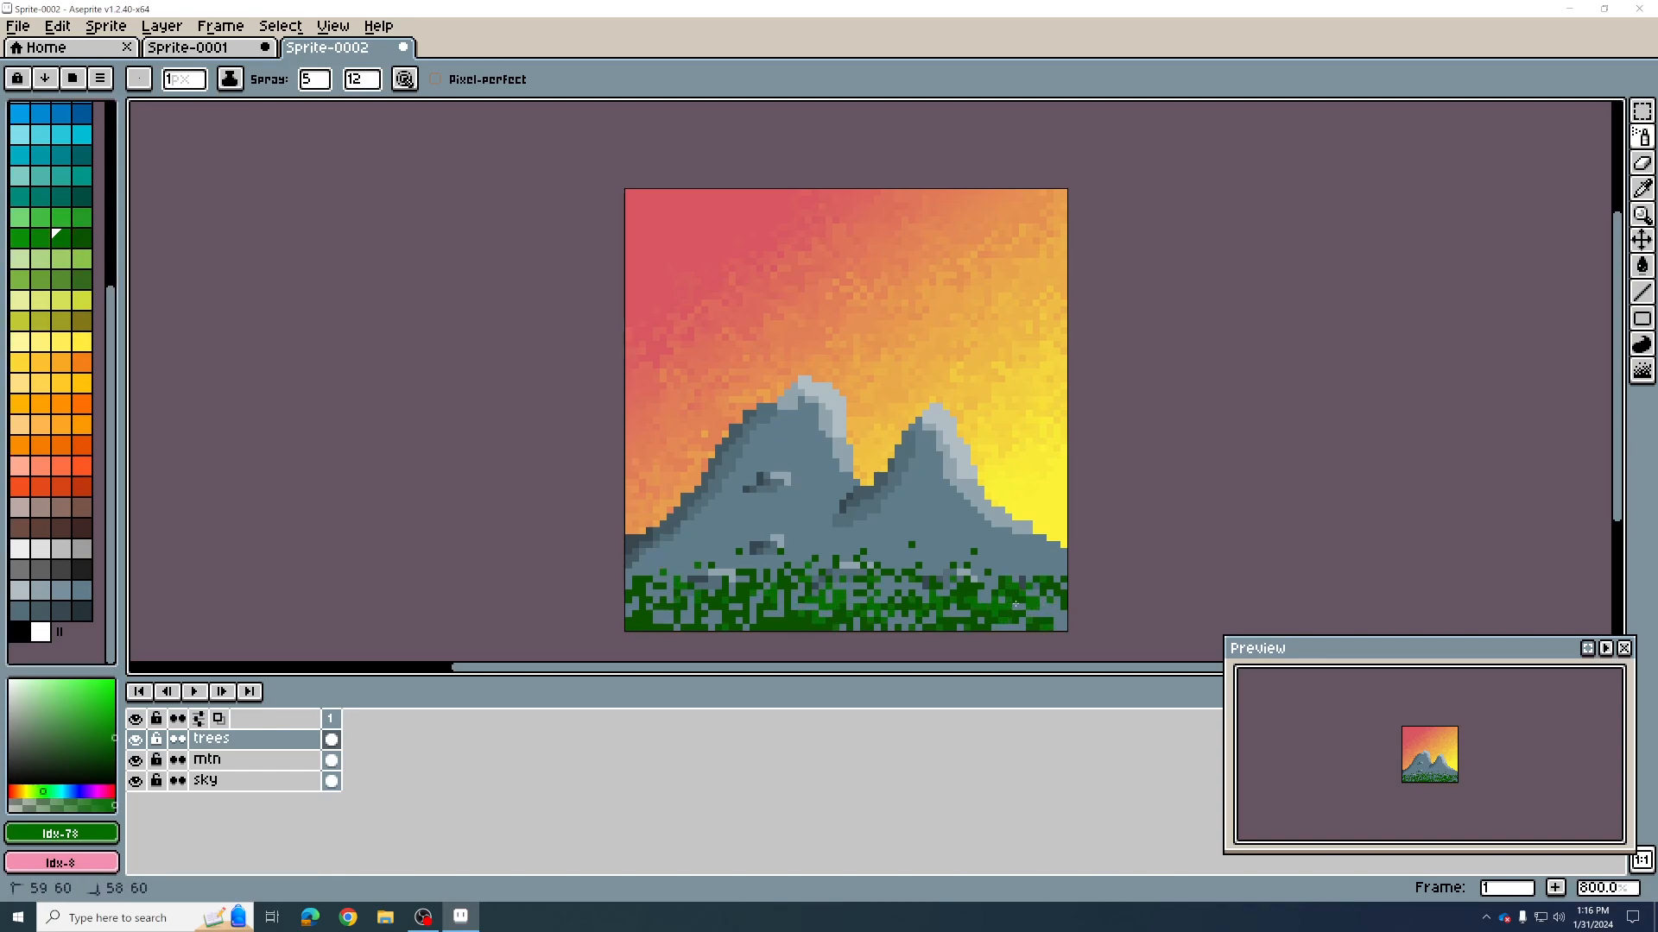
left_click_drag(716, 608, 683, 611)
left_click(39, 238)
left_click(711, 578)
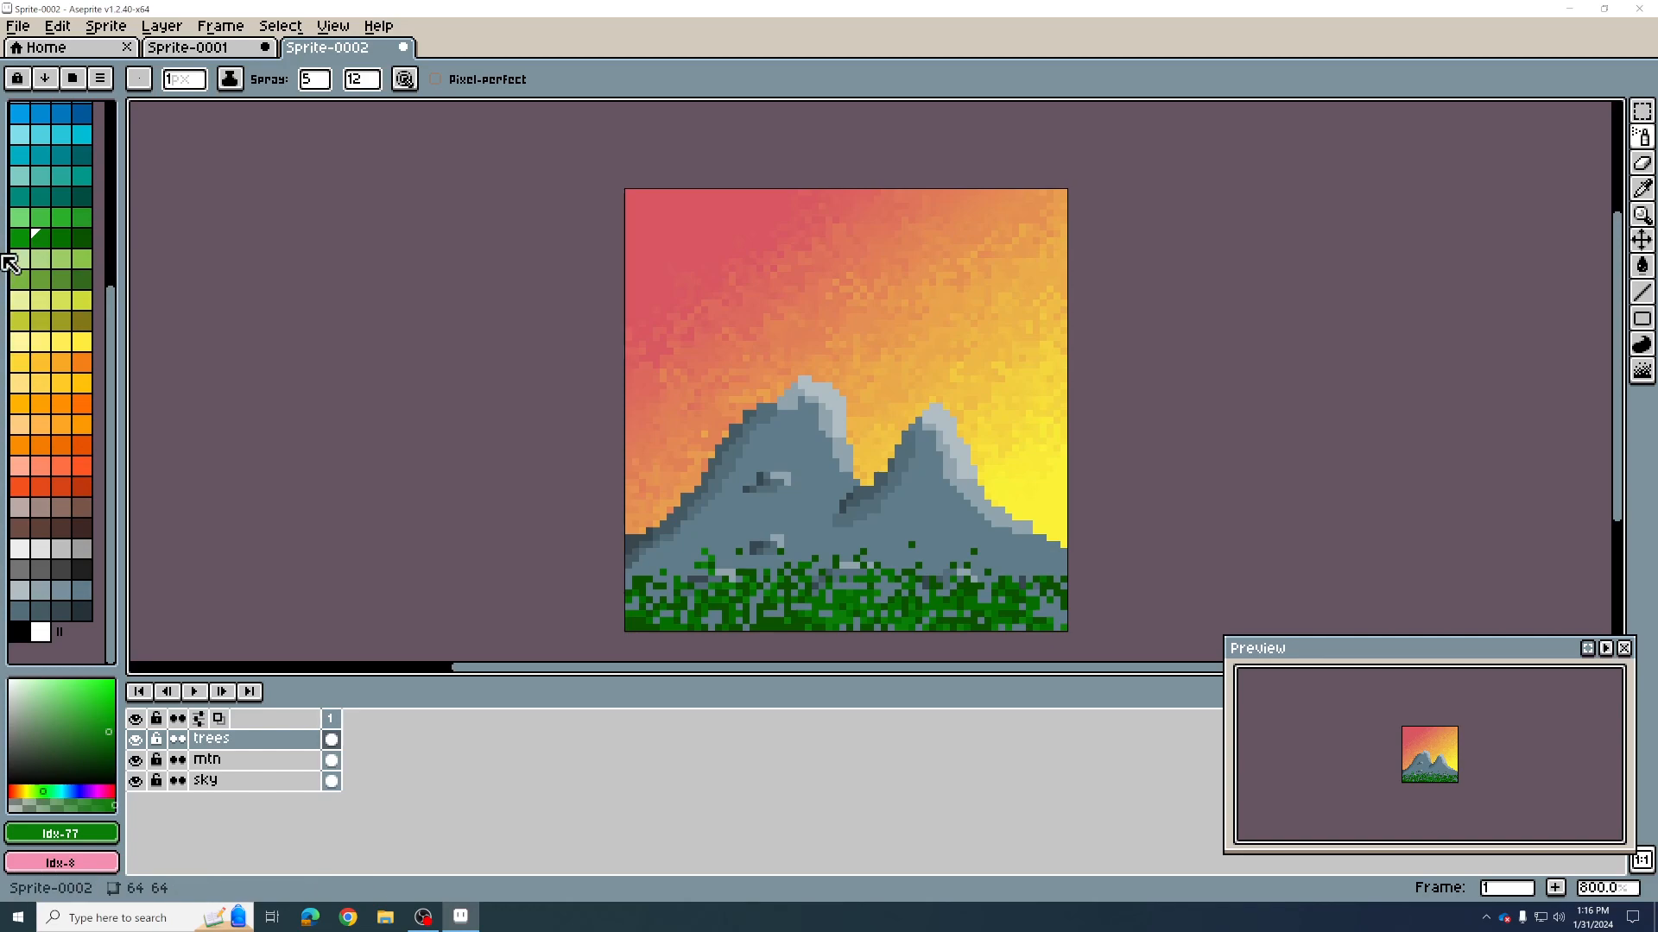
Step: Spray bright green index 74 along the base of the trees and dark green index 79 over and above the band
left_click(60, 217)
left_click(791, 603)
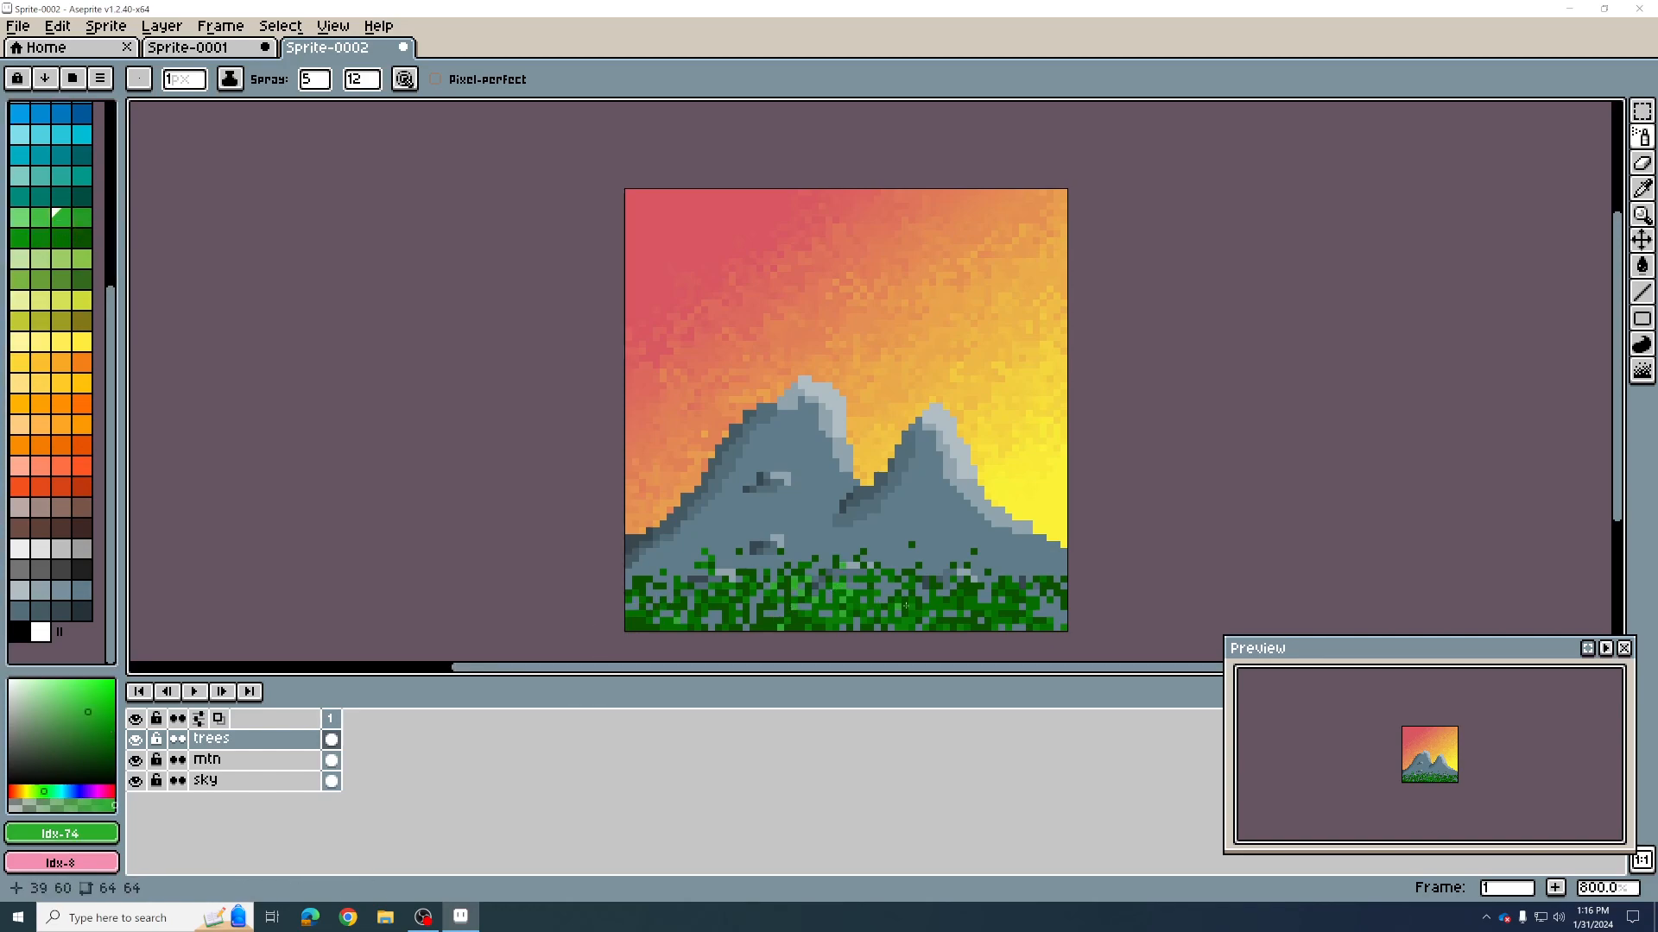
left_click_drag(726, 645, 648, 626)
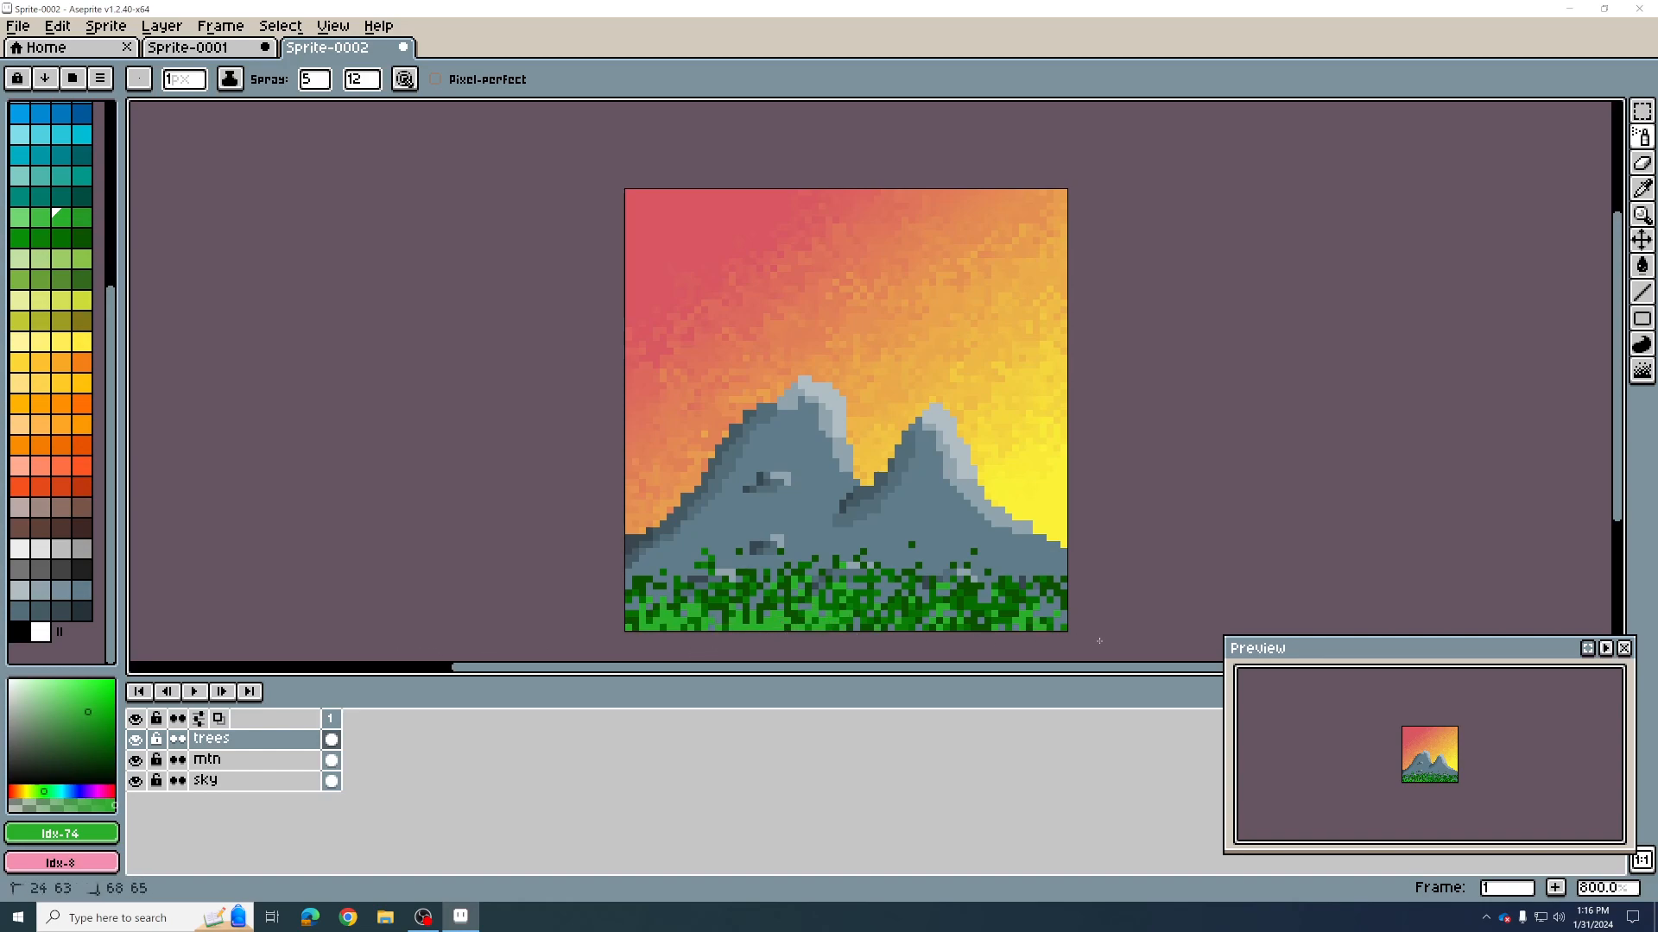
left_click(82, 238)
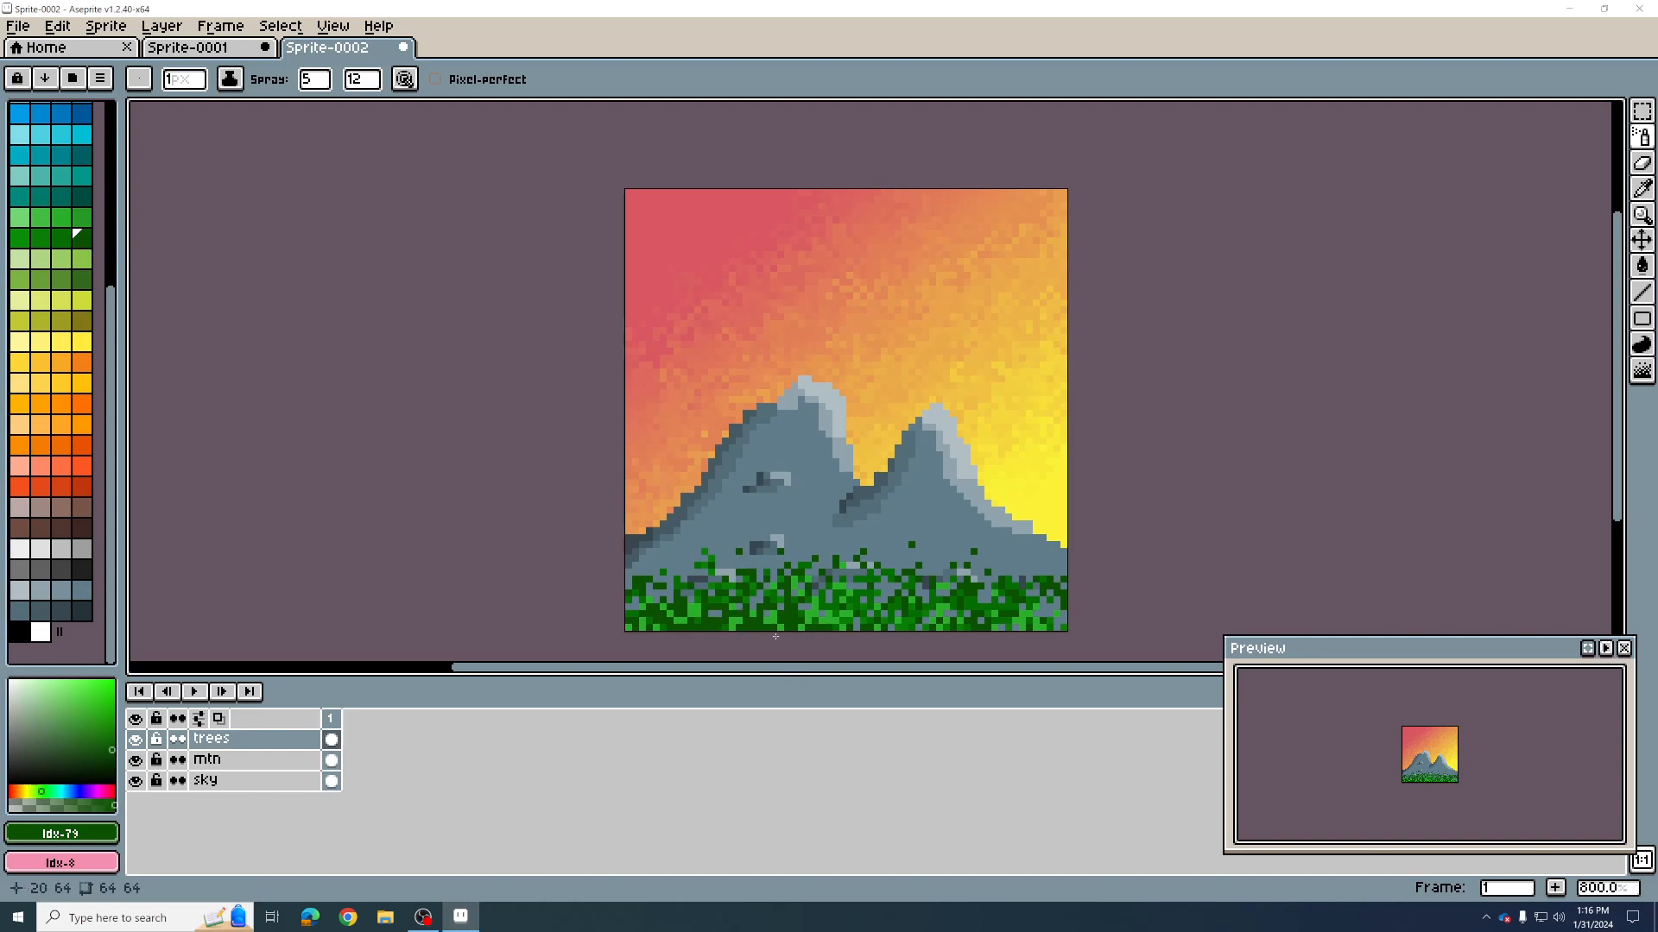
left_click_drag(940, 609, 934, 613)
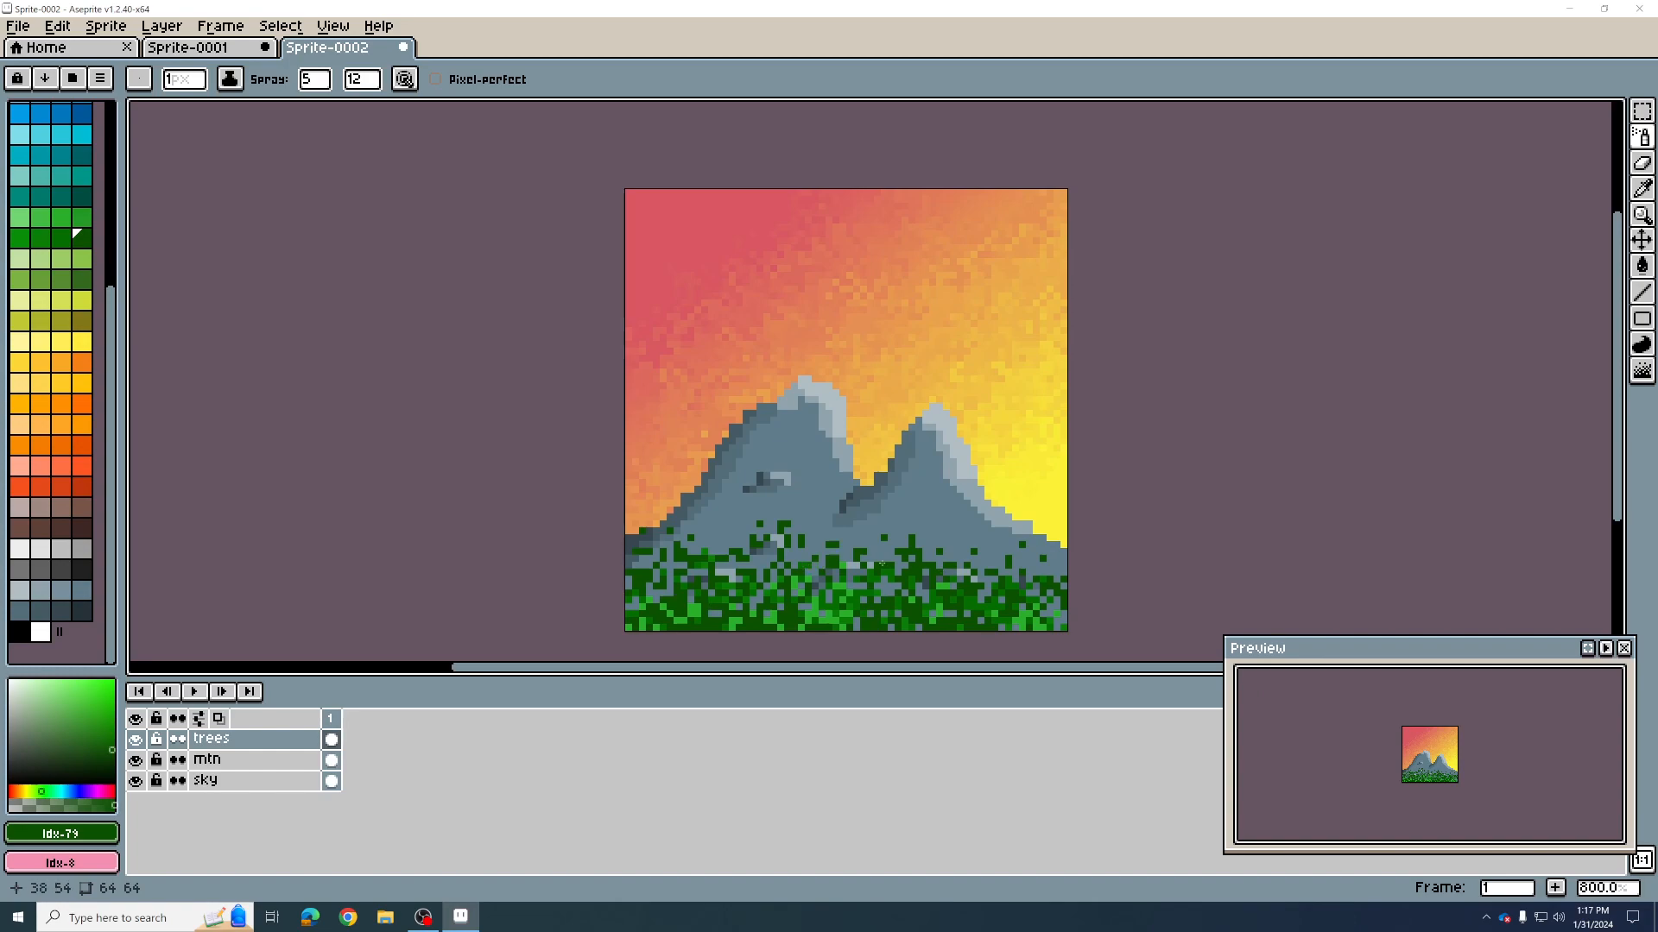
Step: Activate the Blur tool for the trees layer
left_click(242, 740)
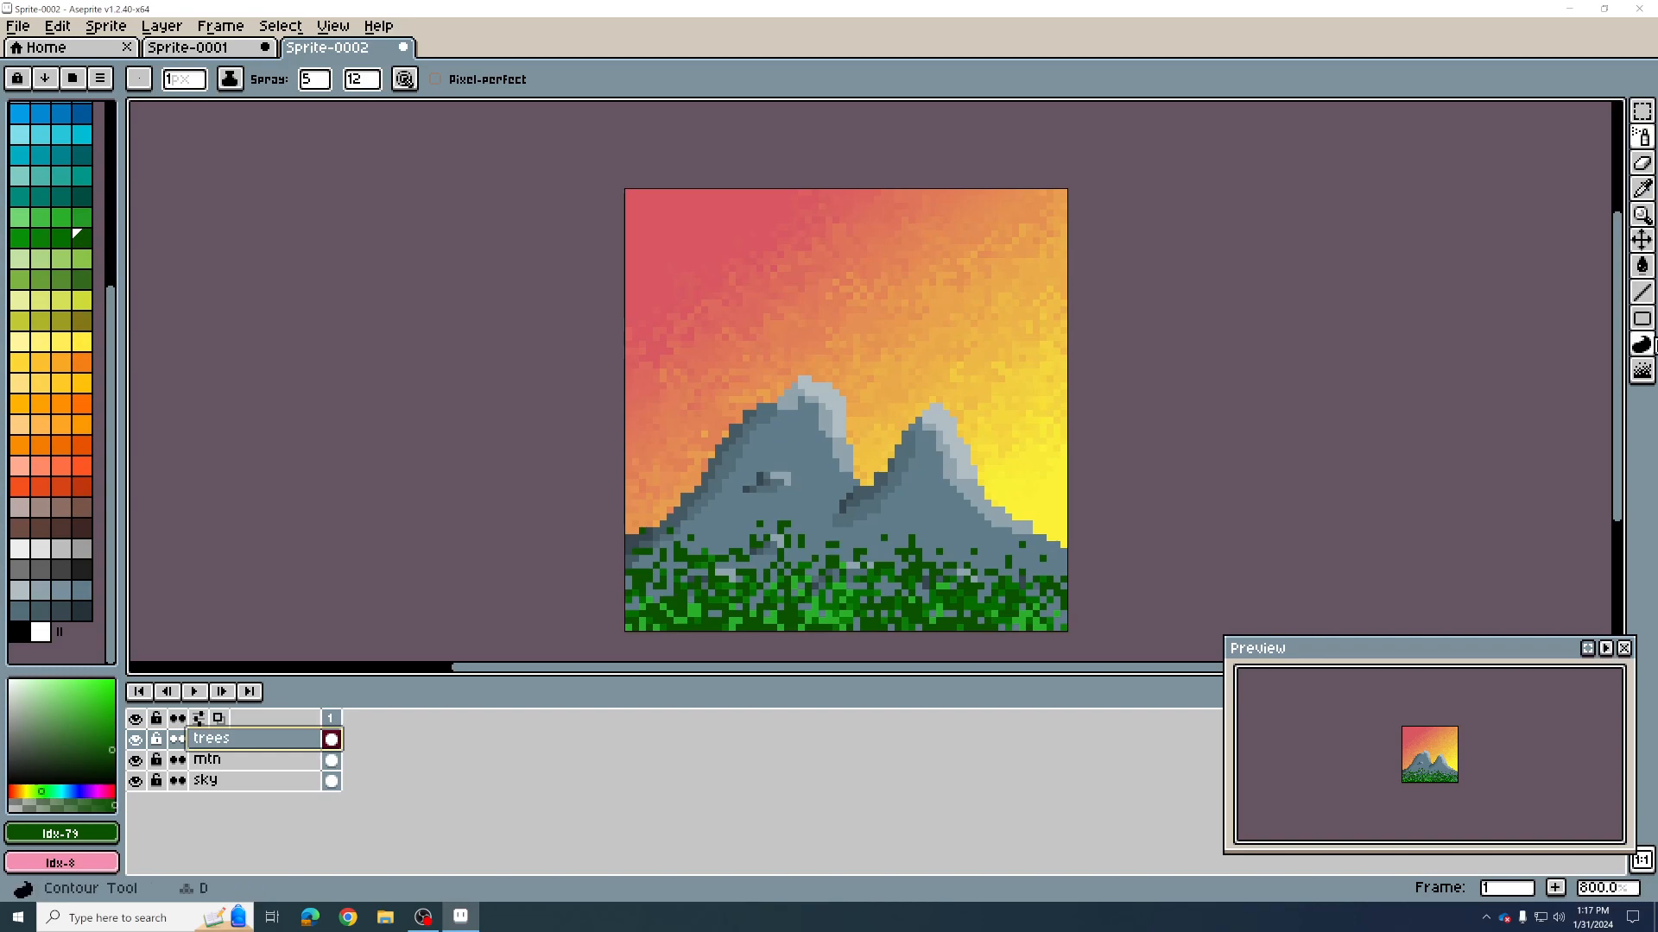
left_click(1651, 372)
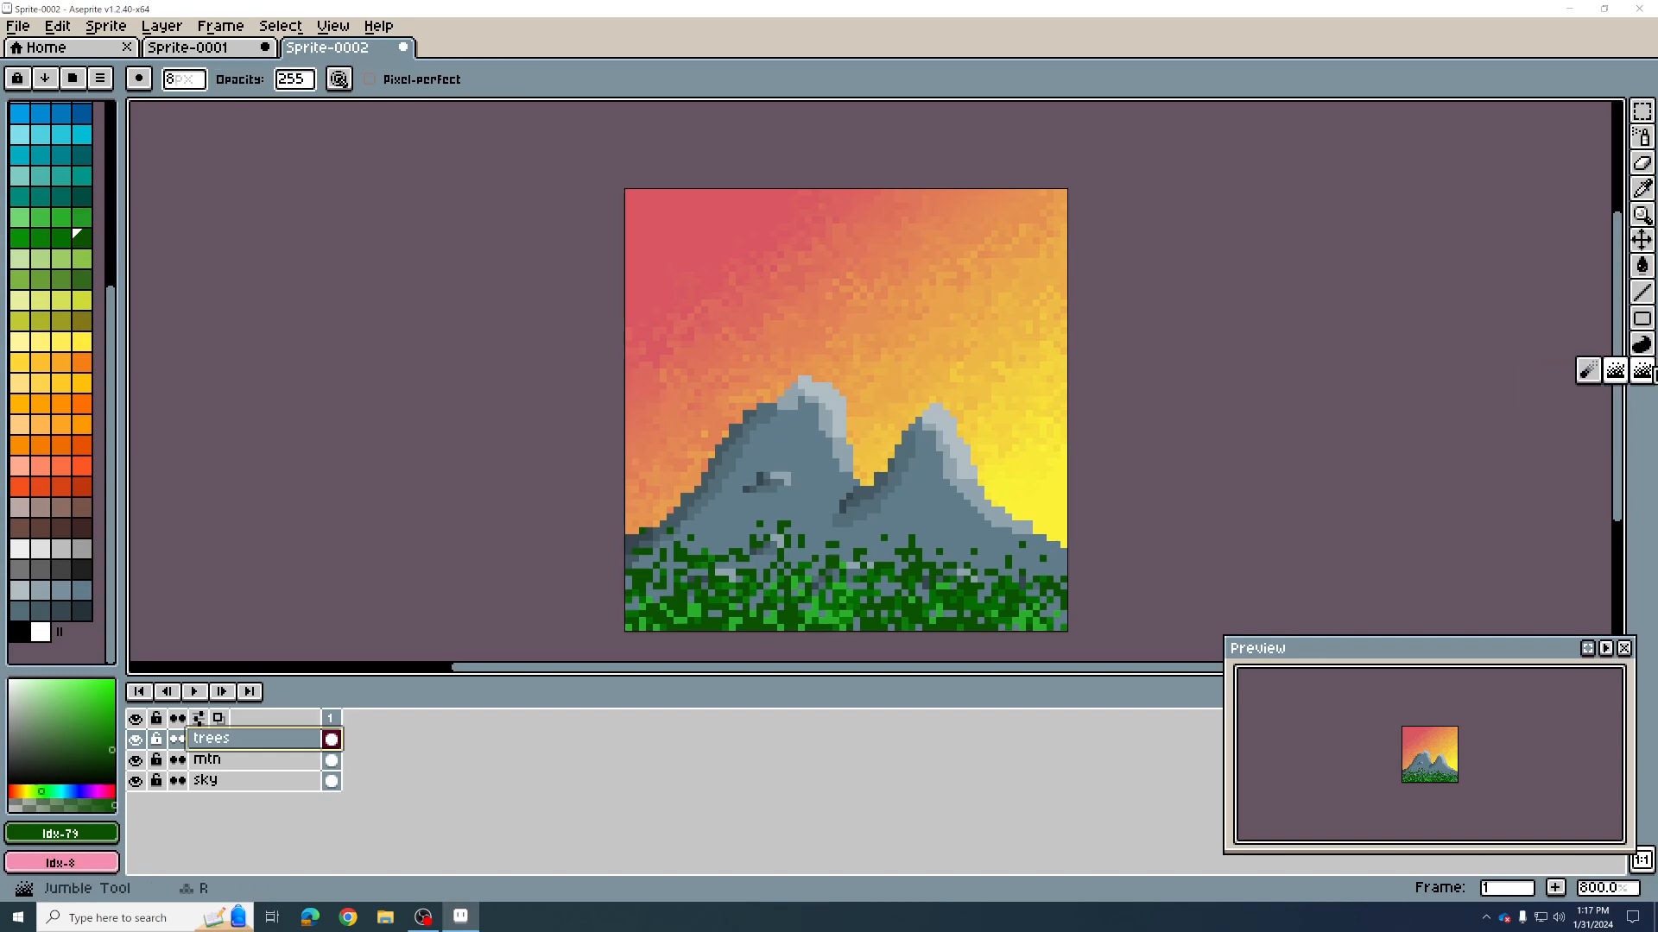
left_click(1595, 373)
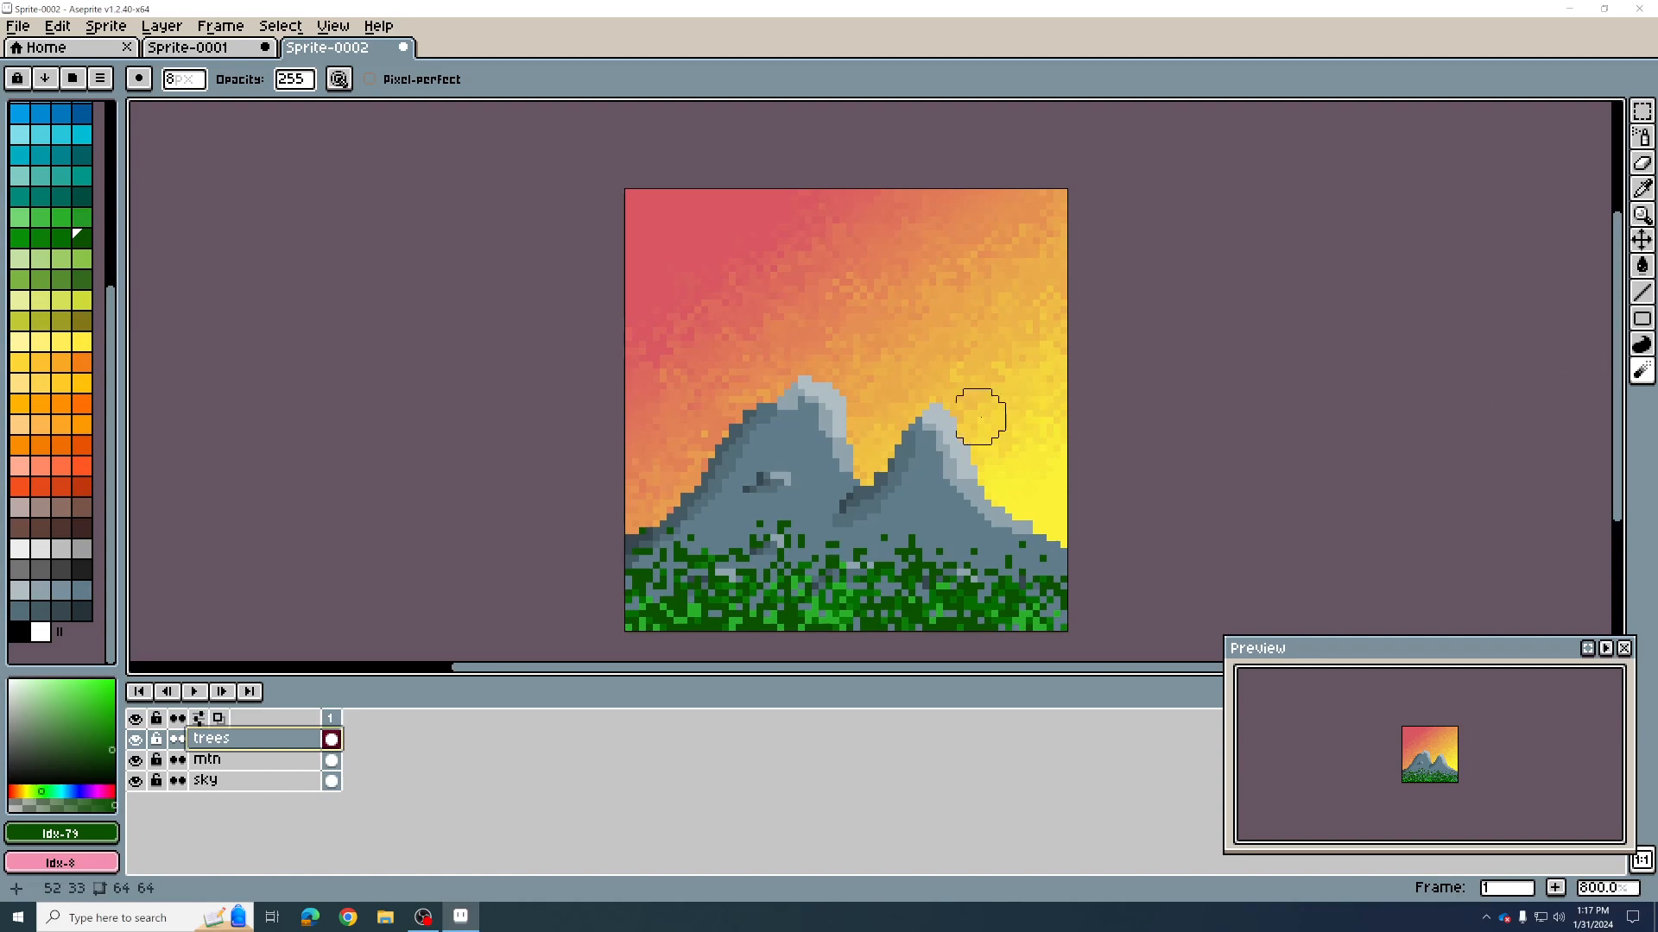
Step: Try blurring the trees with an 8 px brush at opacity 255, then undo the blur strokes
mouse_move(682, 580)
left_mouse_down()
mouse_move(646, 617)
mouse_move(728, 618)
mouse_move(722, 632)
mouse_move(672, 582)
mouse_move(797, 569)
mouse_move(735, 610)
mouse_move(784, 603)
mouse_move(743, 624)
mouse_move(973, 603)
left_mouse_up()
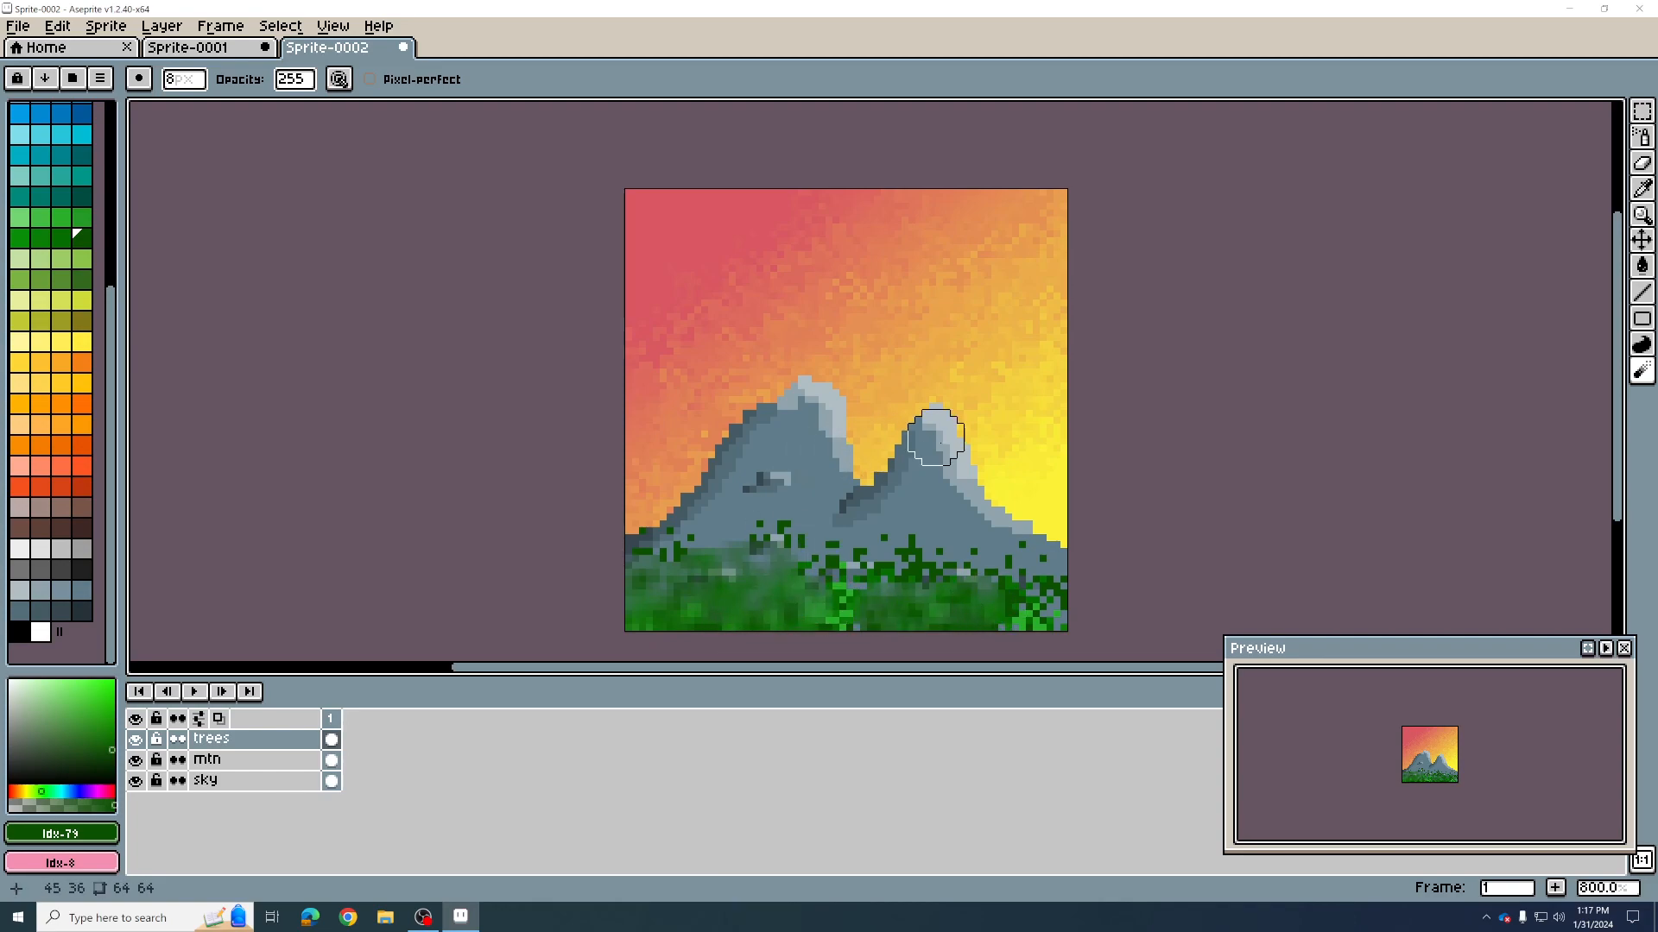
key("v")
key("ctrl+z")
key("ctrl+z")
key("ctrl+z")
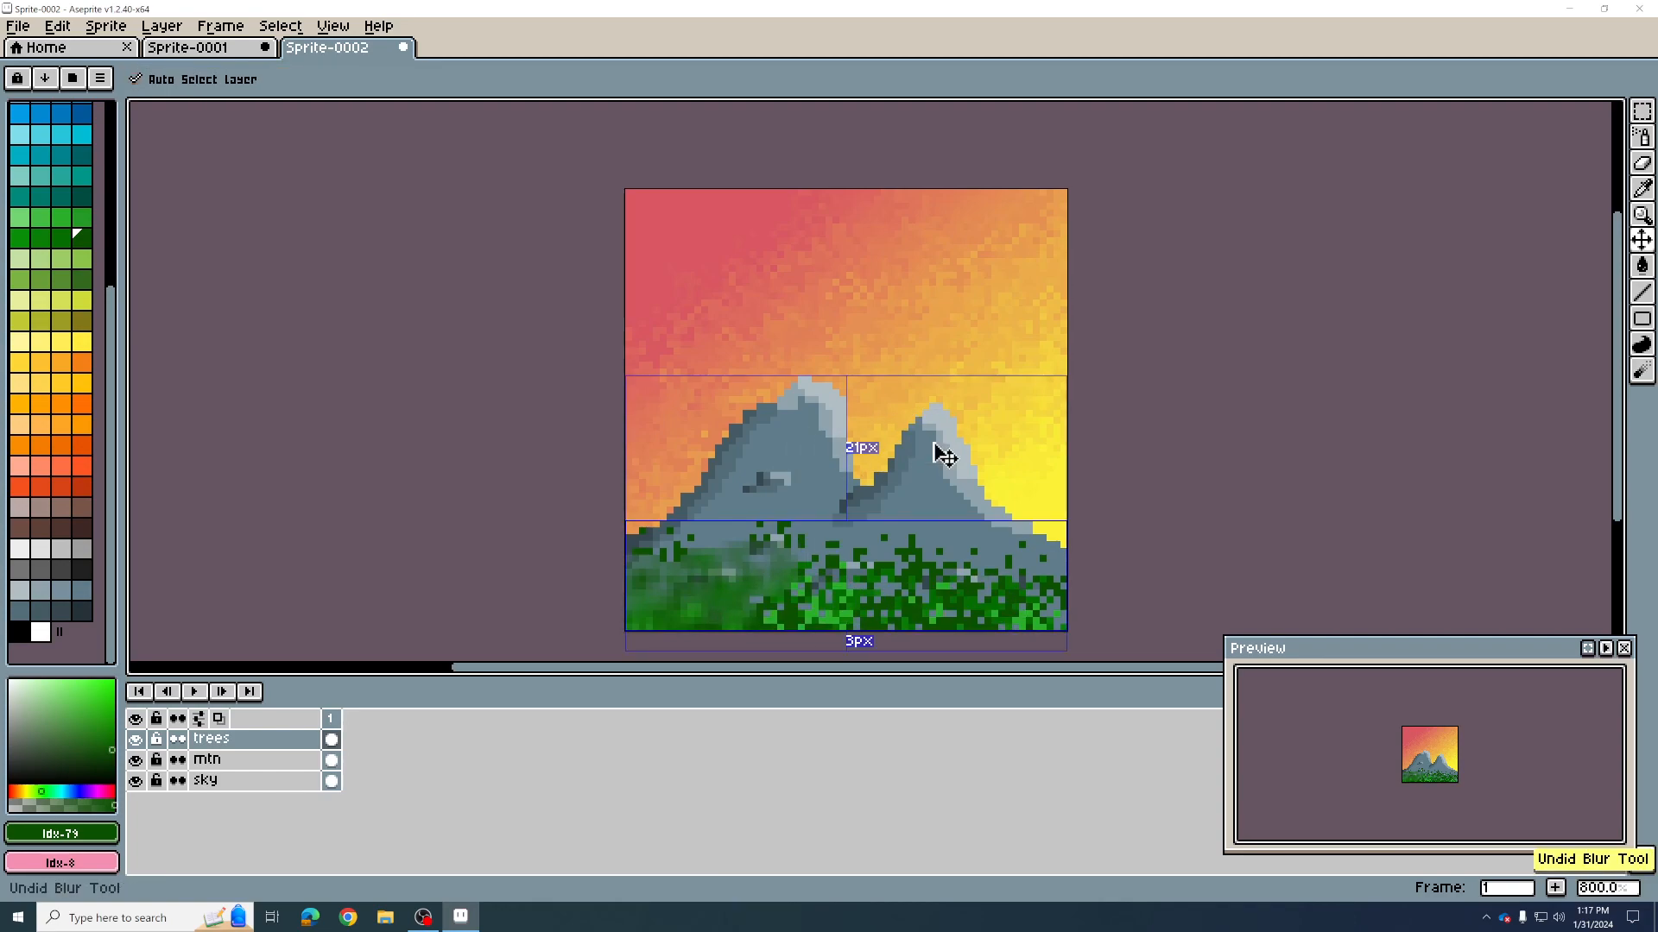
key("ctrl+z")
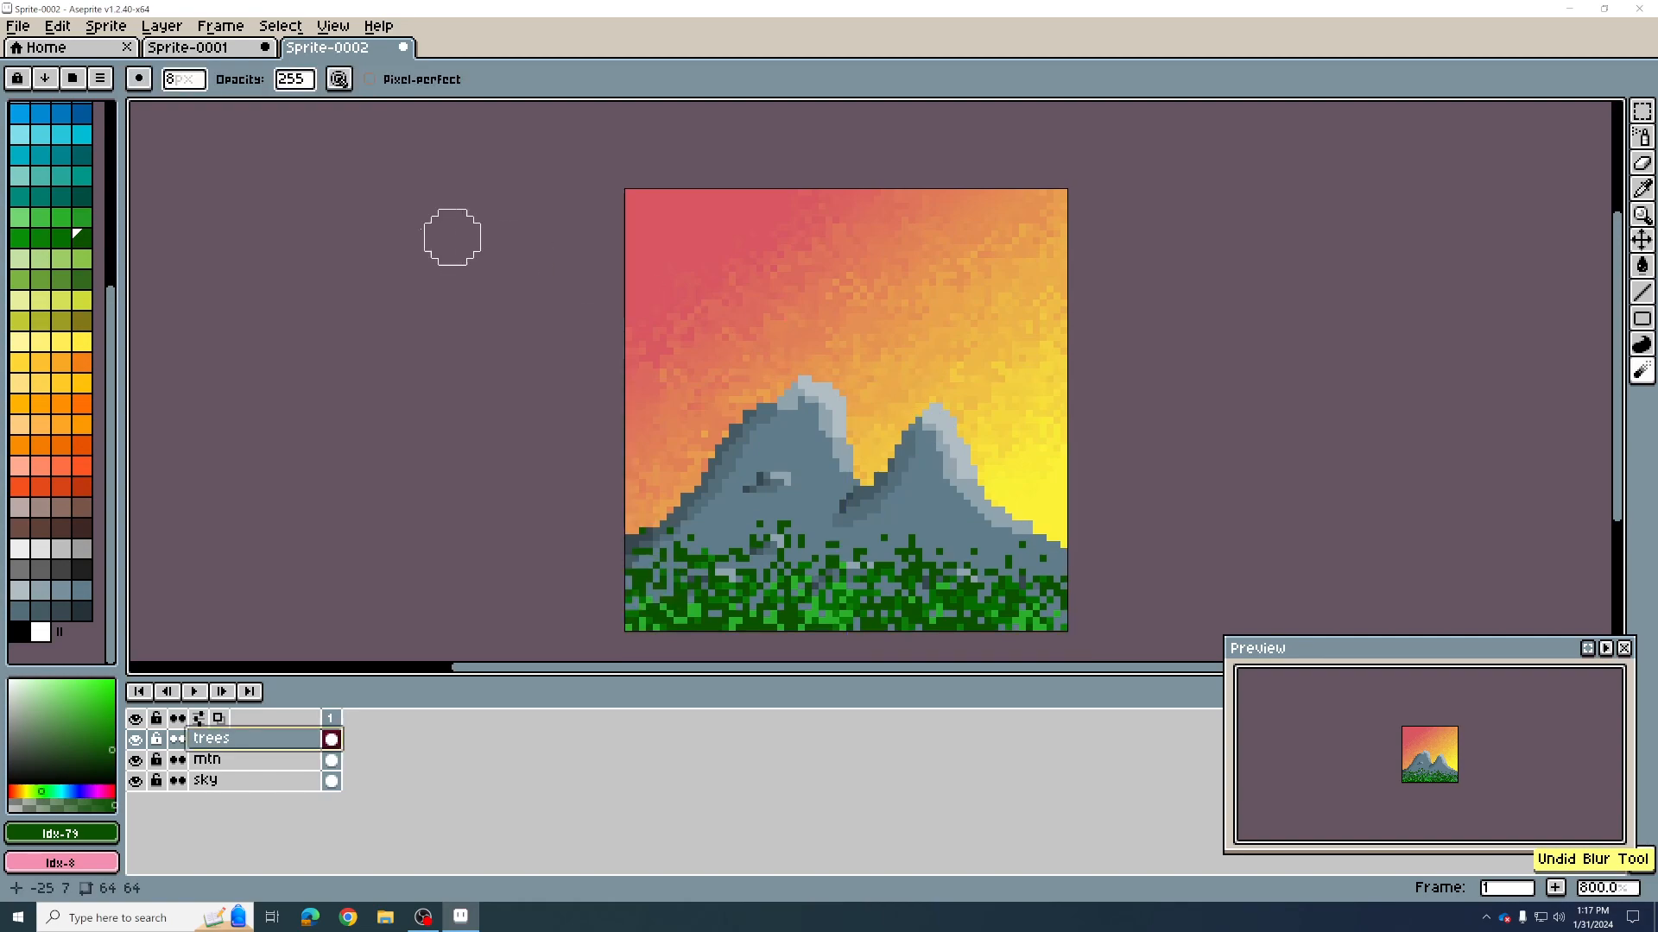
Step: Set the Blur tool's opacity to 165 and blur the sprayed trees across the full width of the canvas
left_click(294, 78)
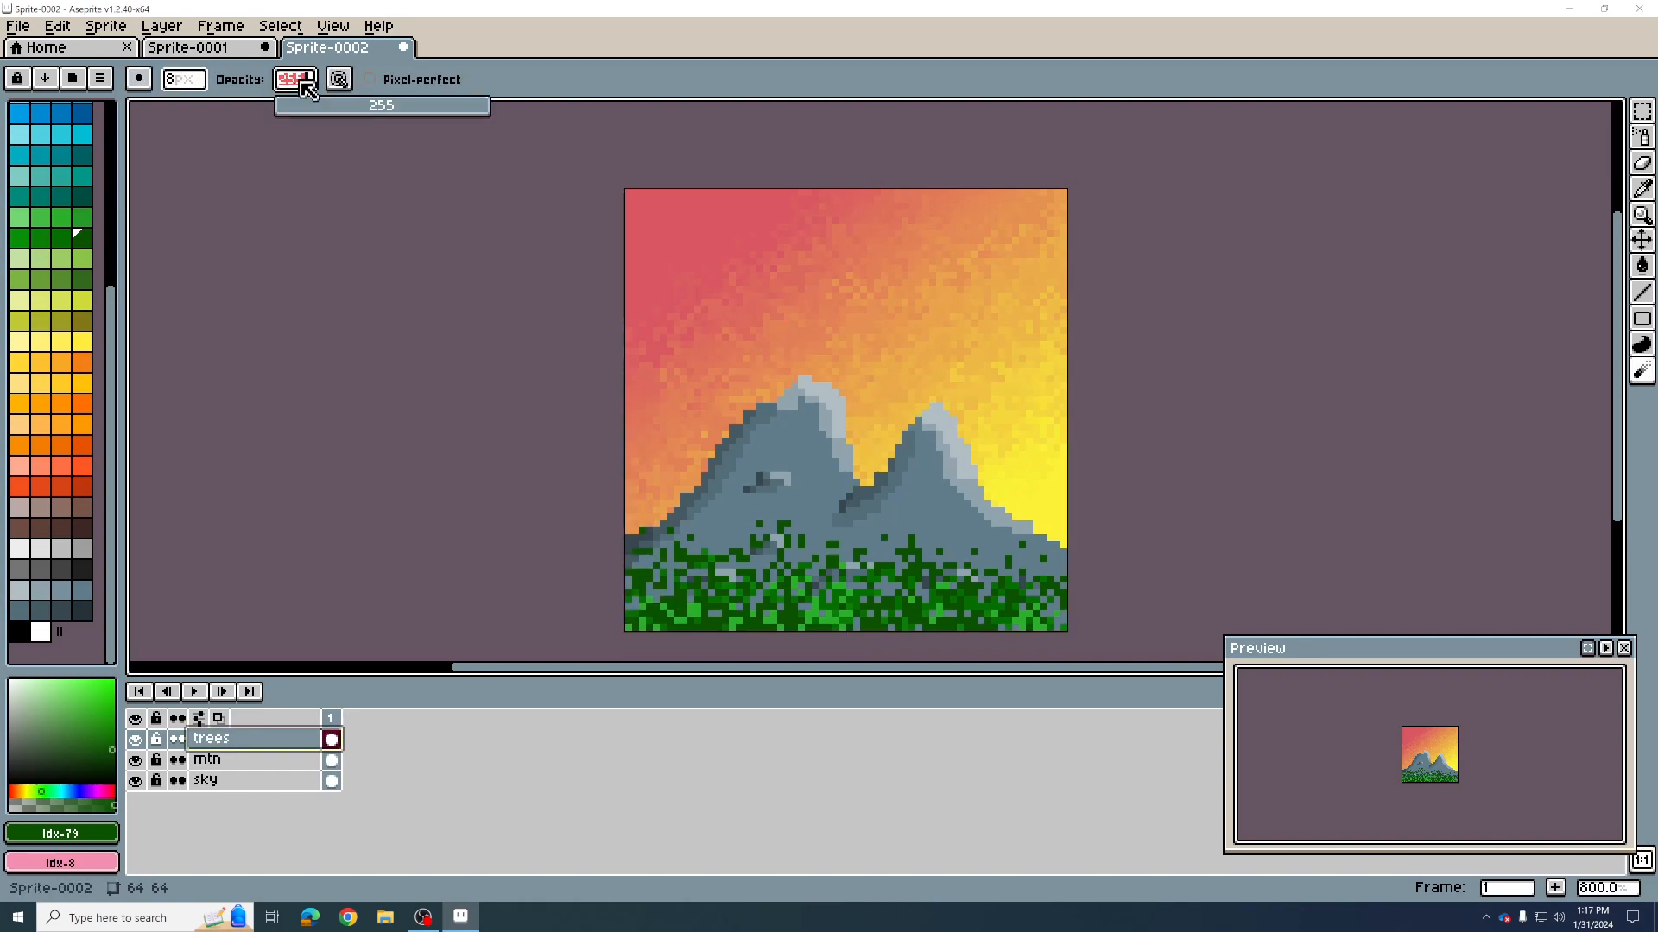
left_click(415, 106)
mouse_move(666, 562)
left_mouse_down()
mouse_move(726, 608)
mouse_move(618, 605)
mouse_move(790, 631)
mouse_move(825, 609)
mouse_move(914, 617)
mouse_move(763, 617)
mouse_move(773, 575)
mouse_move(854, 569)
mouse_move(784, 570)
mouse_move(887, 568)
mouse_move(1074, 610)
left_mouse_up()
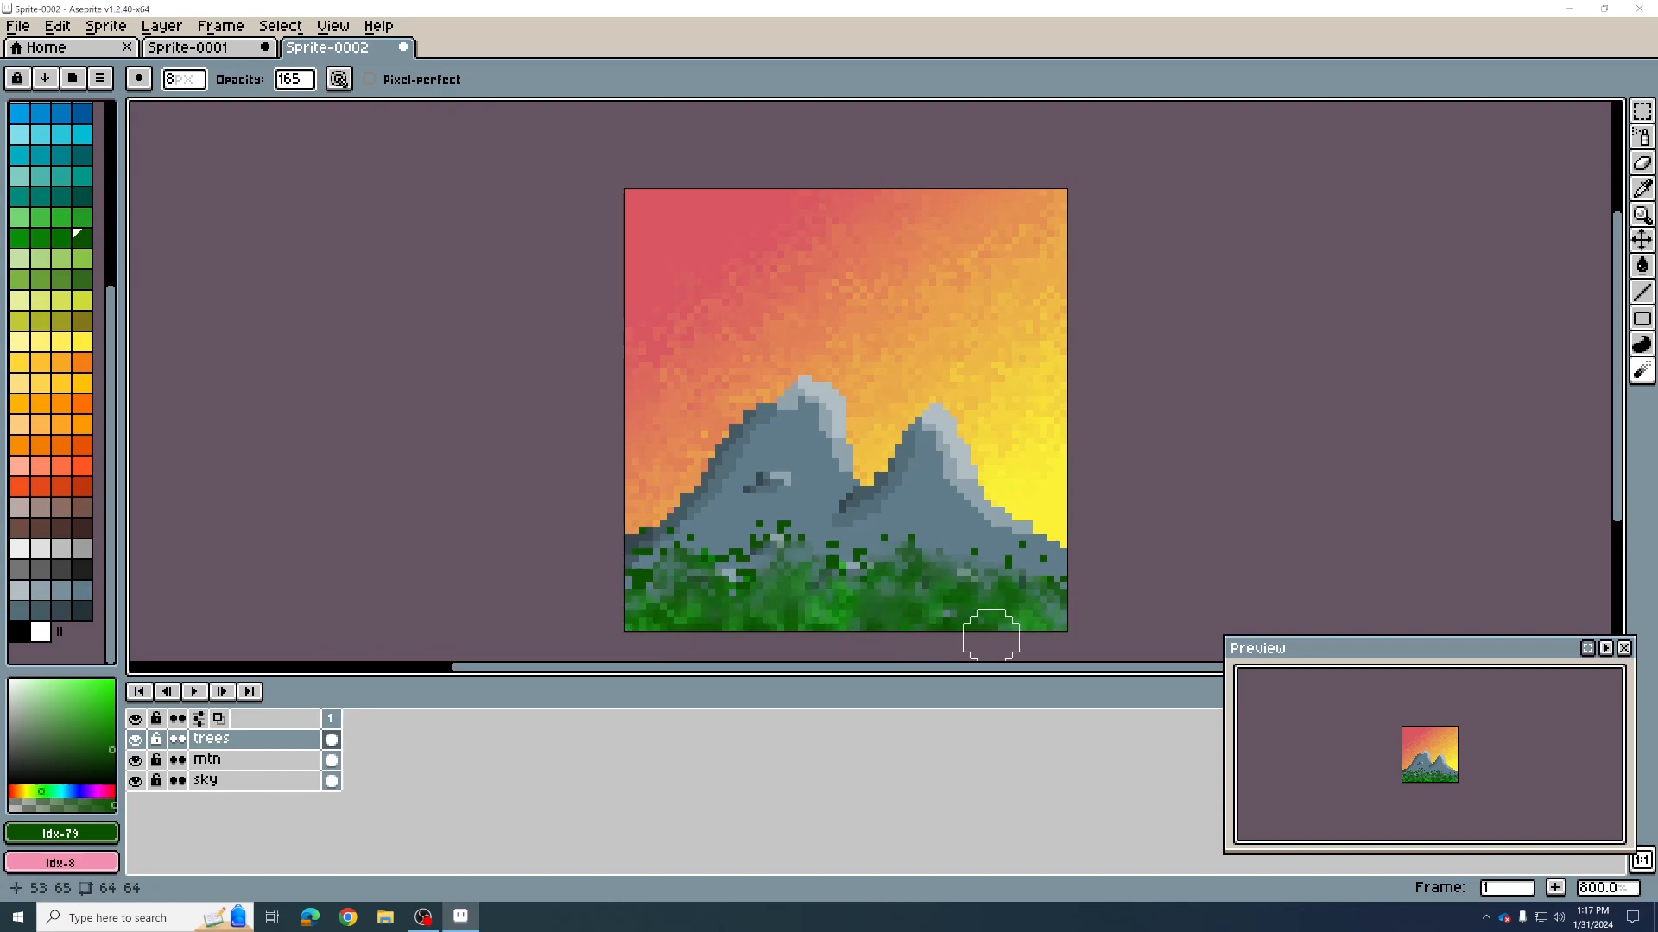
mouse_move(770, 547)
left_mouse_down()
mouse_move(722, 582)
mouse_move(637, 552)
mouse_move(686, 574)
left_mouse_up()
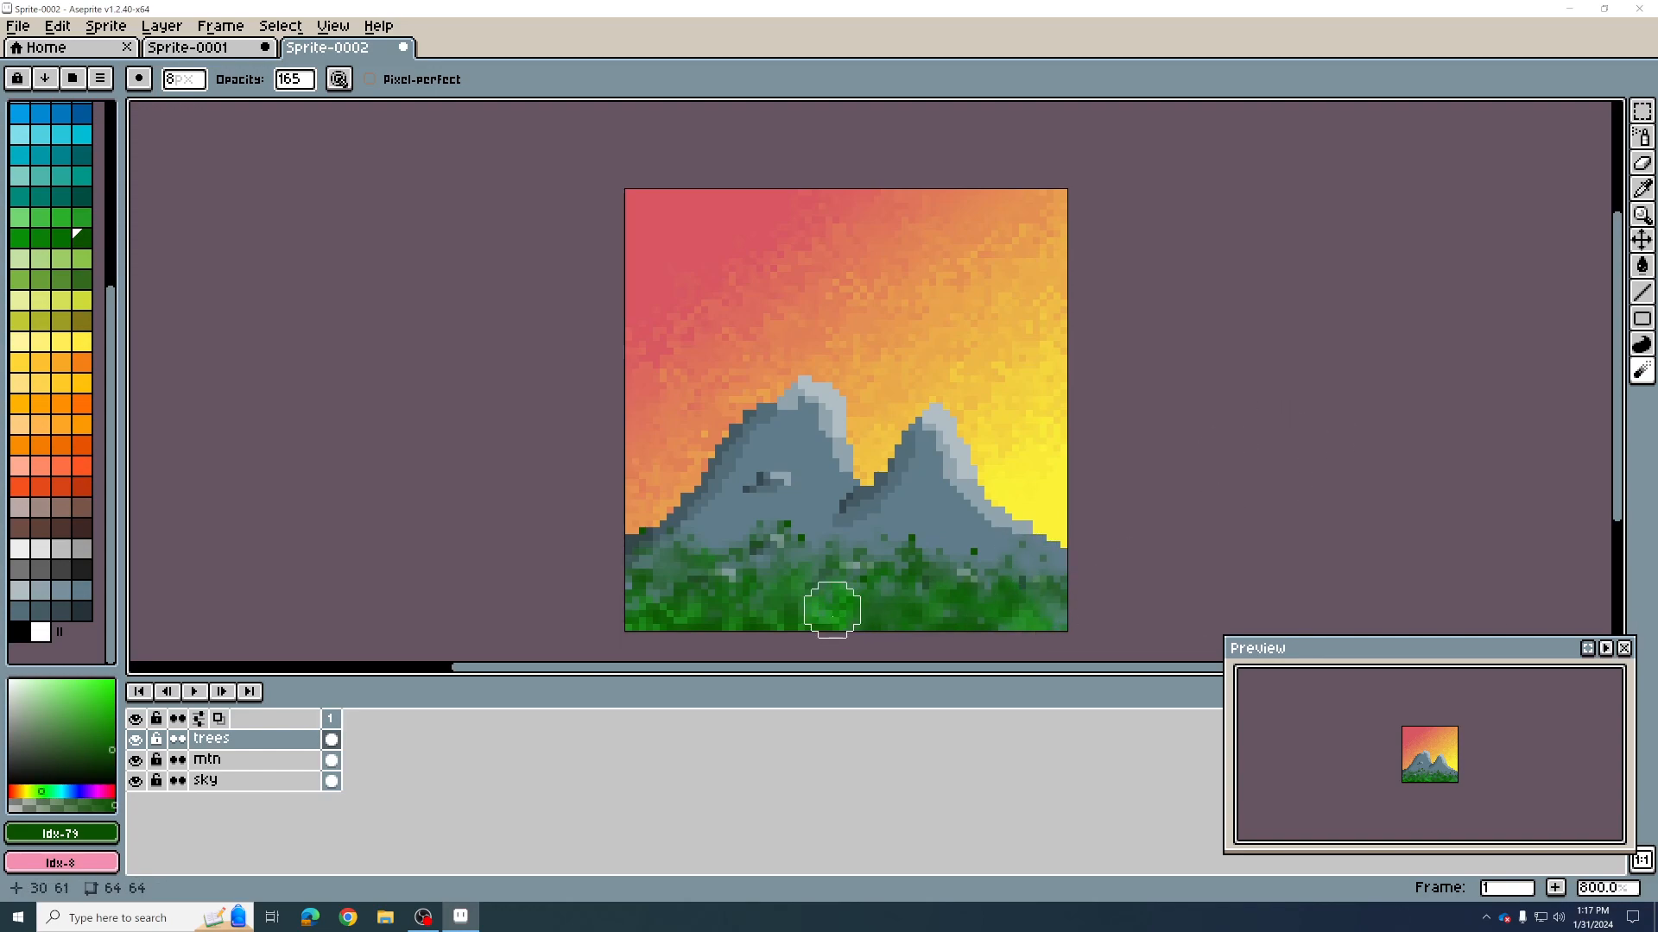
Step: Respray the blurred trees with the Spray tool, using green index 78 and then dark green index 79
left_click(1641, 137)
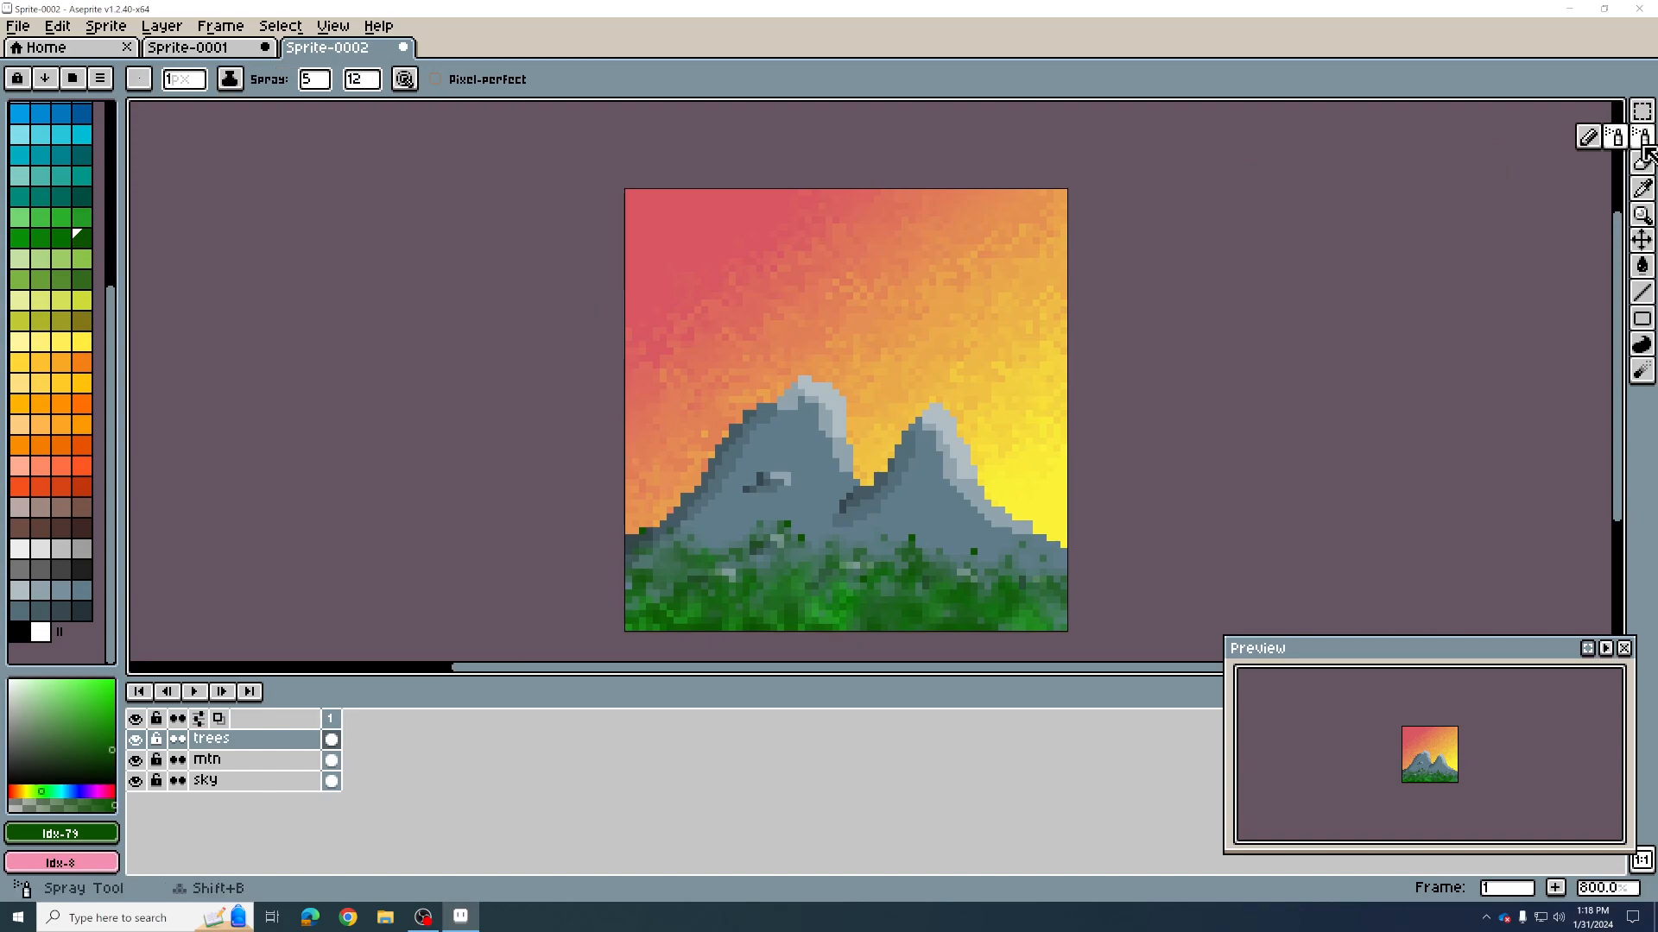
left_click(57, 236)
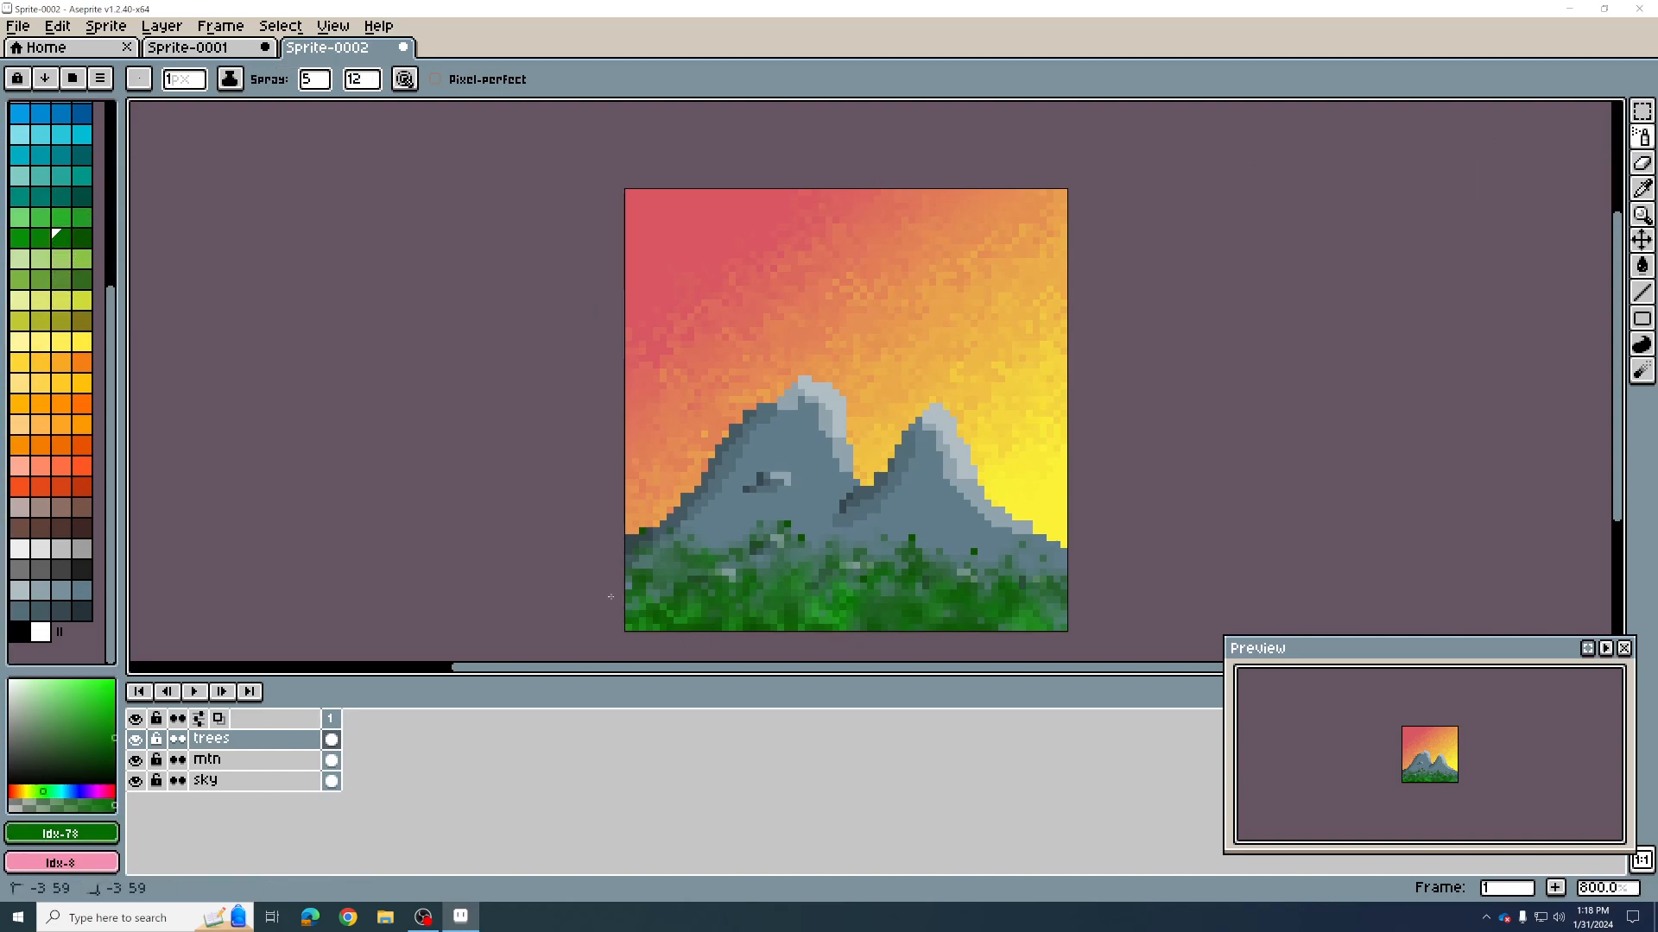
mouse_move(885, 597)
left_mouse_down()
mouse_move(1040, 611)
mouse_move(686, 616)
mouse_move(656, 589)
mouse_move(1036, 615)
left_mouse_up()
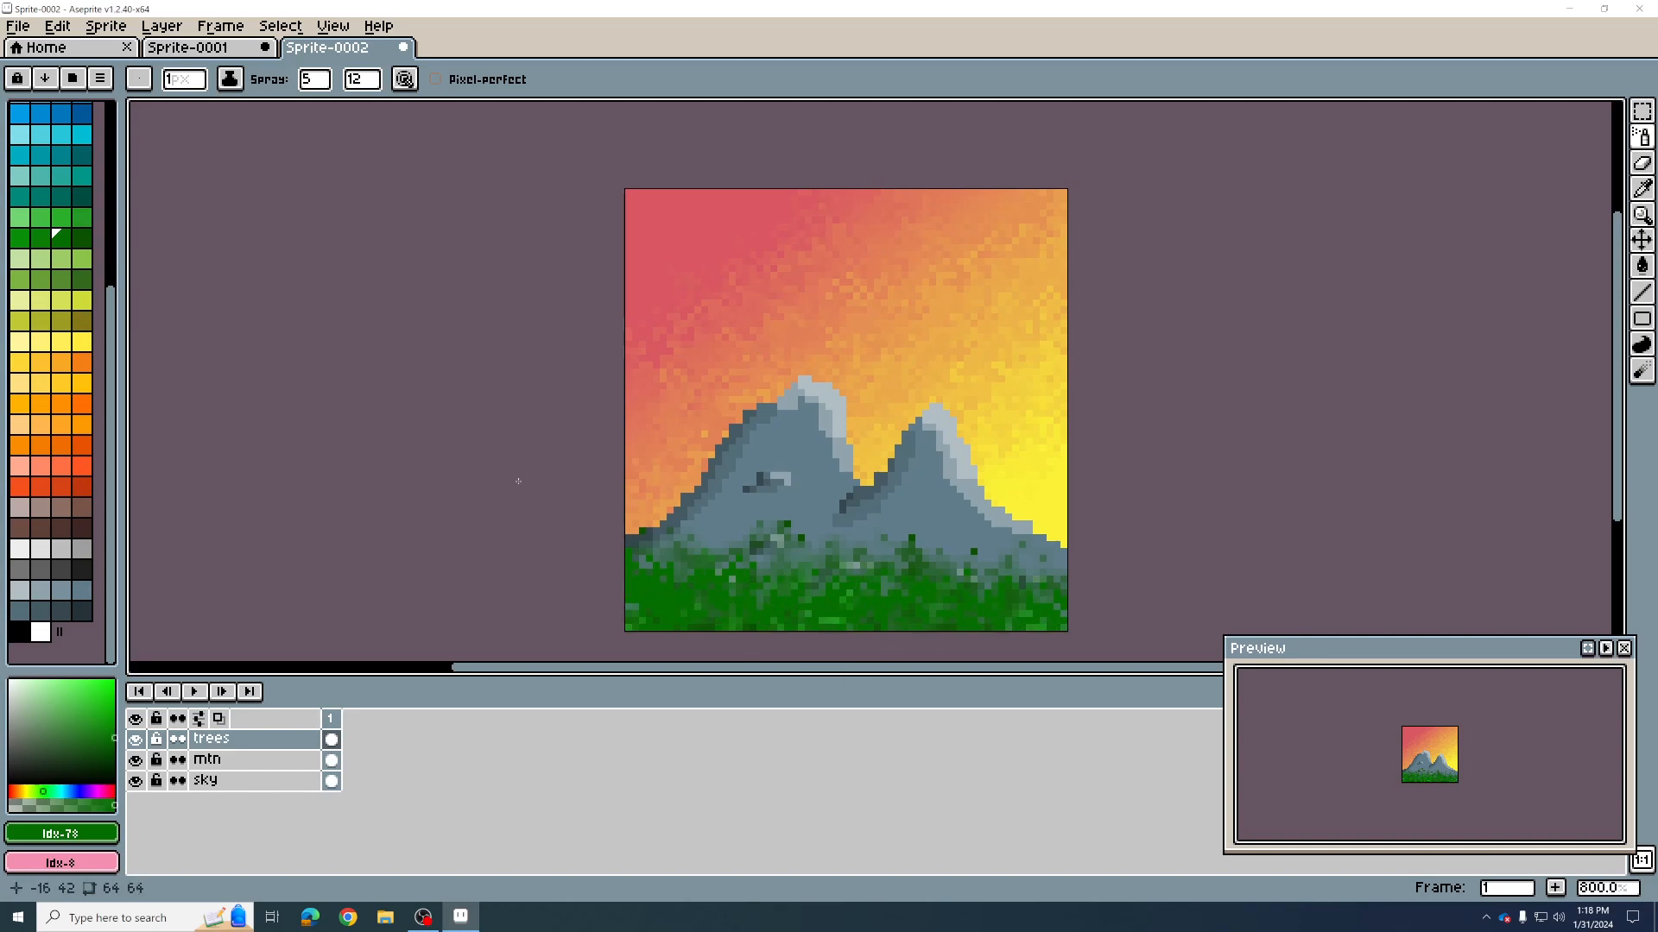
left_click(38, 240)
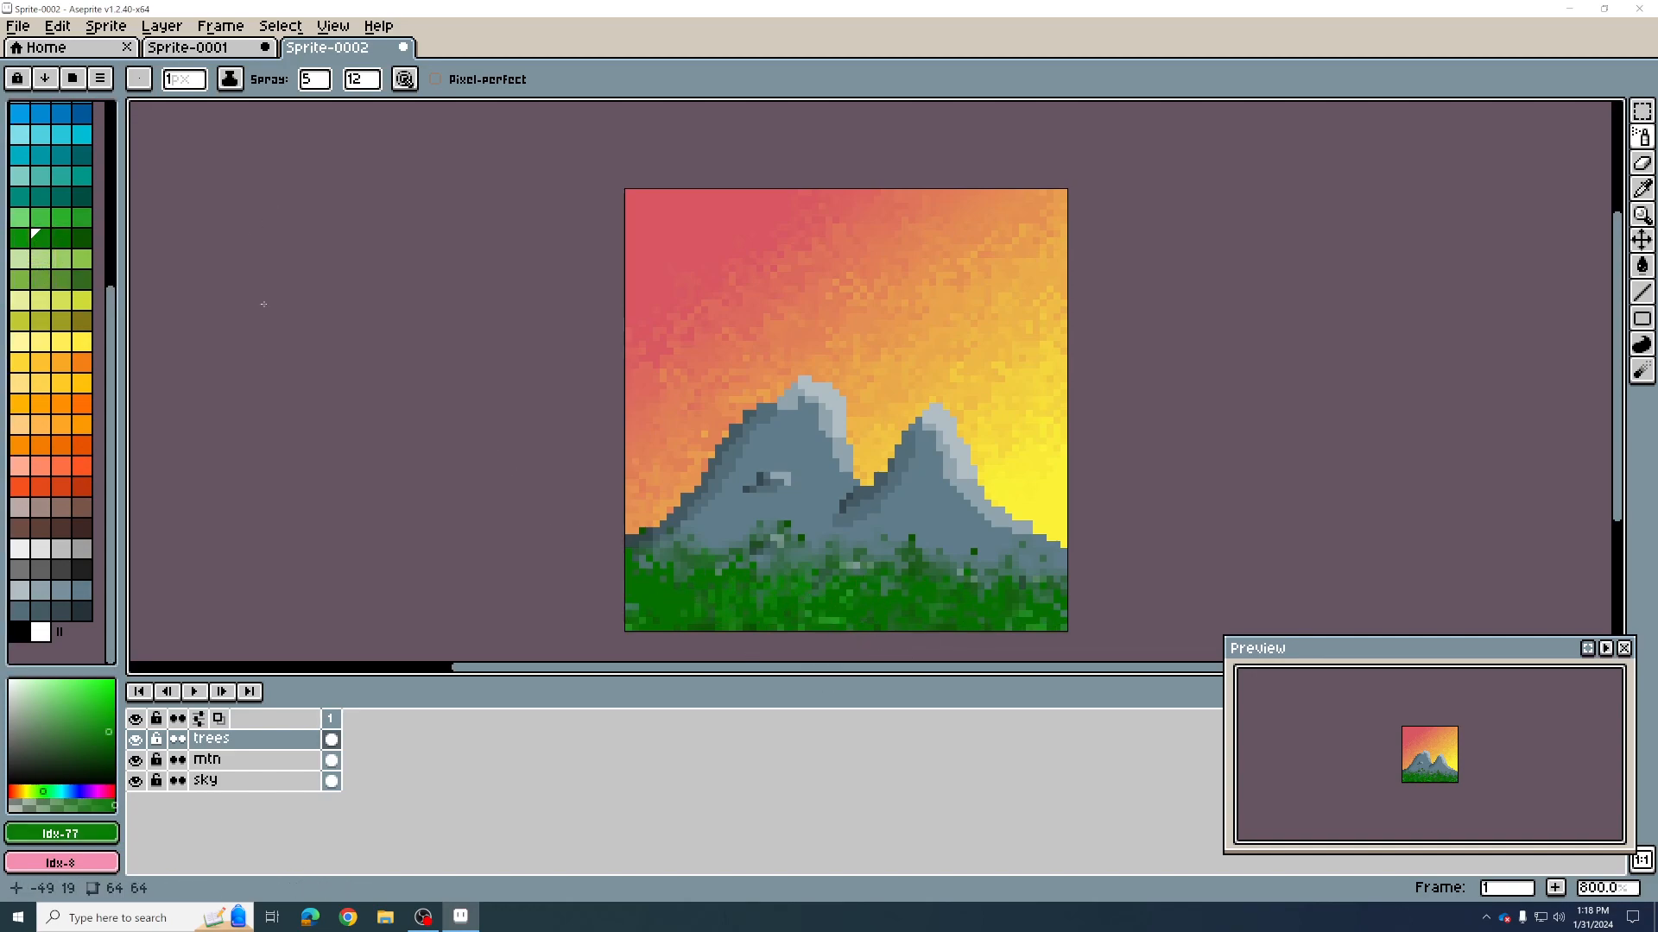
left_click(82, 238)
mouse_move(983, 595)
left_mouse_down()
mouse_move(681, 581)
mouse_move(783, 563)
mouse_move(657, 596)
mouse_move(828, 597)
mouse_move(706, 603)
left_mouse_up()
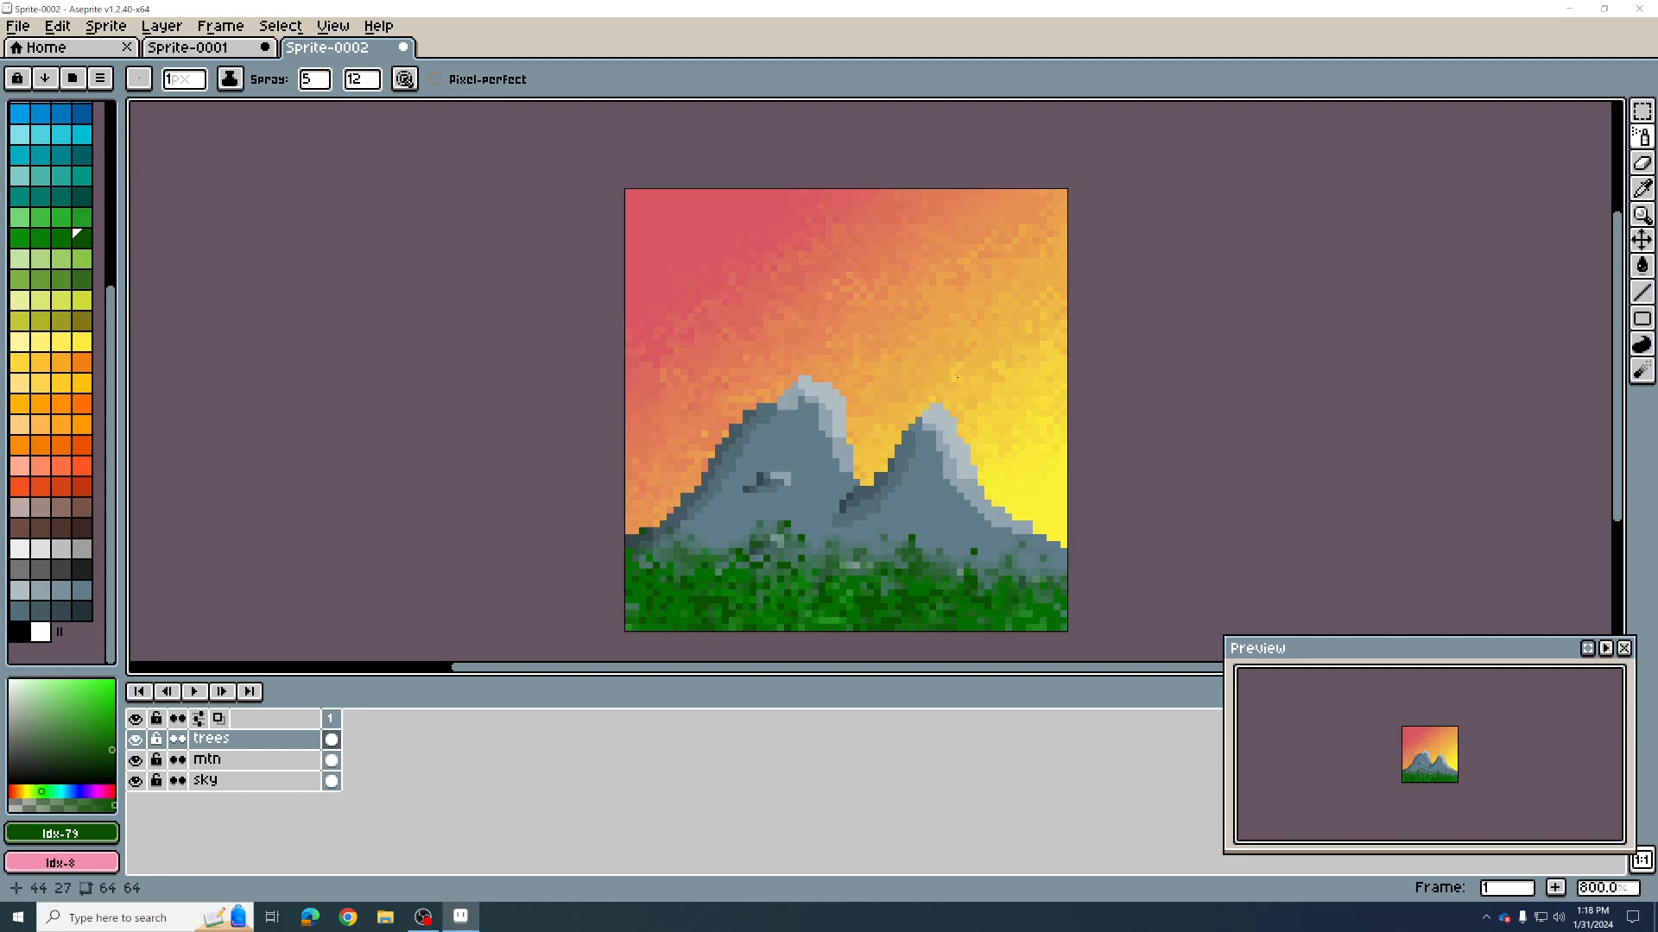
Step: On the mtn layer, pencil a small rock ledge below the right peak, sampling light and dark greys from the left mountain's ledge
scroll(1076, 384, "down", 6)
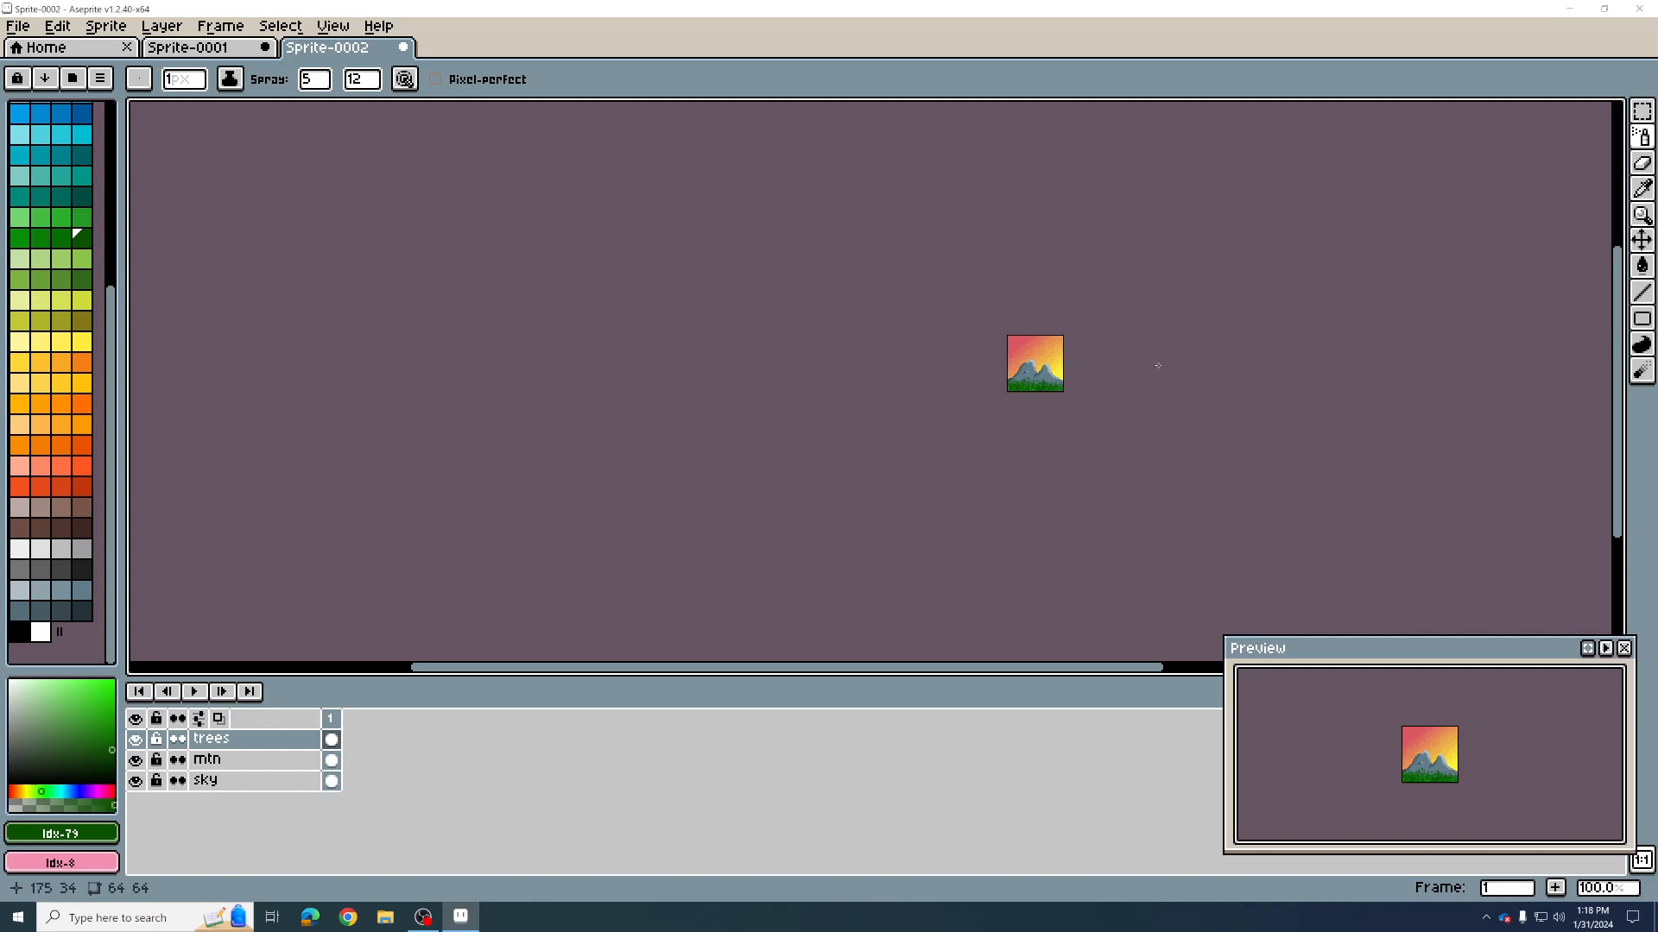
scroll(1158, 366, "up", 5)
left_click(232, 761)
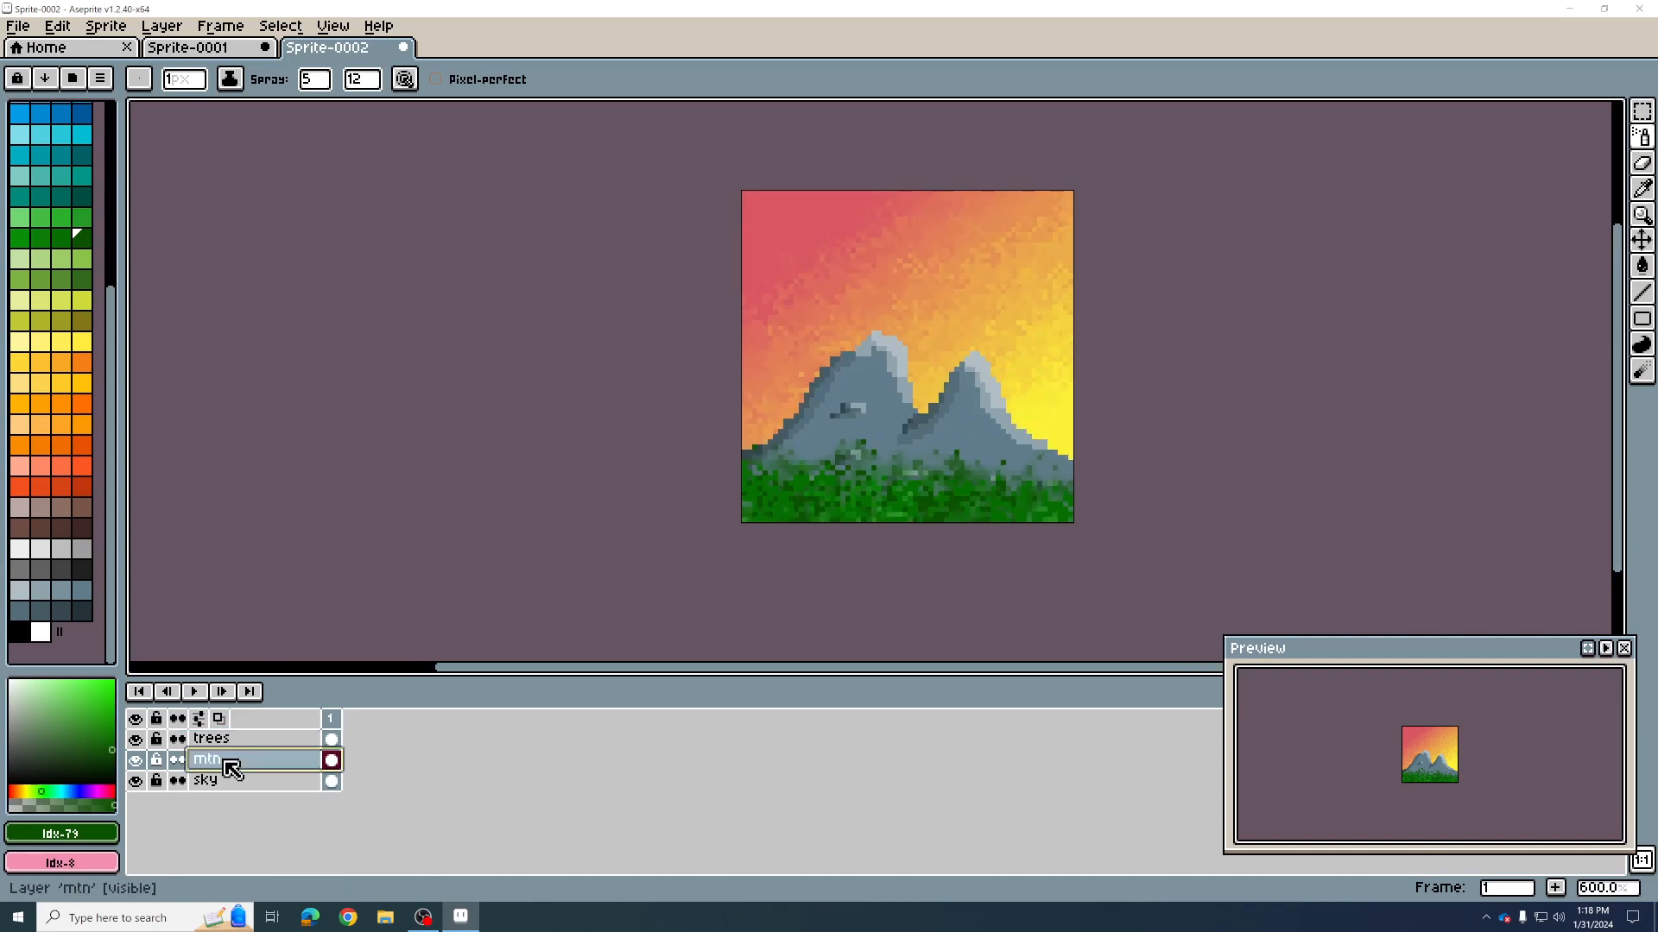
left_click(1639, 140)
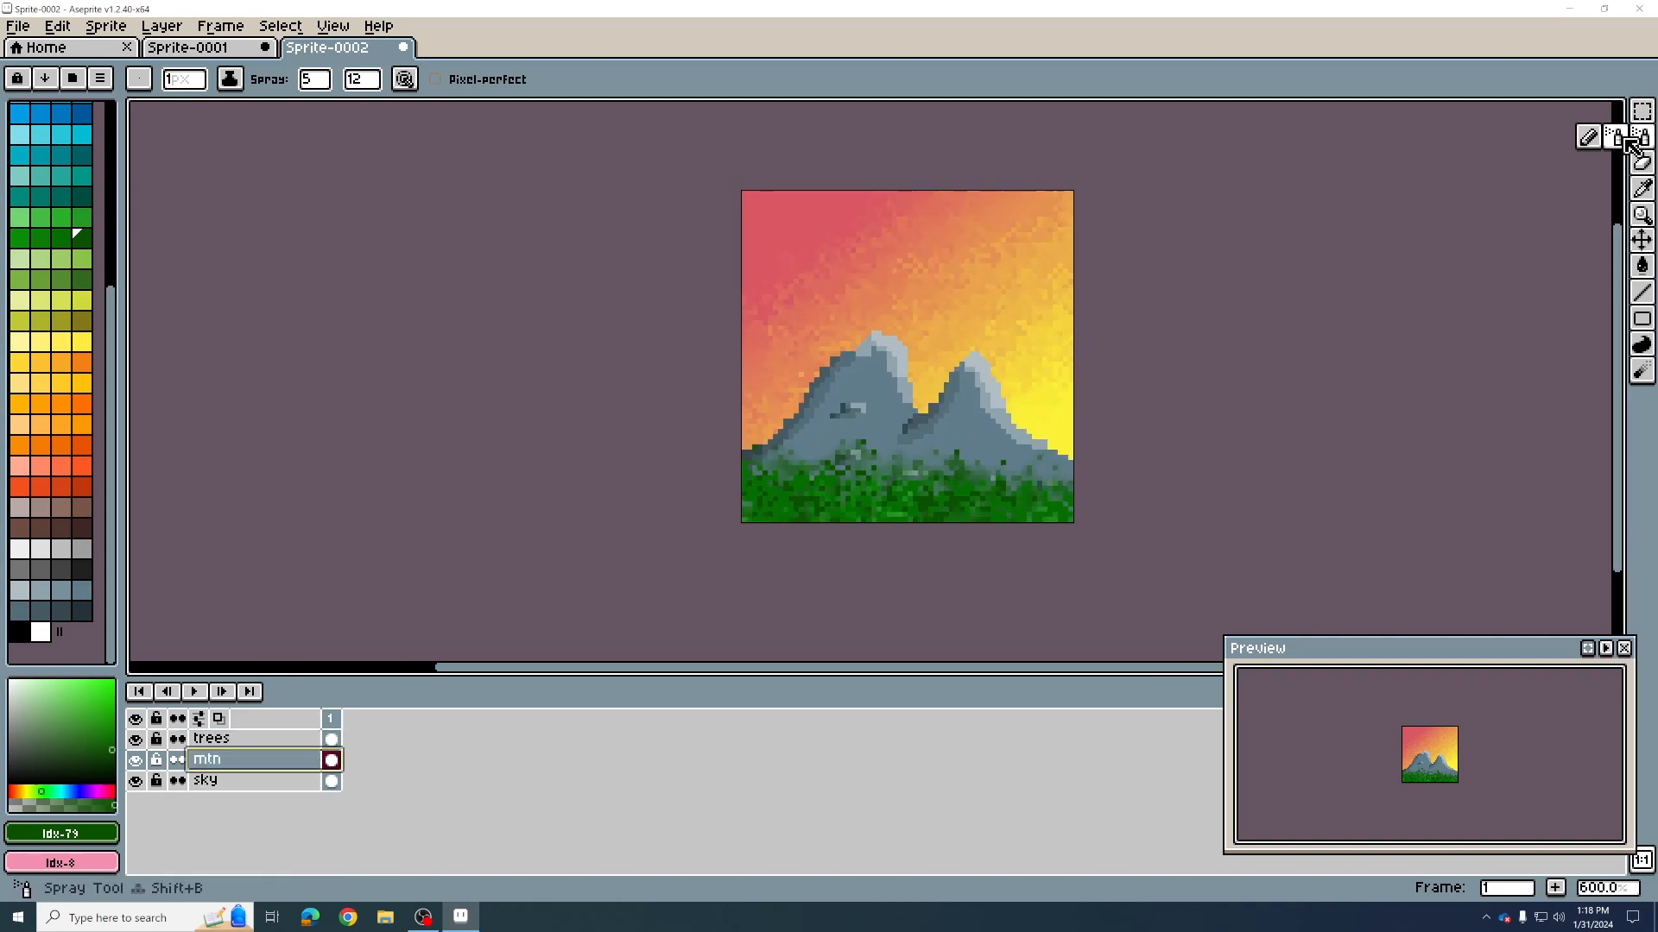
left_click(1587, 137)
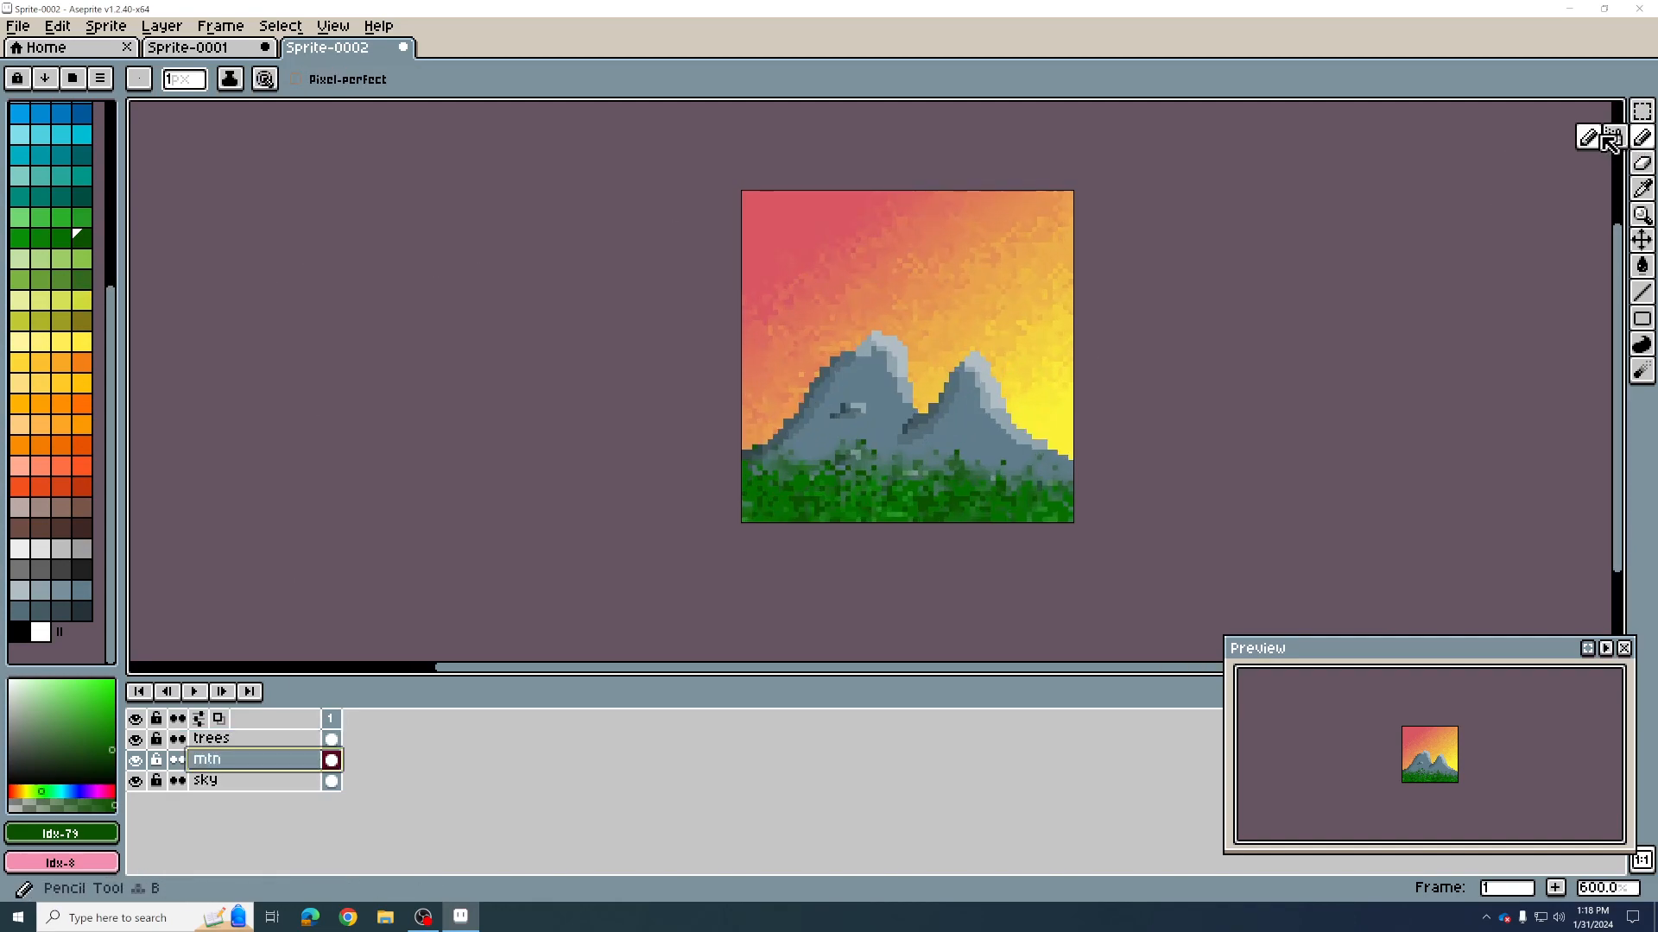
left_click(851, 411, "alt")
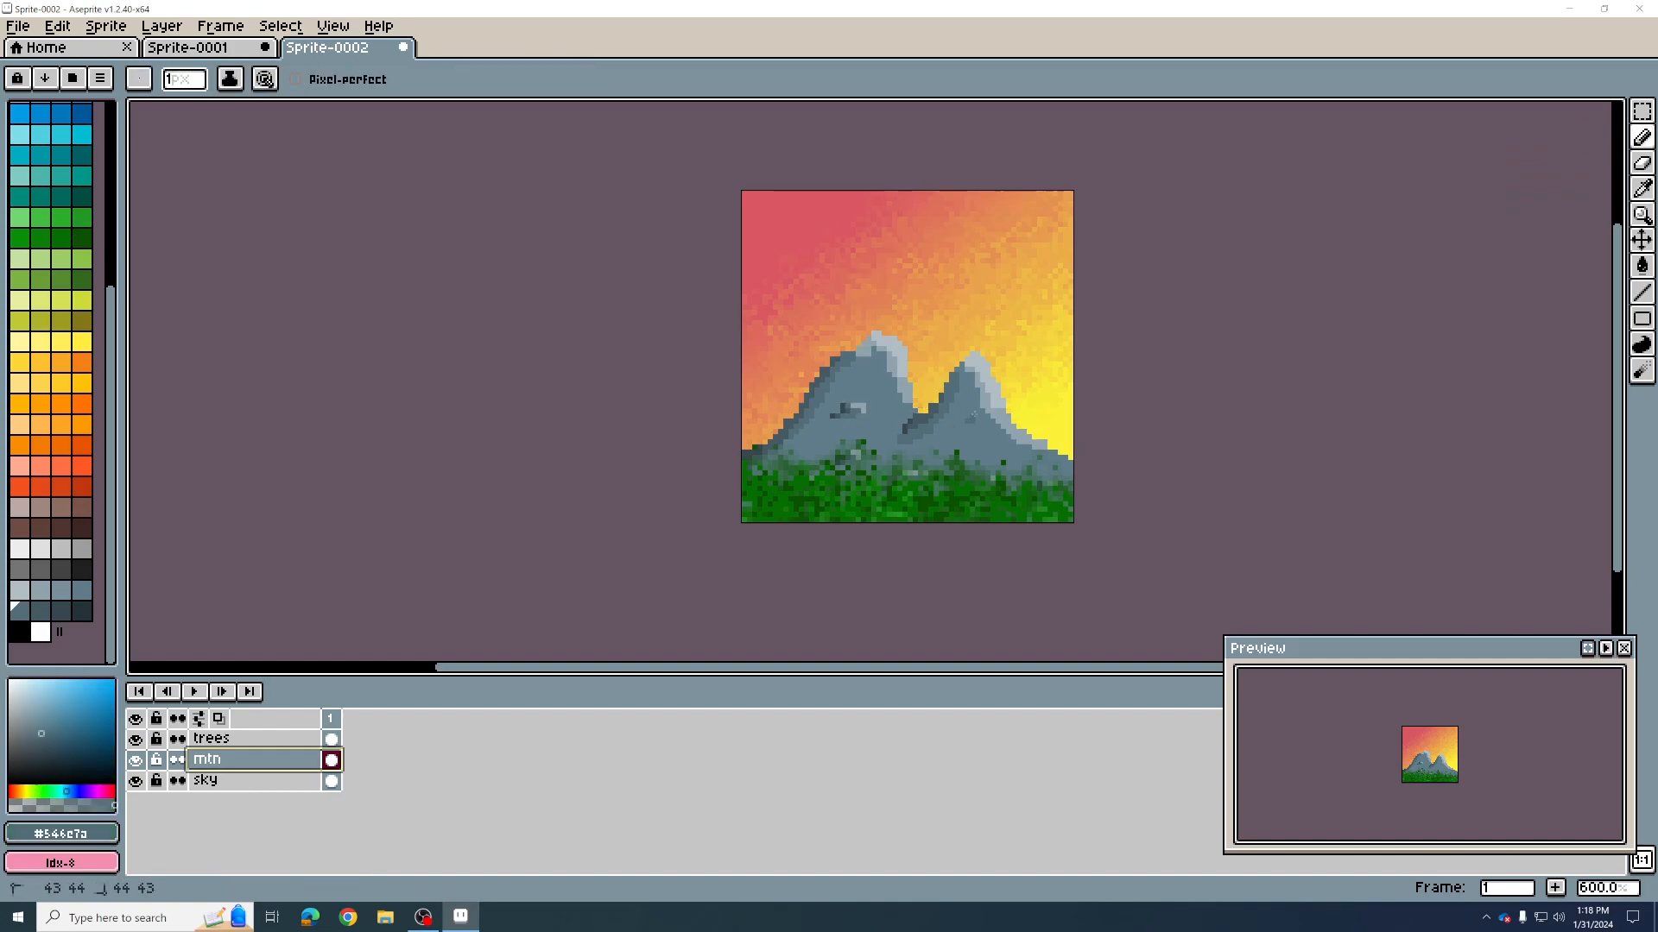
left_click(846, 409, "alt")
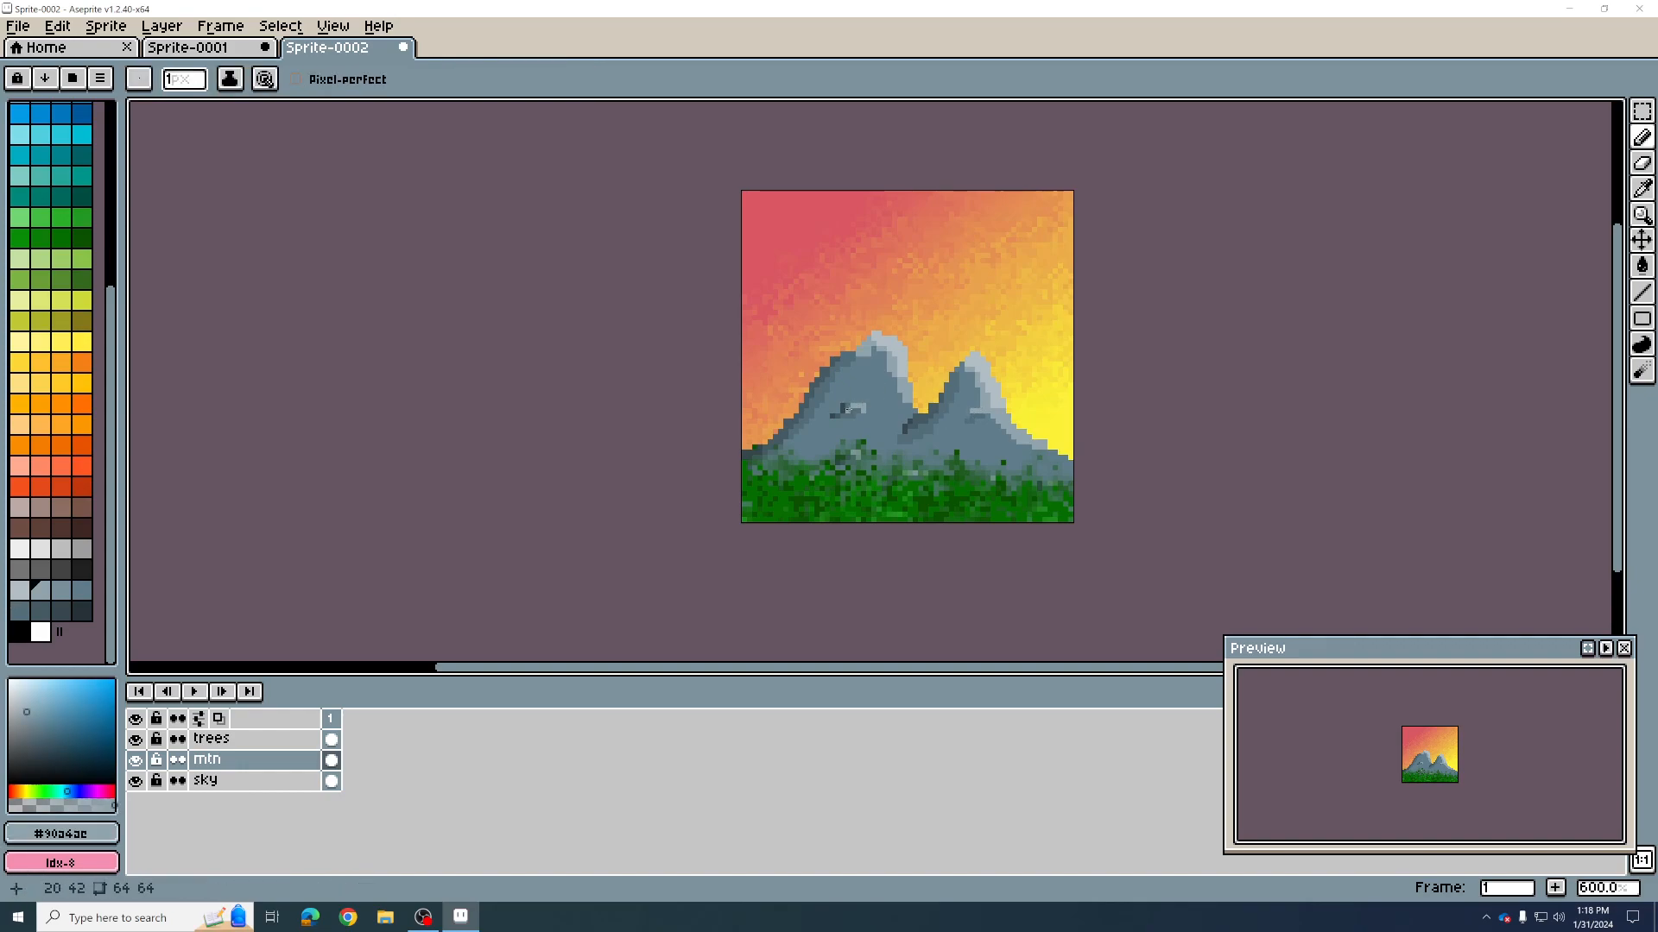
left_click(844, 407, "alt")
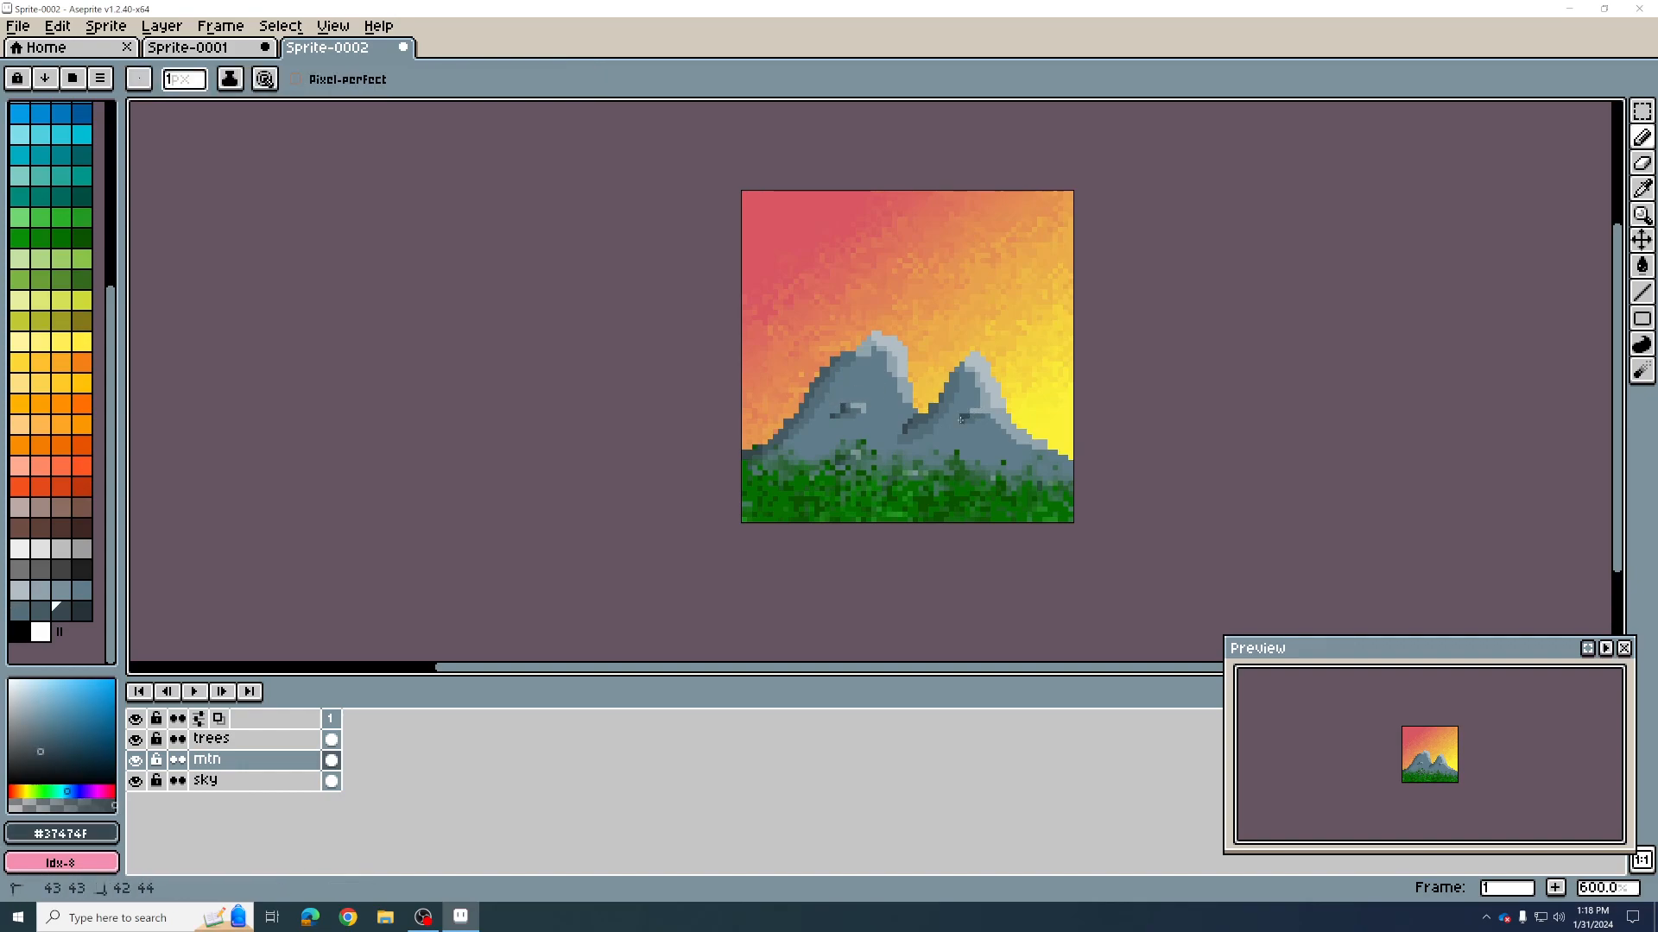
key("v")
key("b")
Step: Pencil snow caps on both mountain peaks in near-white palette color index 137
left_click(1015, 434, "alt")
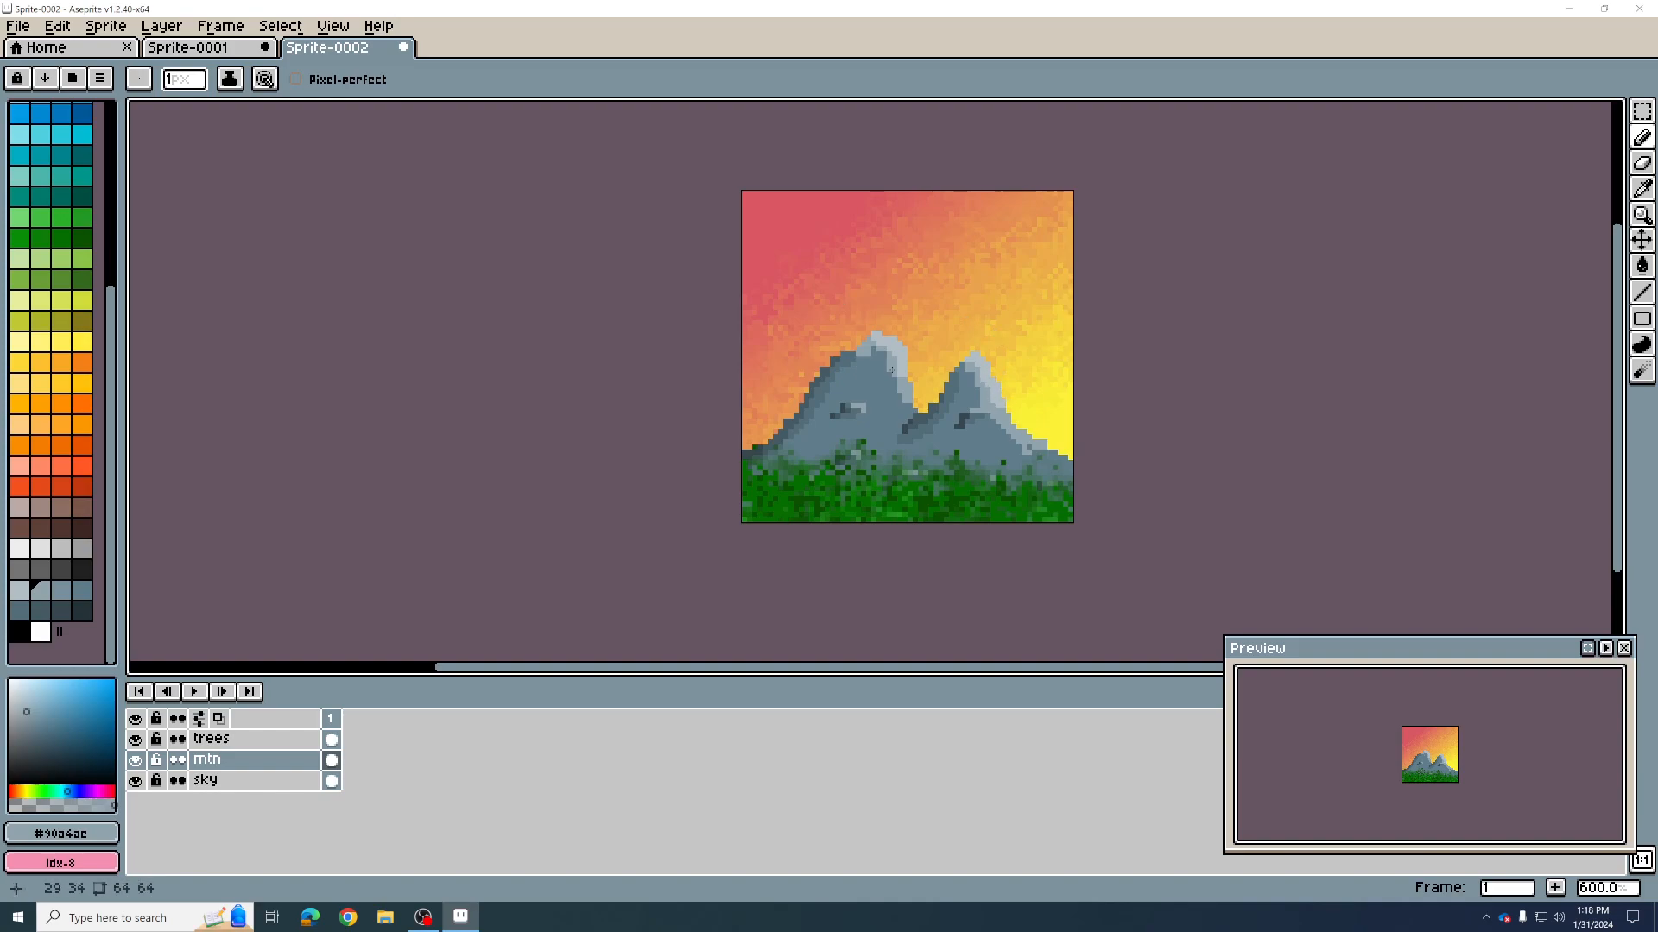
left_click(20, 590)
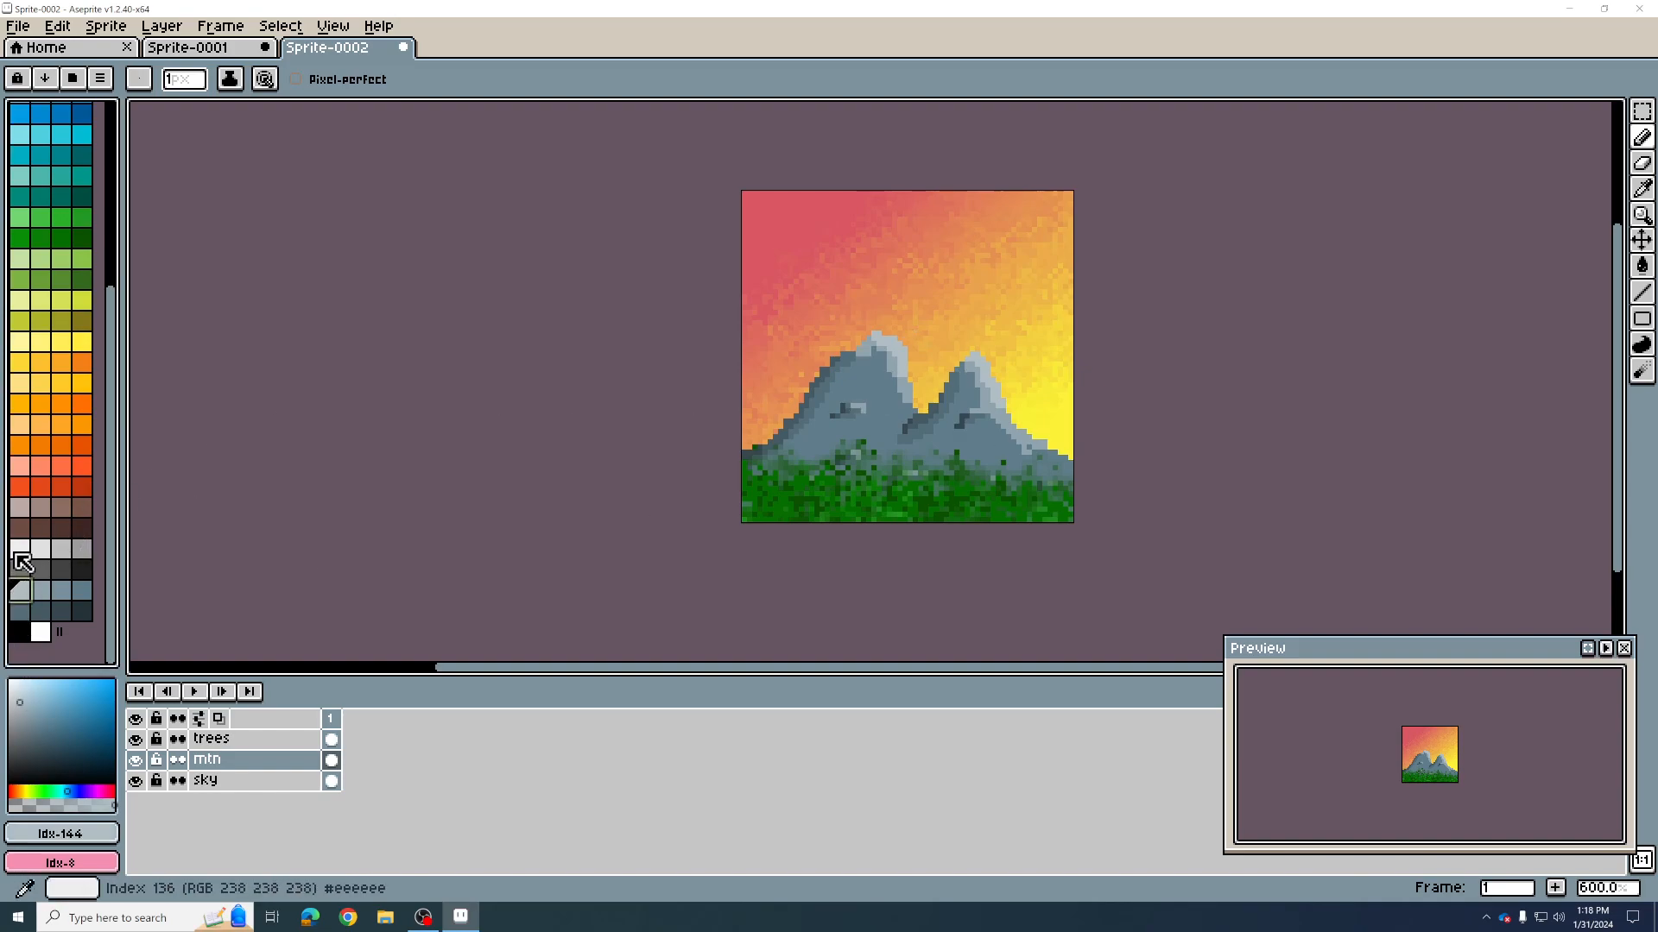
left_click(41, 550)
left_click(879, 333)
left_click_drag(893, 335, 899, 333)
left_click_drag(889, 338, 973, 347)
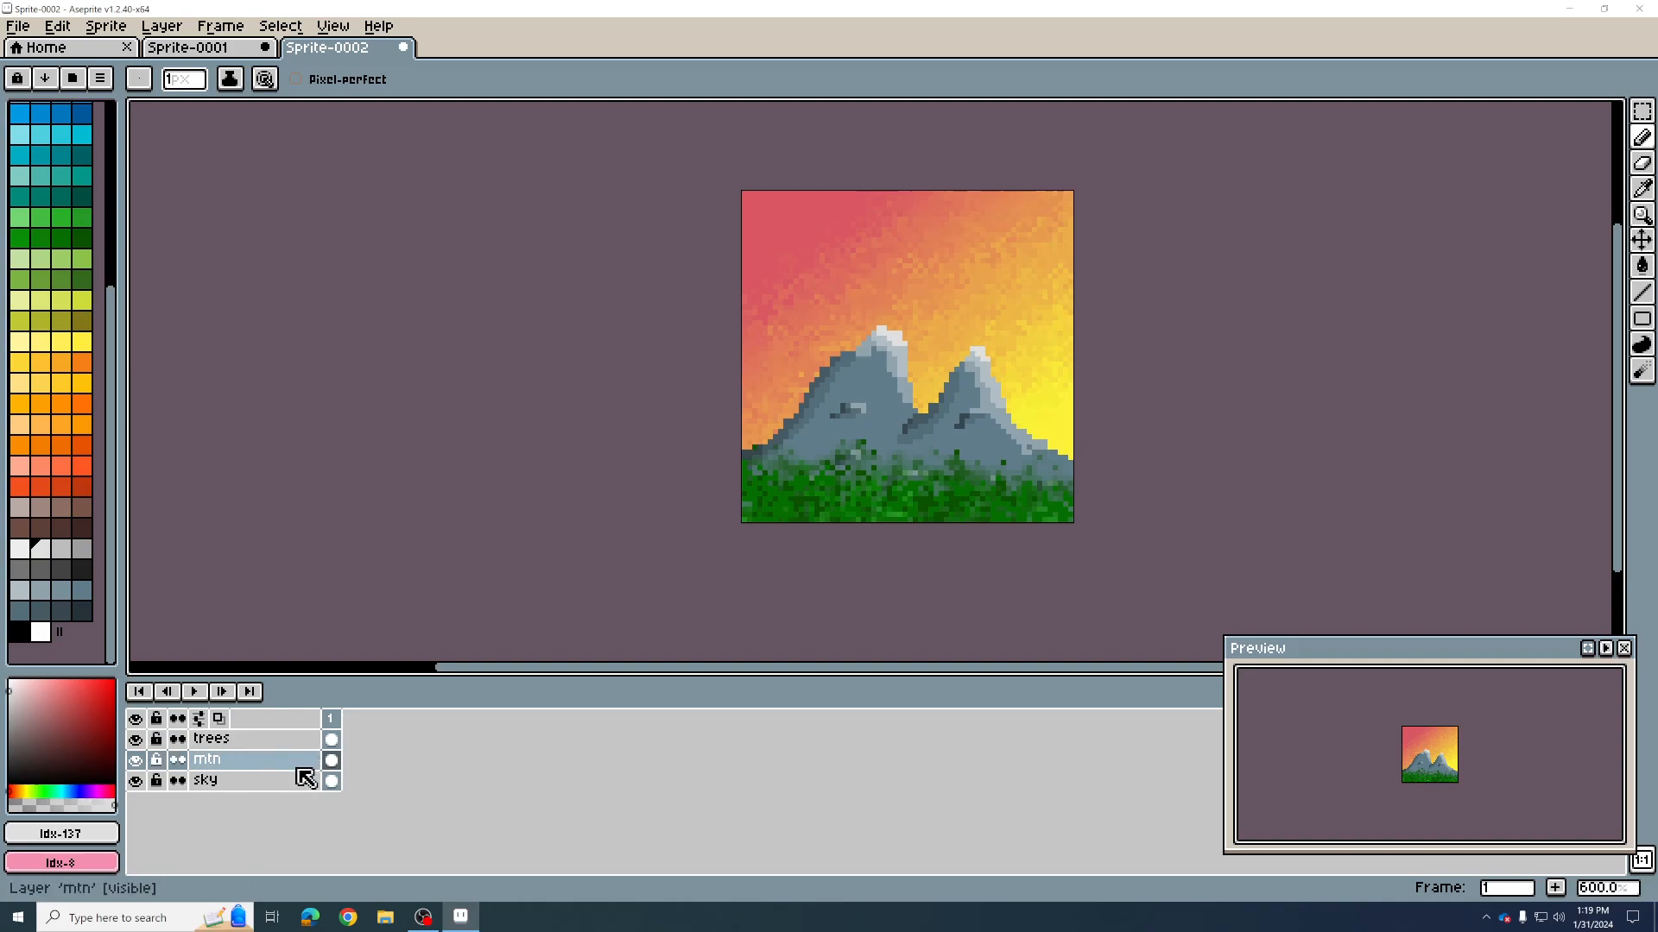
Step: Hide and show the mtn layer again to inspect its contribution to the landscape
left_click(136, 760)
left_click(136, 760)
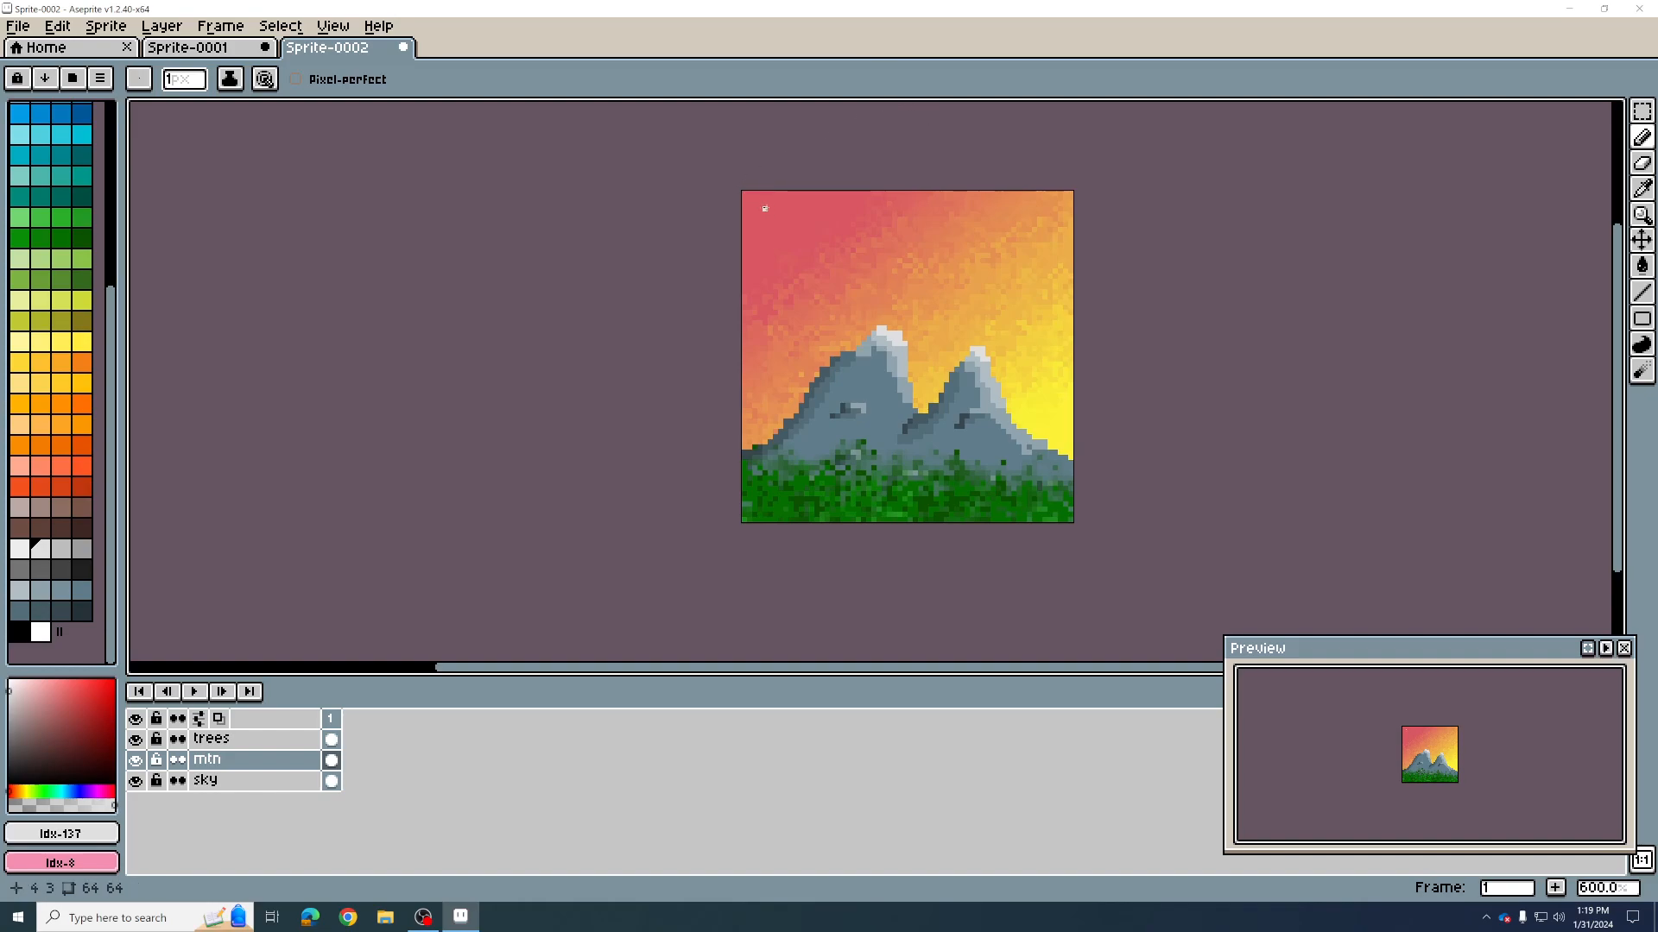
left_click(1639, 140)
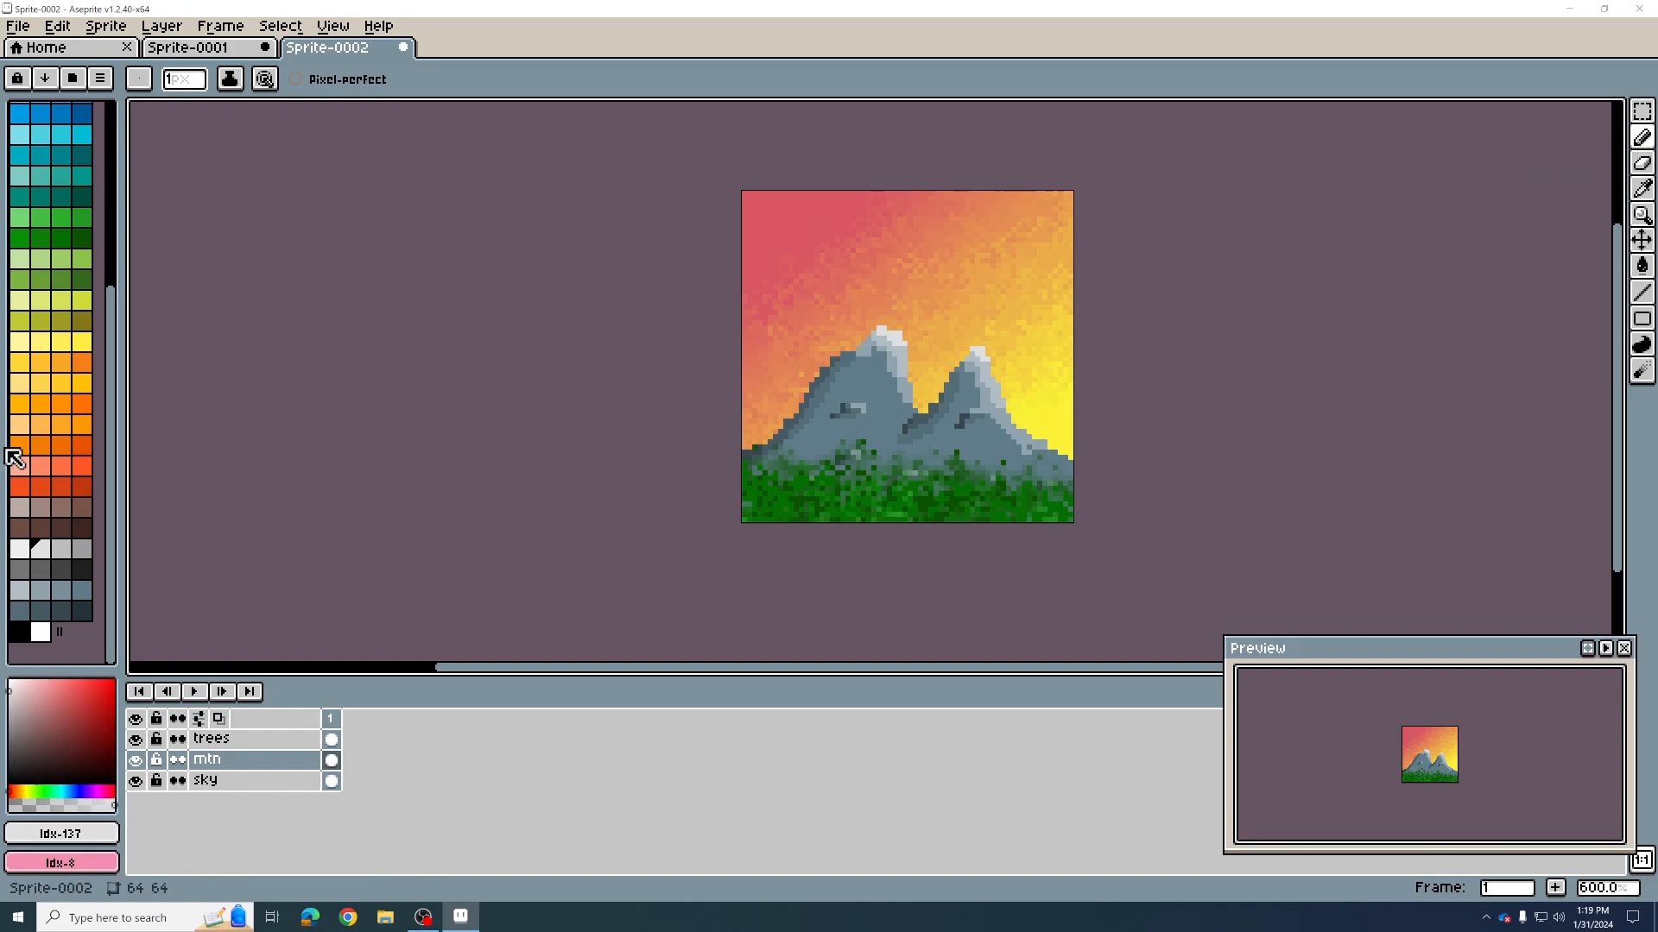
Step: Choose near-white palette color index 136 and add a new layer named clouds above the trees layer
left_click(20, 549)
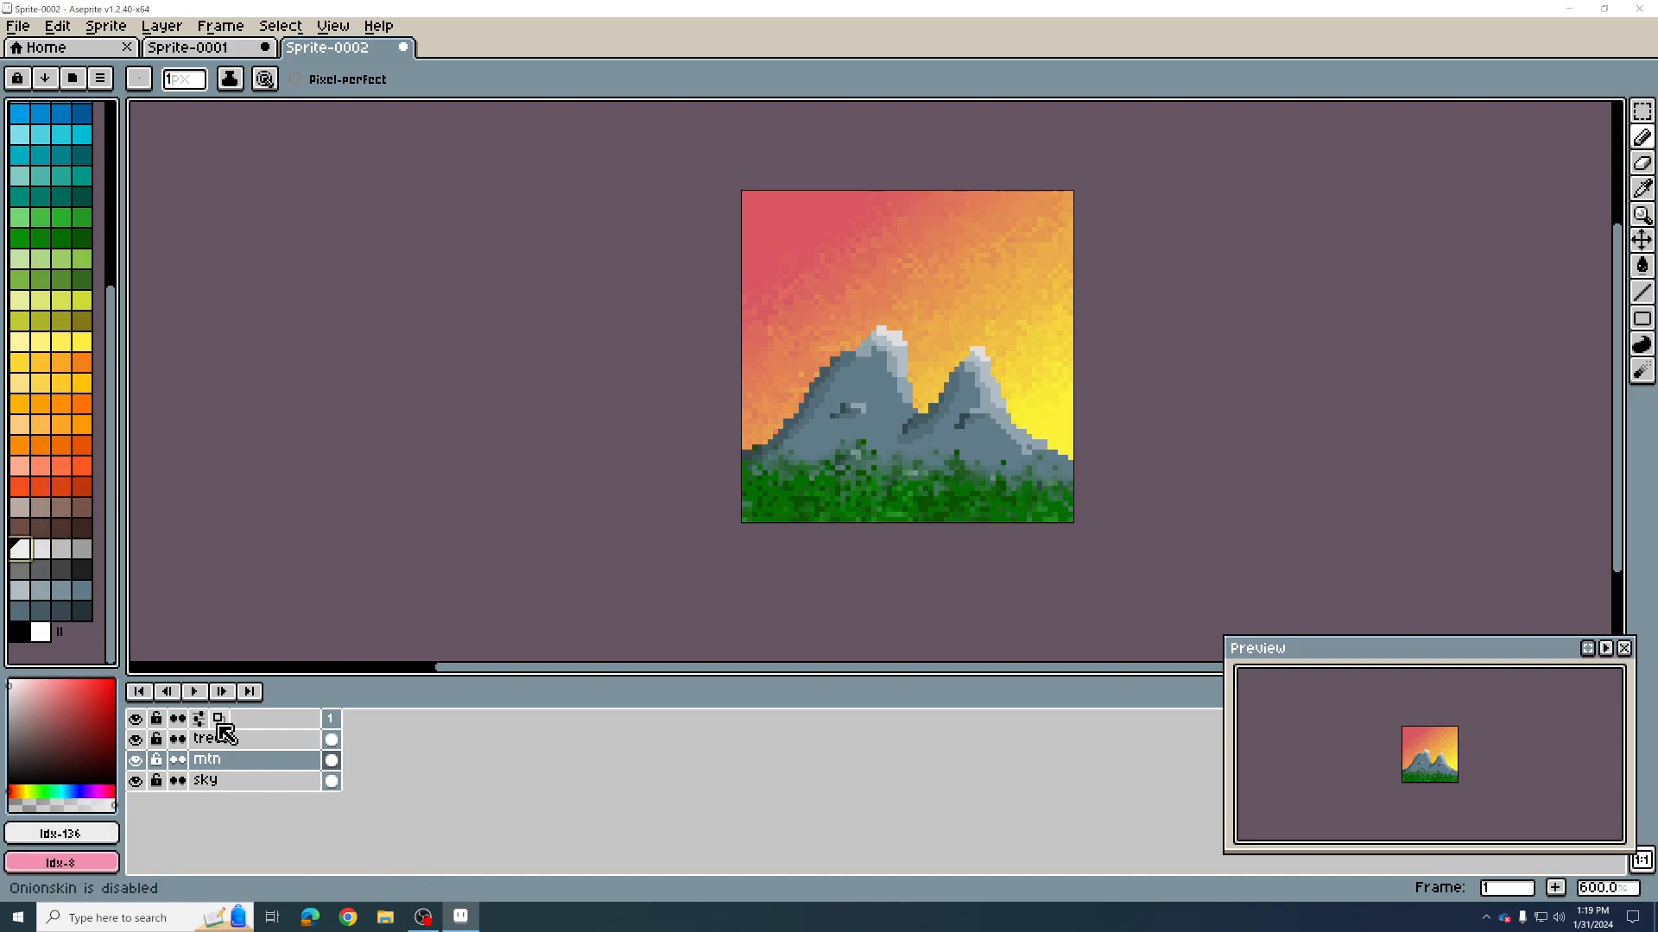
left_click(162, 26)
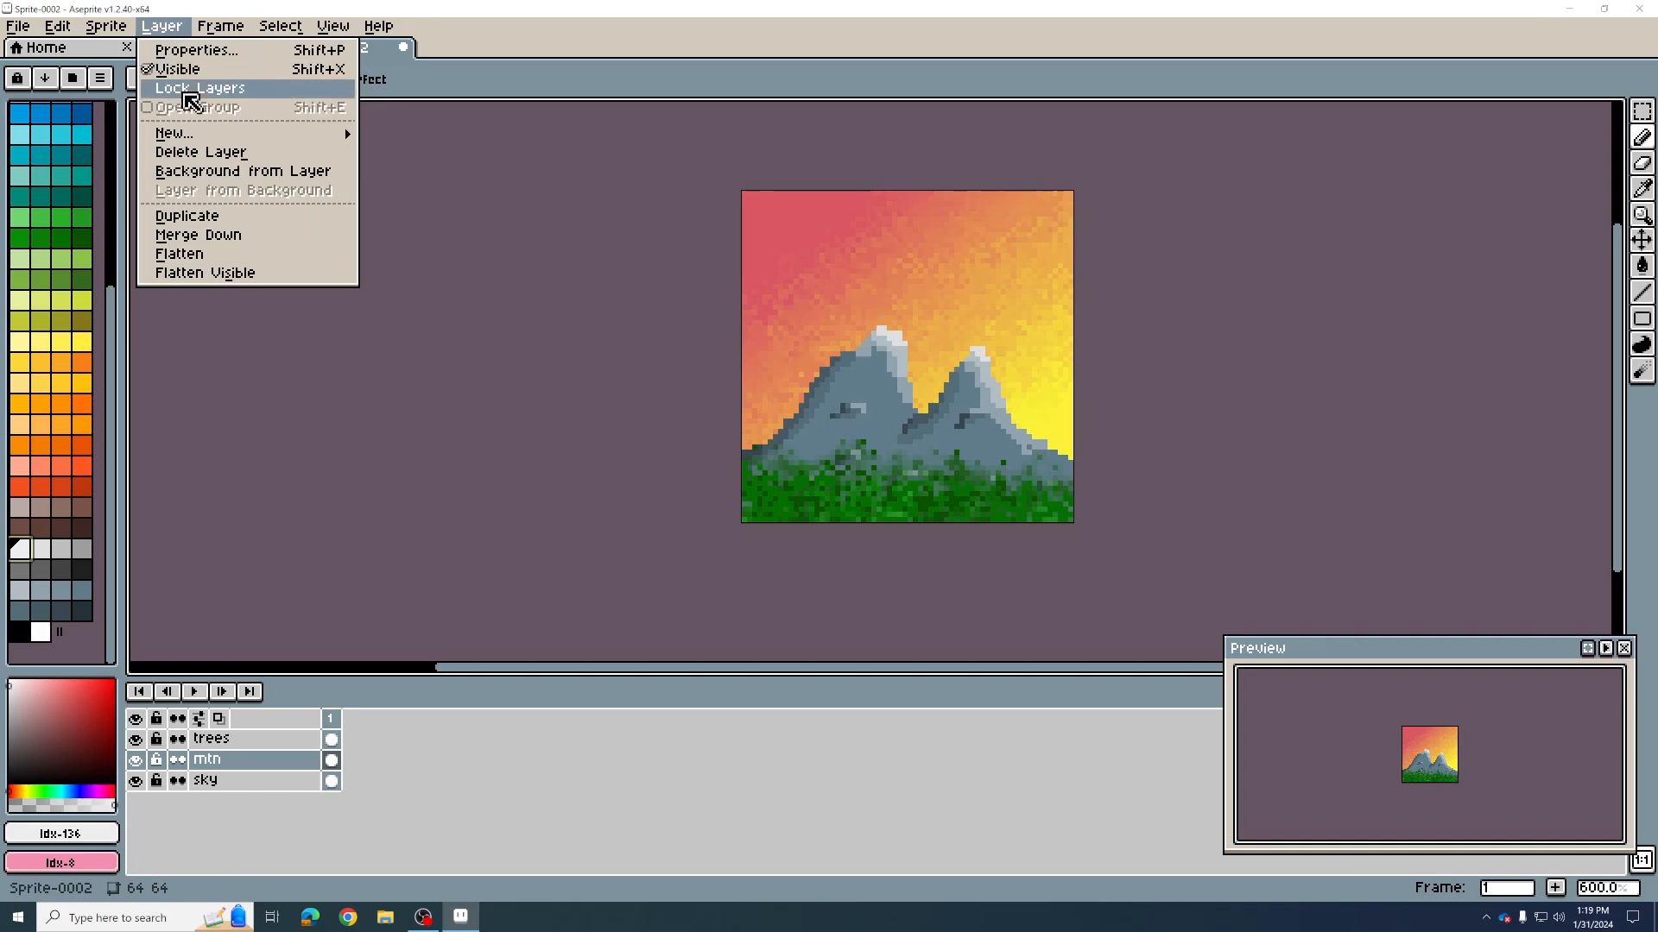
mouse_move(185, 133)
left_click(393, 133)
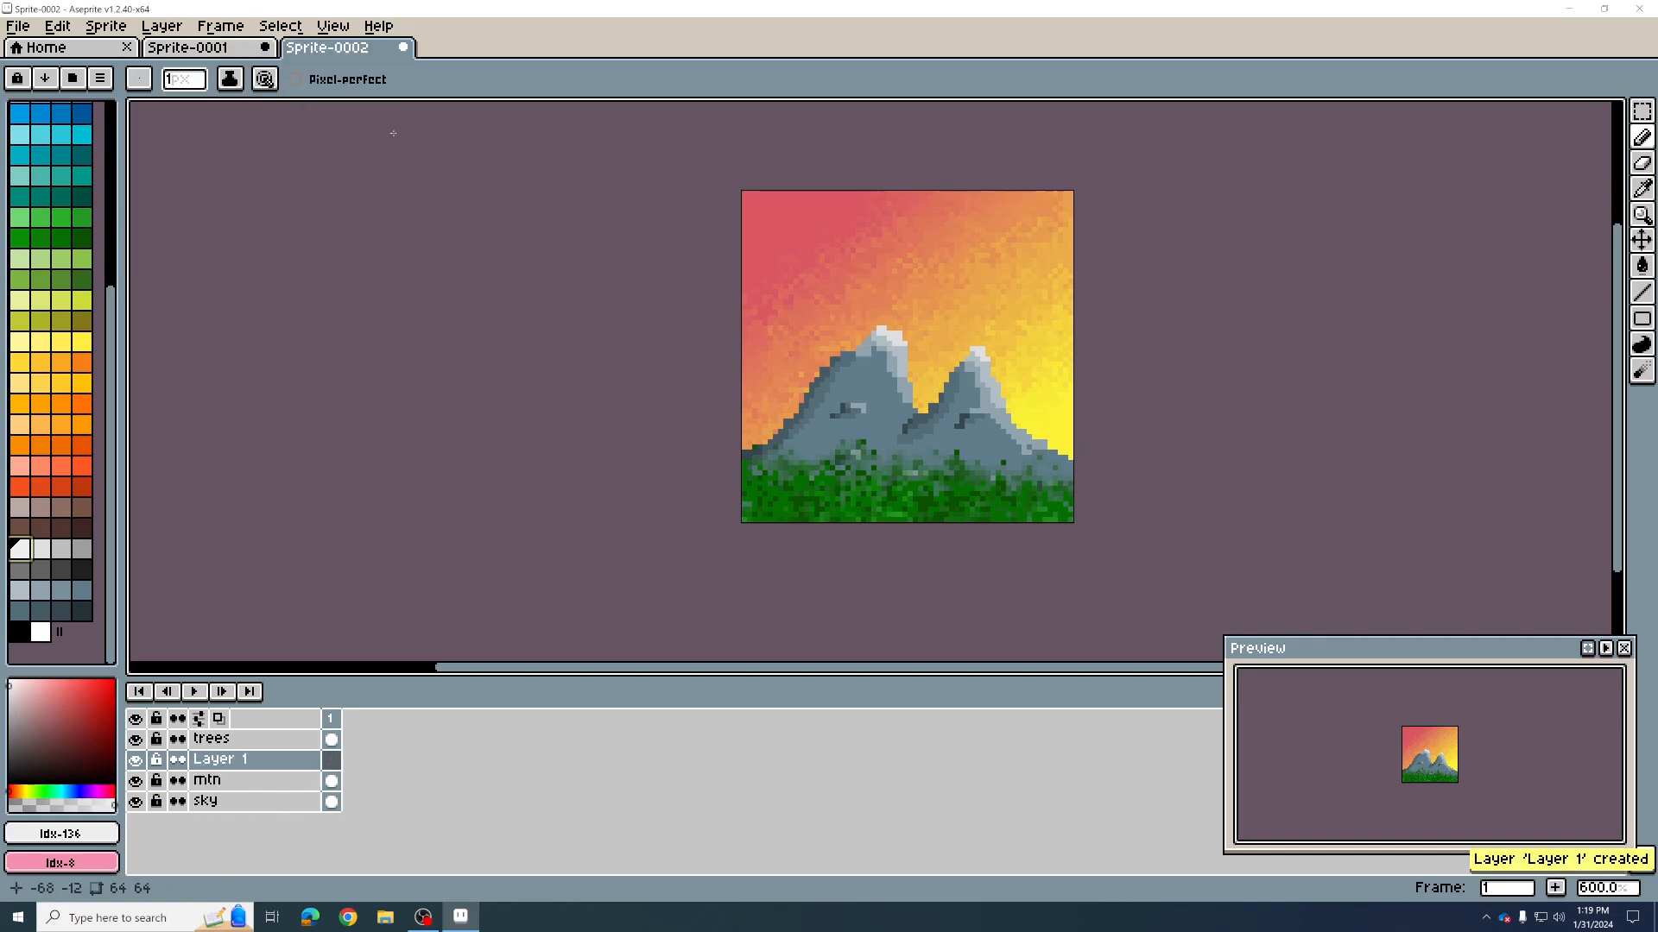
double_click(240, 764)
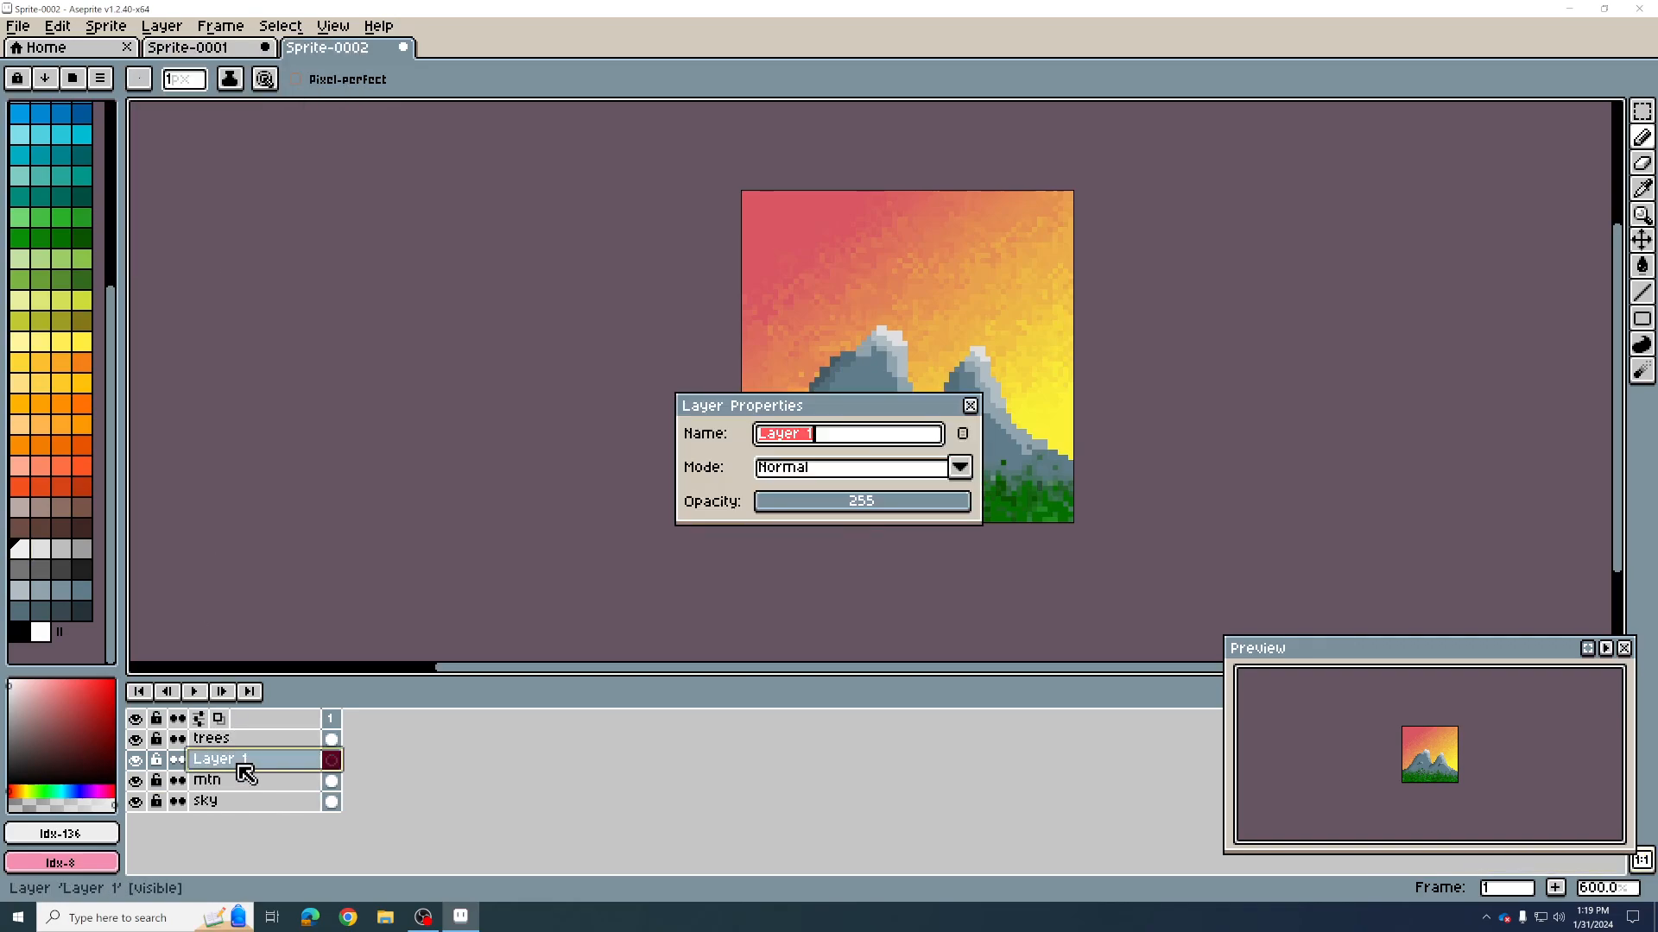
type("clouds")
key("Return")
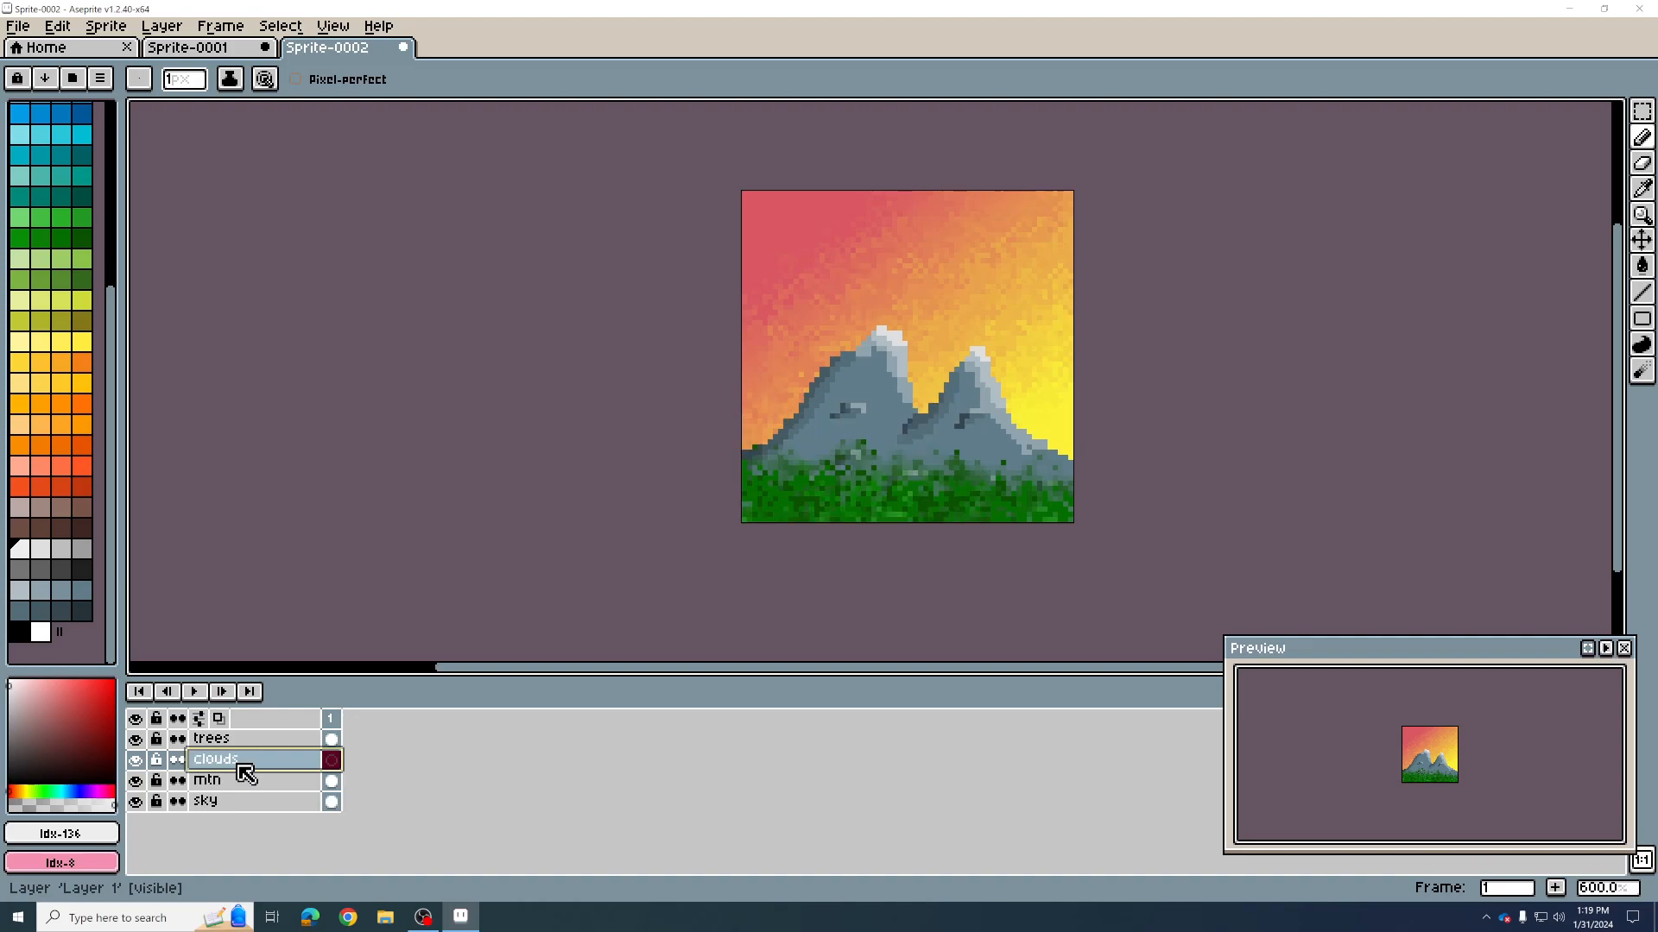
left_click(237, 764)
left_click_drag(244, 768, 252, 736)
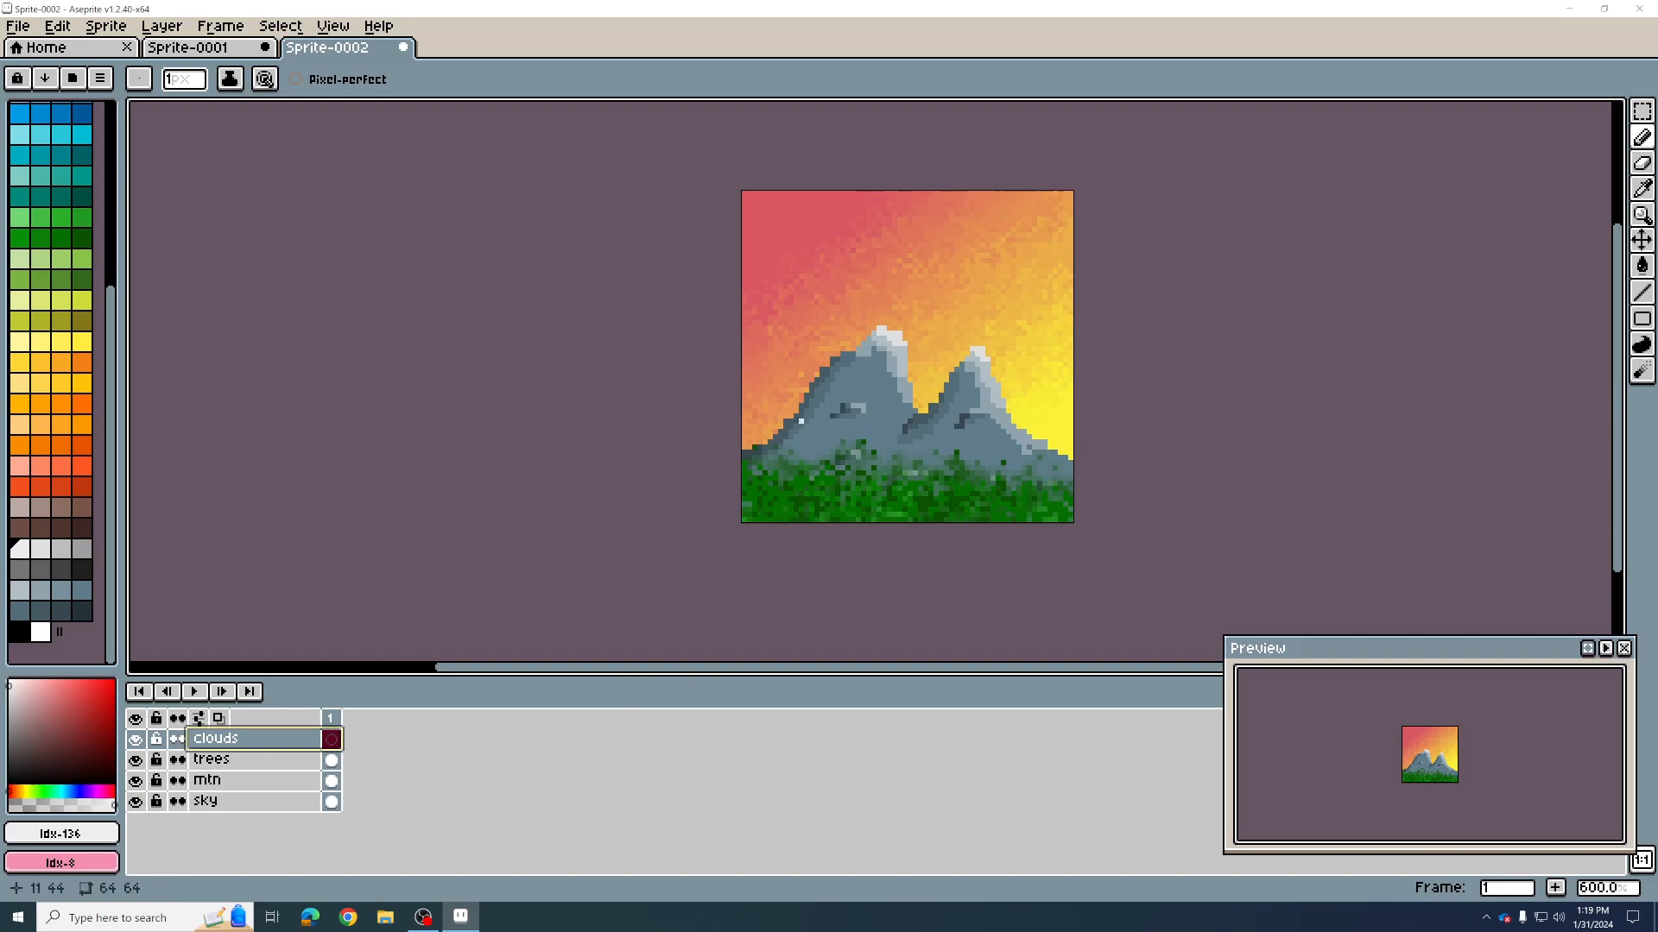
Step: Pencil small puffy clouds over the sky, mountains, trees and canvas edges on the clouds layer, using a 2 px brush
left_click_drag(185, 79, 180, 113)
mouse_move(775, 425)
left_mouse_down()
mouse_move(824, 419)
mouse_move(781, 406)
mouse_move(808, 407)
left_mouse_up()
mouse_move(900, 441)
left_mouse_down()
mouse_move(957, 440)
mouse_move(920, 429)
left_mouse_up()
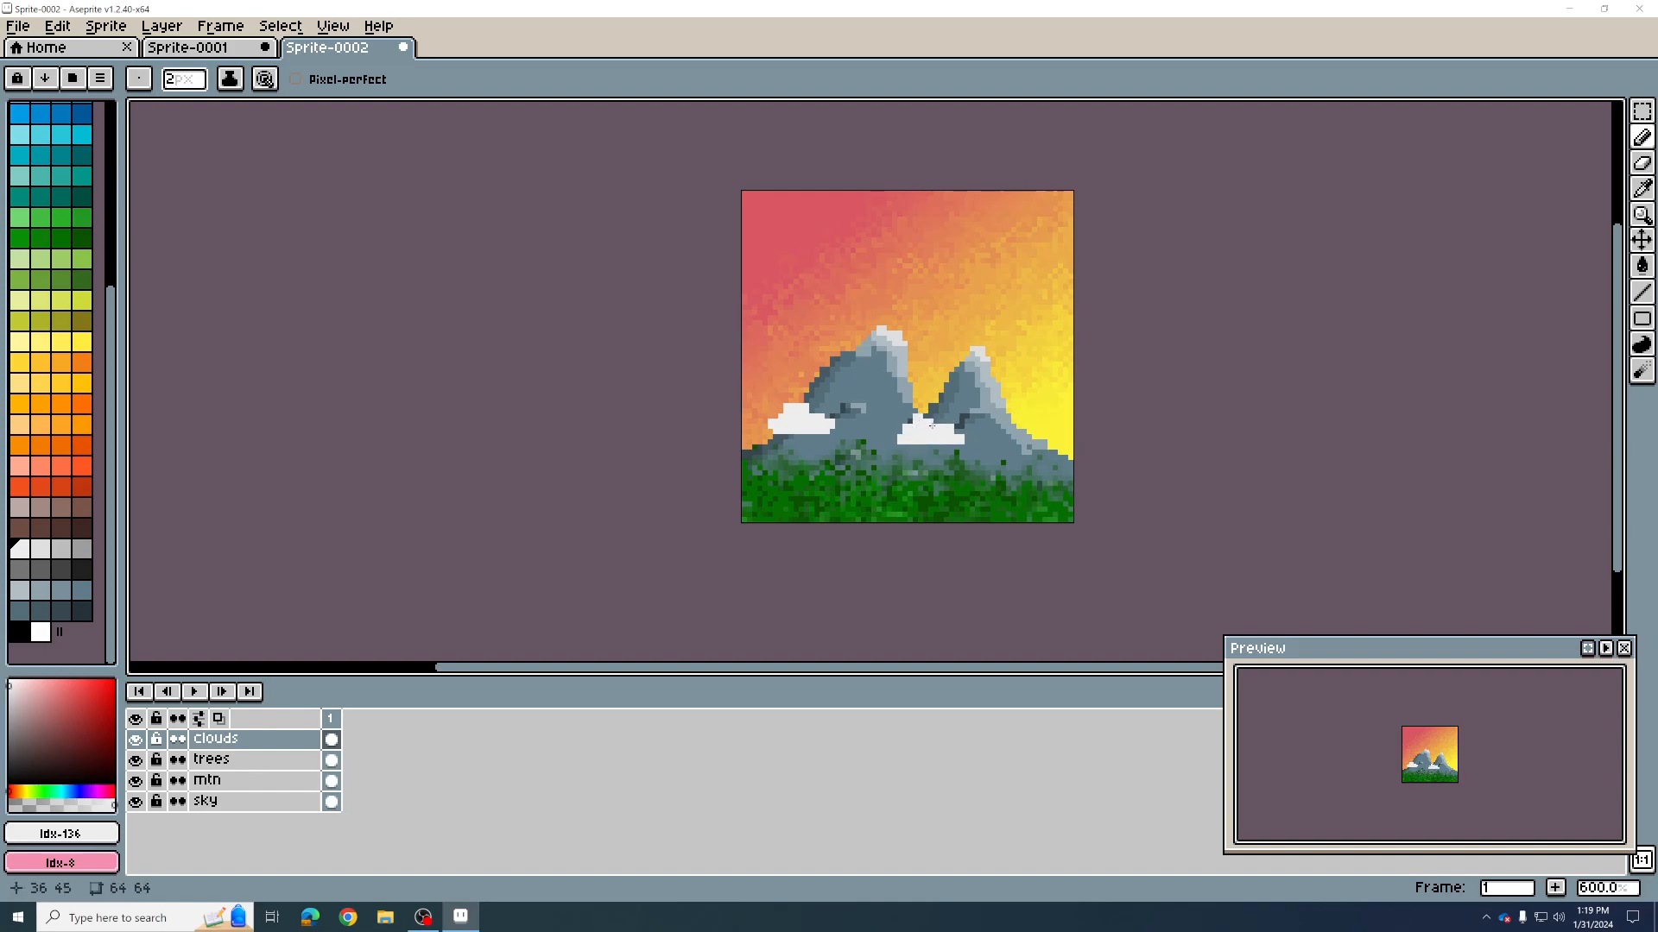
left_click_drag(995, 485, 1049, 482)
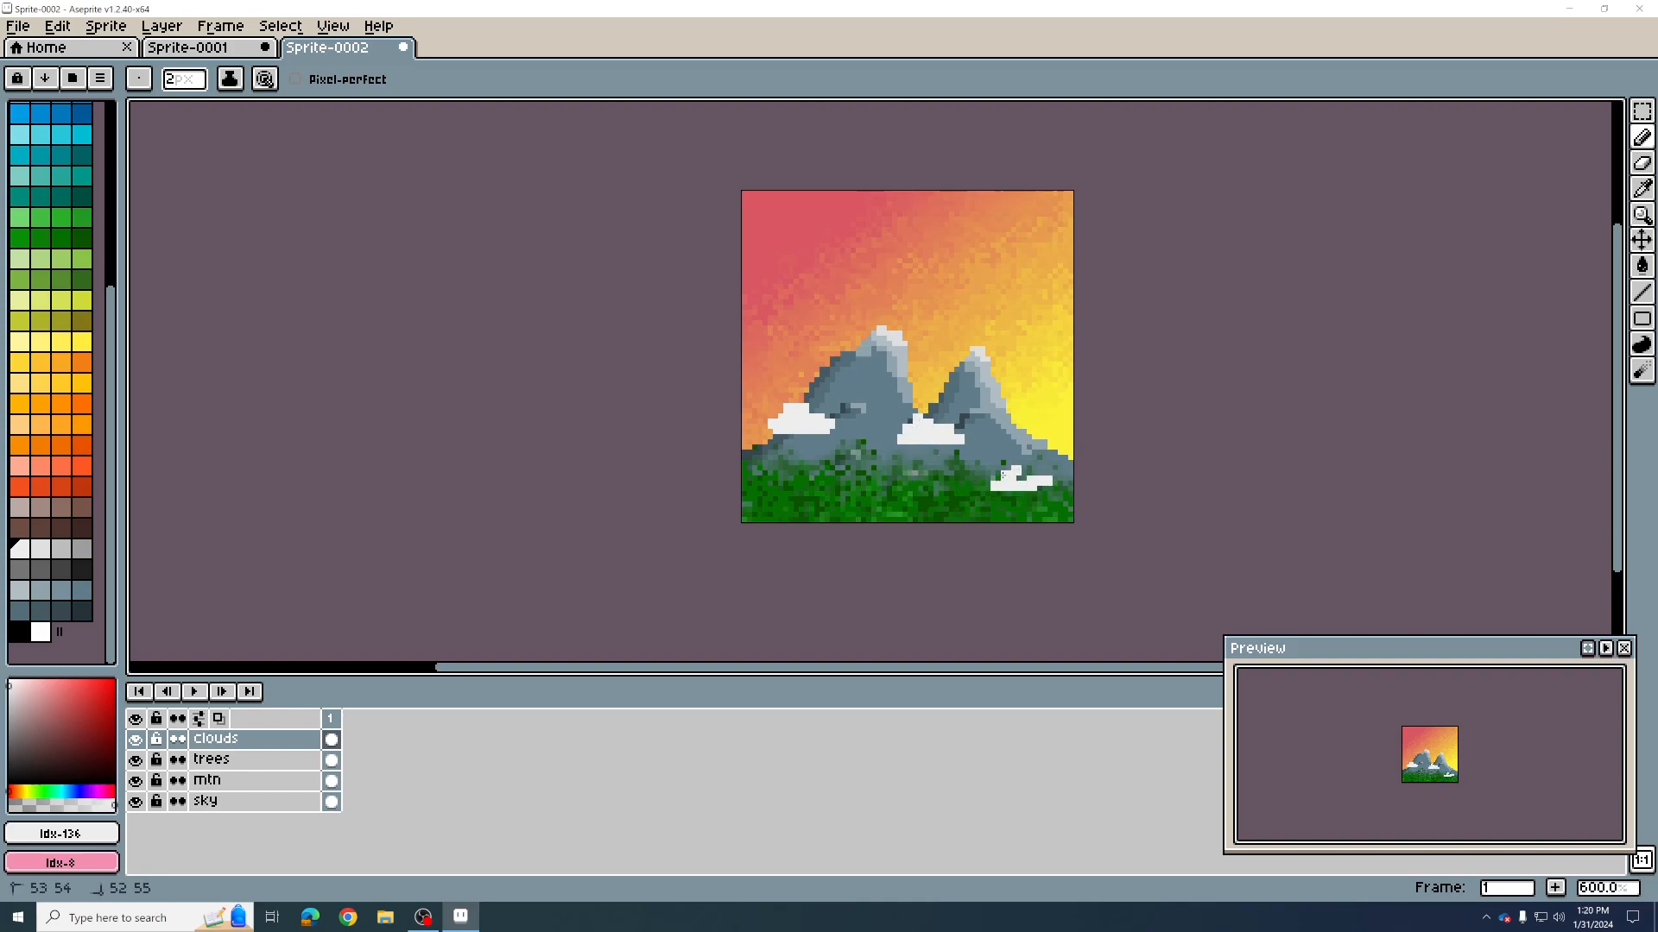
mouse_move(831, 490)
left_mouse_down()
mouse_move(891, 485)
mouse_move(854, 479)
left_mouse_up()
left_click_drag(958, 365, 998, 352)
mouse_move(811, 346)
left_mouse_down()
mouse_move(877, 345)
mouse_move(824, 329)
left_mouse_up()
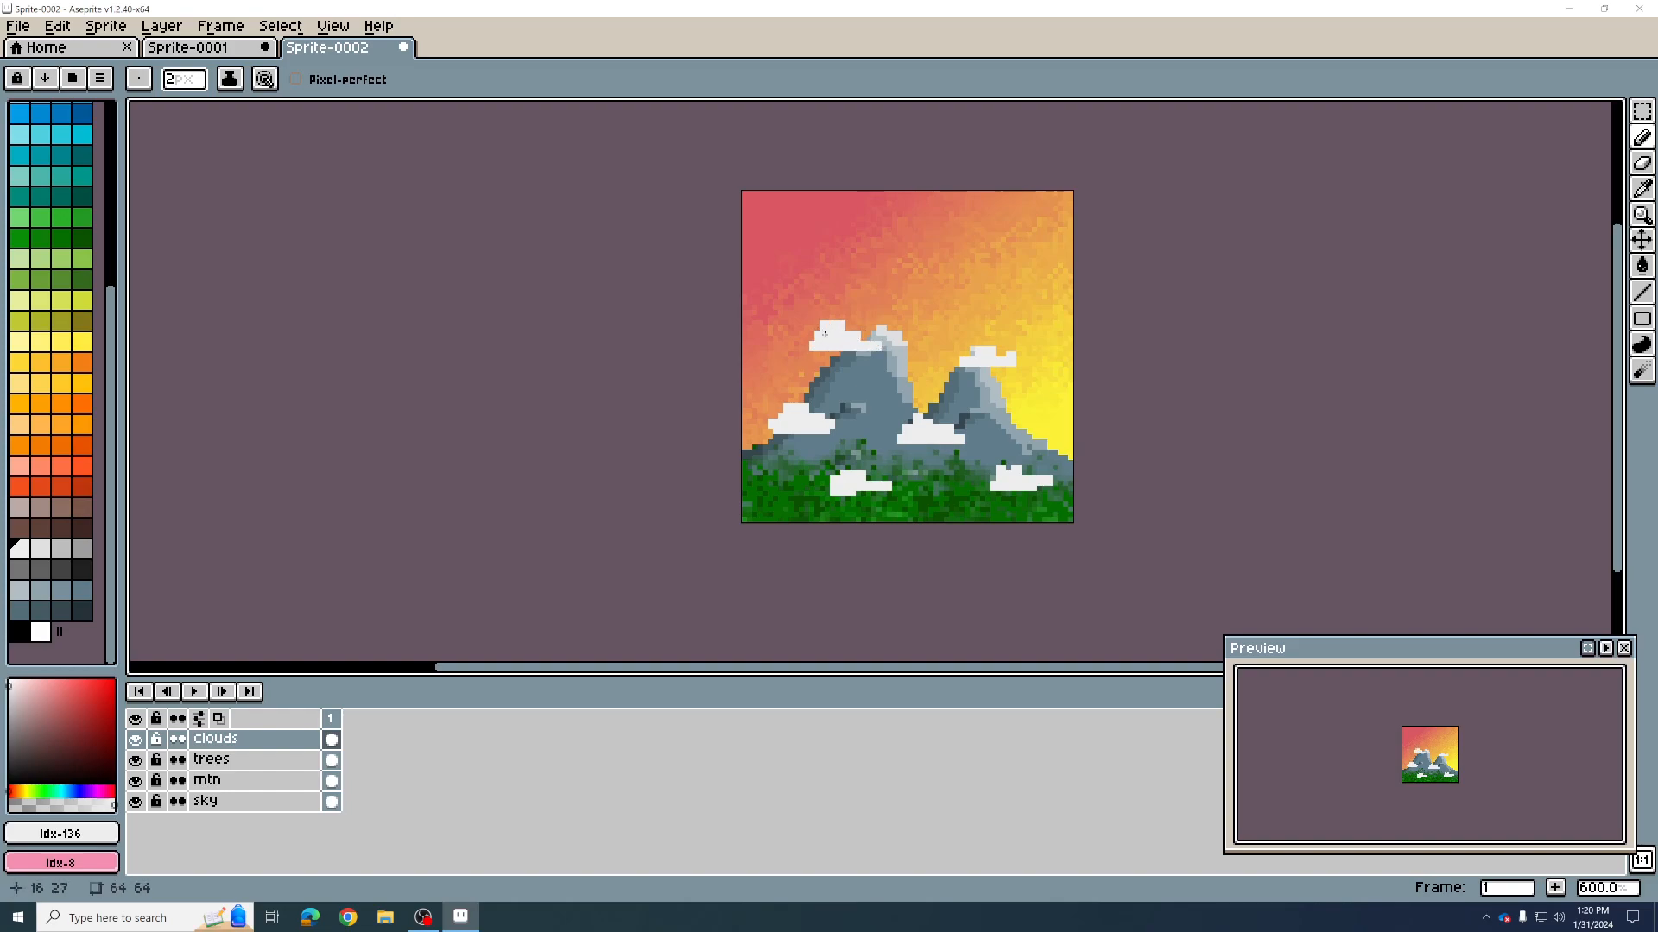
left_click_drag(938, 294, 961, 283)
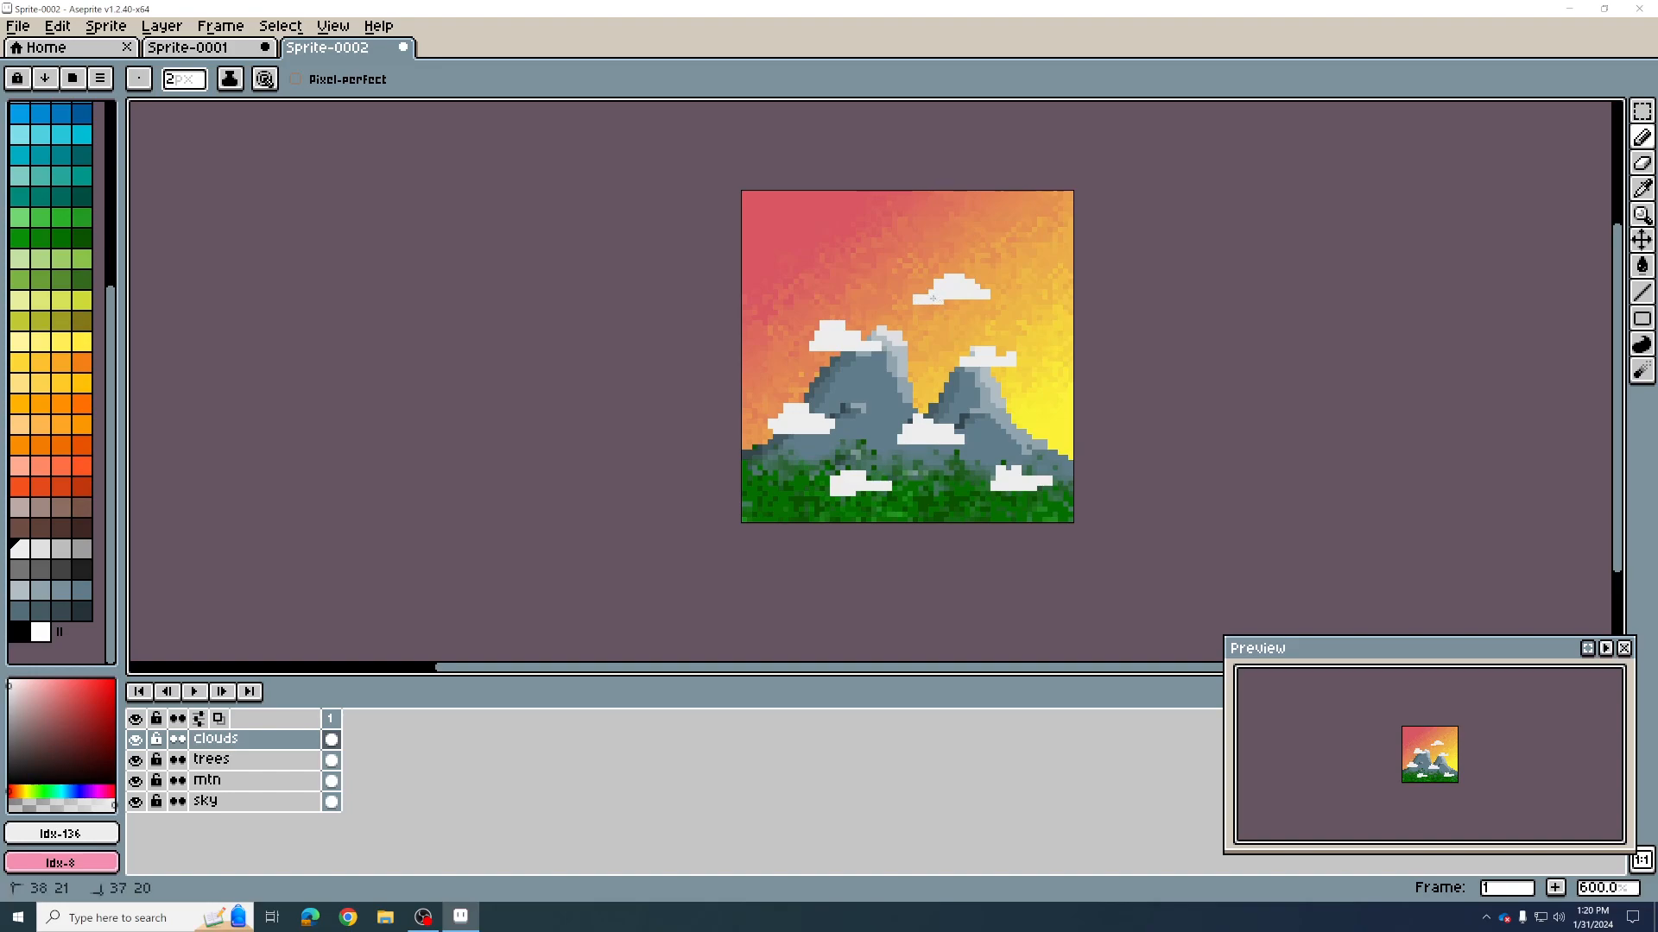
mouse_move(757, 242)
left_mouse_down()
mouse_move(825, 249)
mouse_move(774, 242)
left_mouse_up()
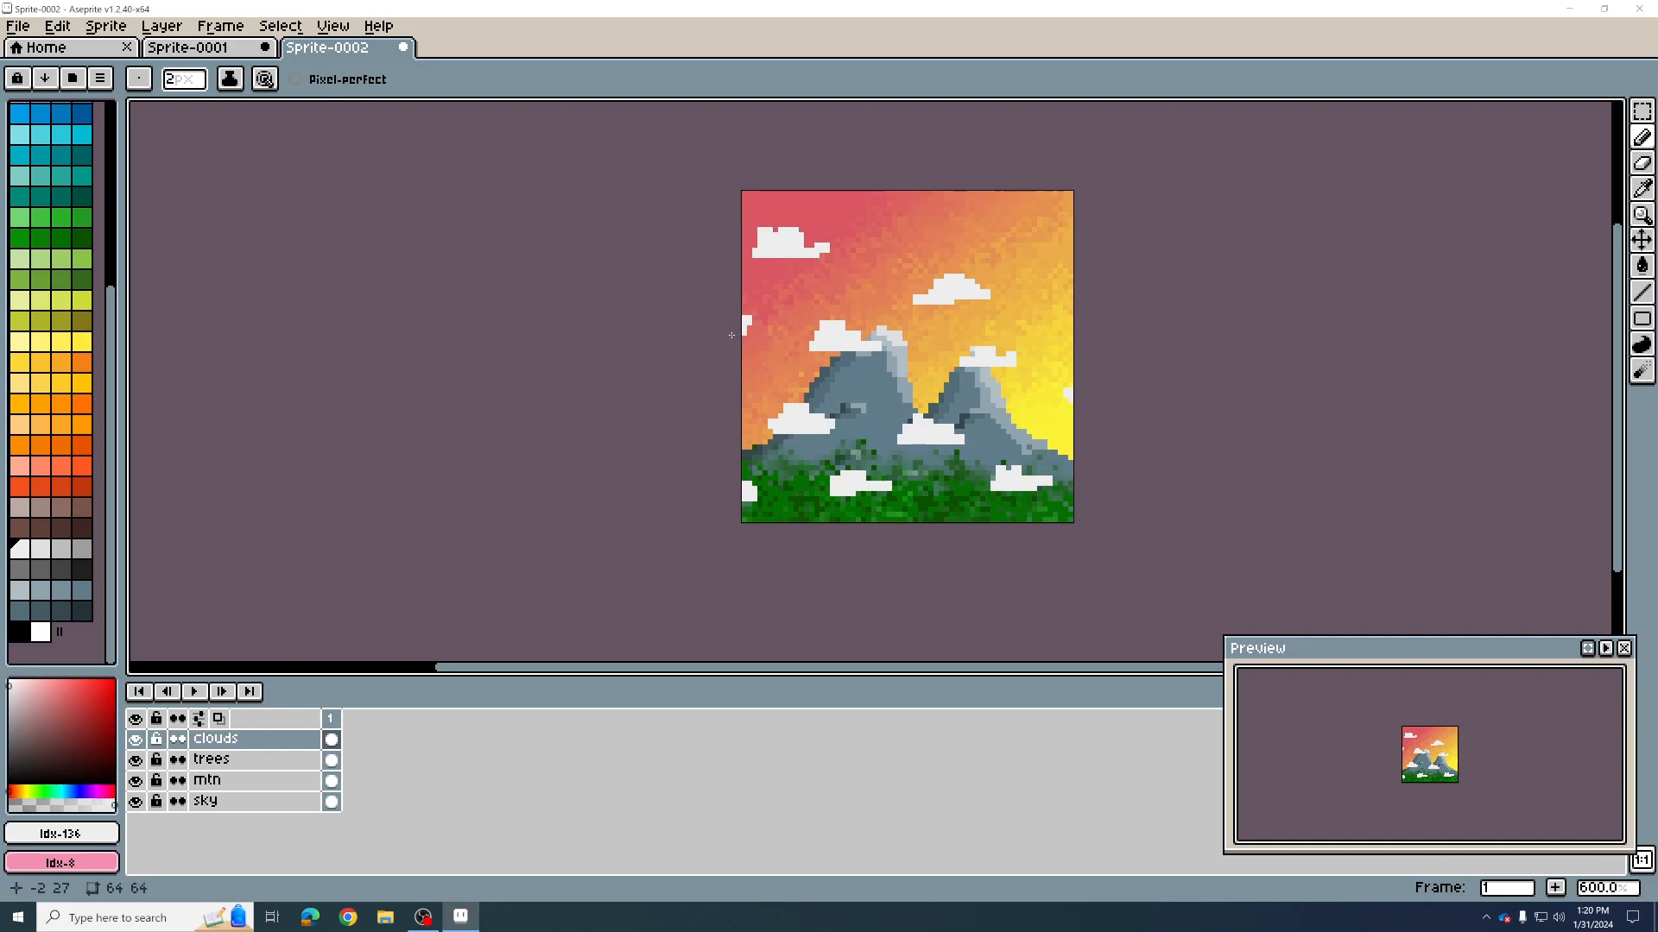
Step: Try roughening the middle sky cloud and the left peak's cloud with the Jumble tool, and undo it
left_click(1641, 370)
left_click_drag(948, 300, 842, 328)
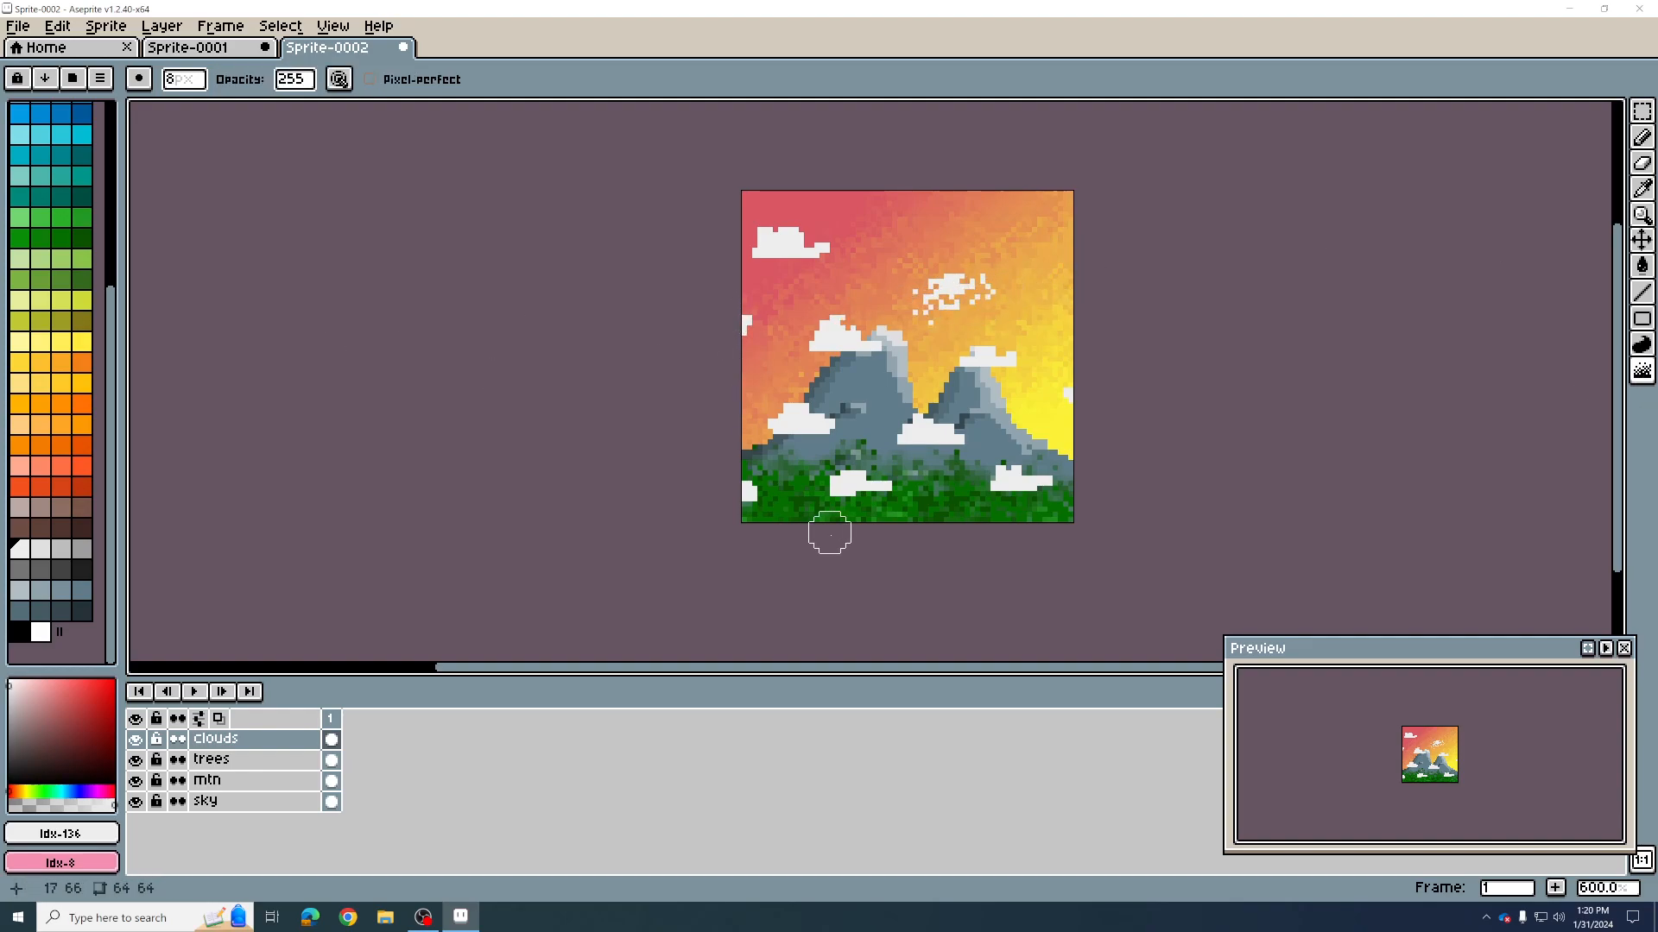
key("ctrl+z")
Step: Try softening individual clouds with the Blur tool at 8 px and opacity 165, undoing each attempt
left_click(1640, 373)
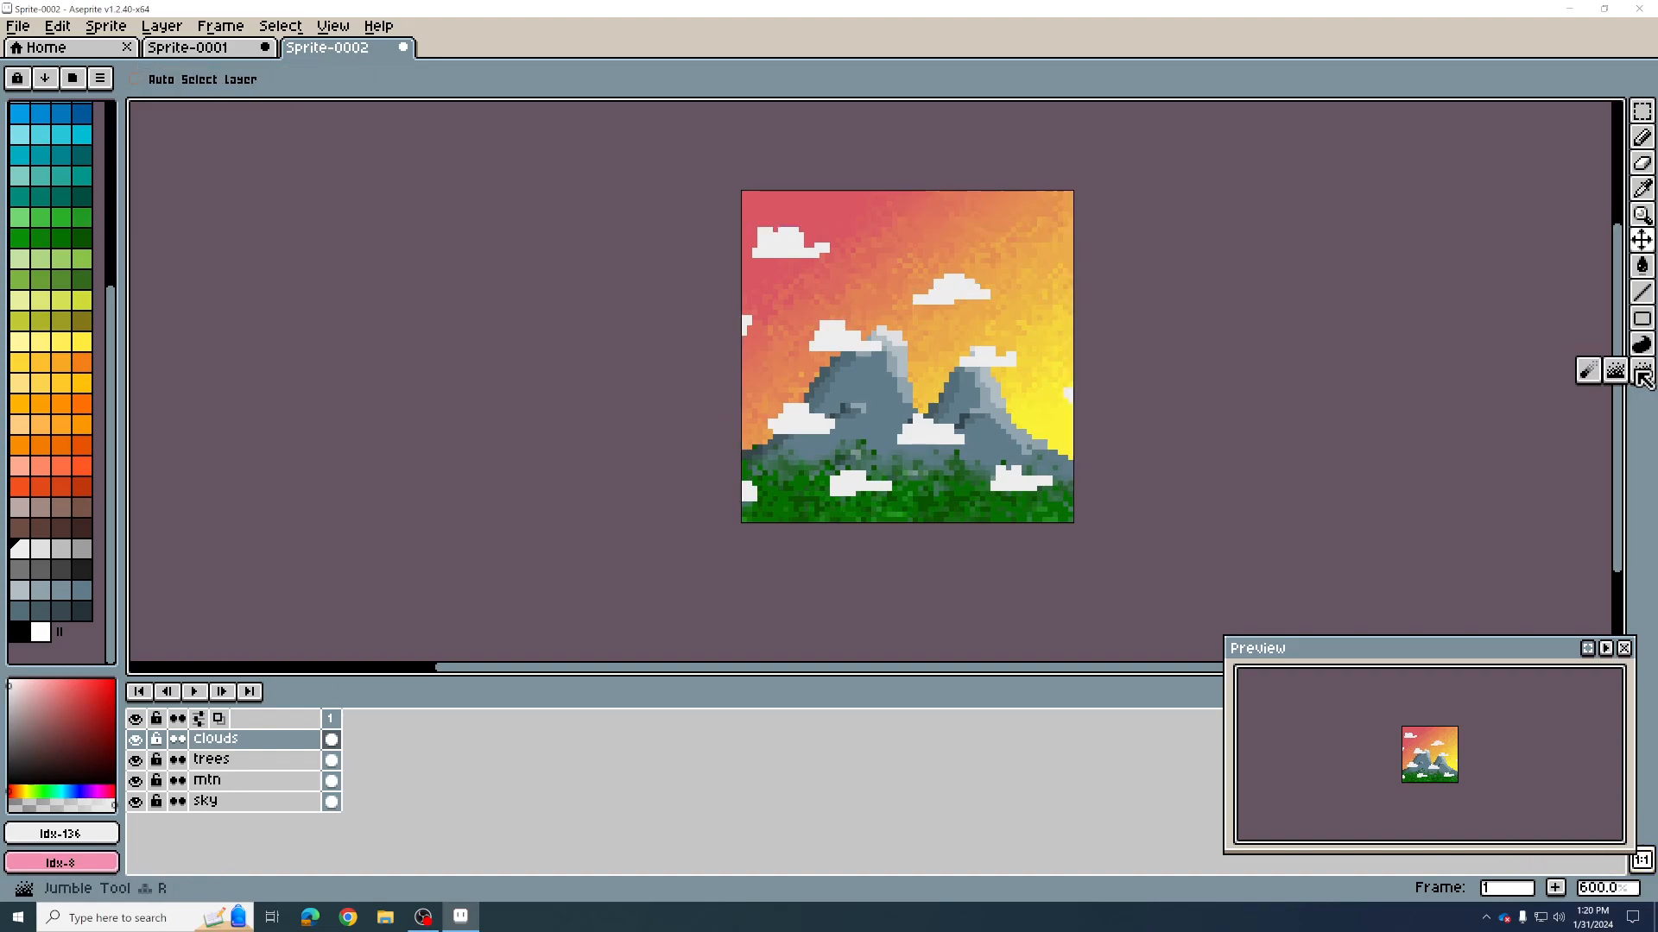
left_click(1590, 377)
left_click_drag(915, 292, 993, 292)
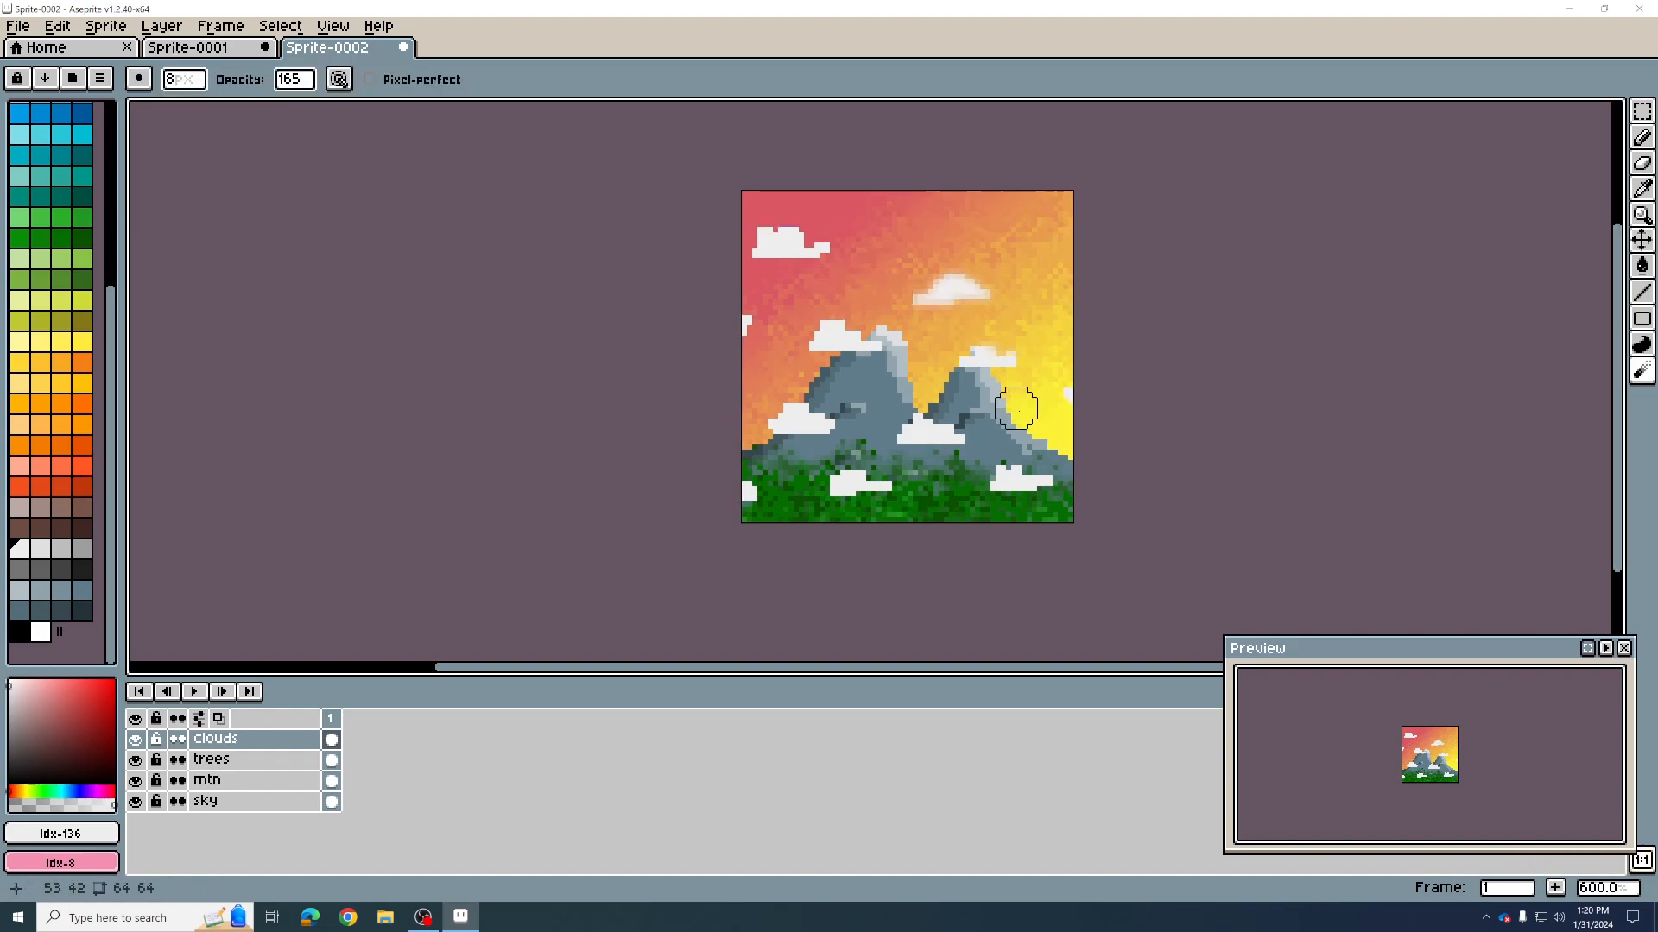
left_click_drag(1011, 402, 932, 371)
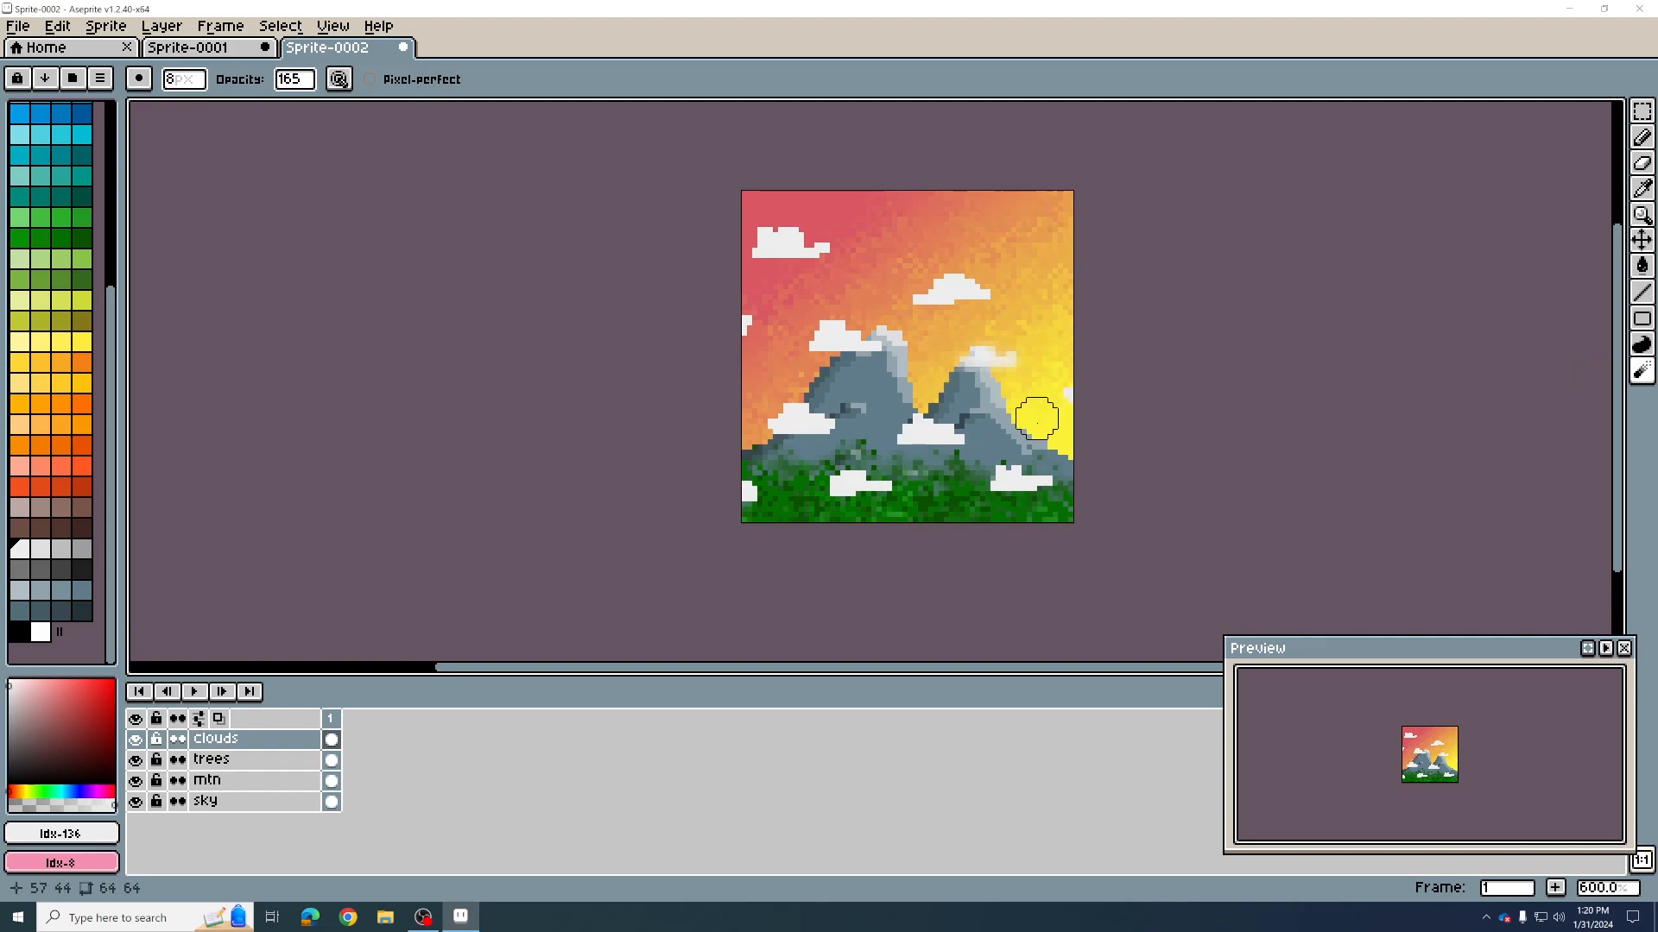
left_click_drag(788, 337, 969, 331)
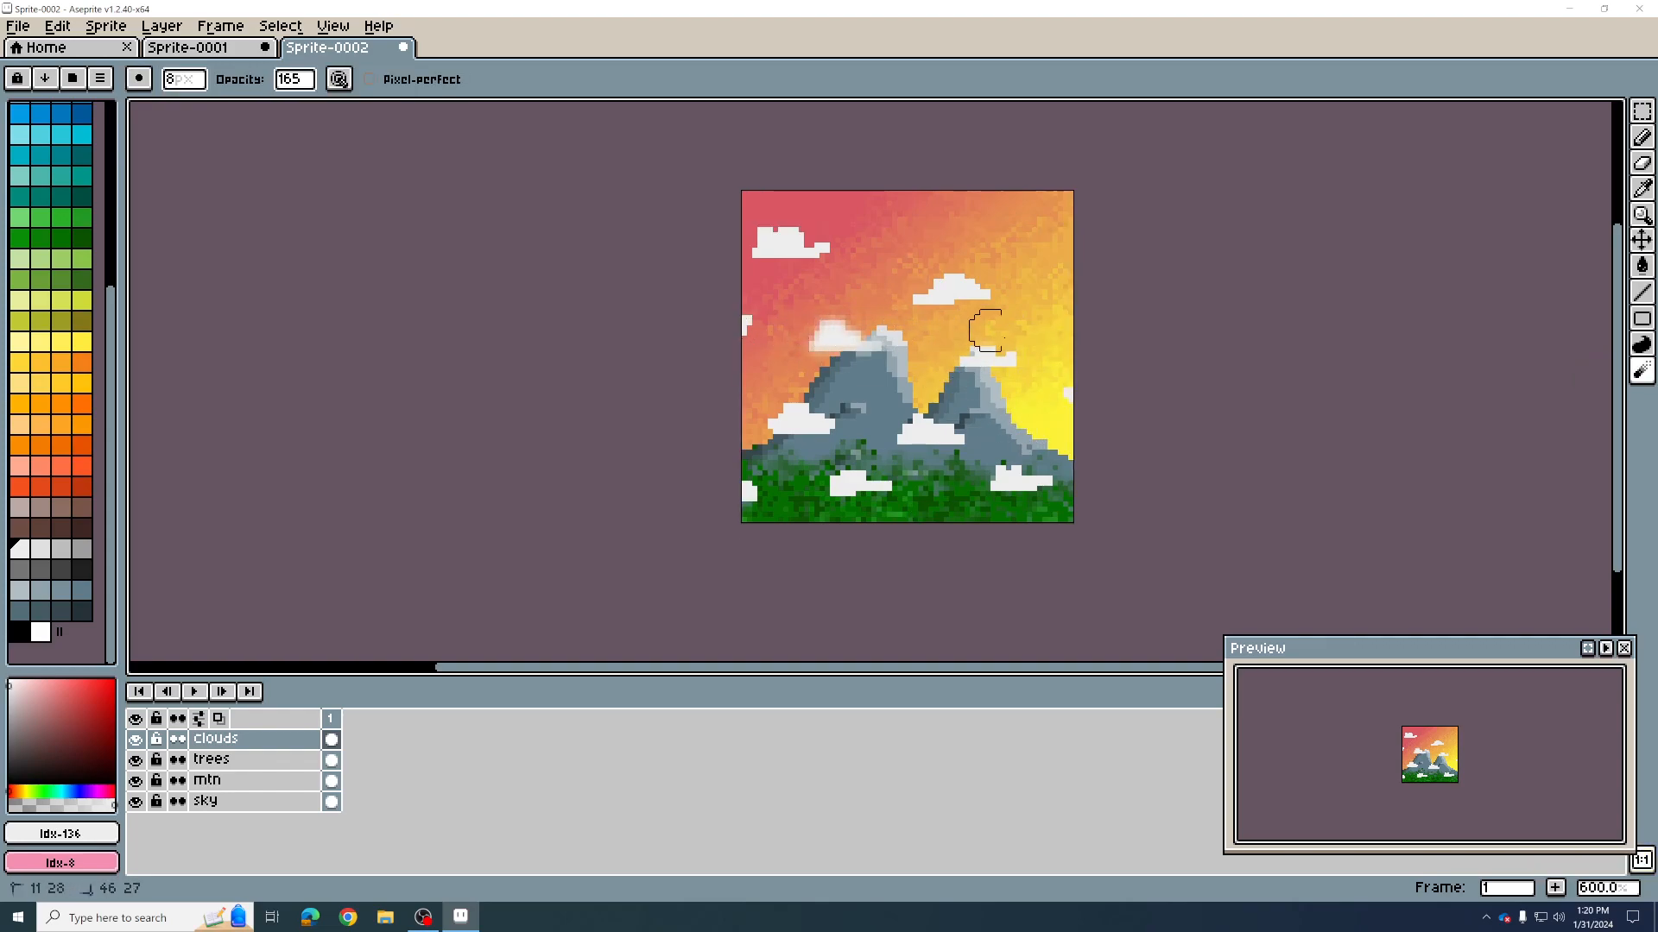
key("ctrl+z")
key("ctrl+z")
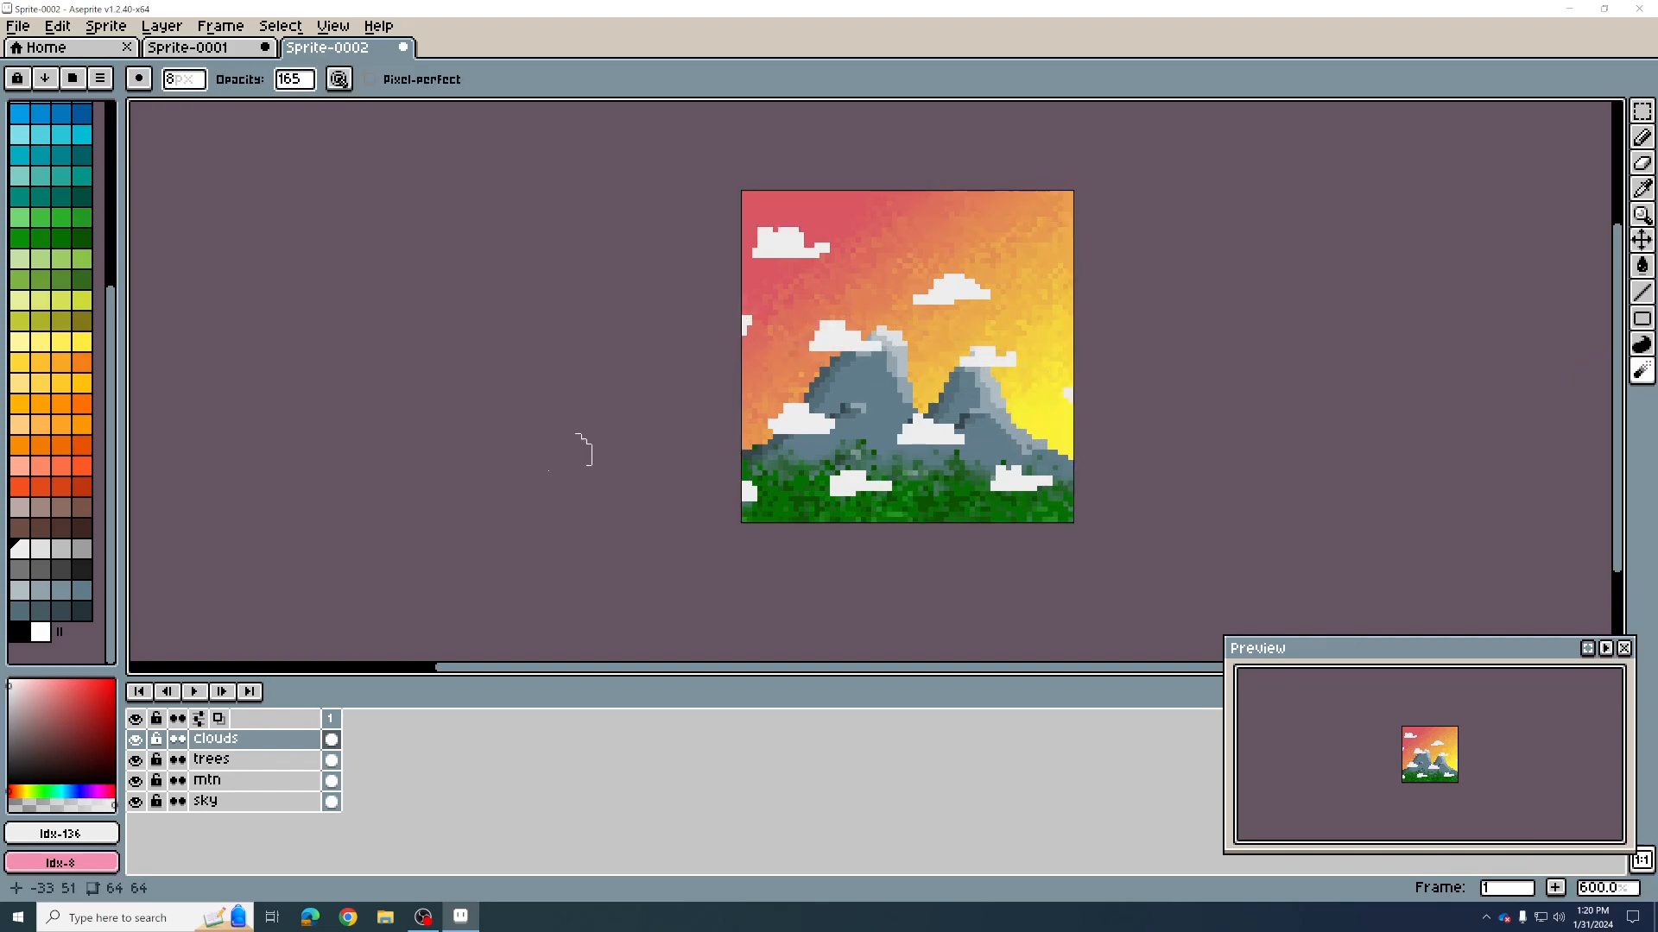
Step: Lower the clouds layer's opacity in its properties to make the clouds semi-transparent over the landscape
double_click(288, 742)
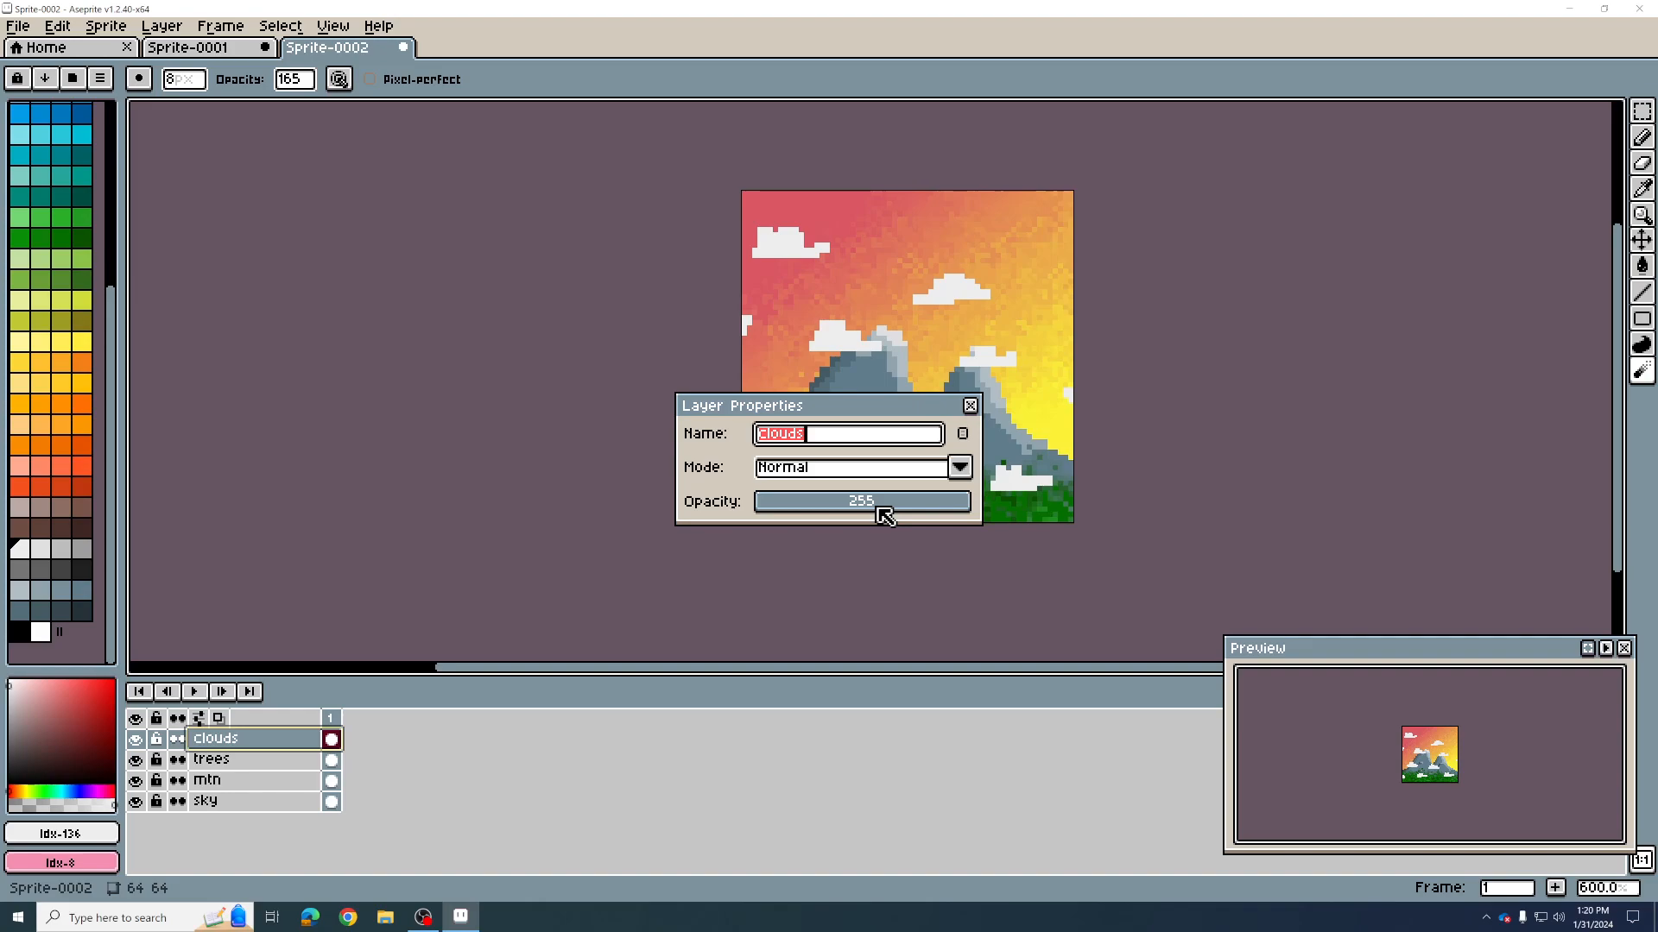
left_click(950, 505)
left_click_drag(868, 413, 1276, 278)
left_click(1363, 382)
left_click_drag(1362, 382, 1328, 379)
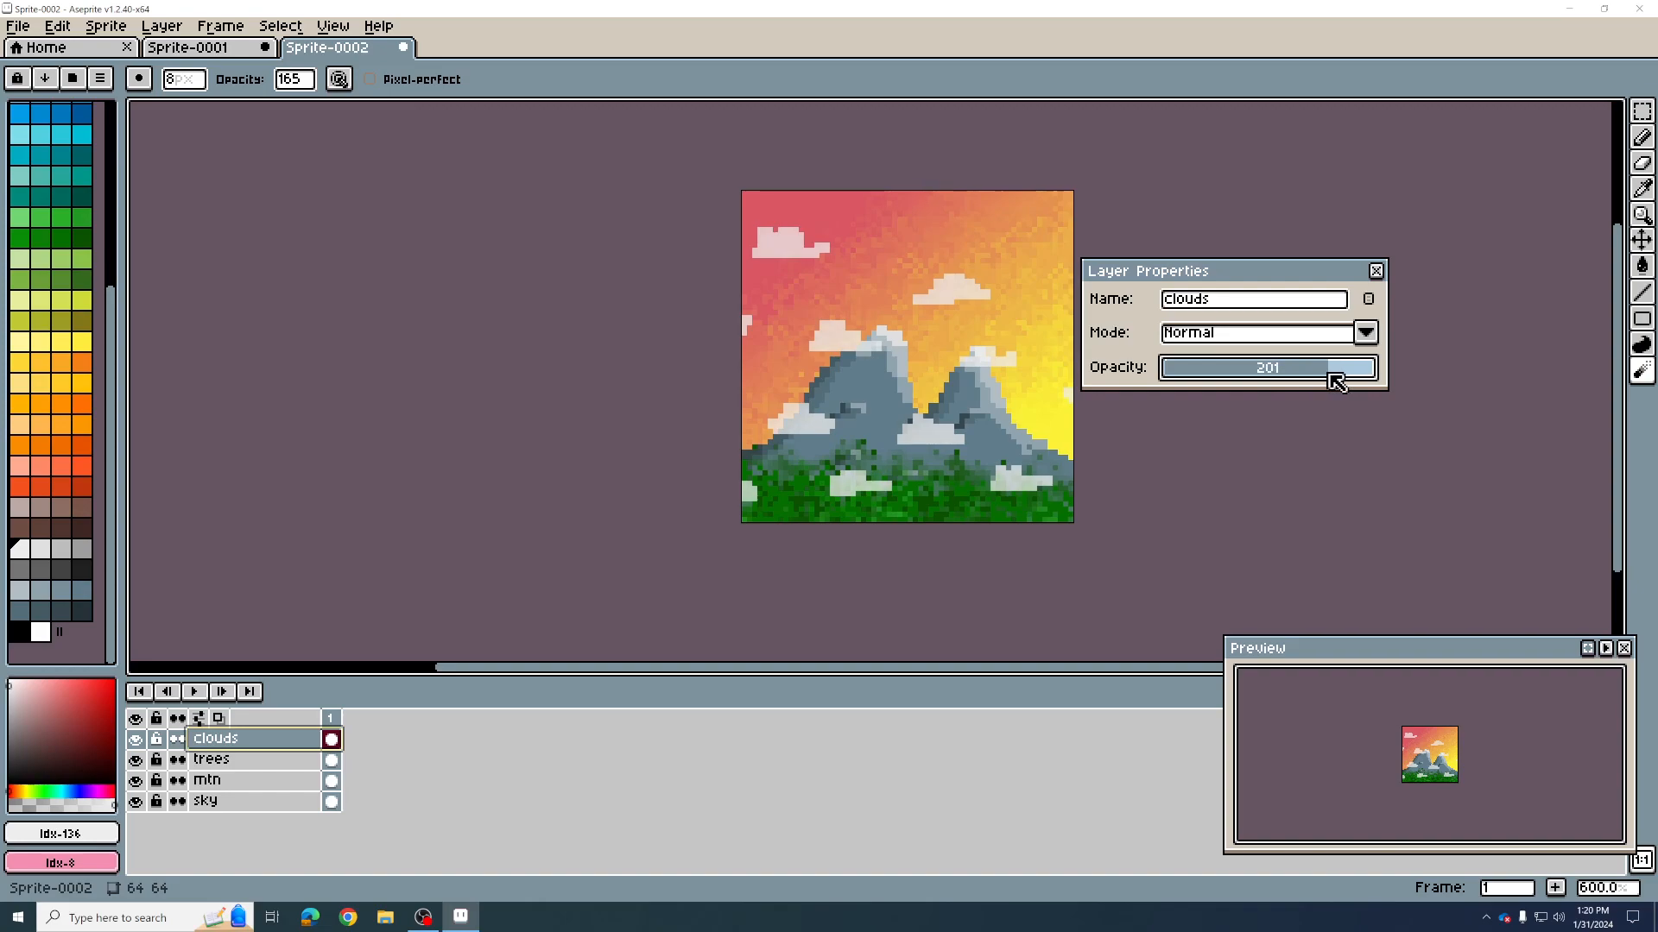
left_click_drag(1328, 378, 1308, 374)
left_click(1377, 271)
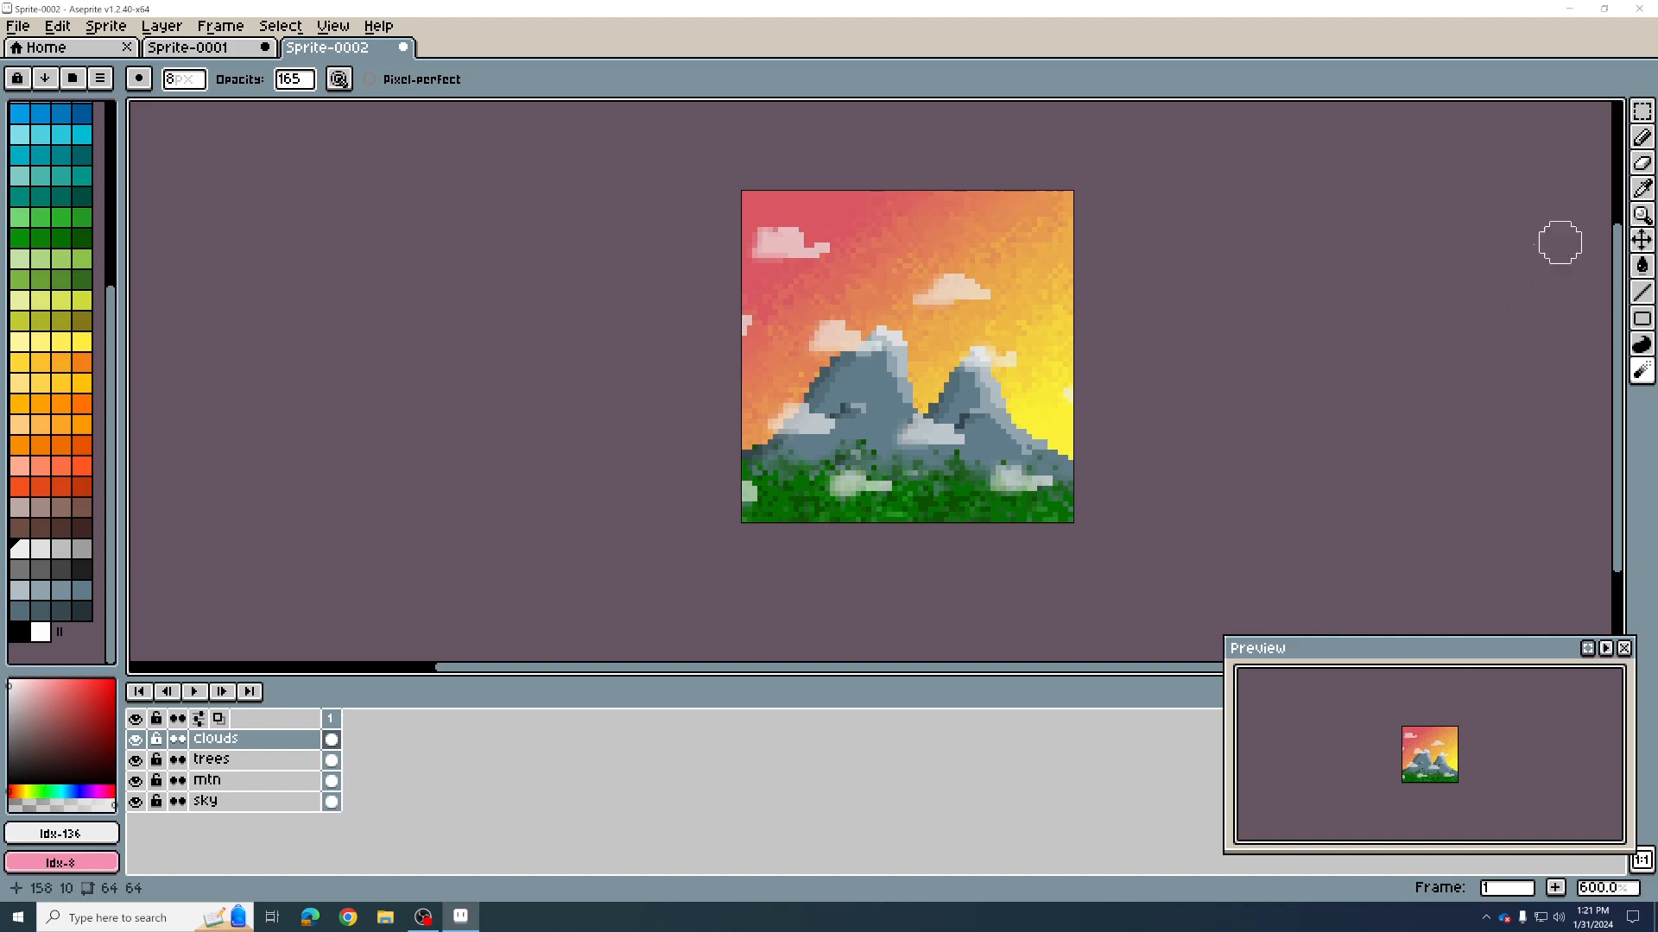
Step: Move the whole clouds layer slightly upward with the Move tool
left_click(247, 746)
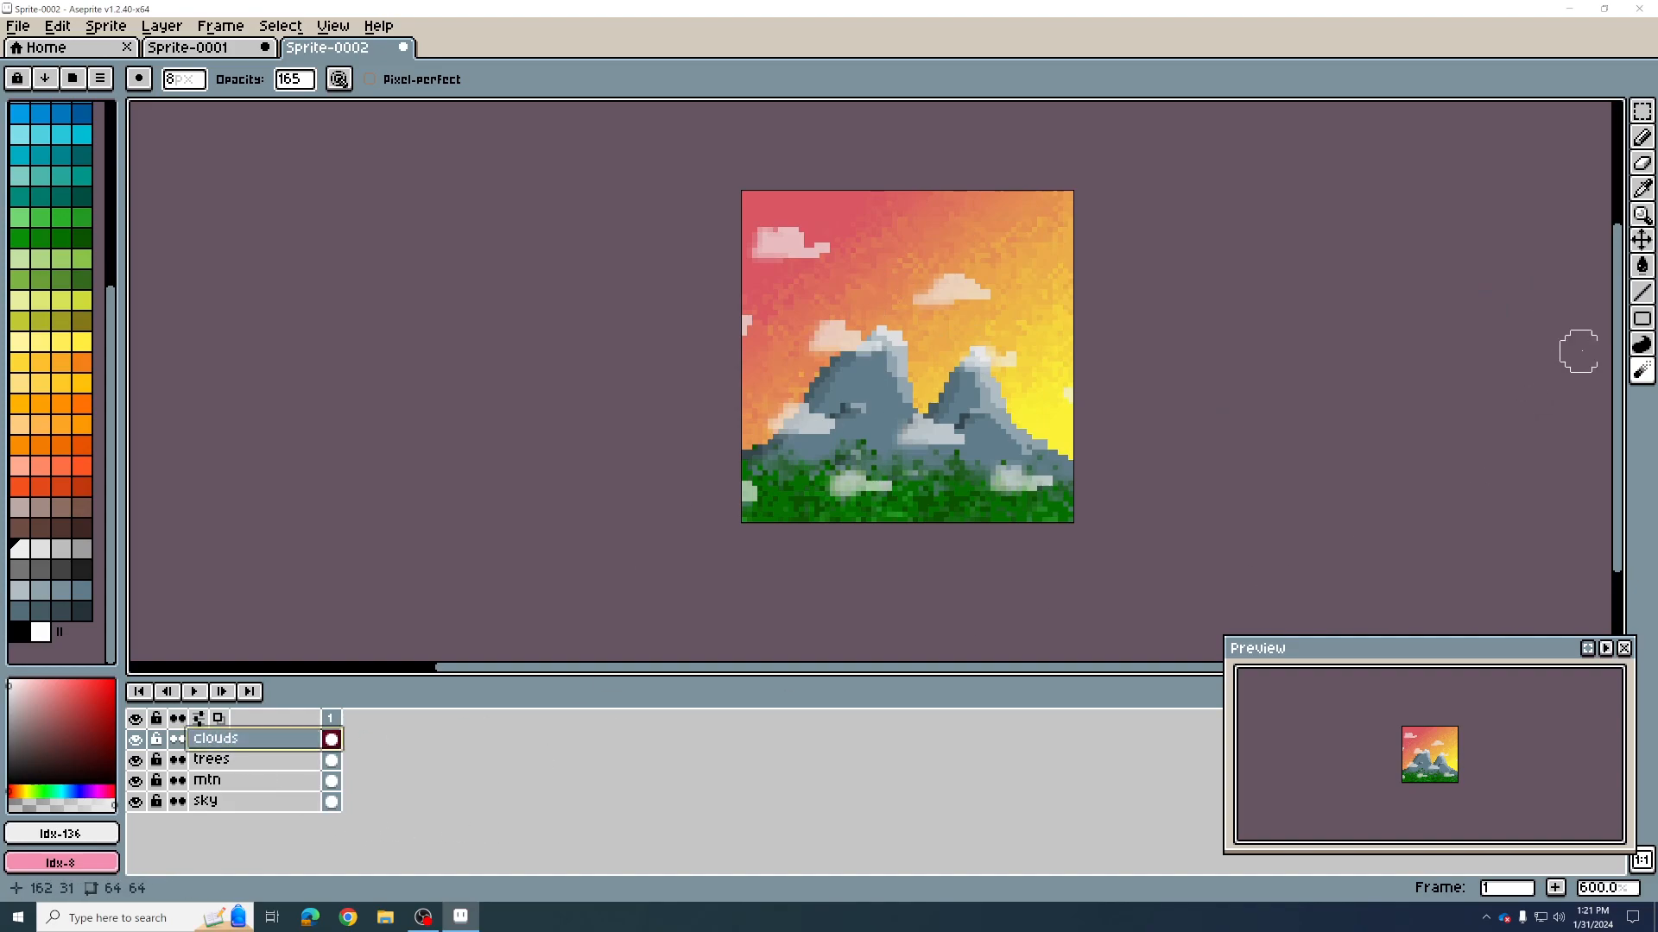
left_click(1641, 240)
left_click_drag(950, 436, 951, 428)
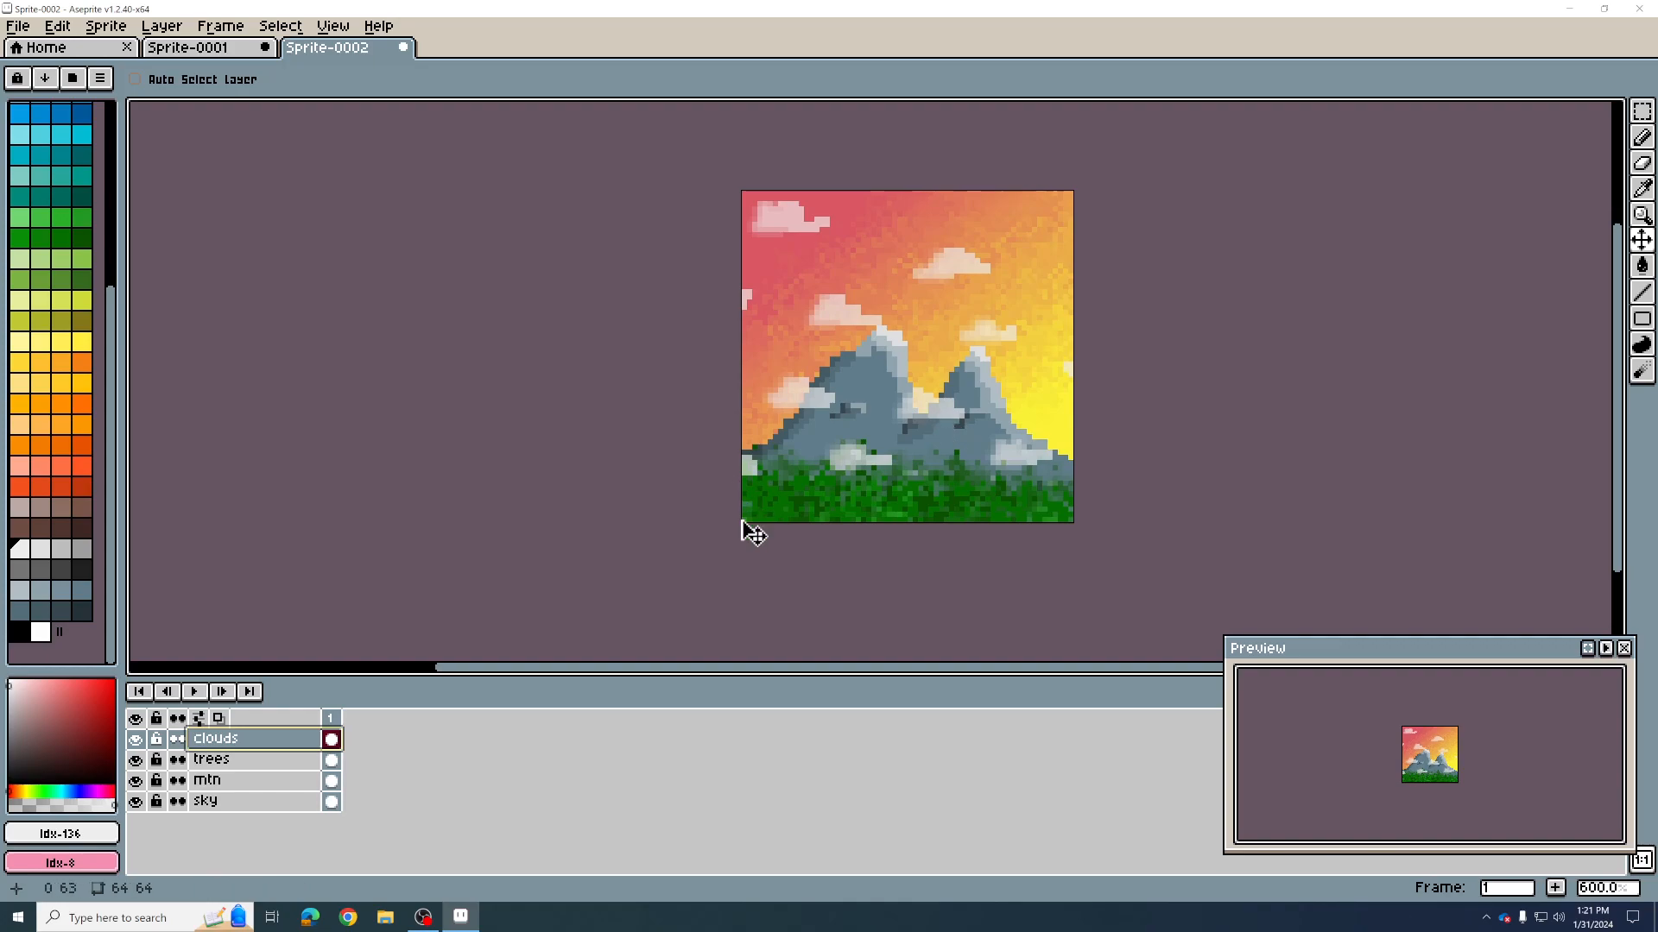
Step: Browse the Save As locations to the Media Design 9-10 folder on Tech_NewNAS (K:), and cancel without saving
left_click(18, 26)
left_click(86, 136)
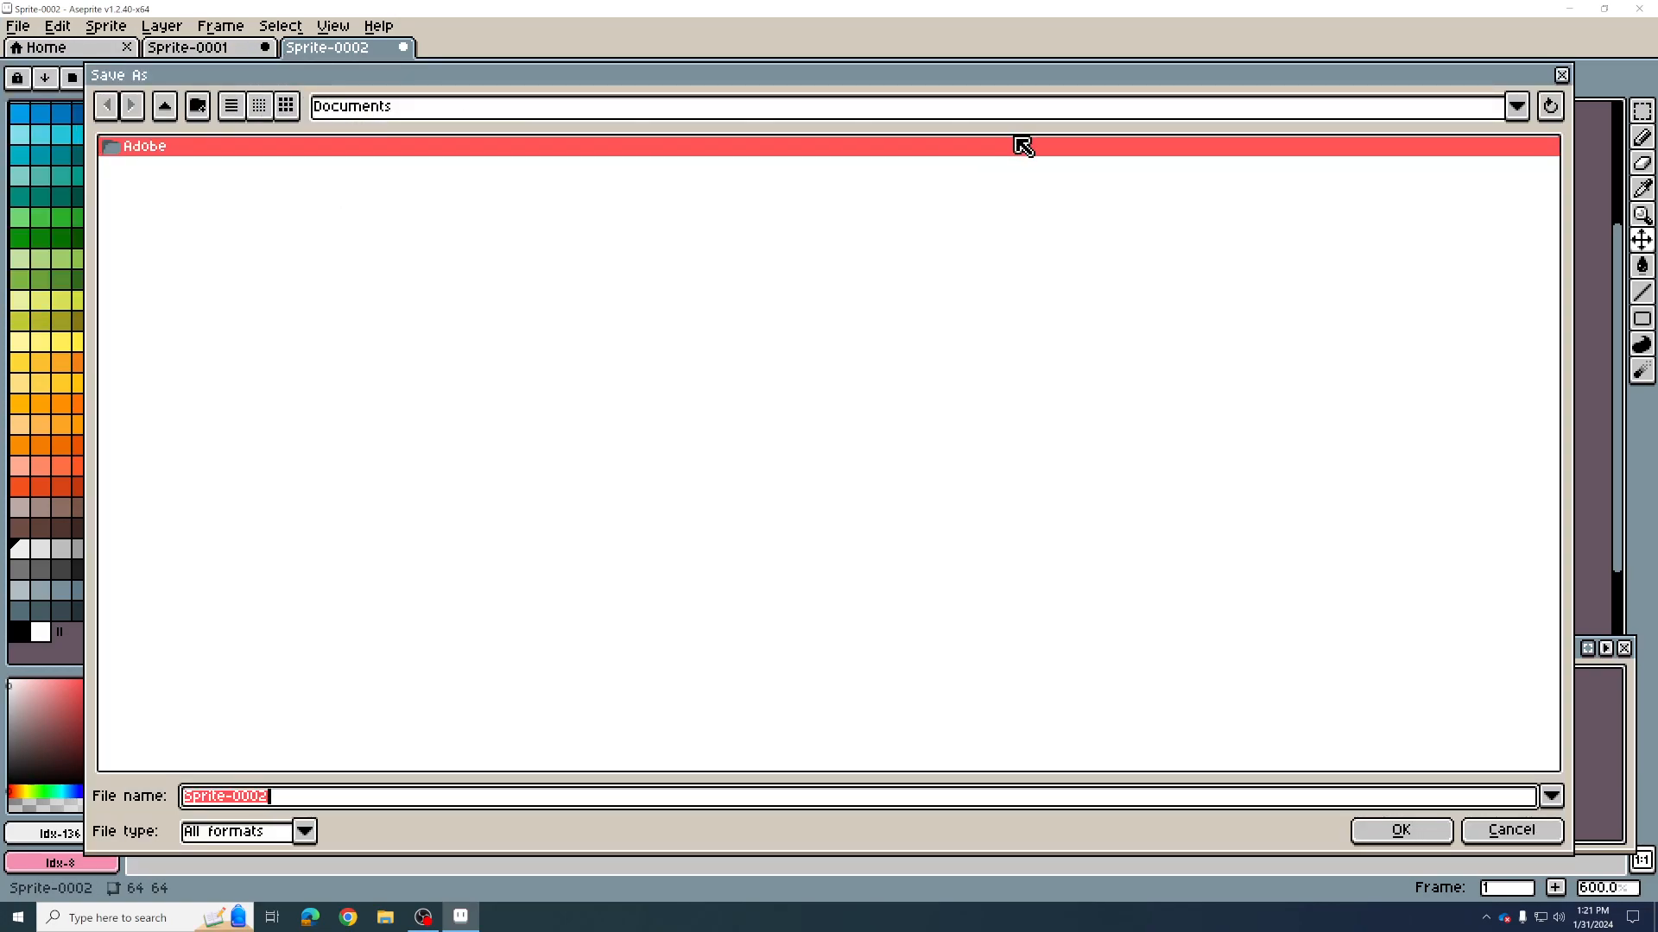
left_click(1492, 107)
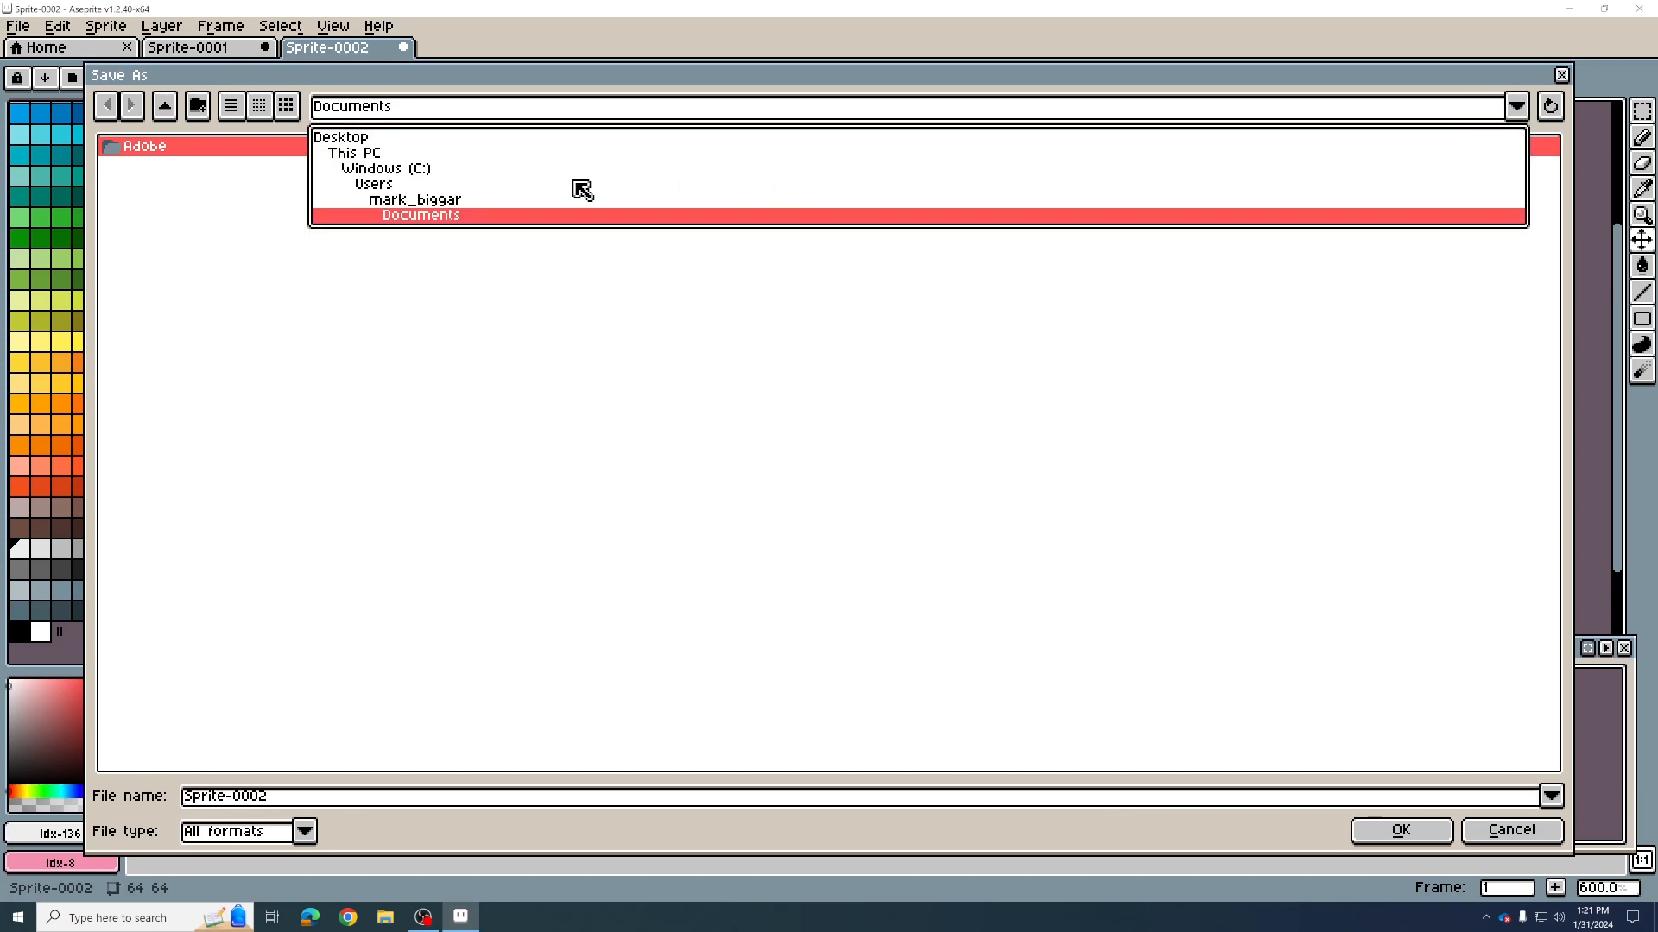
left_click(370, 155)
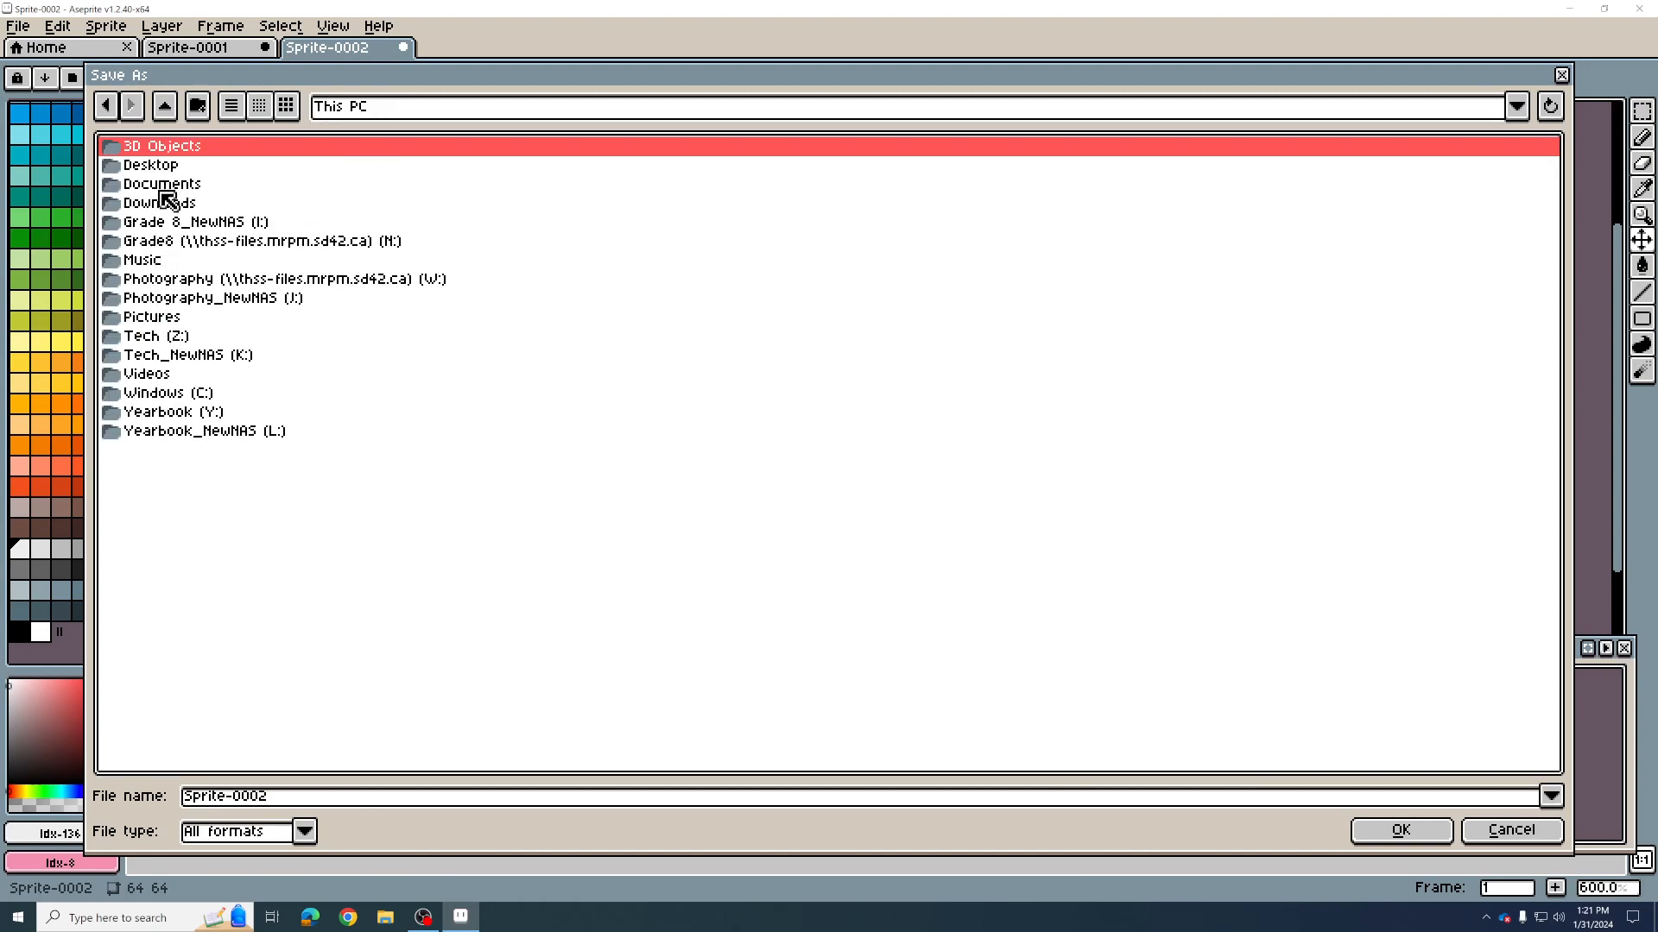
double_click(201, 361)
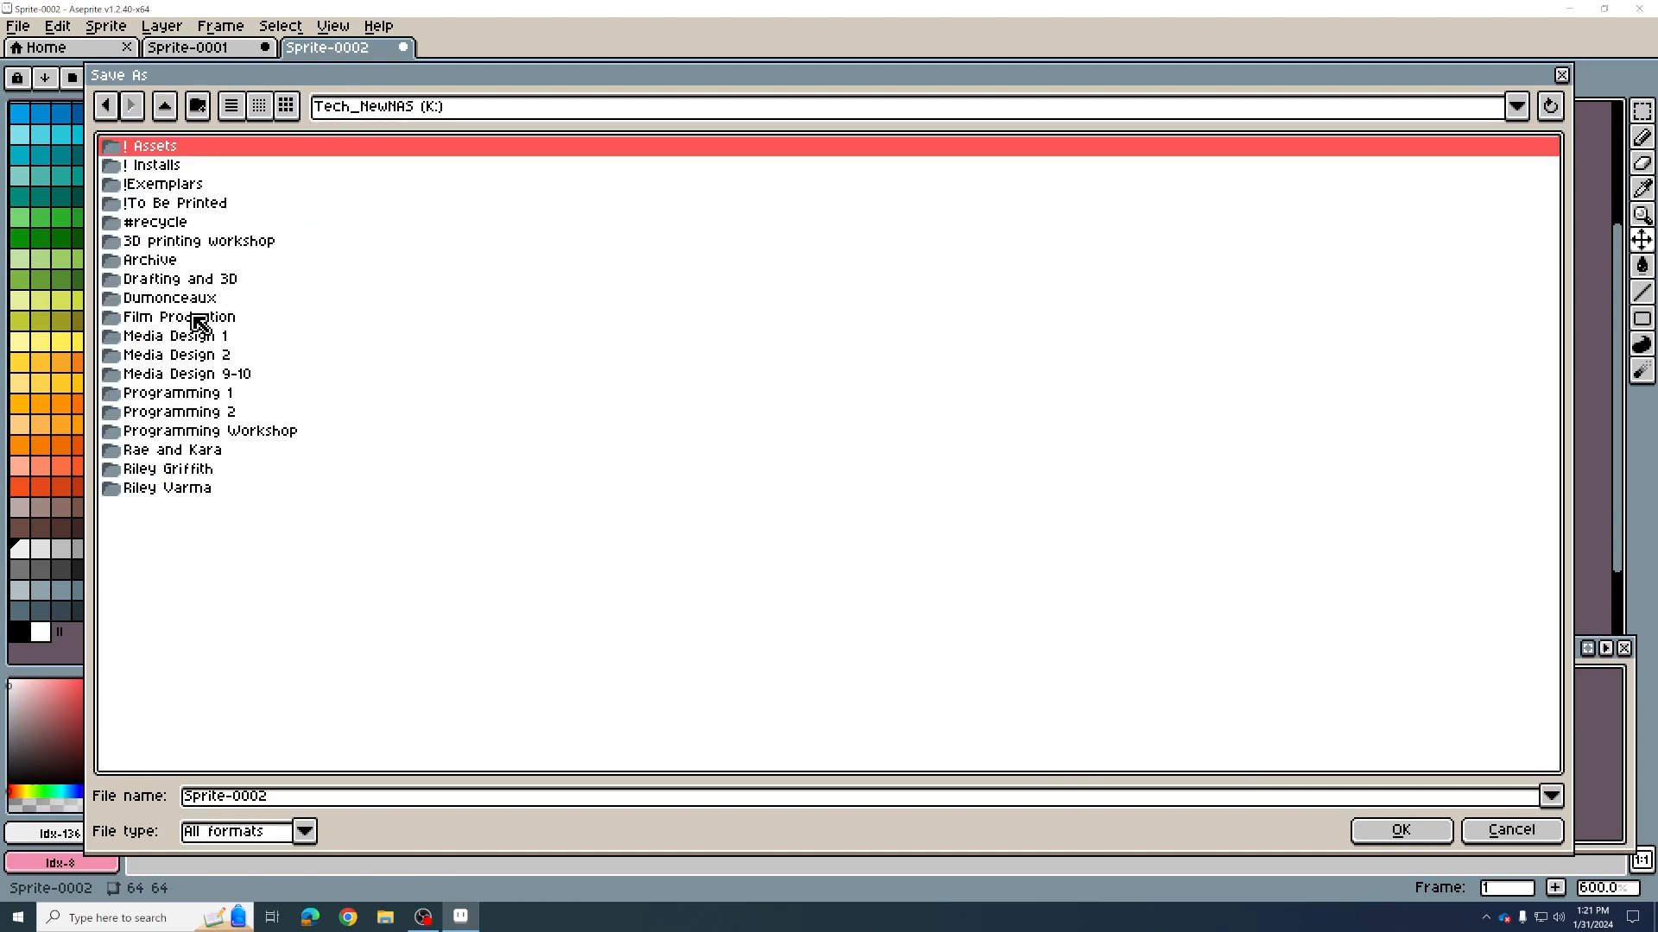
double_click(200, 373)
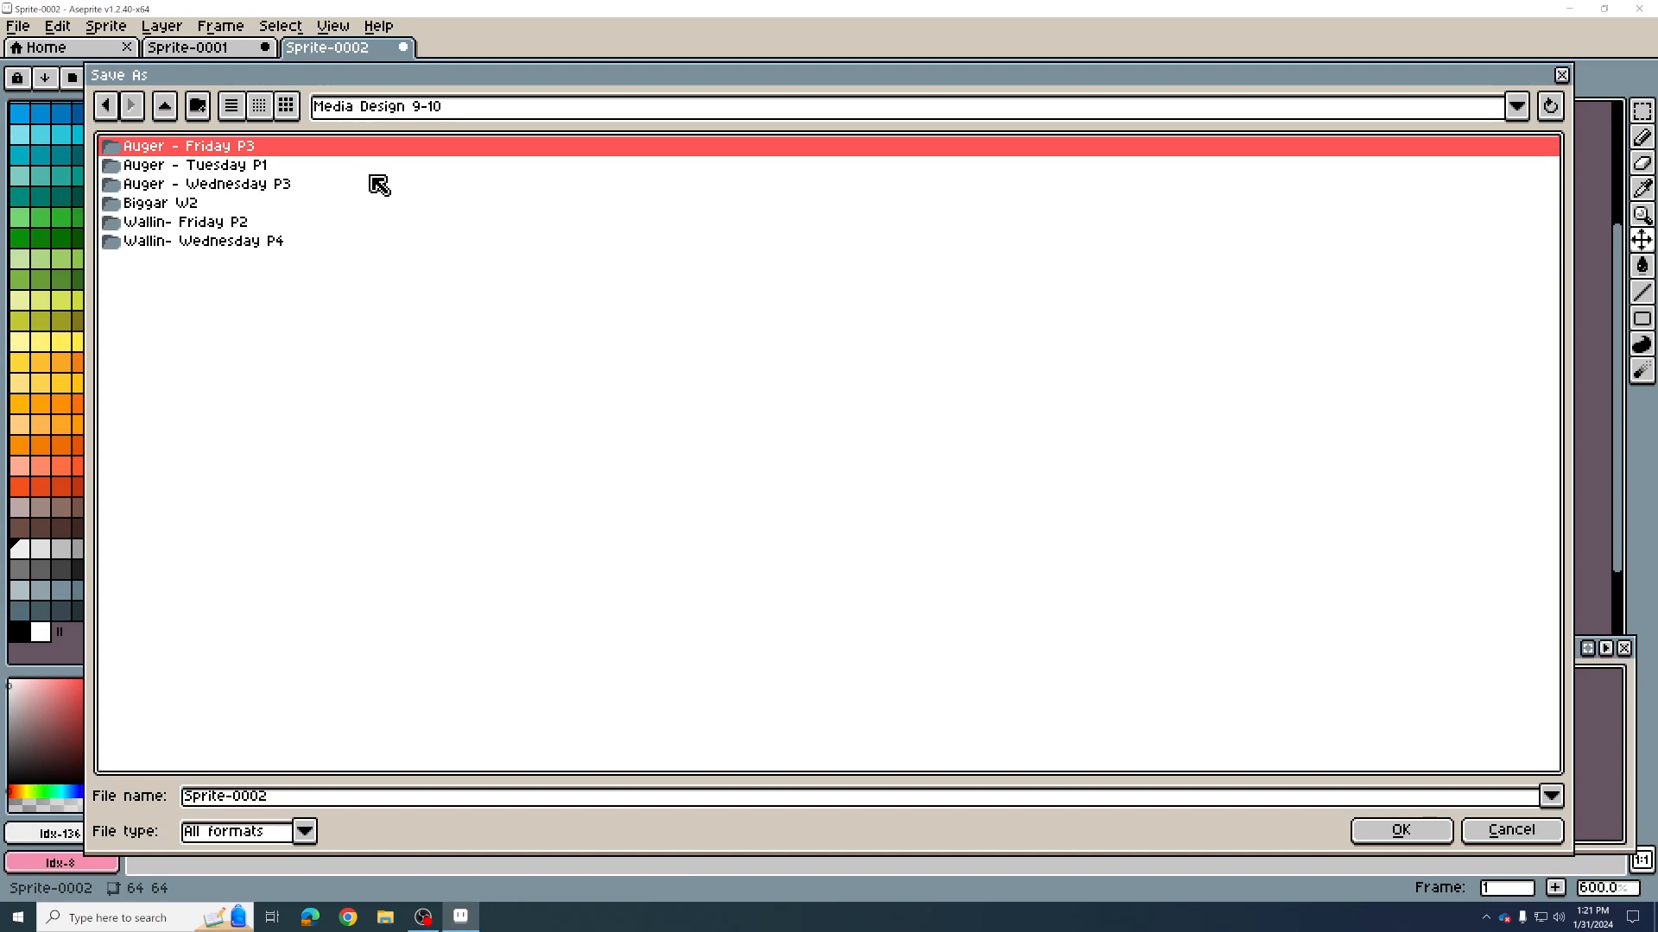
left_click(1520, 832)
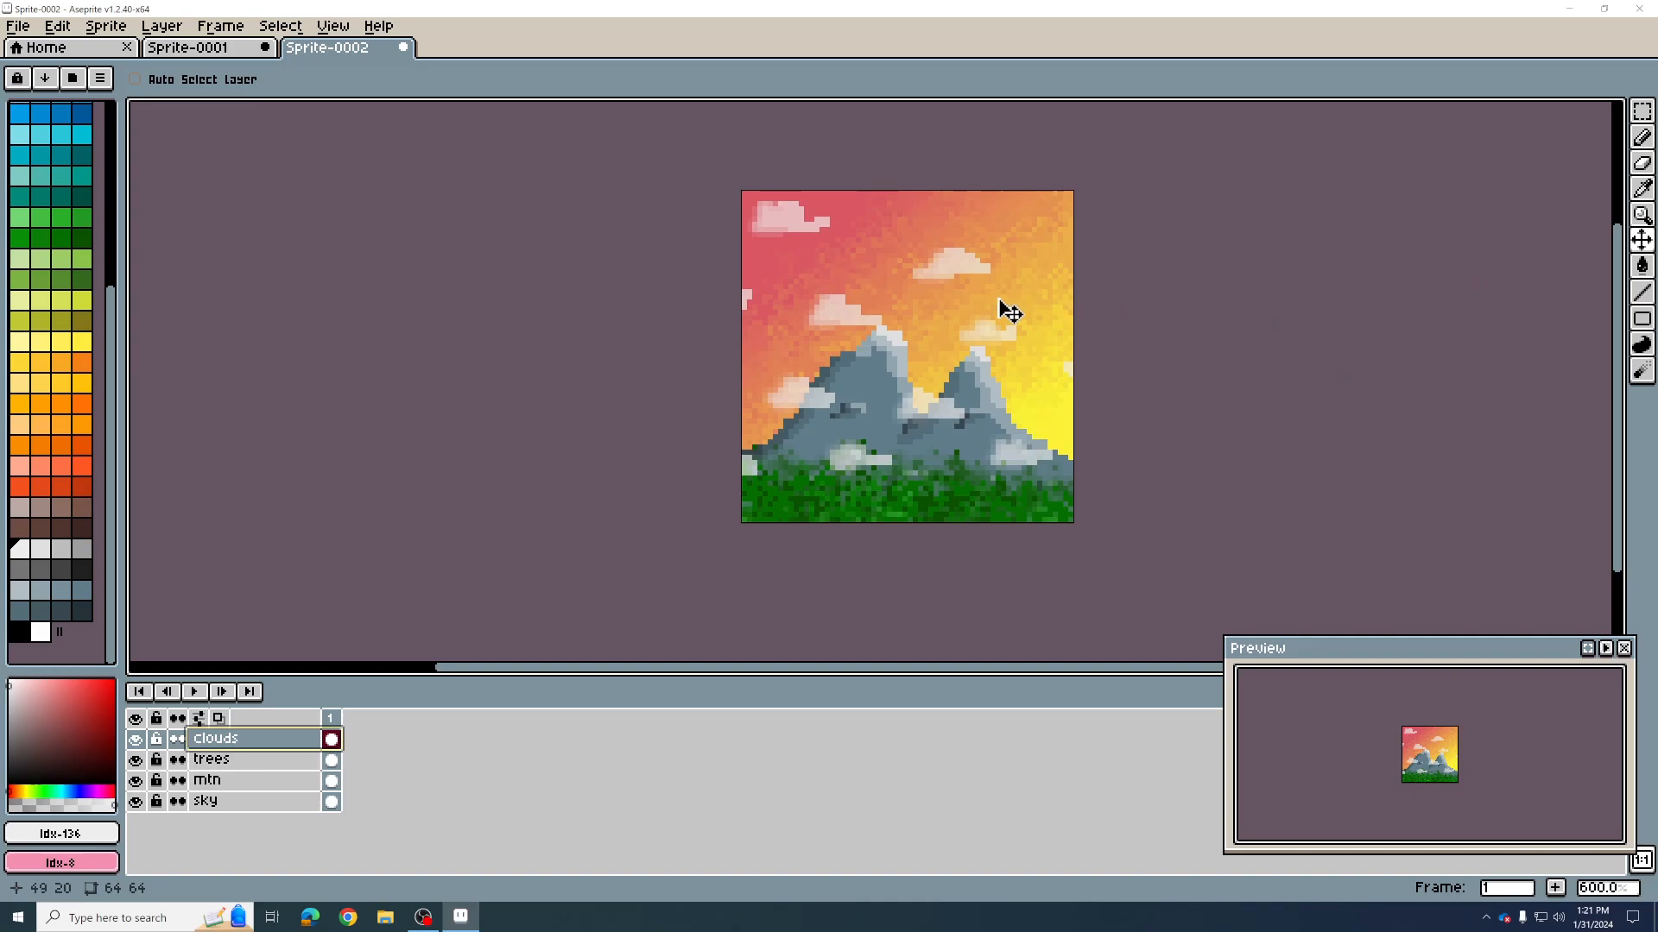
Step: Examine the completed landscape at several zoom levels, down to 200%
scroll(896, 340, "up", 1)
scroll(902, 342, "down", 4)
scroll(911, 344, "up", 4)
scroll(932, 332, "down", 5)
scroll(950, 321, "up", 3)
scroll(957, 321, "down", 2)
scroll(955, 314, "up", 2)
scroll(957, 311, "down", 3)
left_click_drag(962, 307, 919, 325)
scroll(970, 400, "up", 2)
scroll(969, 400, "up", 1)
scroll(970, 400, "down", 3)
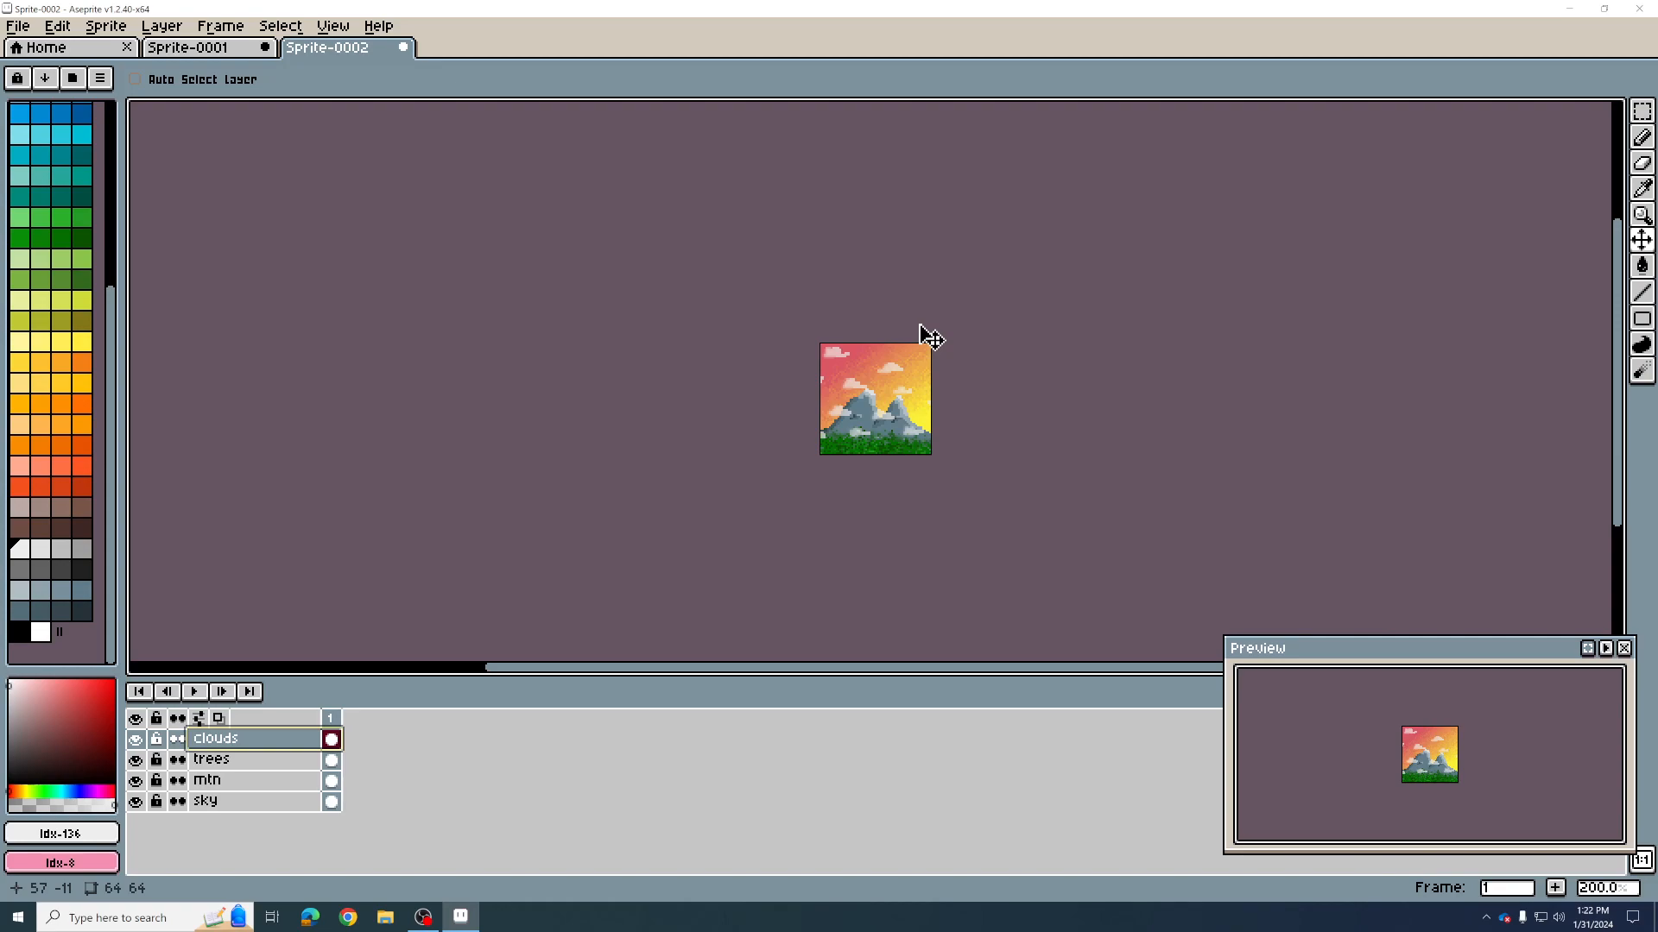
key("ctrl")
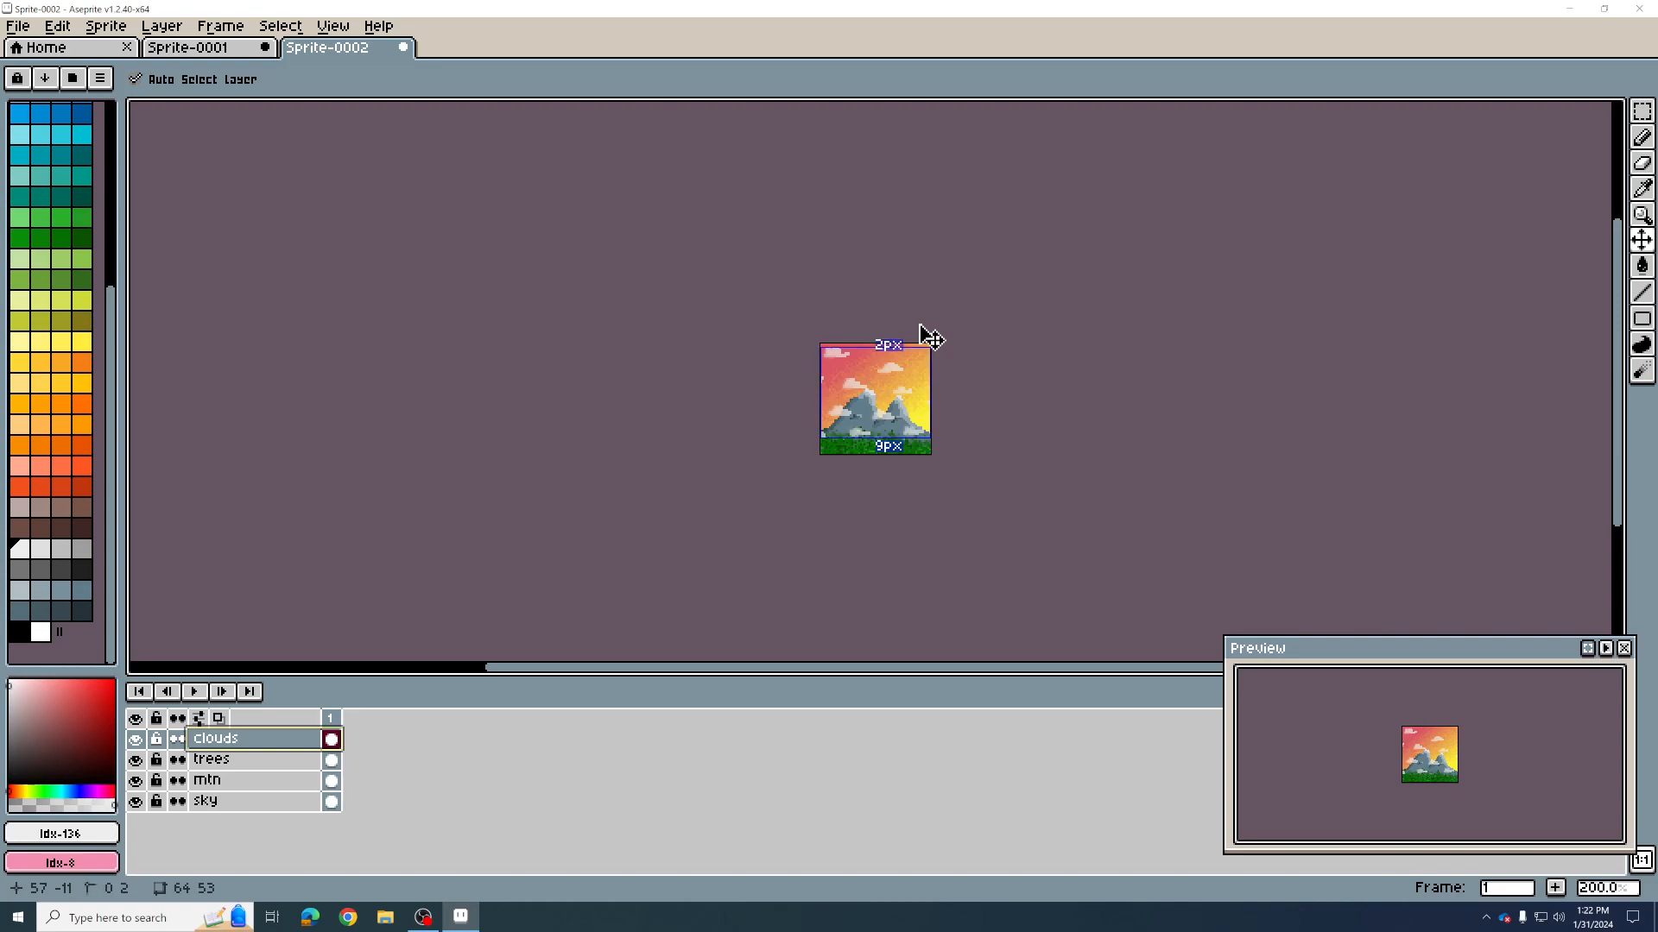